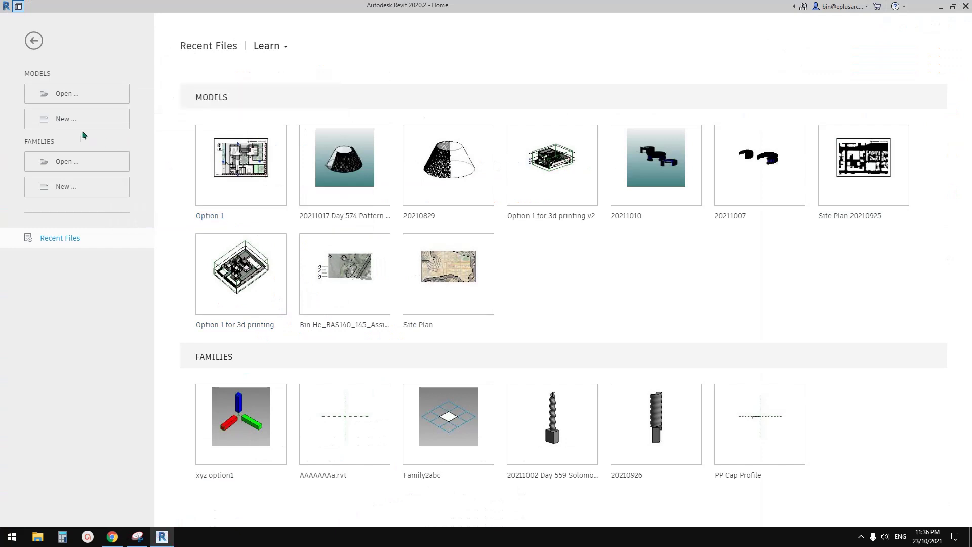
Create a new project based on the Architectural Template.
{"action": "left_click", "coordinate": [65, 119]}
{"action": "left_click", "coordinate": [433, 231]}
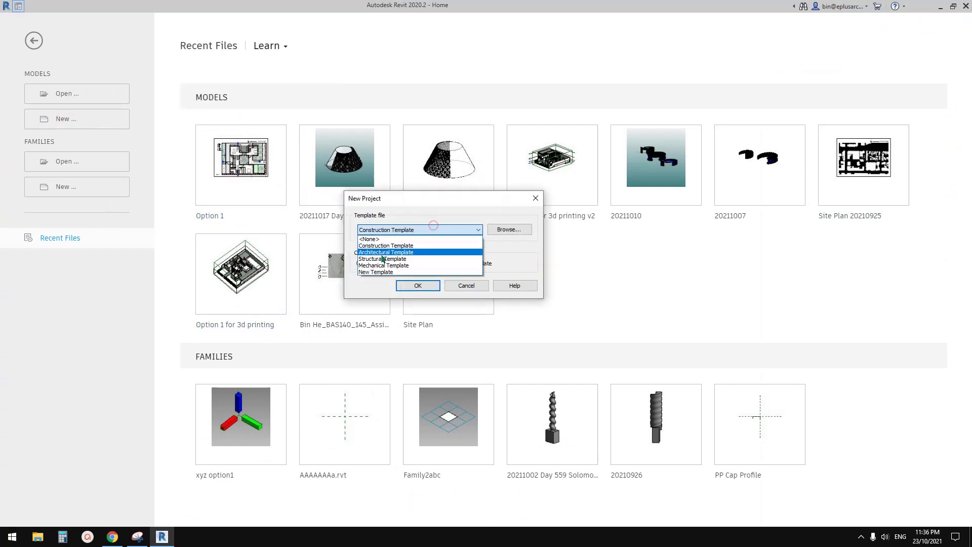
{"action": "left_click", "coordinate": [381, 248]}
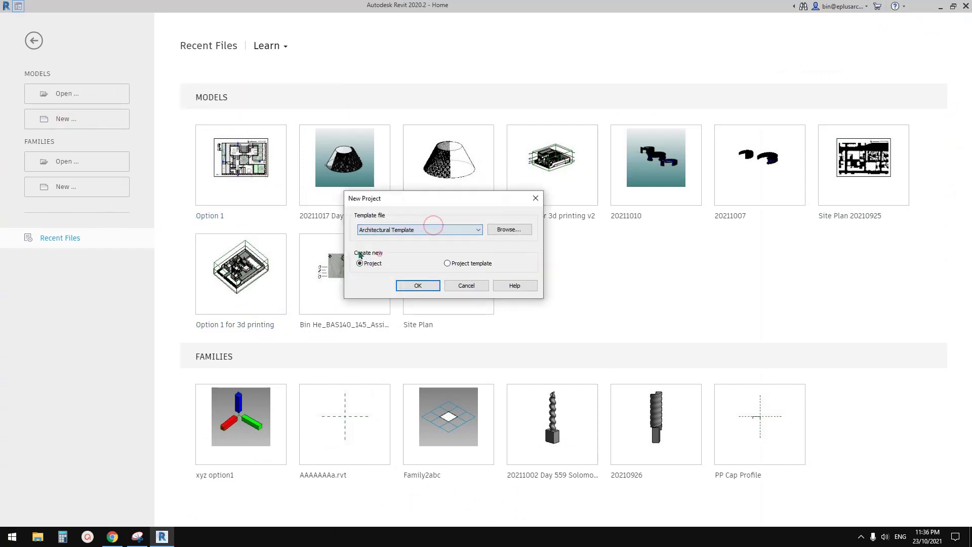
{"action": "left_click", "coordinate": [412, 285]}
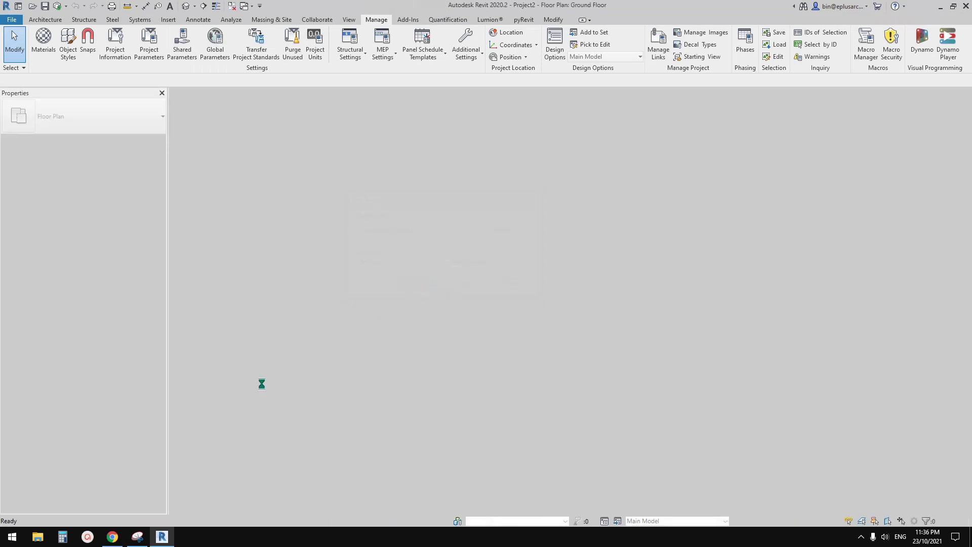
Switch to the Google Docs notes, highlight "create a new material" under Build a material library, and return to Revit.
{"action": "key", "text": "alt+Tab"}
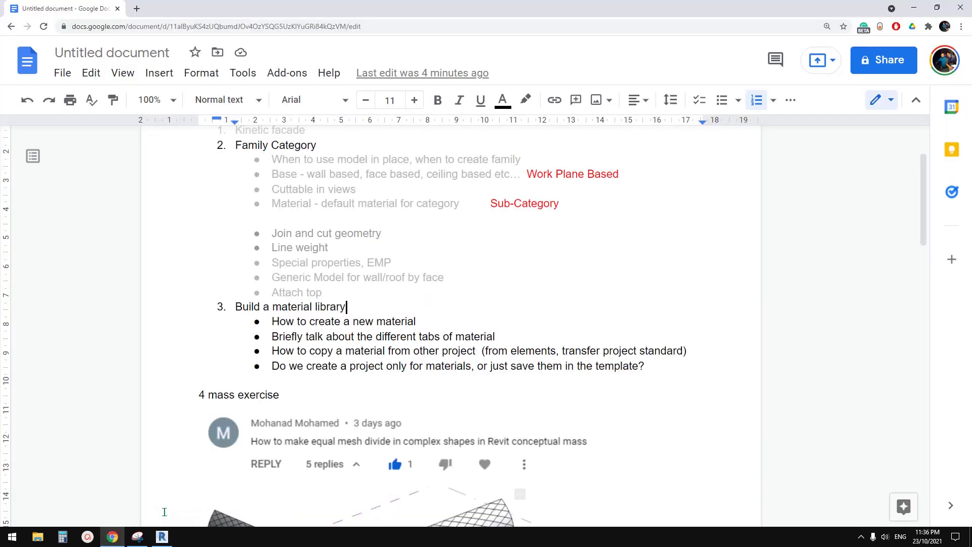
{"action": "left_click", "coordinate": [289, 325]}
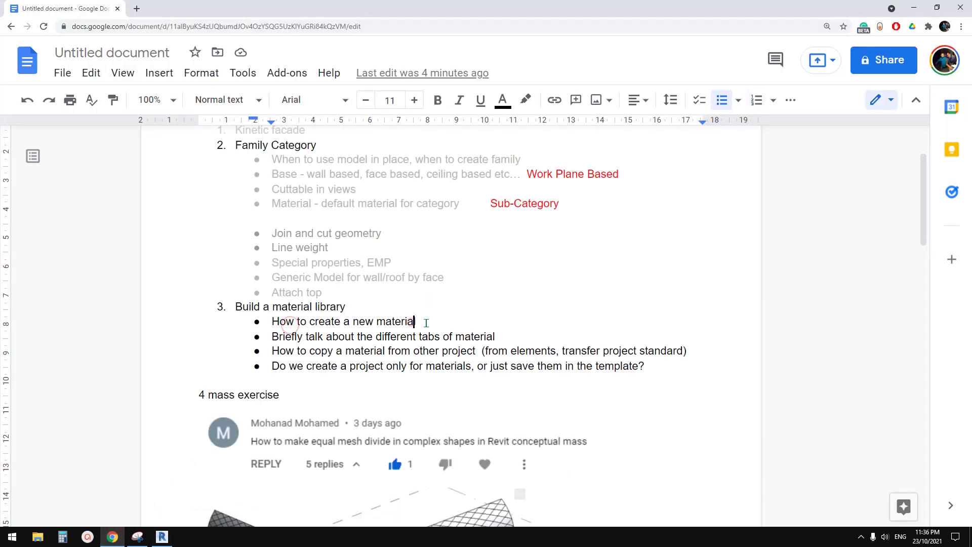
{"action": "left_click_drag", "start_coordinate": [417, 322], "coordinate": [312, 324]}
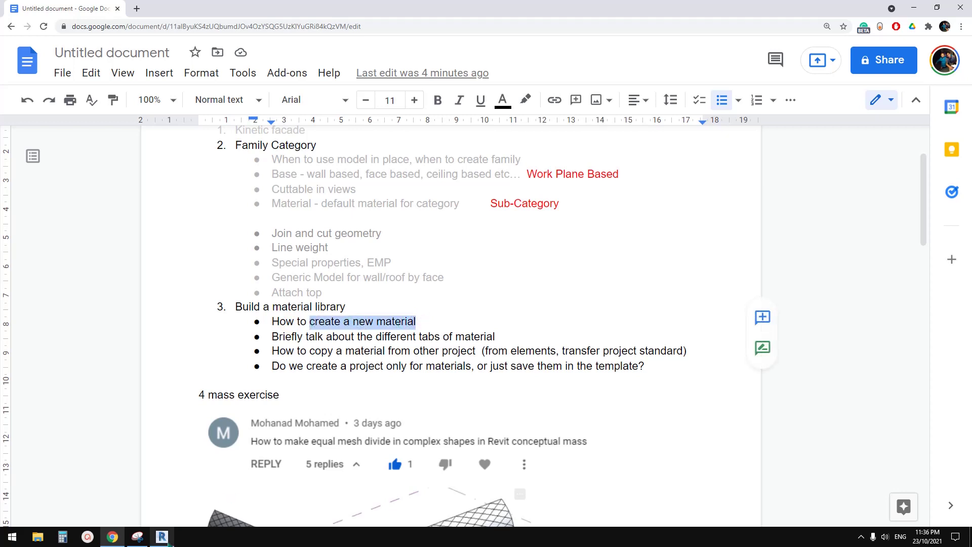
{"action": "key", "text": "alt+Tab"}
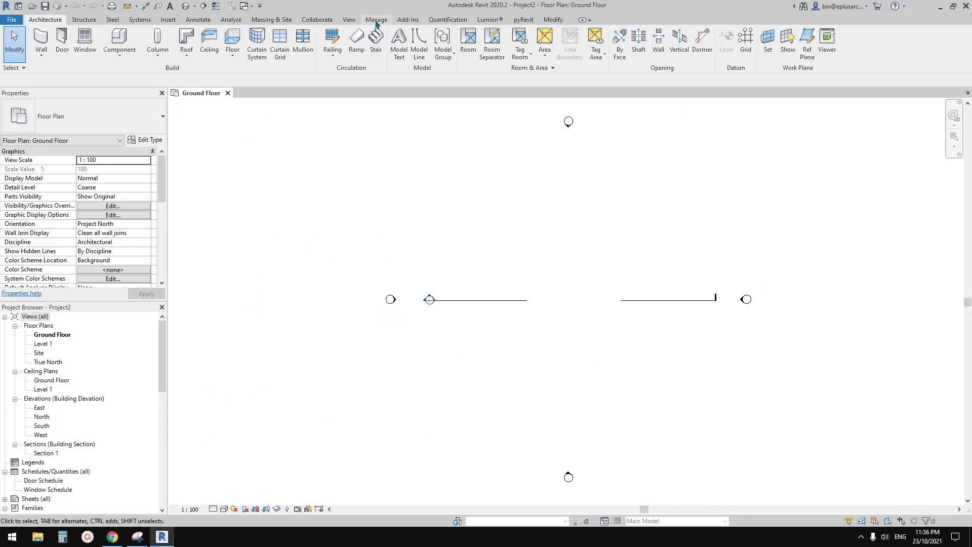
Open the project's Material Browser and look through the list of existing materials.
{"action": "left_click", "coordinate": [377, 19]}
{"action": "left_click", "coordinate": [45, 45]}
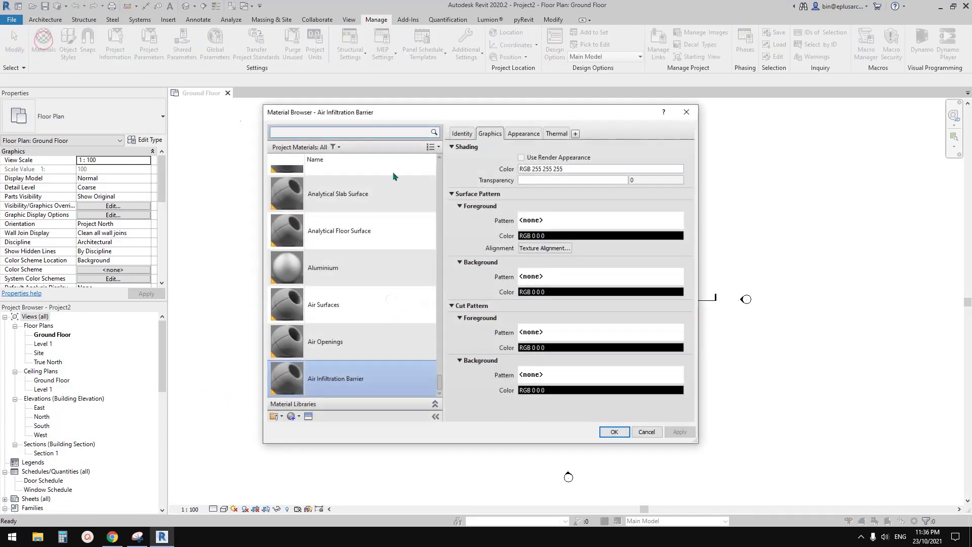
{"action": "left_click_drag", "start_coordinate": [433, 114], "coordinate": [409, 104]}
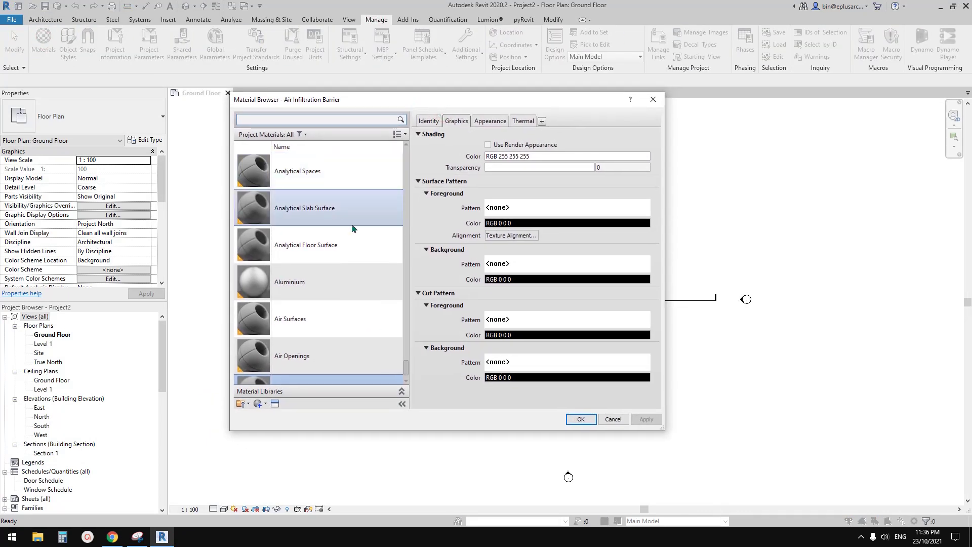
{"action": "left_click_drag", "start_coordinate": [405, 367], "coordinate": [400, 165]}
{"action": "scroll", "coordinate": [294, 213], "scroll_direction": "up", "scroll_amount": 1}
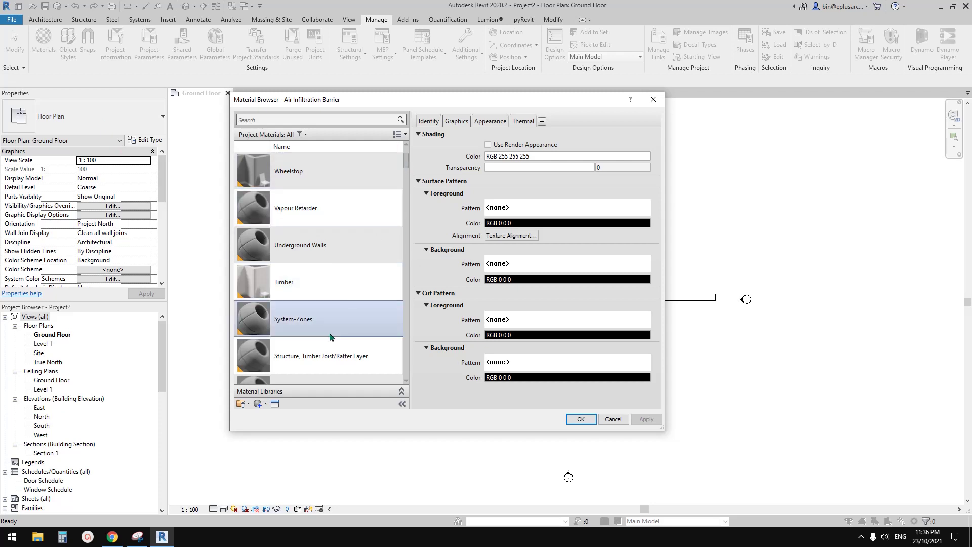
{"action": "scroll", "coordinate": [299, 364], "scroll_direction": "down", "scroll_amount": 1}
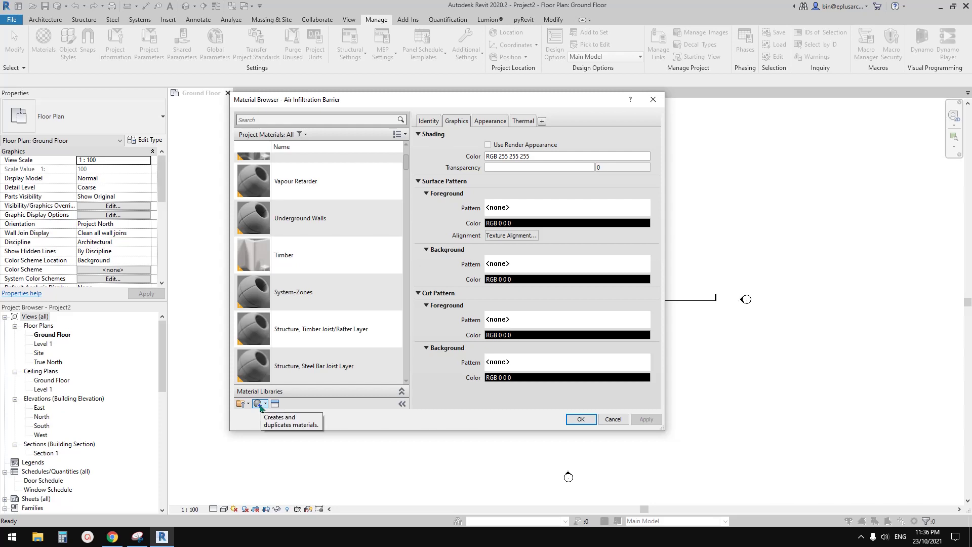
Create a new material, rename it New 01 and select it in the project materials list.
{"action": "left_click", "coordinate": [259, 405]}
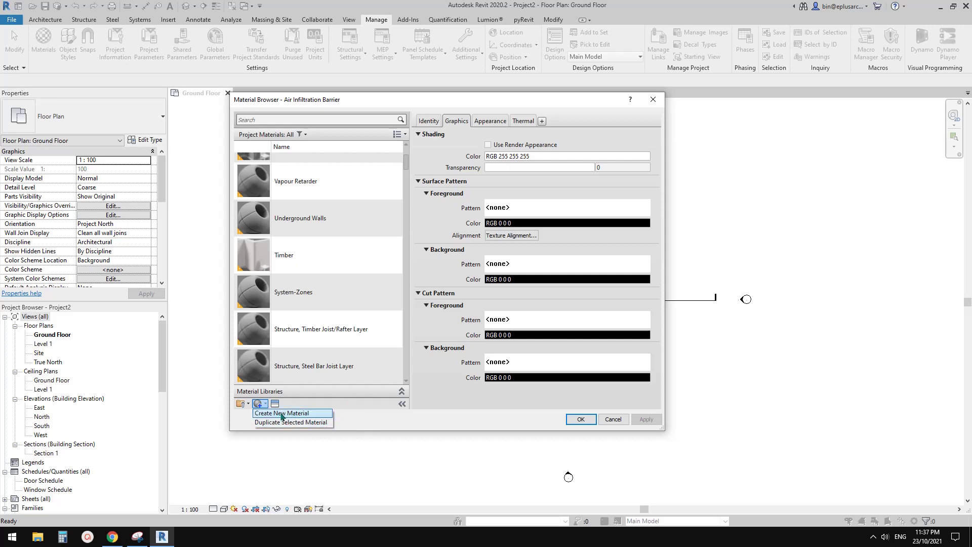
{"action": "left_click", "coordinate": [281, 413]}
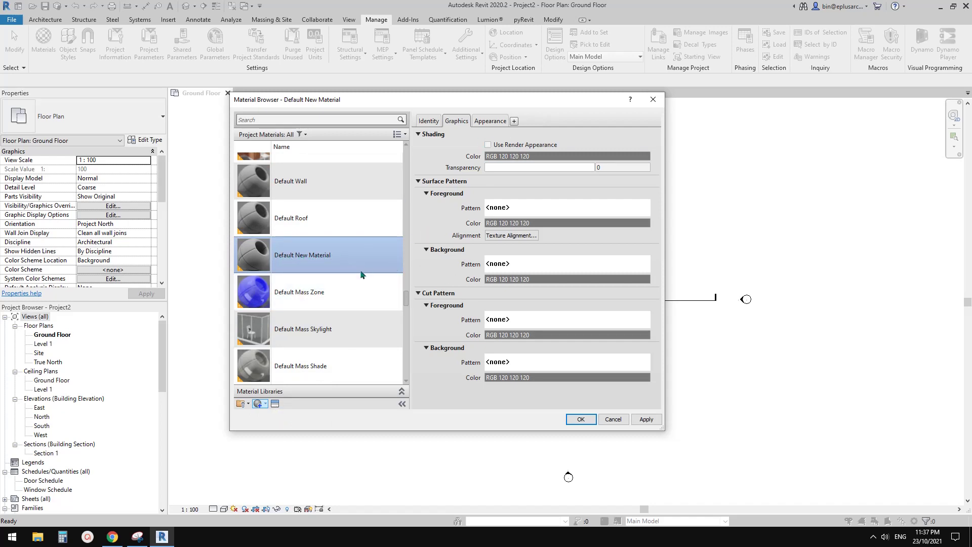
{"action": "right_click", "coordinate": [295, 255]}
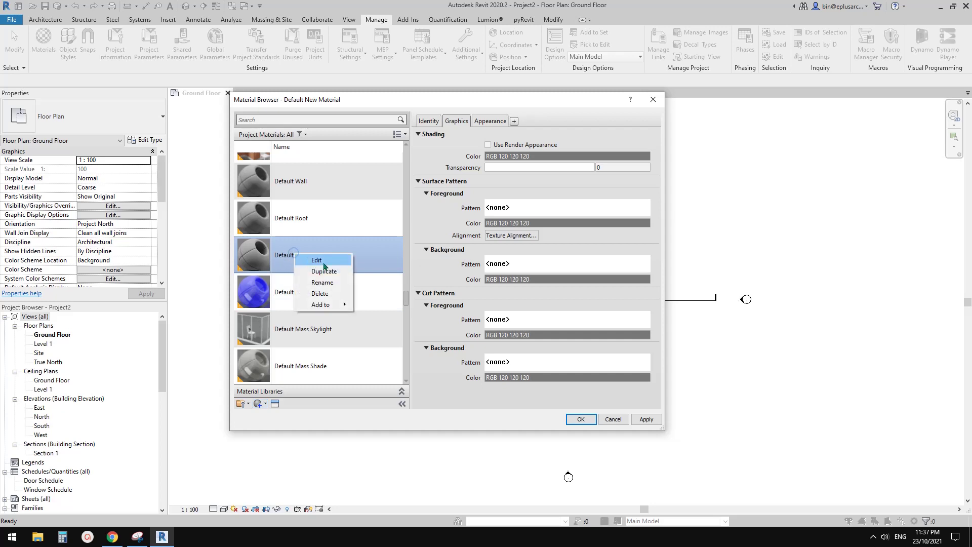
{"action": "left_click", "coordinate": [328, 283]}
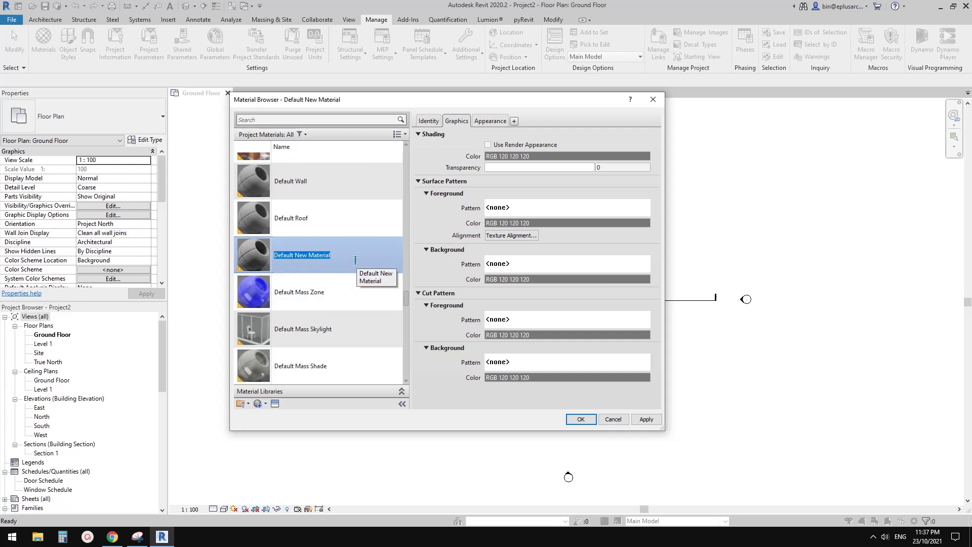
{"action": "type", "text": "New 01"}
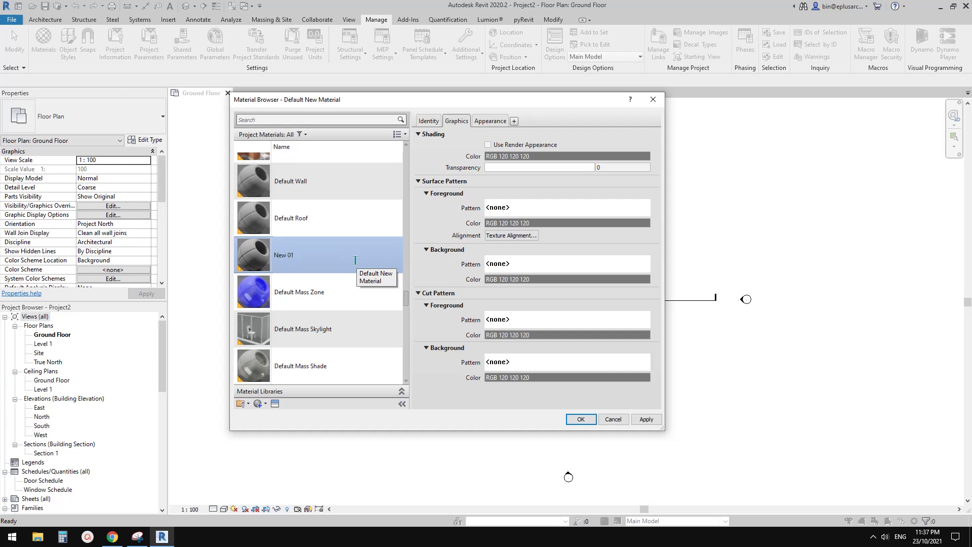
{"action": "key", "text": "Return"}
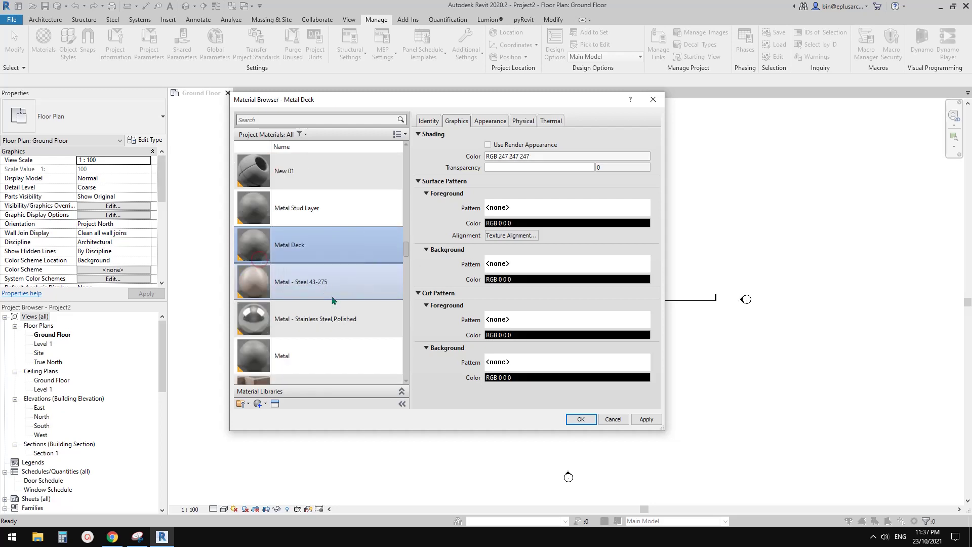
{"action": "scroll", "coordinate": [302, 279], "scroll_direction": "up", "scroll_amount": 3}
{"action": "left_click", "coordinate": [265, 274]}
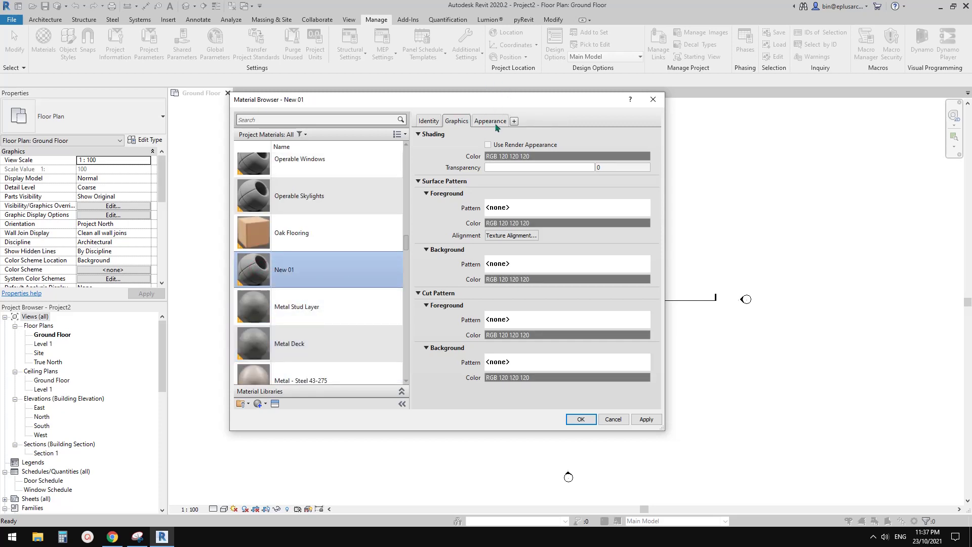
Switch to the Google Docs notes, highlight the line about the different tabs of material, and return to Revit.
{"action": "left_click", "coordinate": [113, 537]}
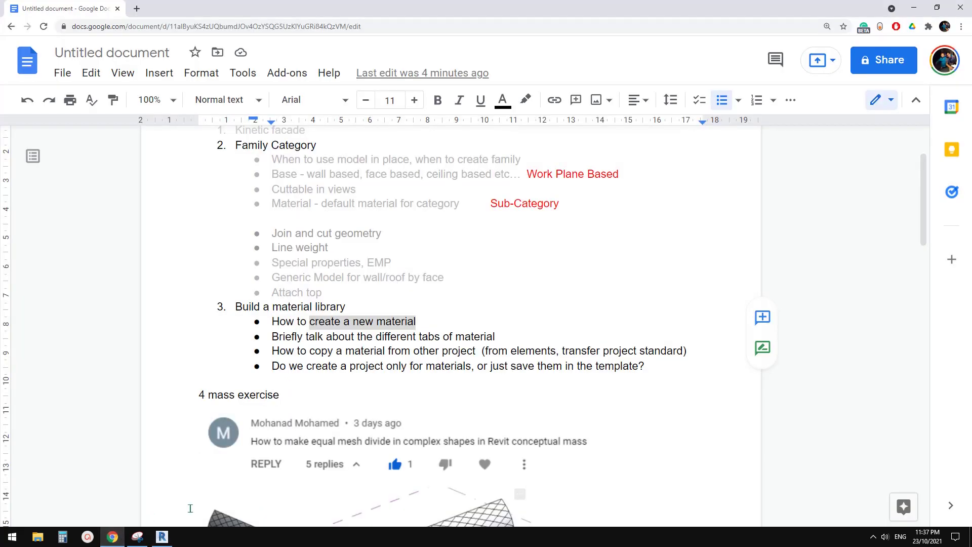
{"action": "left_click_drag", "start_coordinate": [272, 337], "coordinate": [434, 339]}
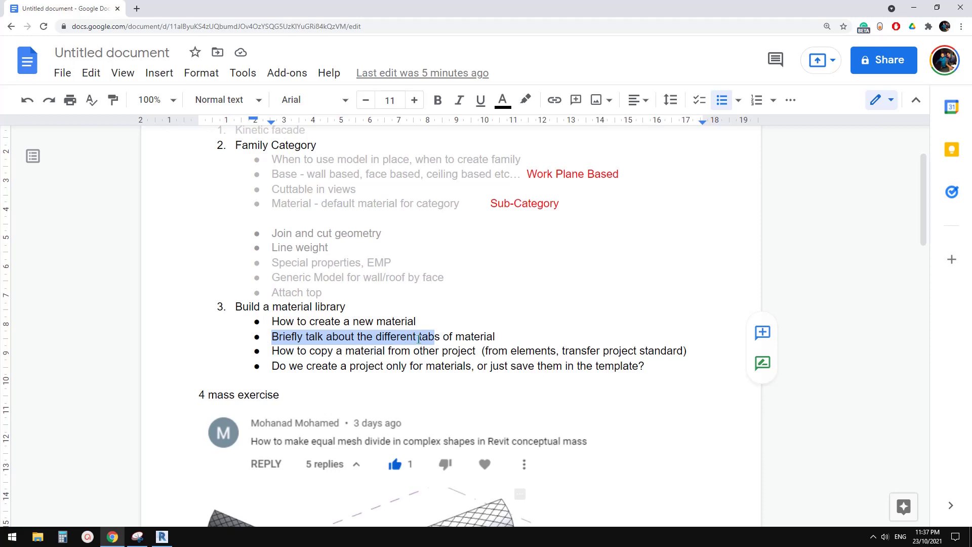
{"action": "left_click", "coordinate": [162, 537]}
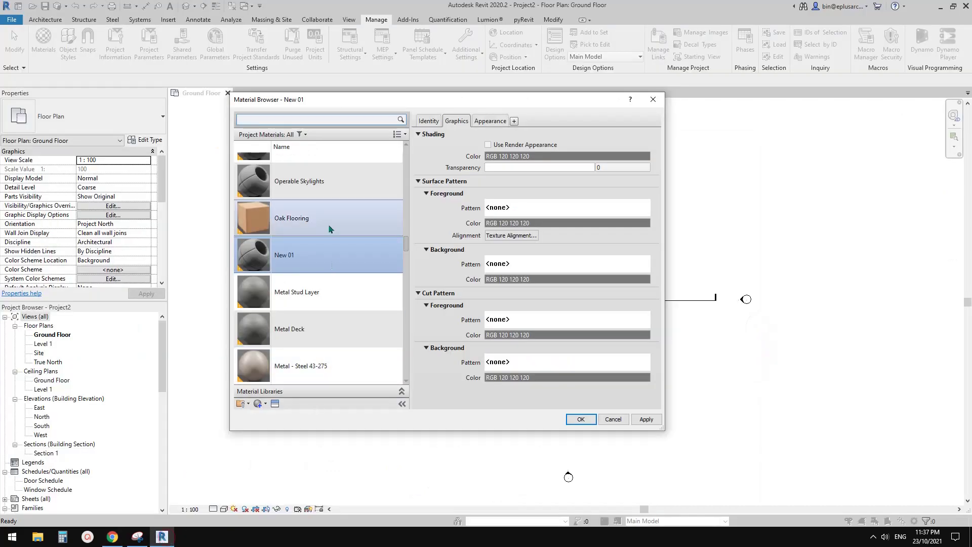
Review the identity, appearance and graphics settings of material New 01, ending on its identity information.
{"action": "left_click", "coordinate": [427, 122]}
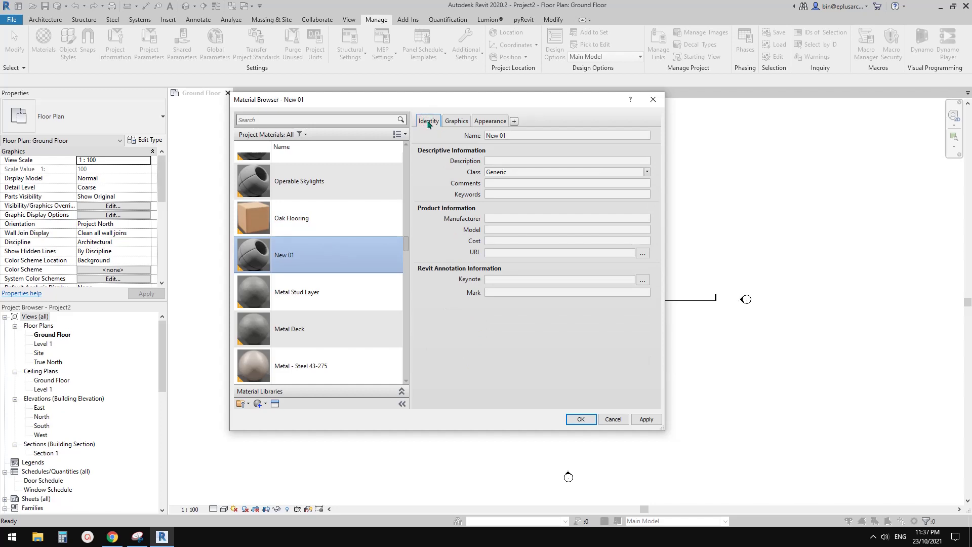
{"action": "left_click", "coordinate": [488, 122]}
{"action": "left_click", "coordinate": [456, 120]}
{"action": "left_click", "coordinate": [437, 124]}
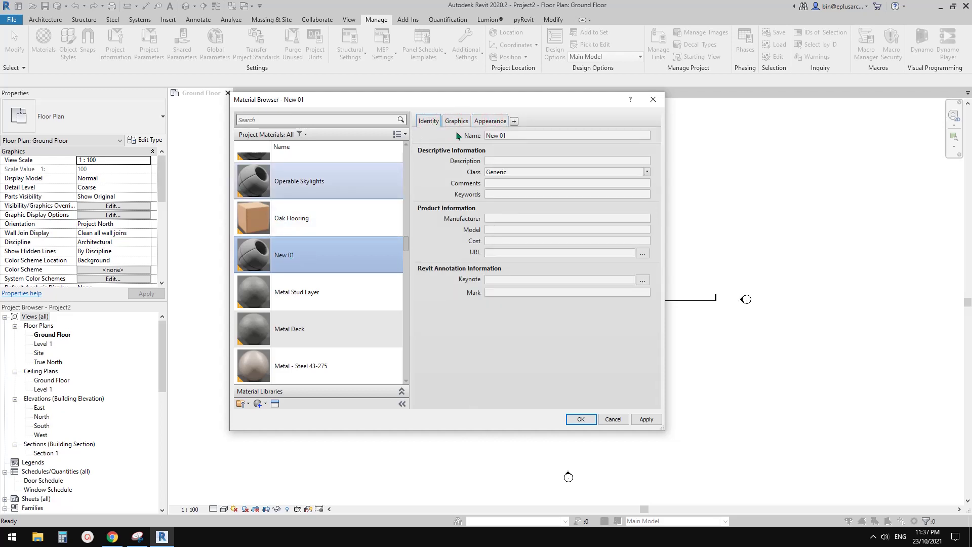
Change the material's name to New 02 in its identity information.
{"action": "double_click", "coordinate": [512, 135]}
{"action": "left_click", "coordinate": [508, 135]}
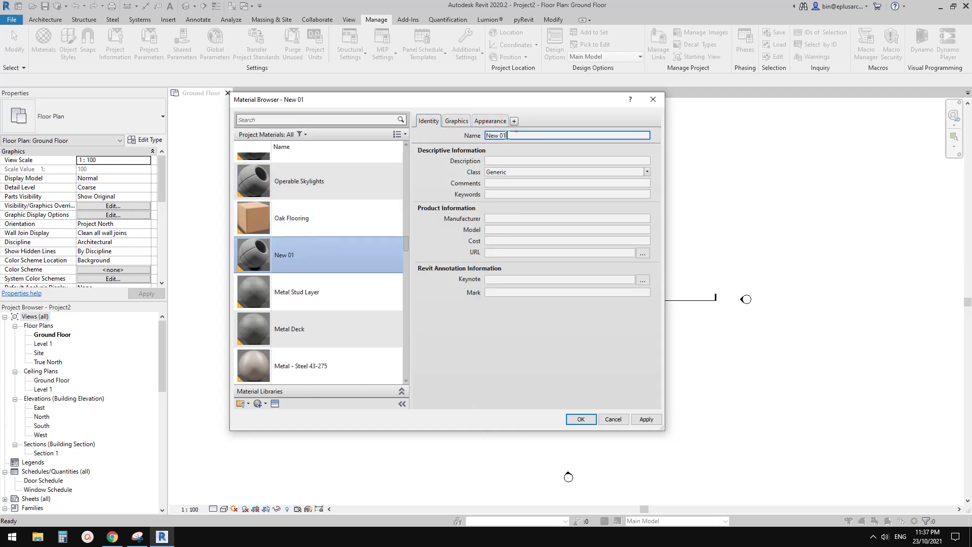
{"action": "left_click_drag", "start_coordinate": [515, 135], "coordinate": [504, 135]}
{"action": "type", "text": "2"}
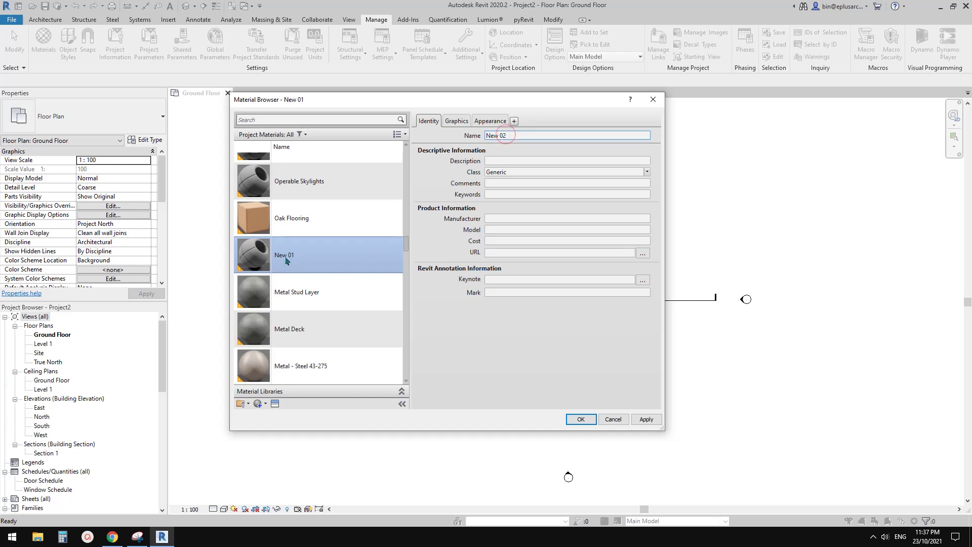
{"action": "left_click", "coordinate": [549, 161]}
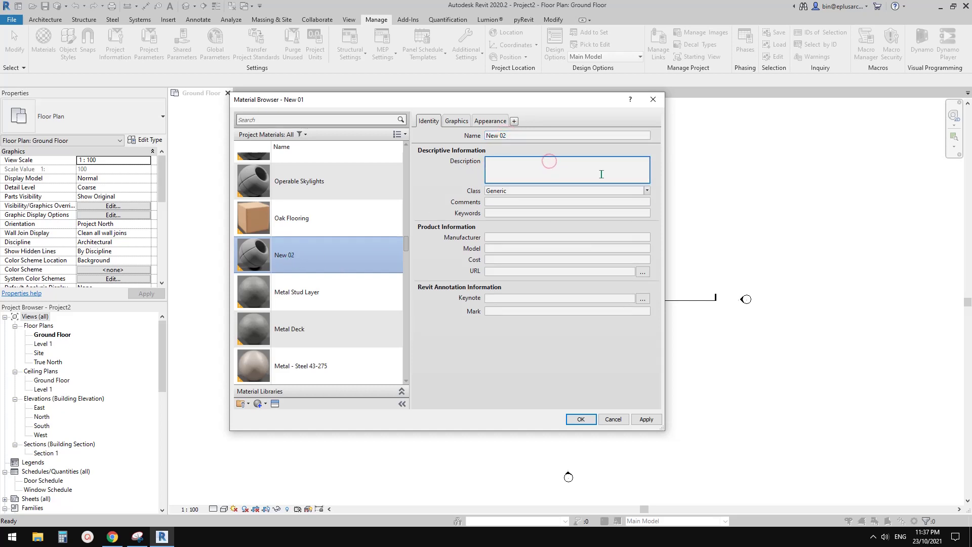
Restore the material's name to New 01 in its identity information.
{"action": "left_click", "coordinate": [522, 135]}
{"action": "left_click", "coordinate": [505, 135]}
{"action": "key", "text": "BackSpace"}
{"action": "type", "text": "1"}
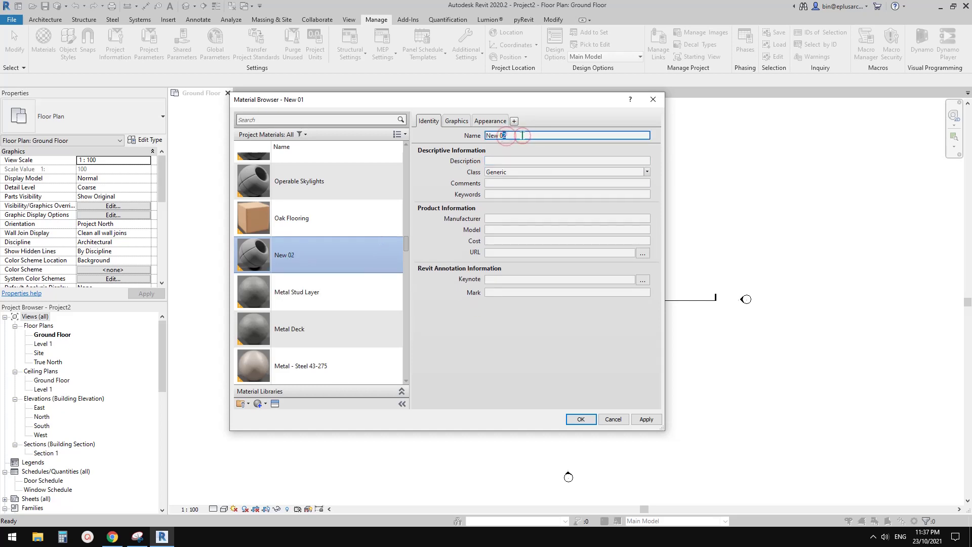
{"action": "left_click", "coordinate": [581, 158]}
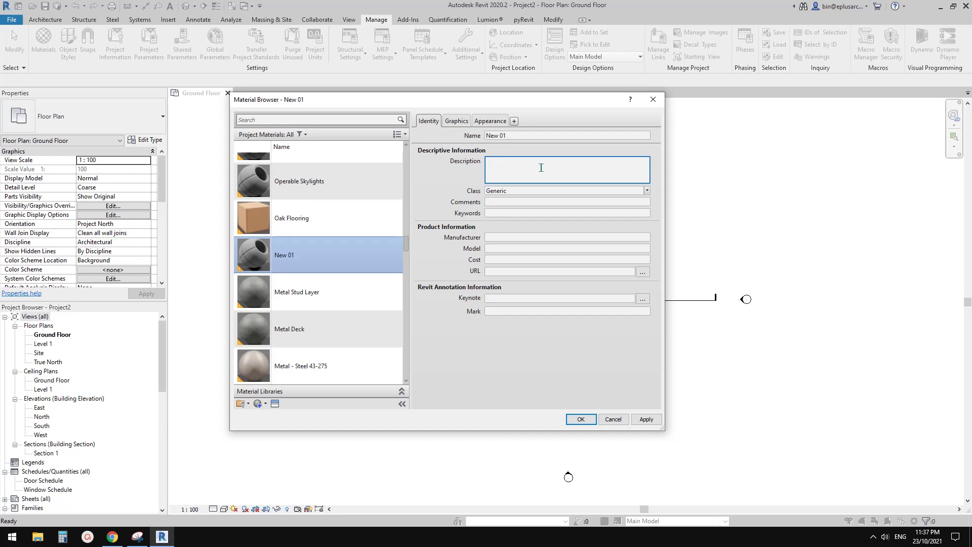
Examine the available Class options and the Comments and Keywords fields of material New 01.
{"action": "left_click", "coordinate": [509, 192]}
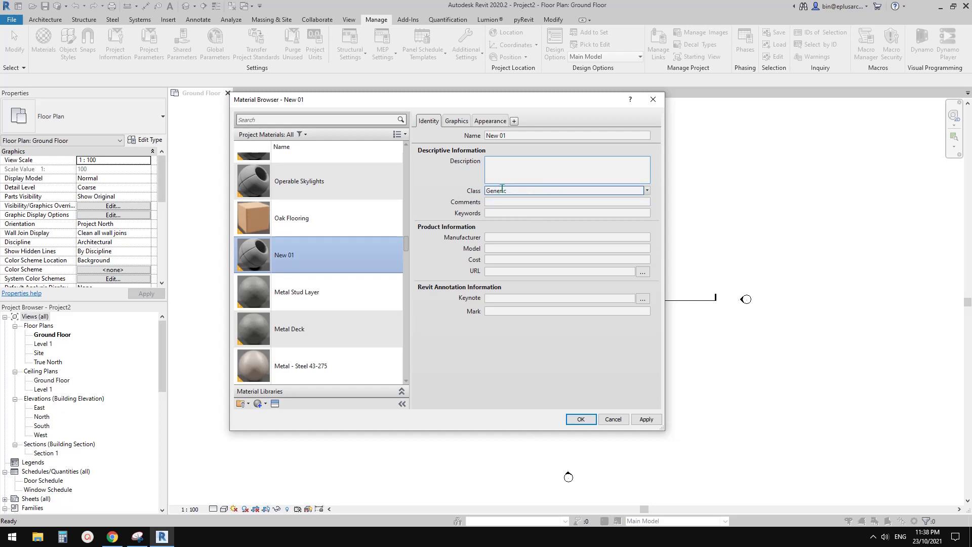
{"action": "left_click", "coordinate": [647, 190]}
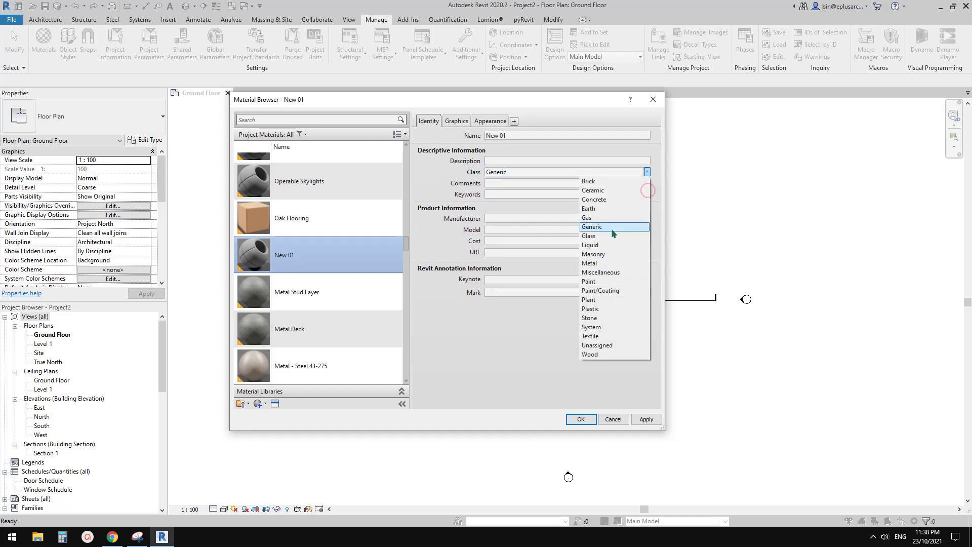
{"action": "left_click", "coordinate": [450, 190]}
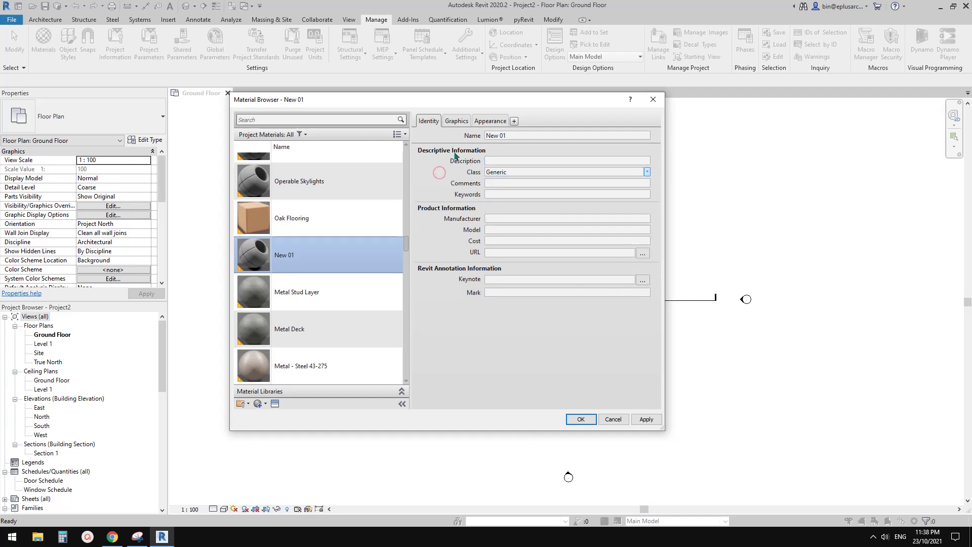
{"action": "left_click", "coordinate": [524, 187]}
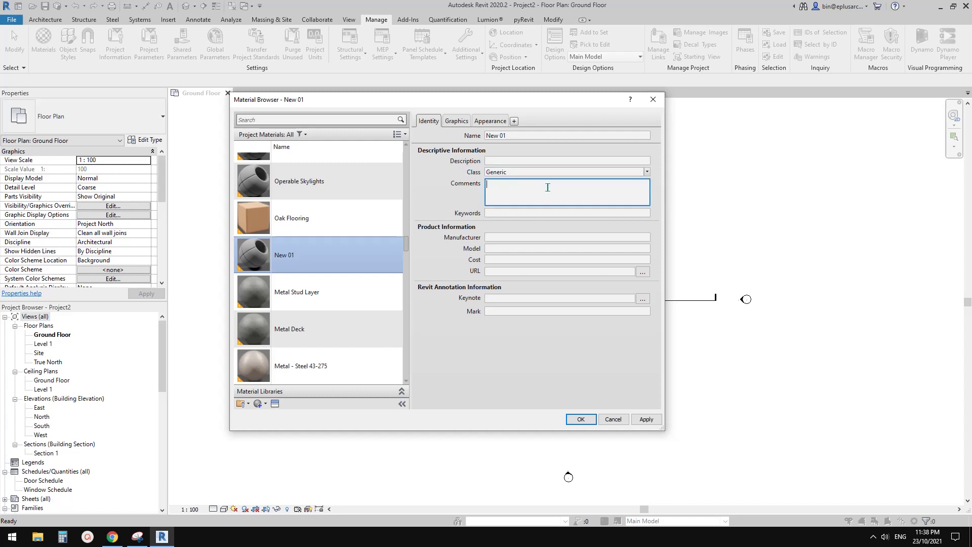
{"action": "left_click", "coordinate": [511, 212]}
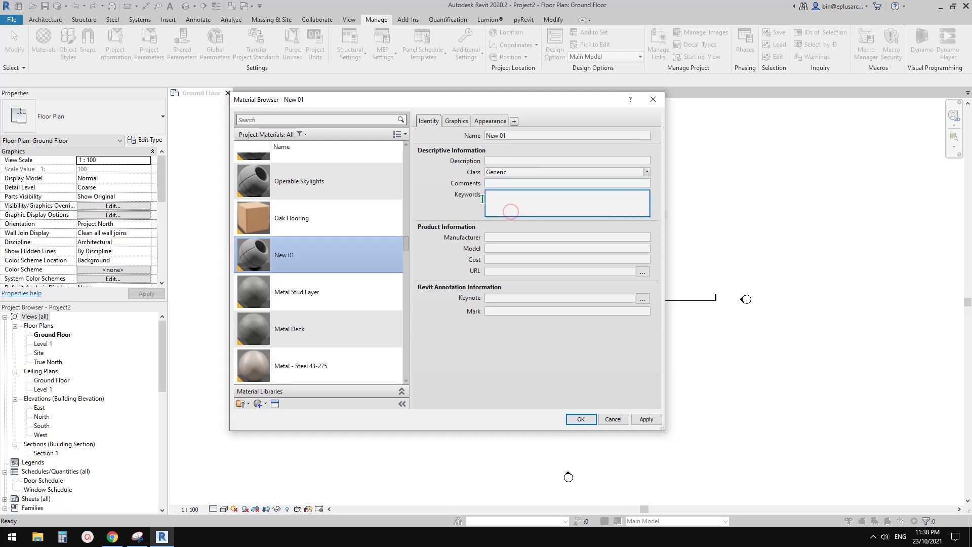
{"action": "left_click", "coordinate": [543, 194]}
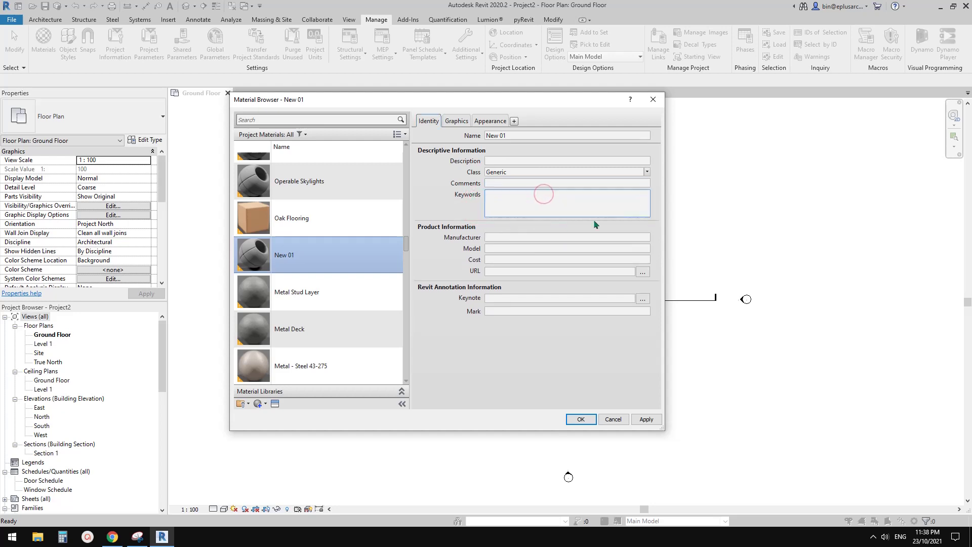
{"action": "left_click", "coordinate": [511, 195]}
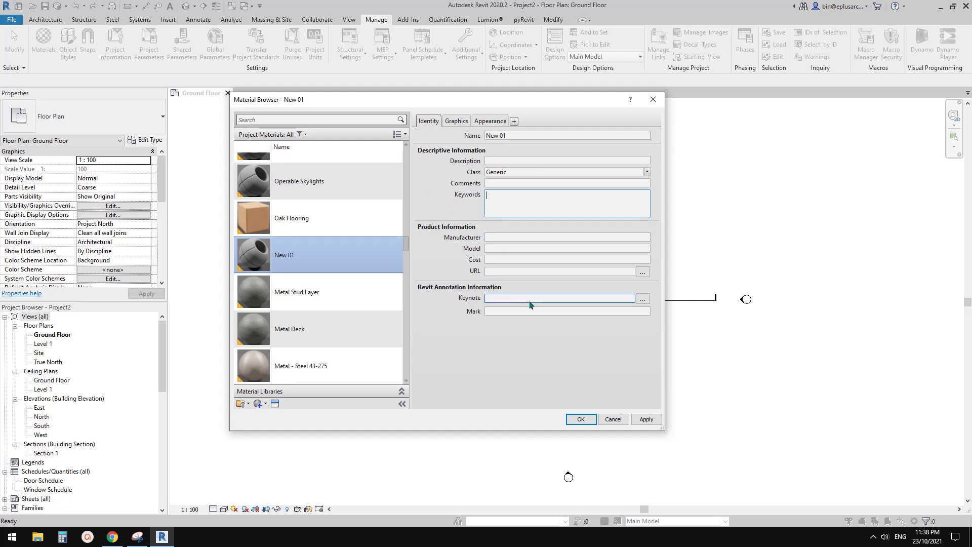
Examine the keynote list available for material New 01 without choosing a keynote, and accept the material settings.
{"action": "left_click", "coordinate": [638, 310]}
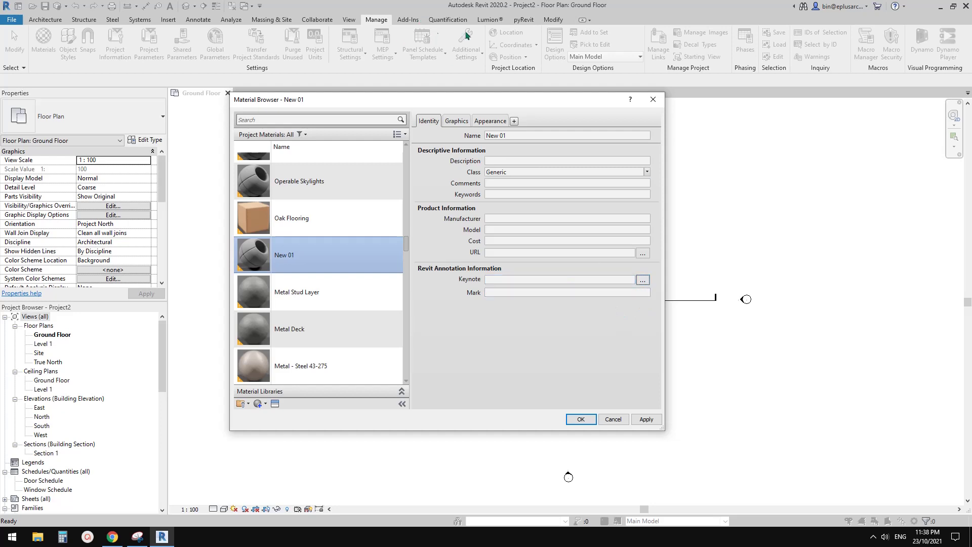
{"action": "left_click", "coordinate": [643, 280]}
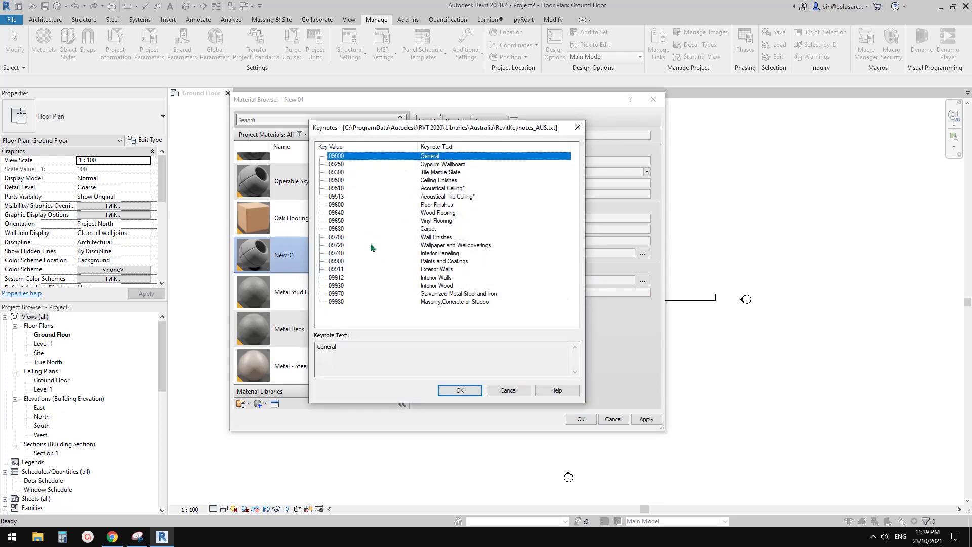
{"action": "left_click", "coordinate": [577, 127]}
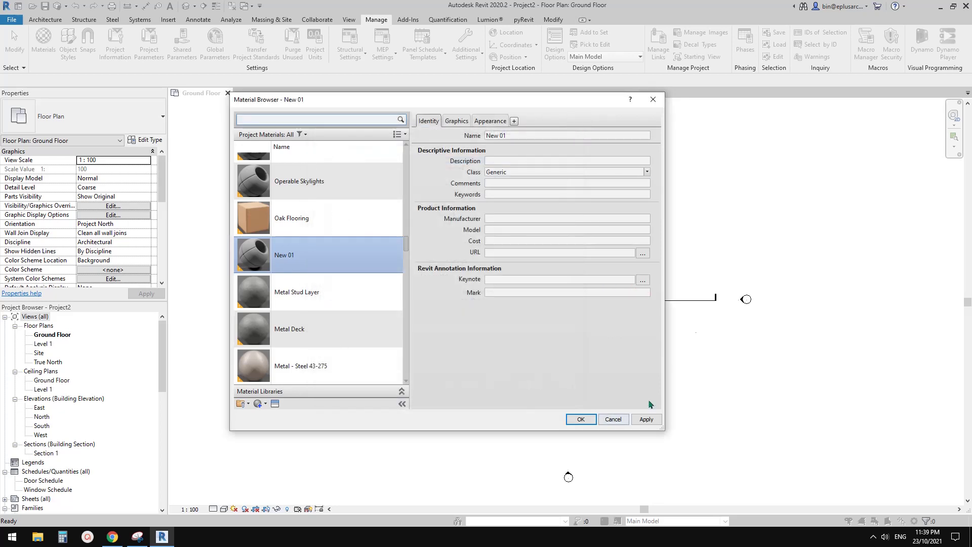
{"action": "left_click", "coordinate": [582, 421]}
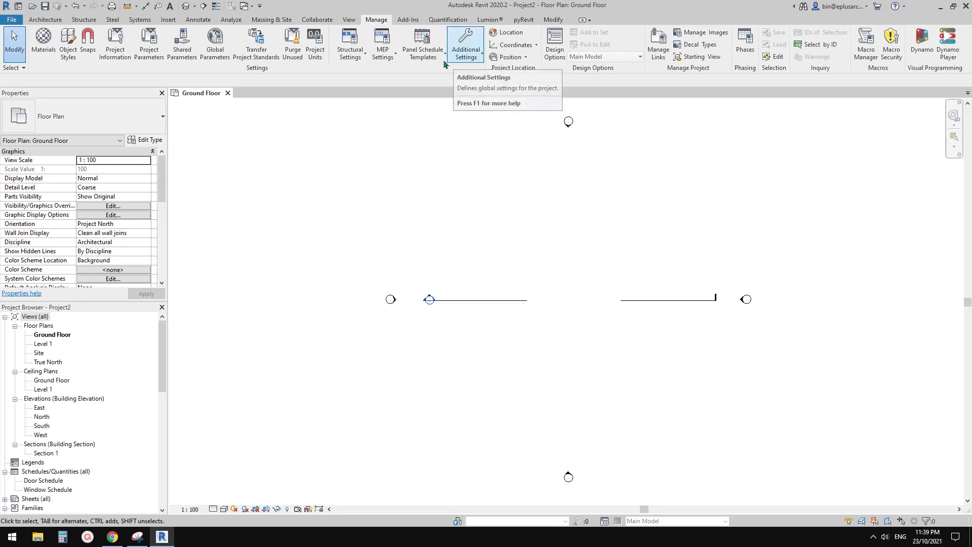
Open the project's keynote file RevitKeynotes_AUS.txt for editing in Notepad from the keynoting settings.
{"action": "left_click", "coordinate": [198, 20]}
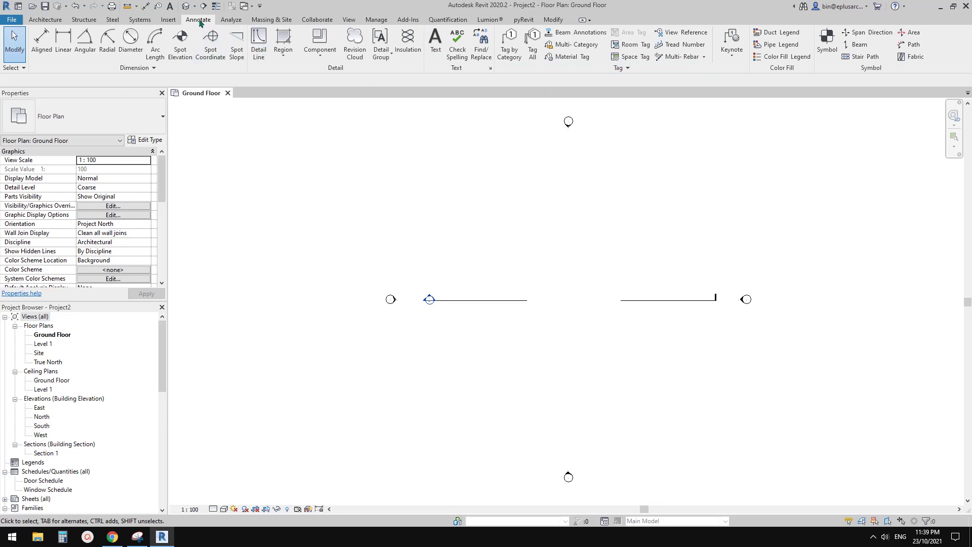
{"action": "left_click", "coordinate": [732, 56]}
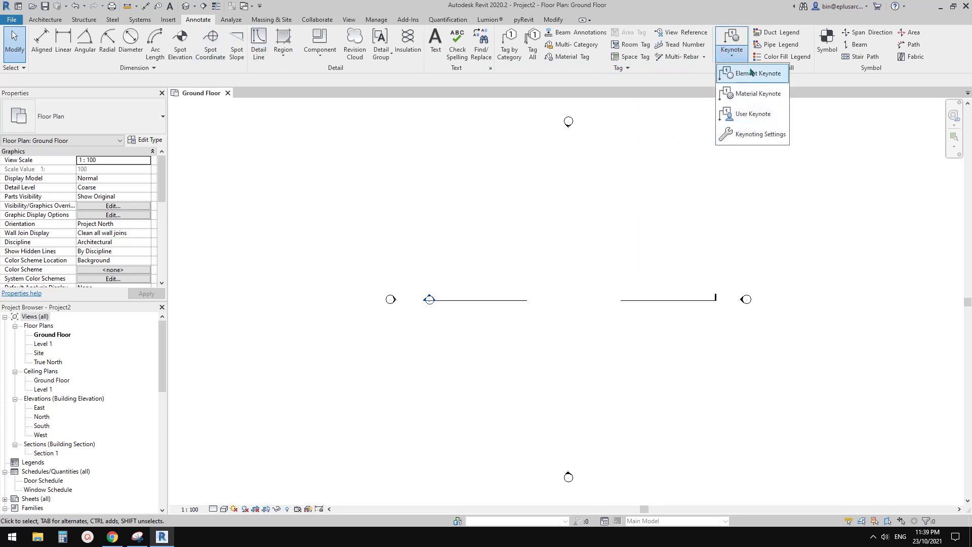
{"action": "left_click", "coordinate": [754, 134]}
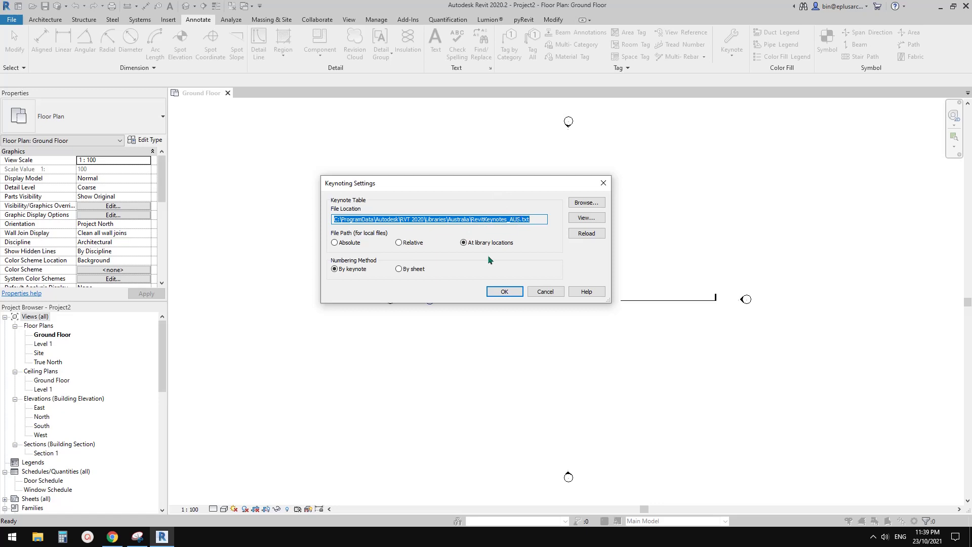
{"action": "left_click", "coordinate": [577, 204]}
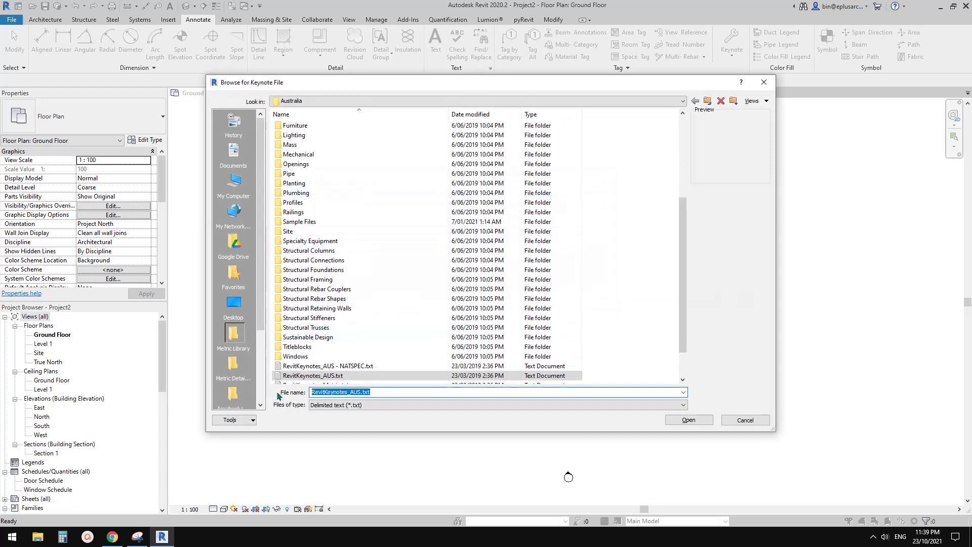
{"action": "right_click", "coordinate": [330, 377]}
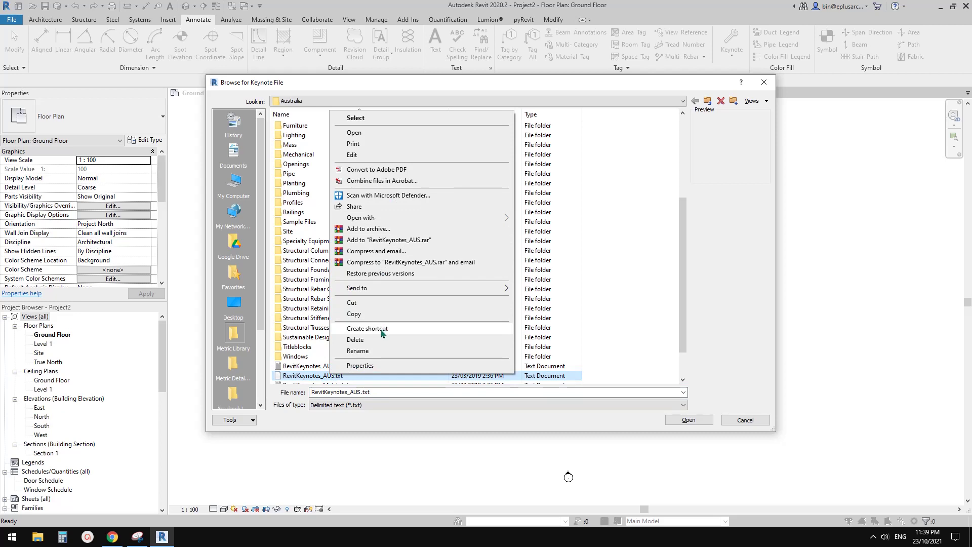
{"action": "left_click", "coordinate": [390, 153]}
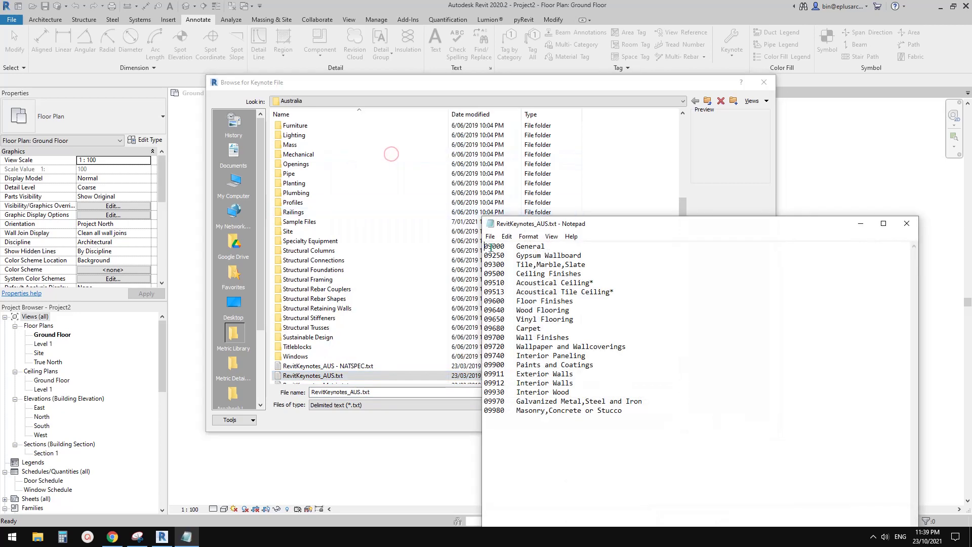
{"action": "left_click_drag", "start_coordinate": [521, 154], "coordinate": [465, 102]}
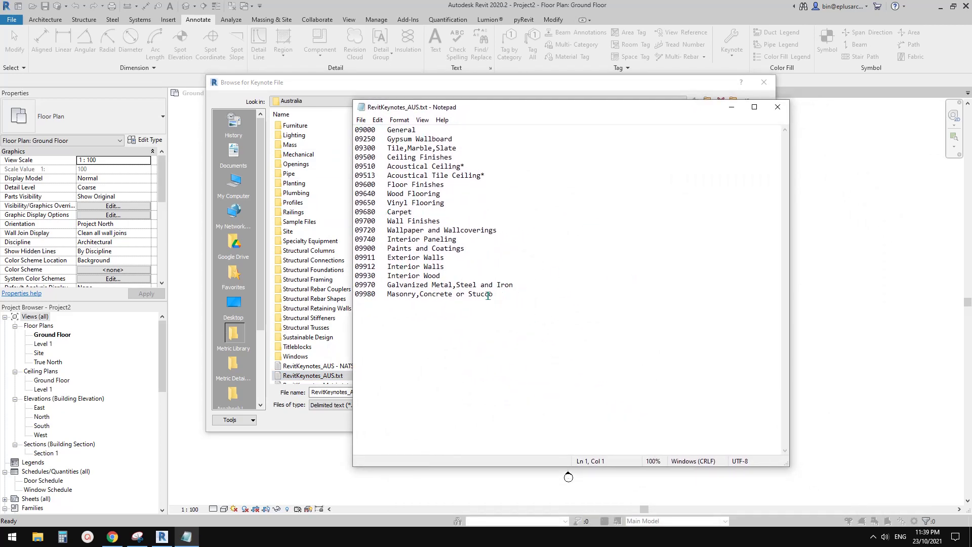
Add a last line to the keynote file with the key M01 and the tab-separated text New Material 01.
{"action": "double_click", "coordinate": [373, 130]}
{"action": "left_click", "coordinate": [392, 327]}
{"action": "mouse_move", "coordinate": [388, 130]}
{"action": "left_mouse_down"}
{"action": "mouse_move", "coordinate": [419, 131]}
{"action": "mouse_move", "coordinate": [399, 132]}
{"action": "left_mouse_up"}
{"action": "left_click", "coordinate": [369, 194]}
{"action": "type", "text": "m"}
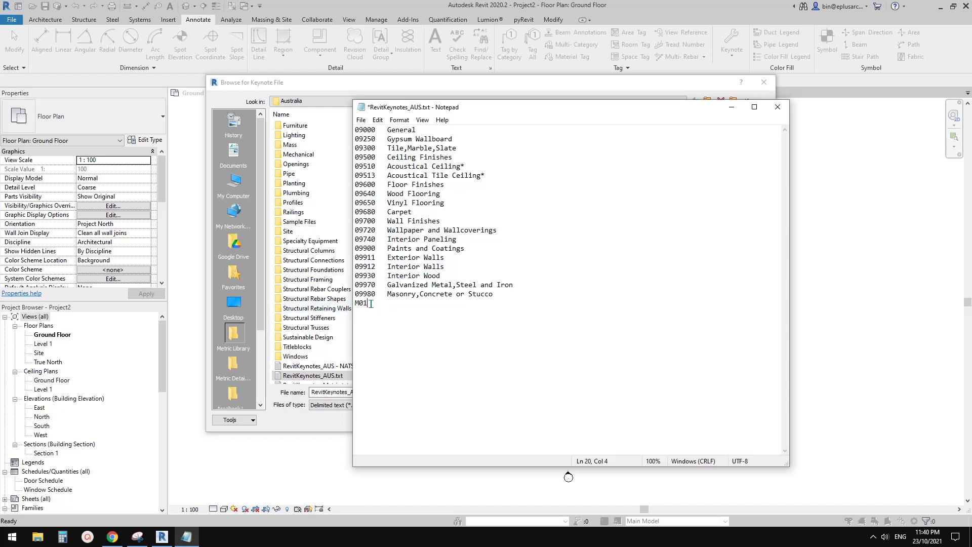
{"action": "type", "text": "01"}
{"action": "key", "text": "Tab"}
{"action": "type", "text": "New Material 01"}
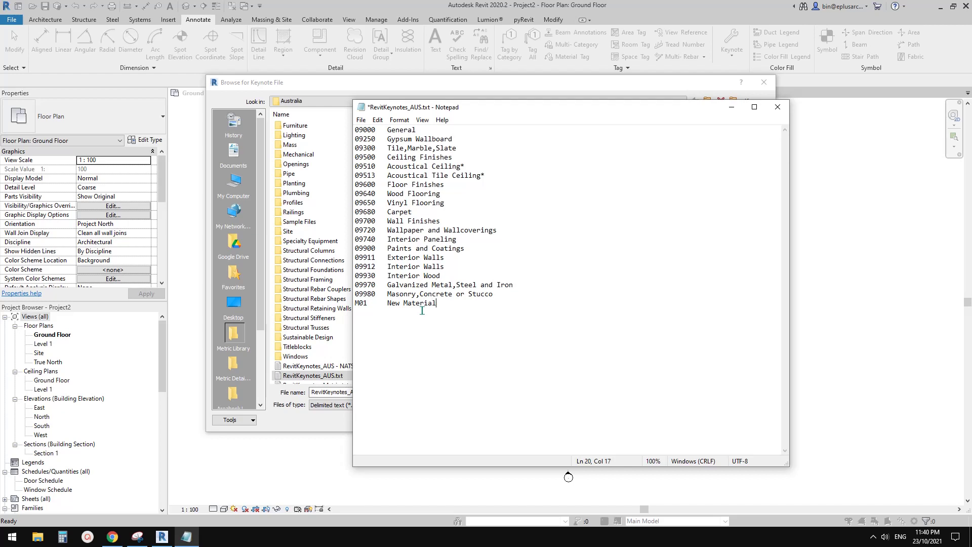
Save the edited keynotes as a copy named RevitKeynotes_AUS new.txt in the Australia library folder and close the file.
{"action": "left_click", "coordinate": [361, 120]}
{"action": "left_click", "coordinate": [385, 175]}
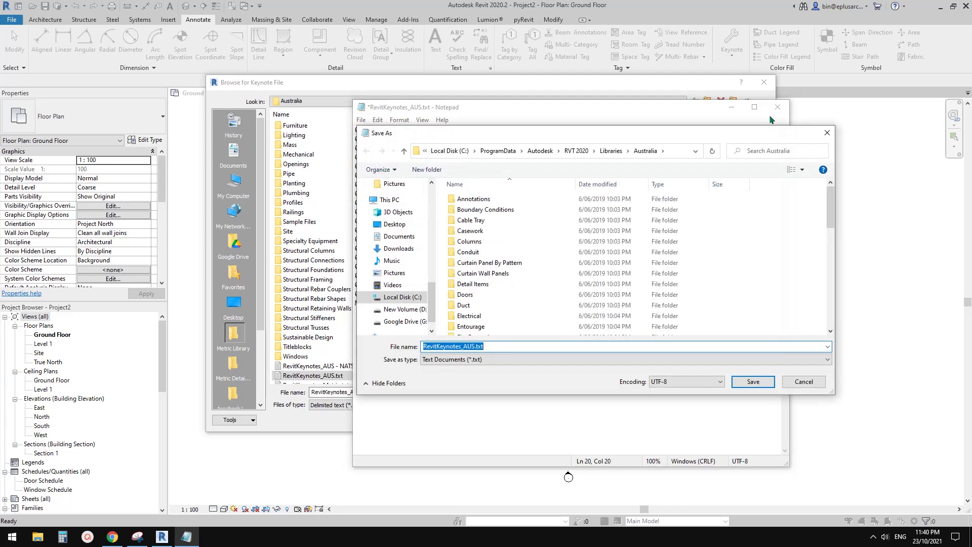
{"action": "scroll", "coordinate": [541, 282], "scroll_direction": "down", "scroll_amount": 5}
{"action": "scroll", "coordinate": [539, 288], "scroll_direction": "down", "scroll_amount": 6}
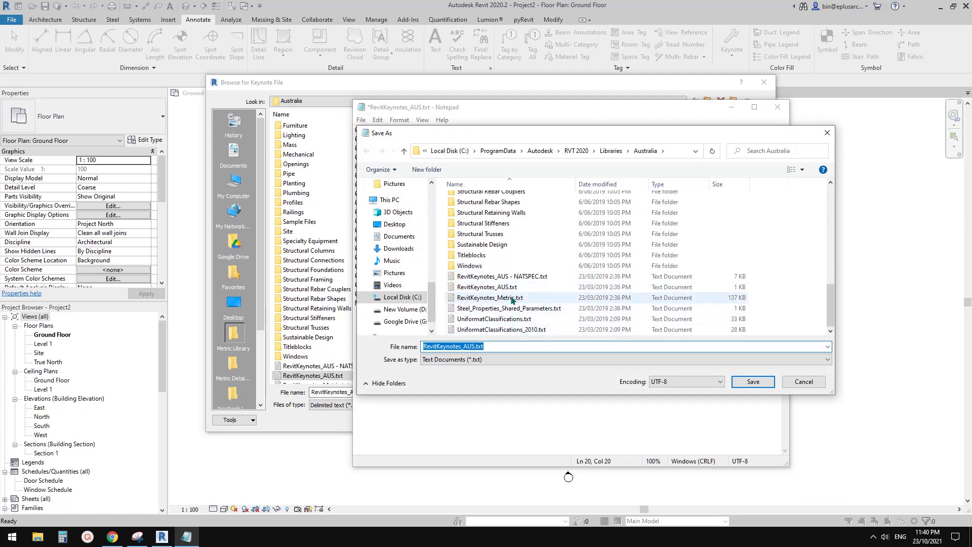
{"action": "left_click", "coordinate": [481, 347]}
{"action": "type", "text": "01"}
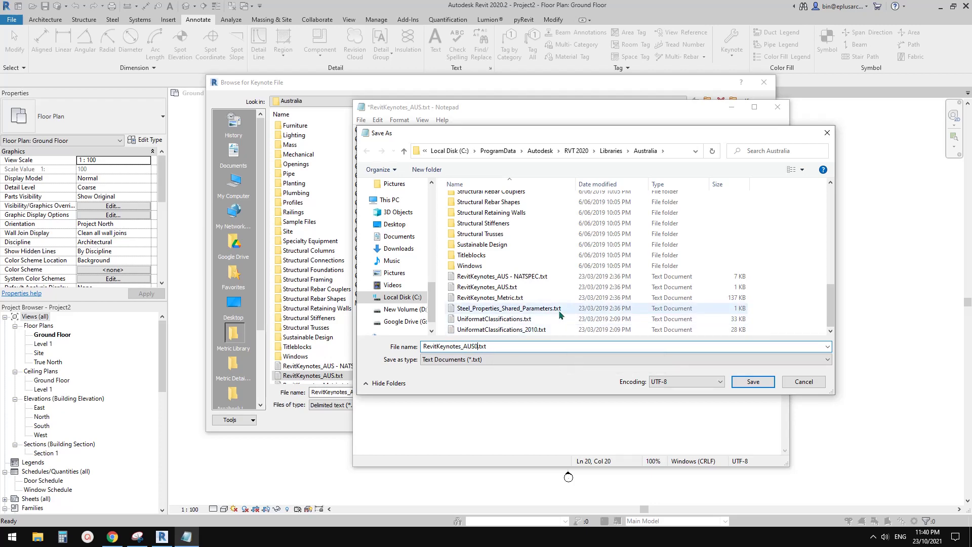
{"action": "type", "text": "new"}
{"action": "left_click", "coordinate": [751, 382]}
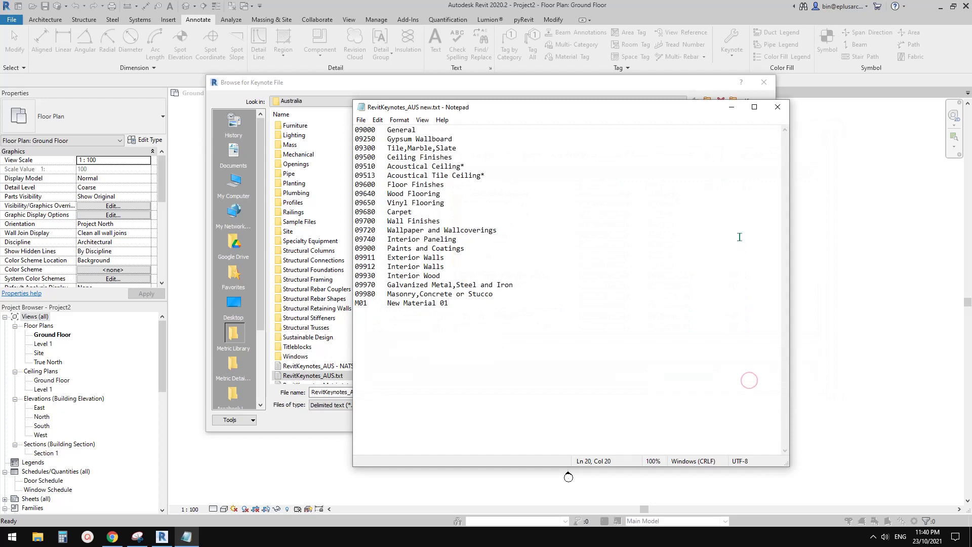
{"action": "left_click", "coordinate": [777, 107]}
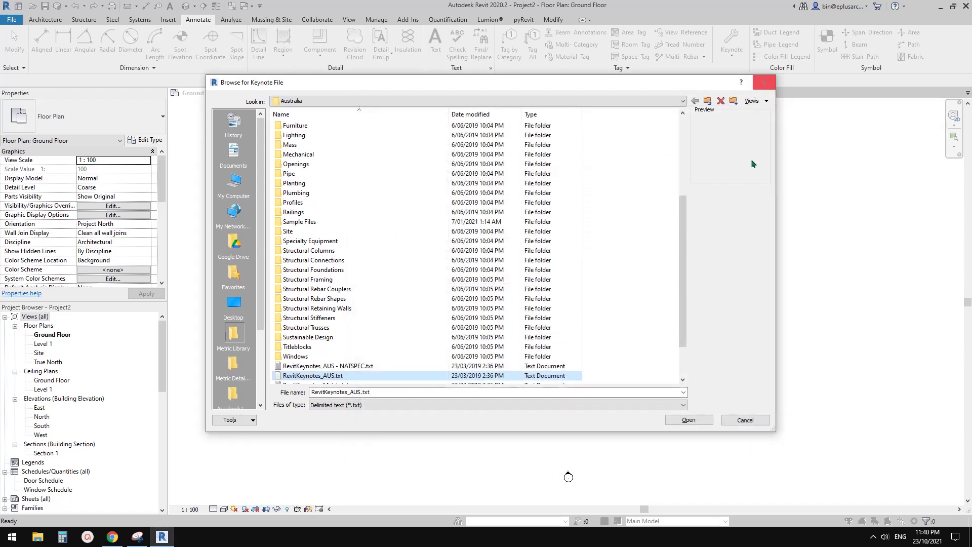
Load RevitKeynotes_AUS new.txt as the project's keynote table and accept the keynoting settings.
{"action": "left_click", "coordinate": [744, 420]}
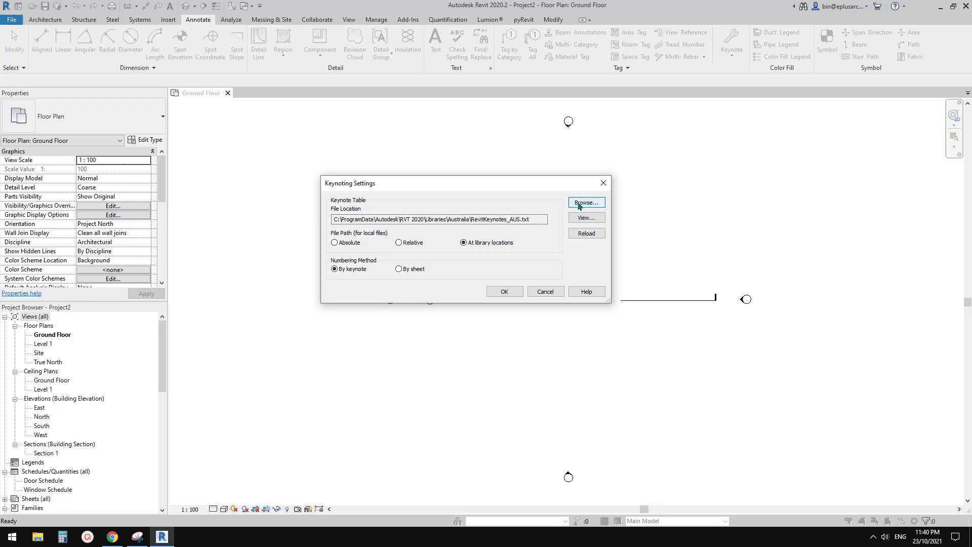
{"action": "left_click", "coordinate": [585, 202]}
{"action": "scroll", "coordinate": [452, 334], "scroll_direction": "down", "scroll_amount": 1}
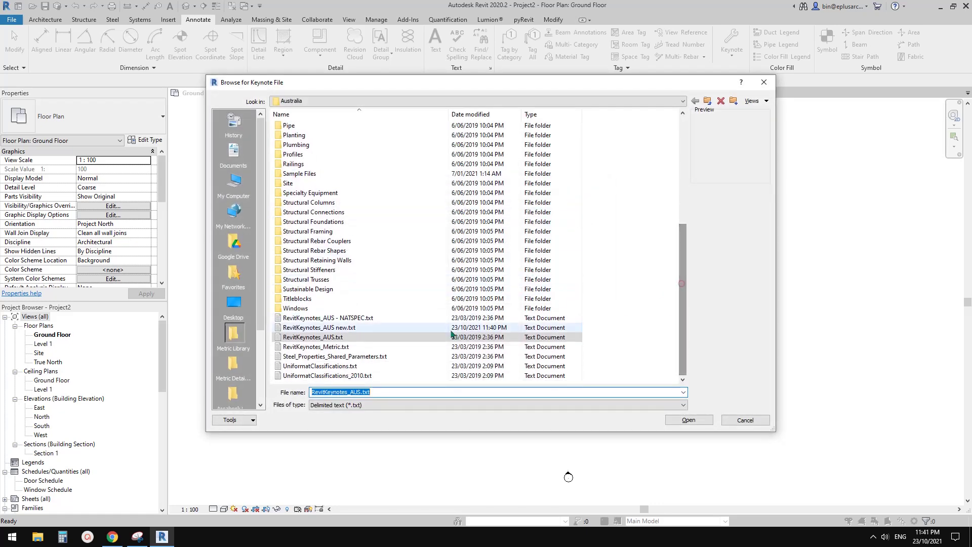
{"action": "left_click", "coordinate": [342, 327]}
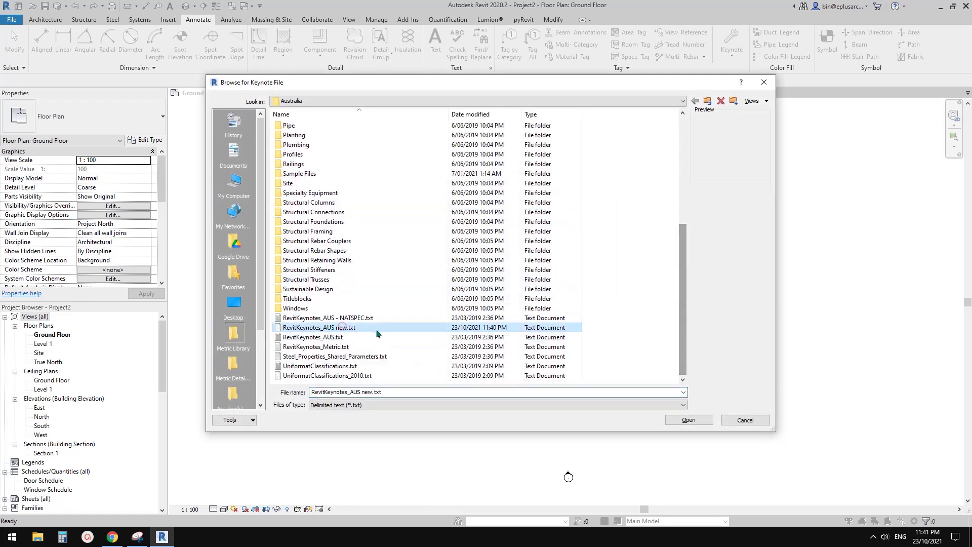
{"action": "left_click", "coordinate": [702, 421]}
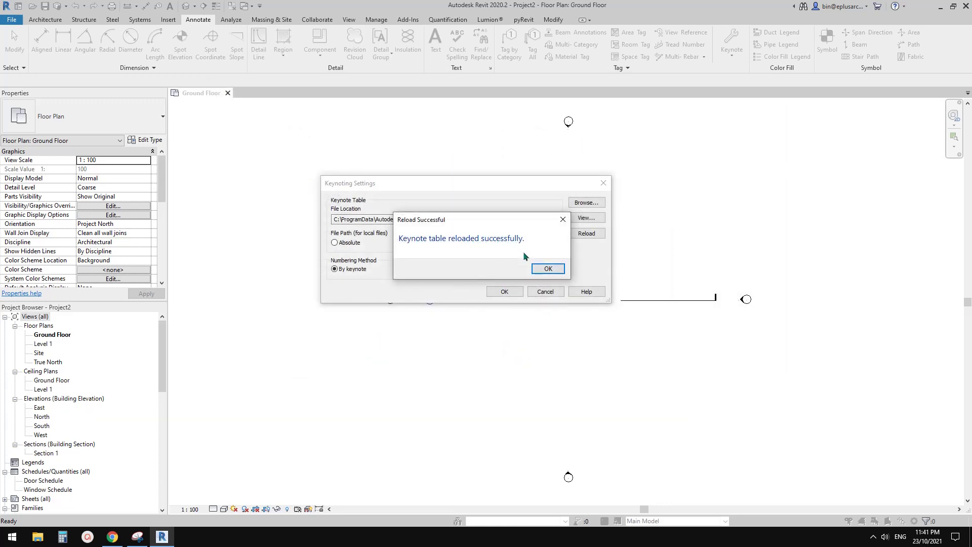
{"action": "left_click", "coordinate": [548, 268]}
{"action": "left_click", "coordinate": [504, 291]}
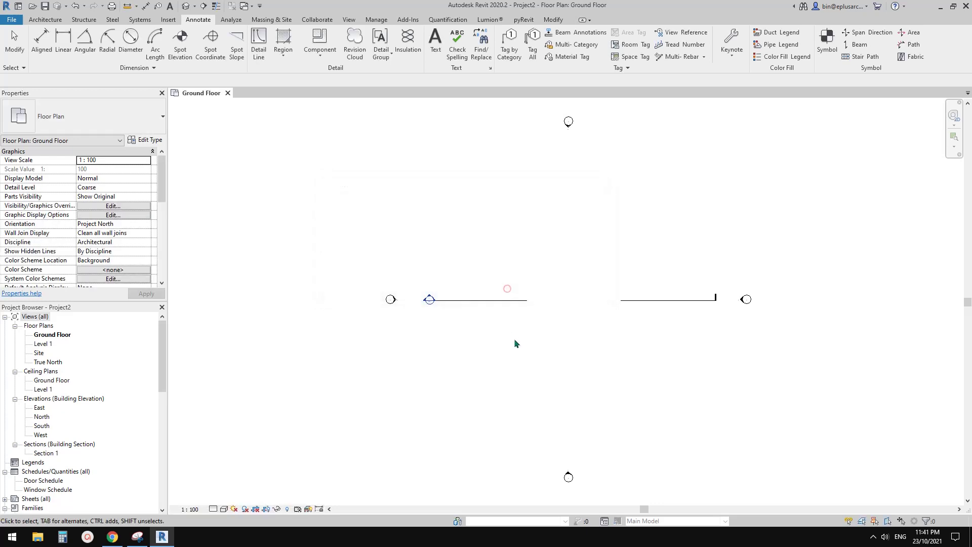
Set the keynote of material New 01 to M01 in its identity information and accept the change.
{"action": "middle_click_drag", "start_coordinate": [591, 311], "coordinate": [572, 312]}
{"action": "middle_click_drag", "start_coordinate": [528, 262], "coordinate": [511, 225]}
{"action": "left_click", "coordinate": [376, 19]}
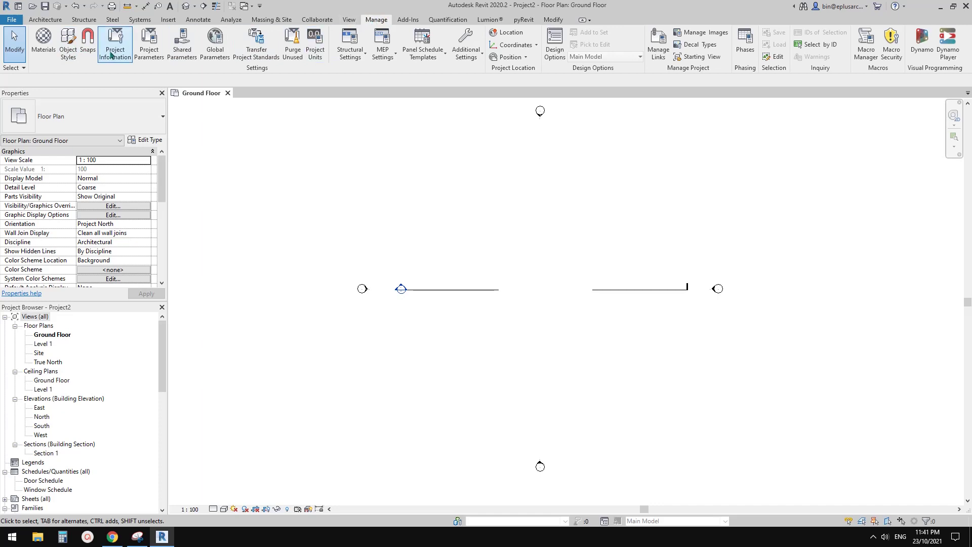
{"action": "left_click", "coordinate": [43, 40]}
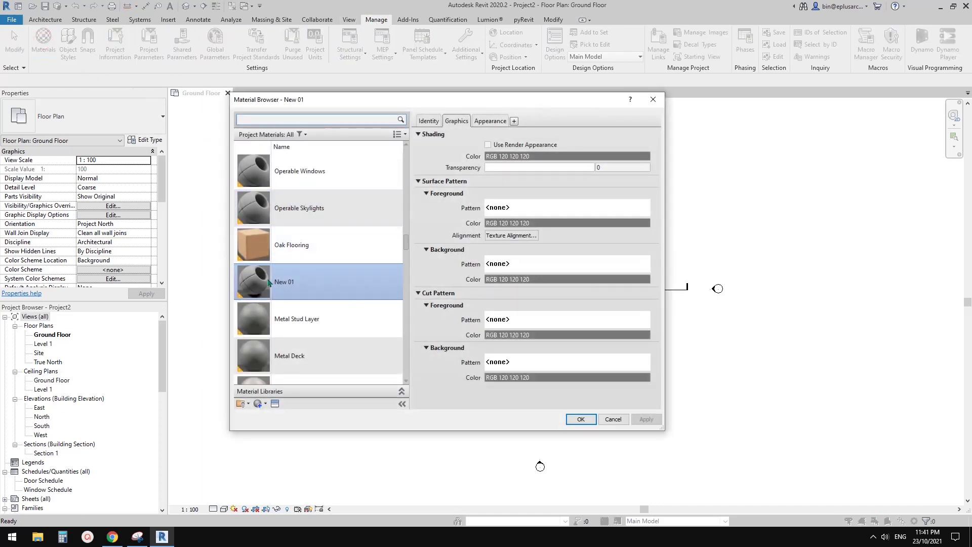
{"action": "left_click", "coordinate": [434, 122]}
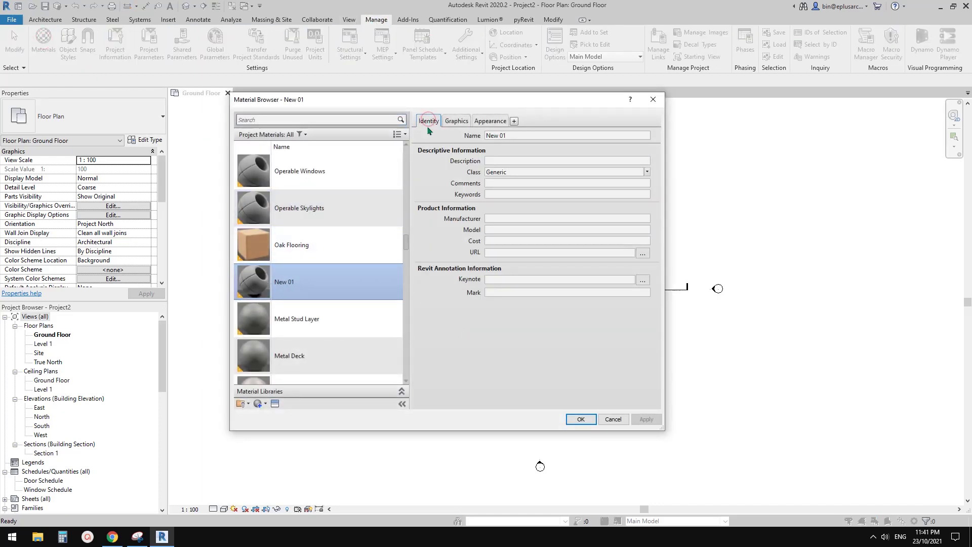
{"action": "left_click", "coordinate": [505, 280]}
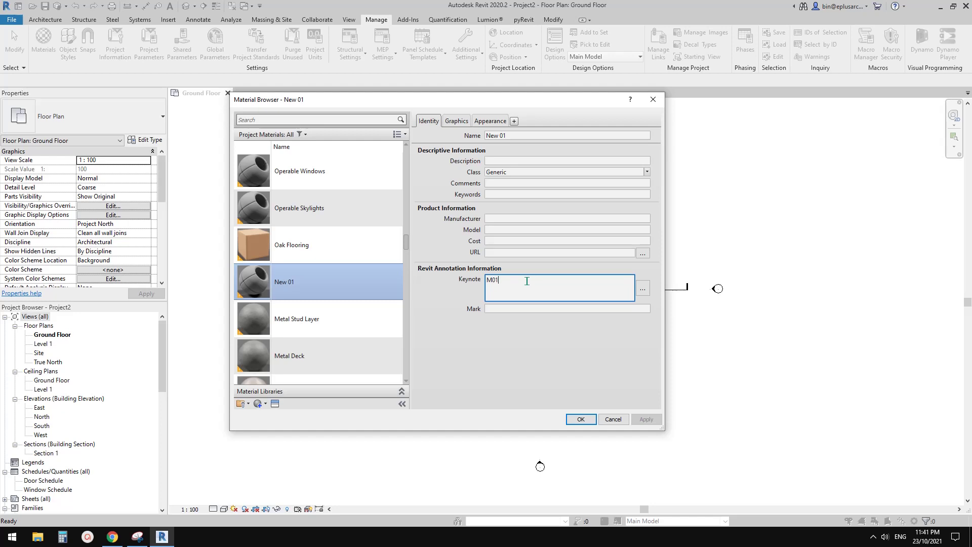
{"action": "left_click", "coordinate": [572, 418]}
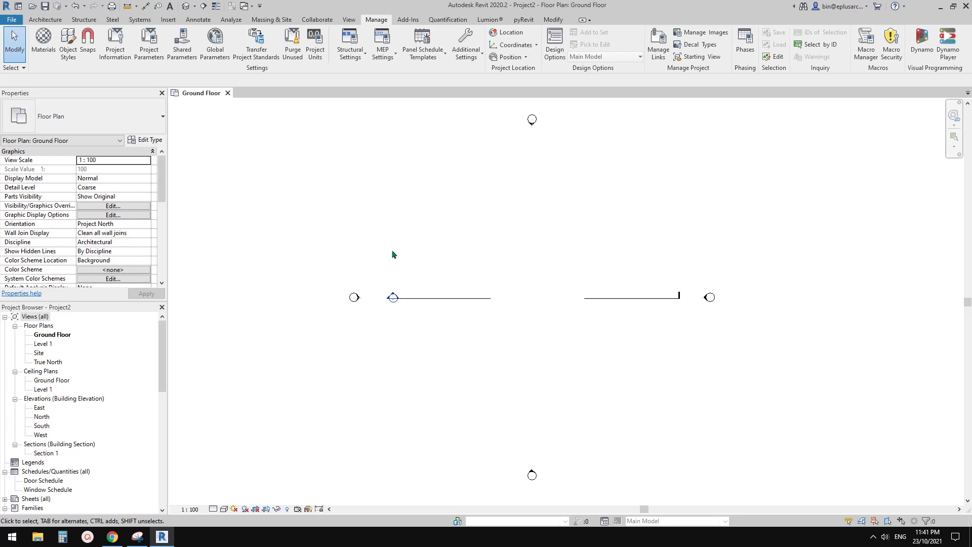
Start an in-place model in the Generic Models category with the suggested name.
{"action": "middle_click_drag", "start_coordinate": [417, 217], "coordinate": [407, 220]}
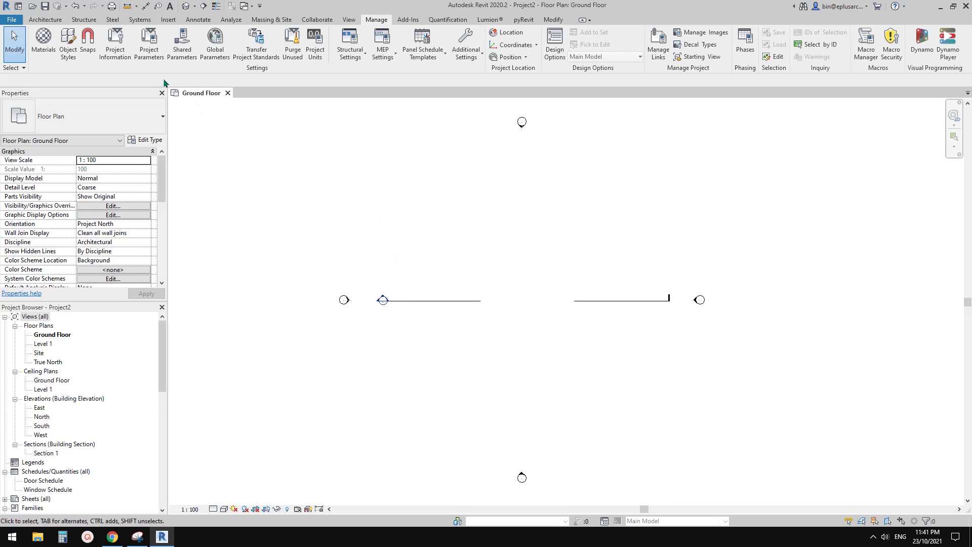
{"action": "left_click", "coordinate": [45, 19]}
{"action": "left_click", "coordinate": [119, 54]}
{"action": "left_click", "coordinate": [137, 92]}
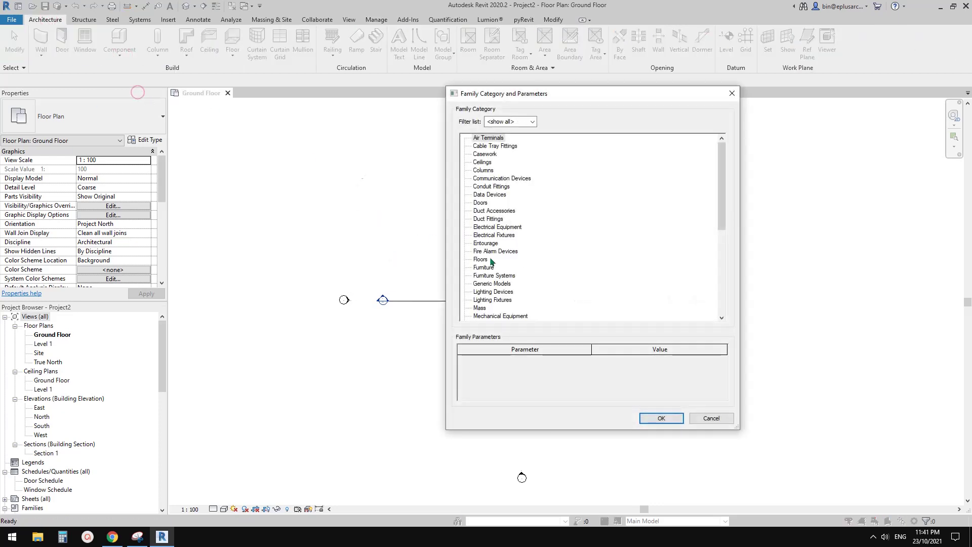
{"action": "left_click", "coordinate": [499, 229]}
{"action": "key", "text": "g"}
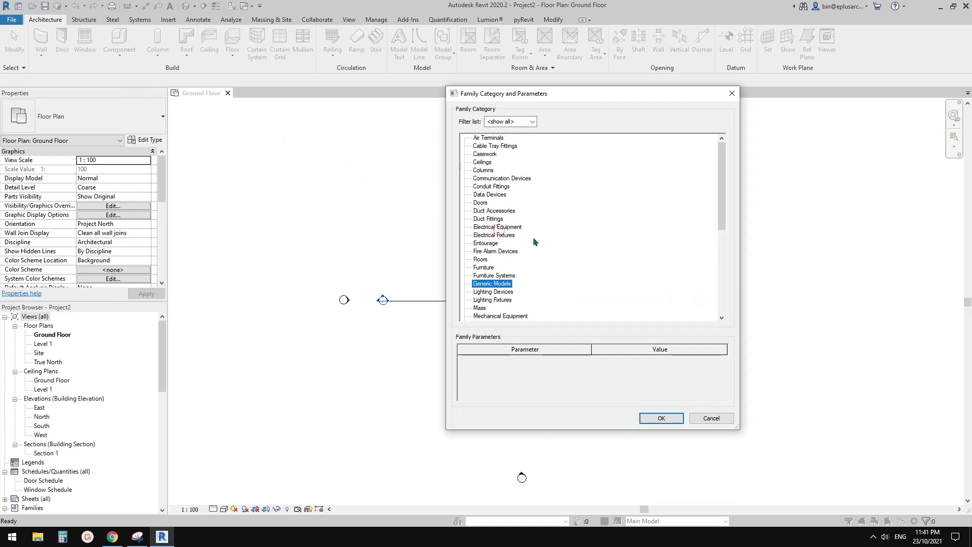
{"action": "left_click", "coordinate": [661, 418]}
{"action": "left_click", "coordinate": [430, 184]}
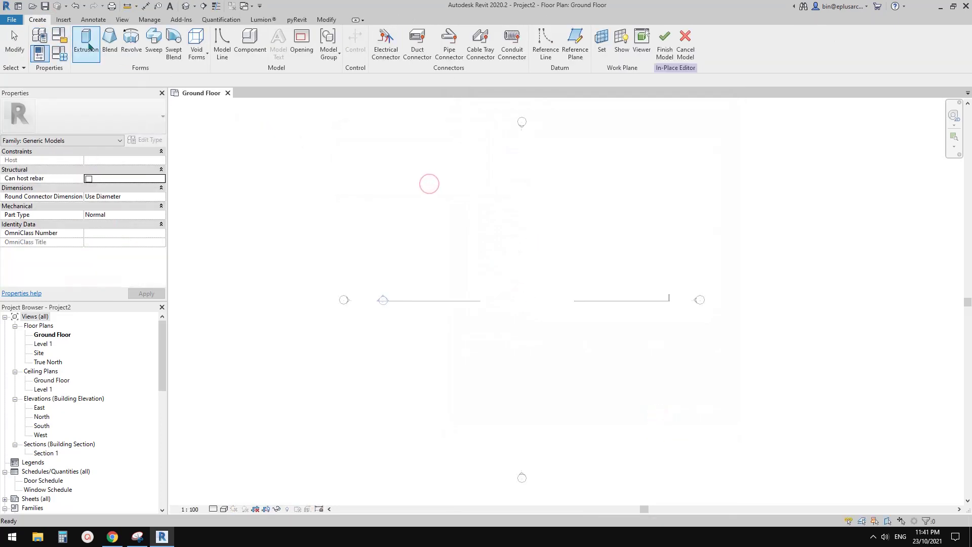
Extrude a freehand rectangle between the elevation markers on the Ground Floor plan, with an extrusion end of 250.
{"action": "left_click", "coordinate": [86, 43]}
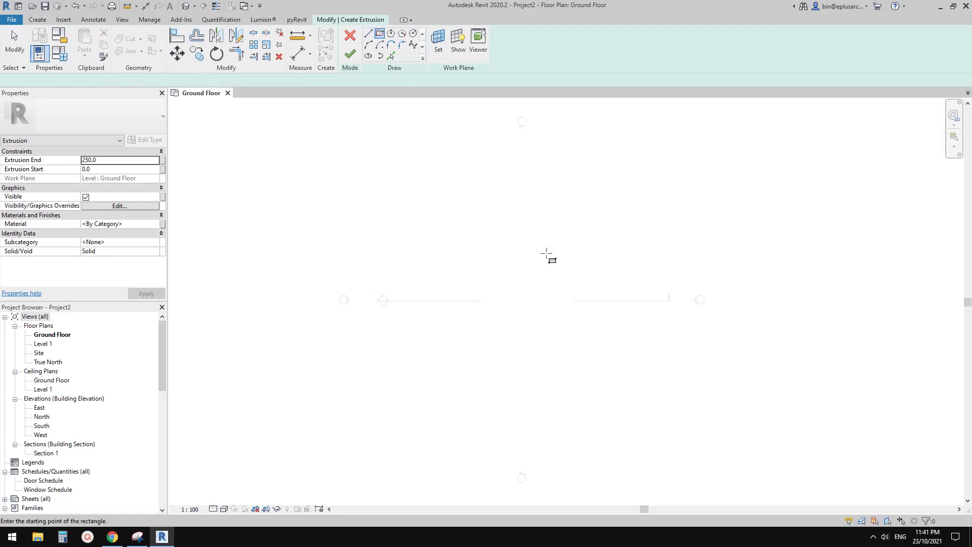
{"action": "left_click", "coordinate": [489, 244]}
{"action": "left_click", "coordinate": [546, 272]}
{"action": "left_click", "coordinate": [350, 54]}
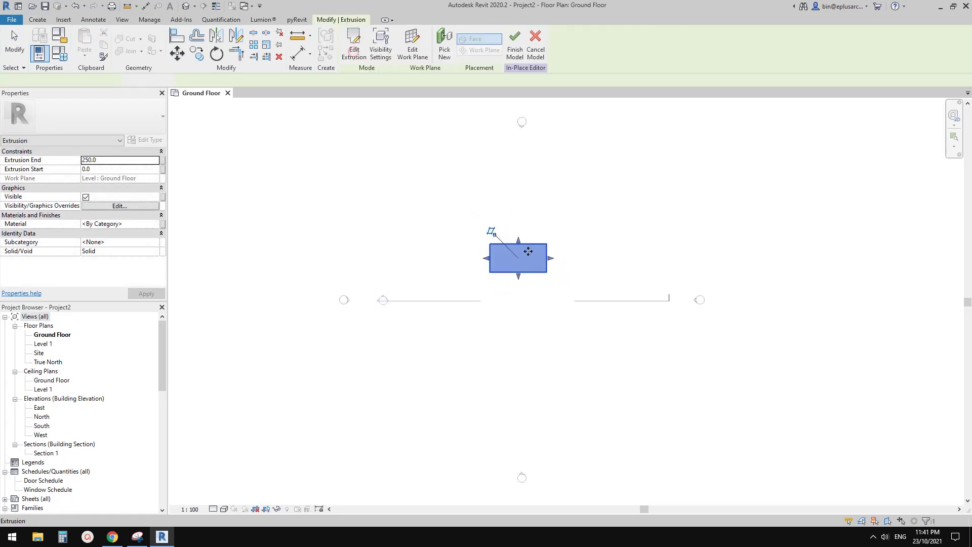
{"action": "scroll", "coordinate": [526, 250], "scroll_direction": "up", "scroll_amount": 5}
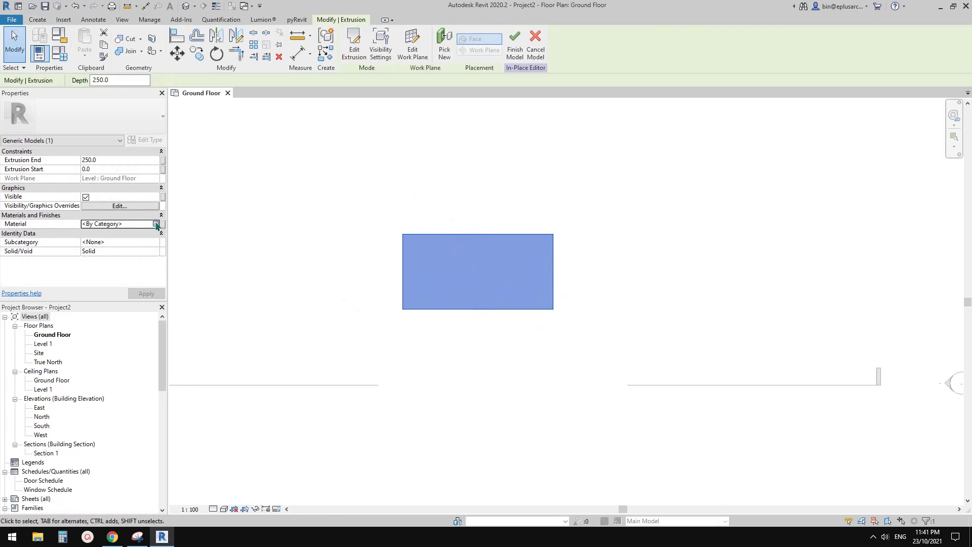
Assign material New 01 to the extrusion and finish the in-place model.
{"action": "left_click", "coordinate": [157, 223]}
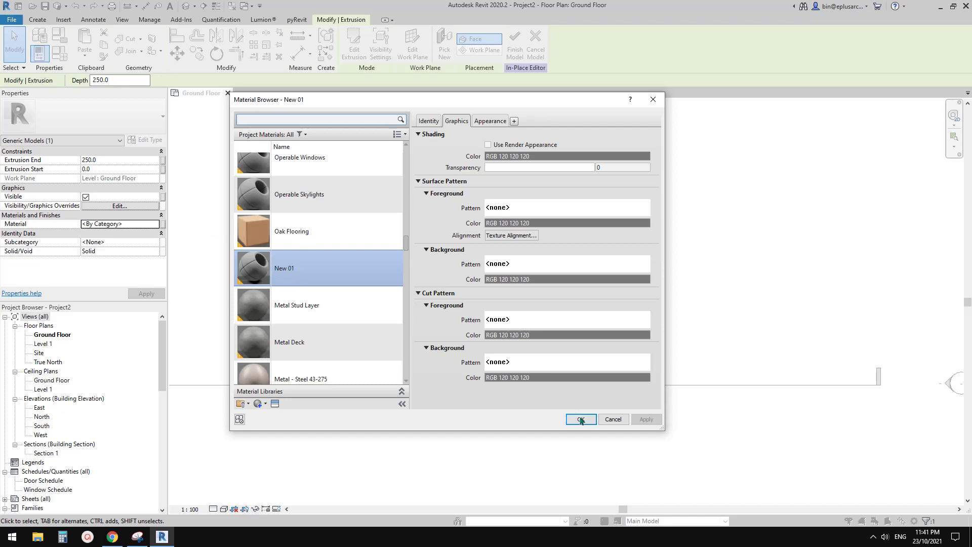
{"action": "left_click", "coordinate": [580, 420]}
{"action": "left_click", "coordinate": [514, 51]}
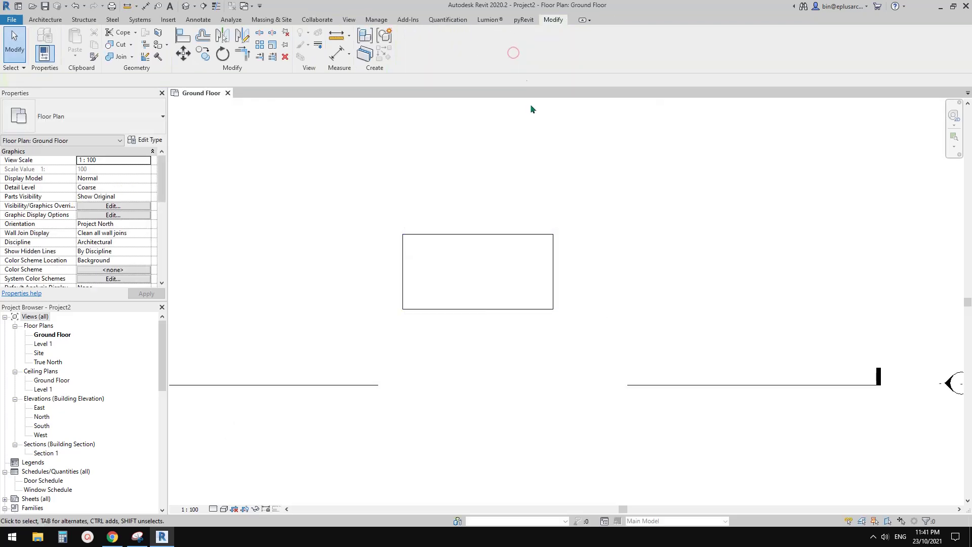
Place a material keynote tag on the in-place box, with its leader bending above the upper edge and the tag beside the bend.
{"action": "left_click", "coordinate": [198, 16]}
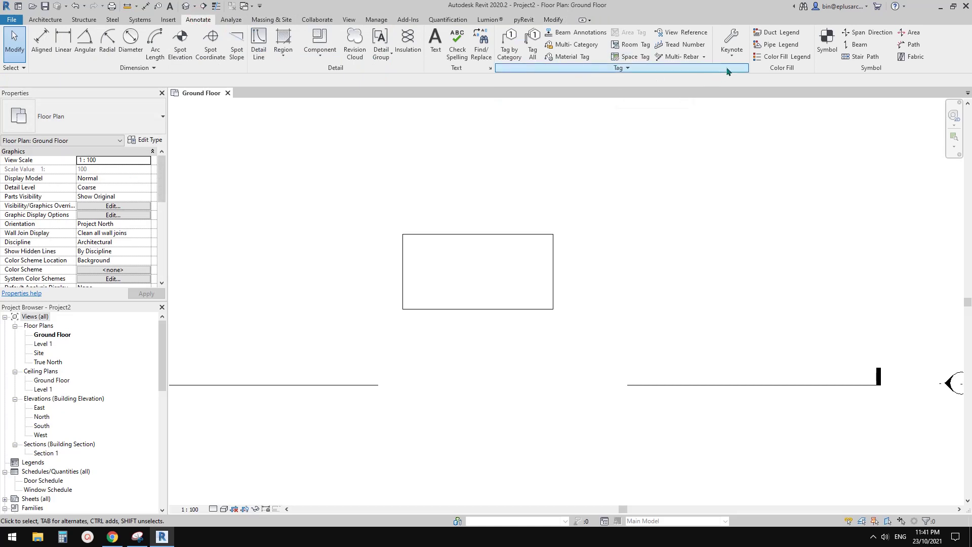
{"action": "left_click", "coordinate": [732, 51]}
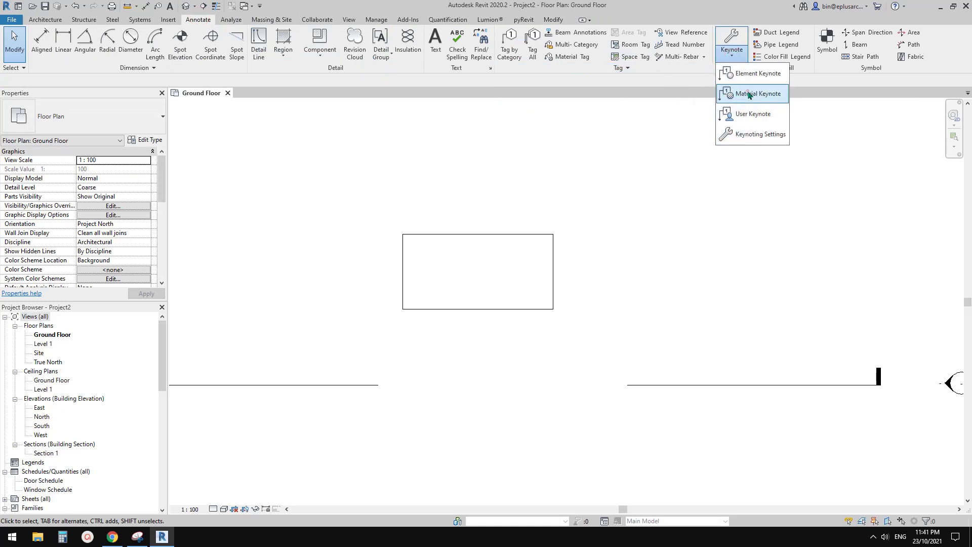
{"action": "left_click", "coordinate": [749, 95]}
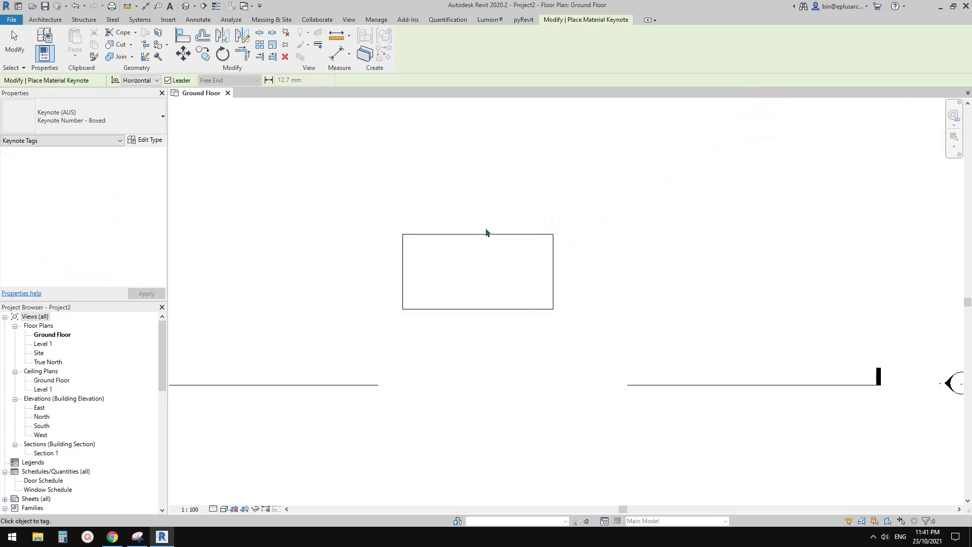
{"action": "scroll", "coordinate": [486, 232], "scroll_direction": "up", "scroll_amount": 2}
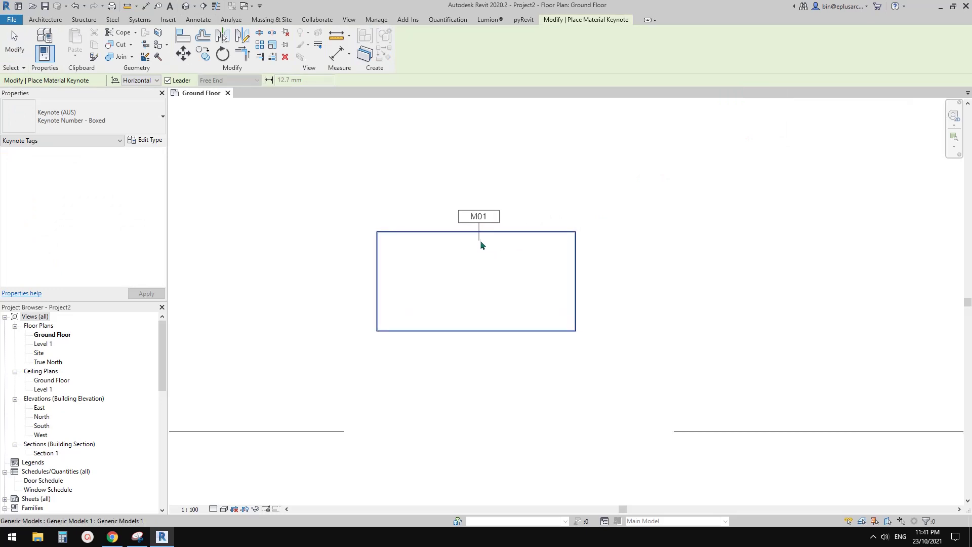
{"action": "left_click", "coordinate": [482, 243]}
{"action": "left_click", "coordinate": [483, 201]}
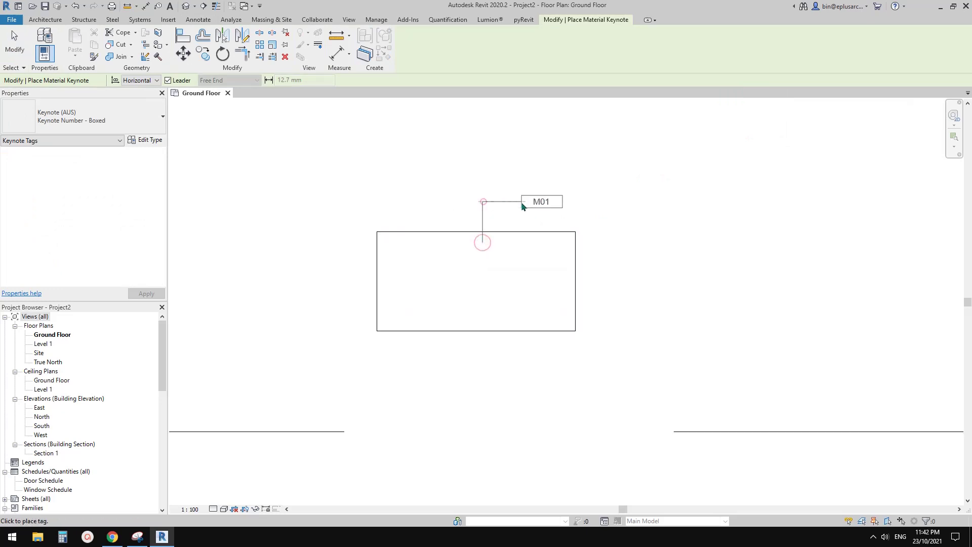
{"action": "left_click", "coordinate": [523, 206]}
{"action": "scroll", "coordinate": [544, 169], "scroll_direction": "up", "scroll_amount": 2}
{"action": "key", "text": "Escape"}
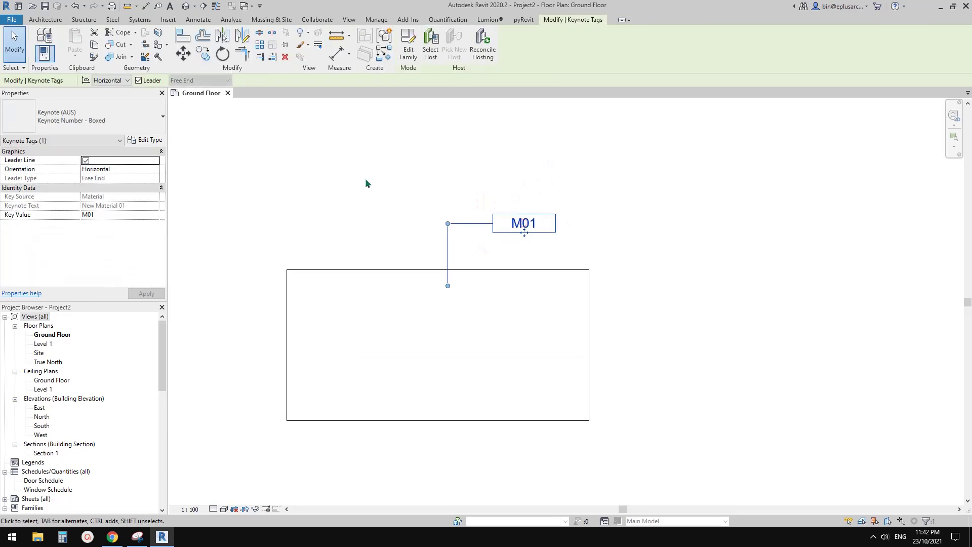
Try the Keynote Number type on the placed keynote tag and settle on the Keynote Text type.
{"action": "left_click", "coordinate": [123, 121]}
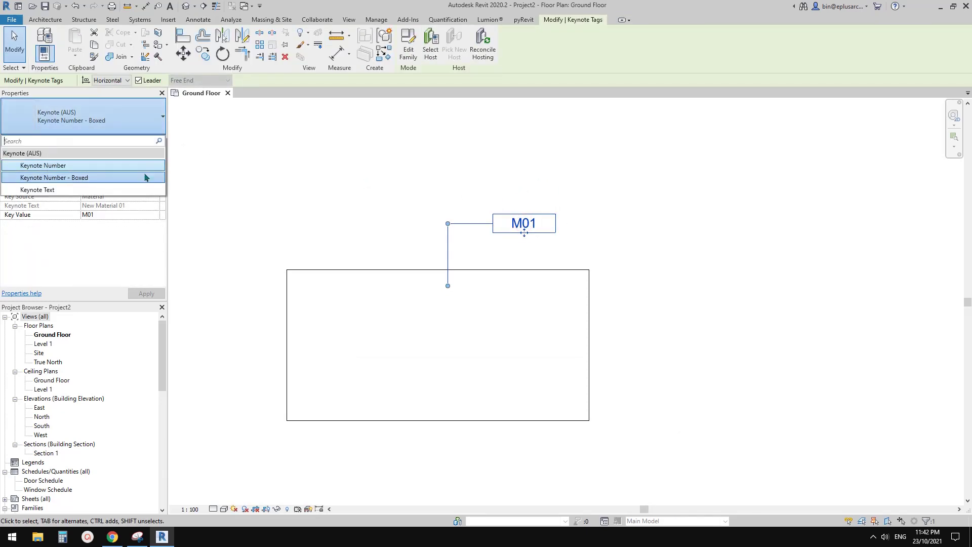
{"action": "left_click", "coordinate": [55, 166]}
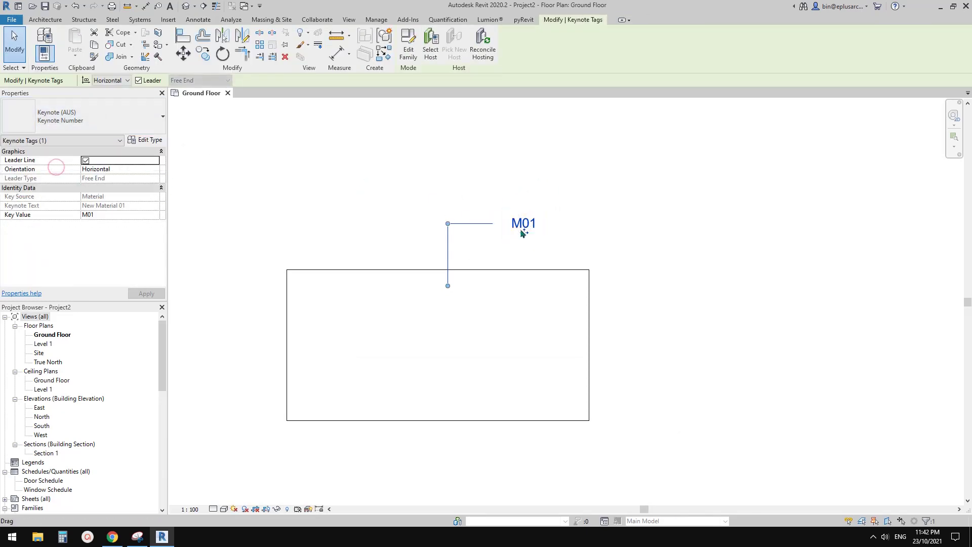
{"action": "left_click", "coordinate": [123, 119]}
{"action": "left_click", "coordinate": [53, 191]}
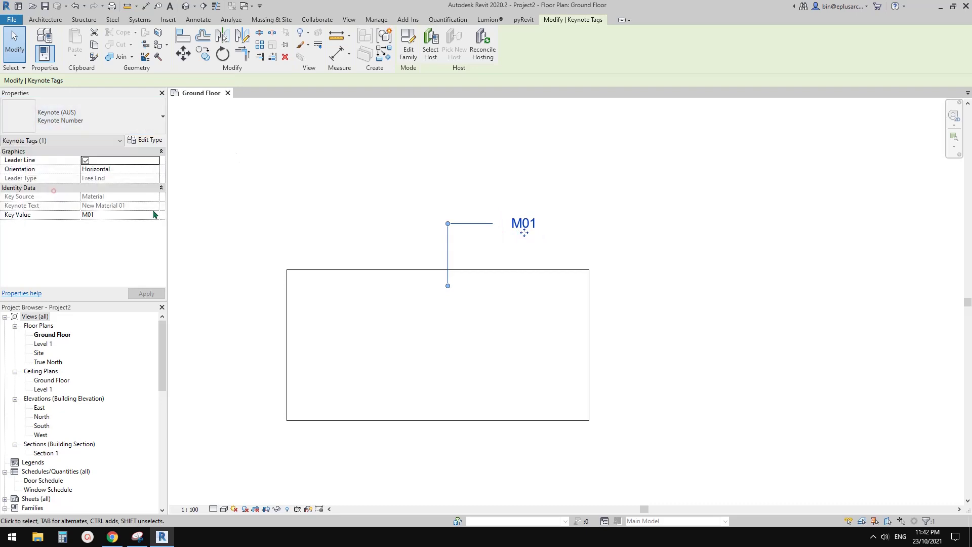
{"action": "left_click", "coordinate": [377, 198]}
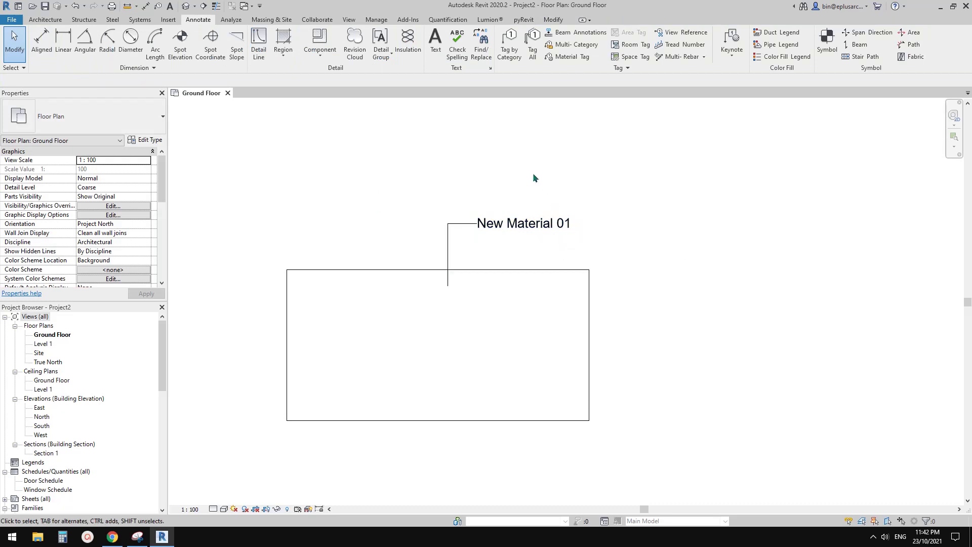
{"action": "left_click", "coordinate": [407, 295]}
{"action": "key", "text": "Escape"}
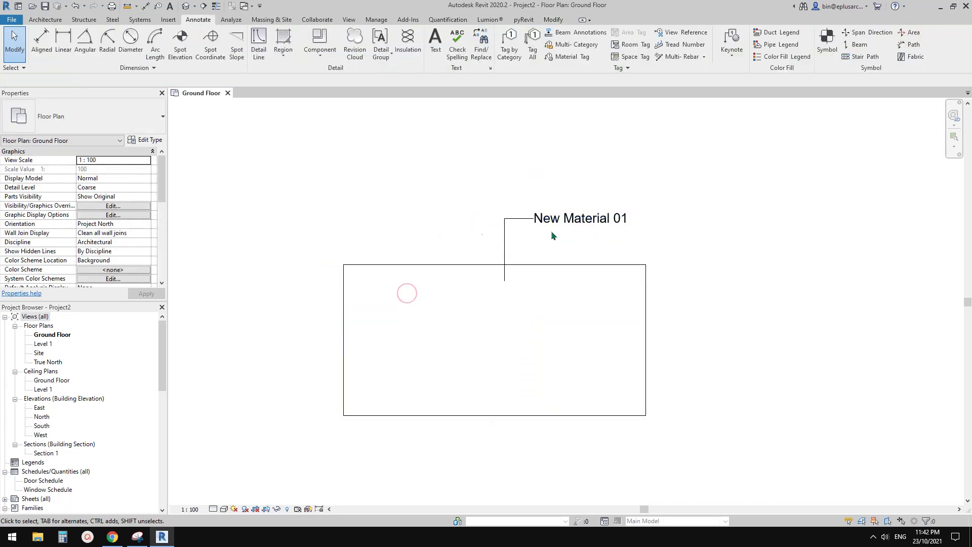
{"action": "left_click", "coordinate": [561, 223]}
{"action": "key", "text": "Escape"}
{"action": "middle_click_drag", "start_coordinate": [568, 228], "coordinate": [520, 216]}
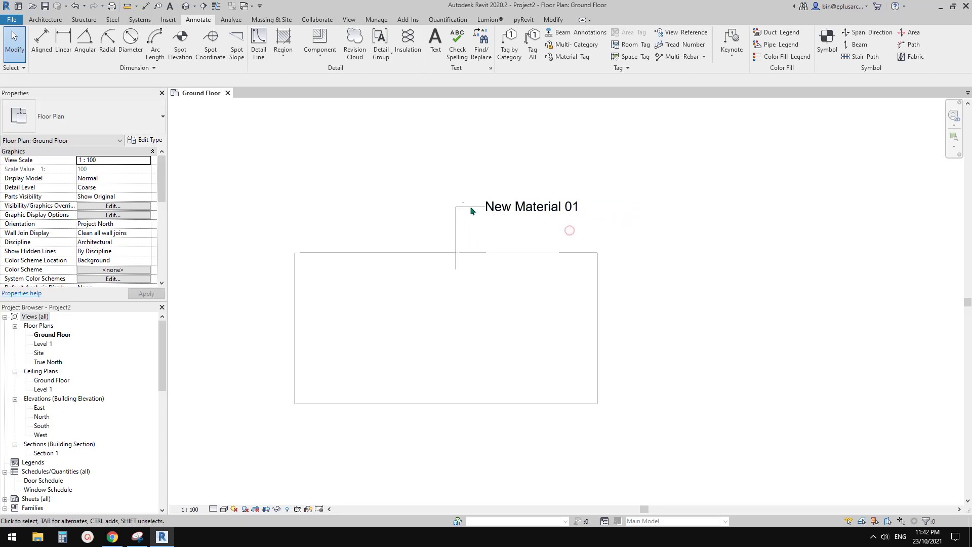
{"action": "left_click", "coordinate": [520, 208]}
{"action": "key", "text": "Escape"}
Set the Mark of material New 01 to M01 in its identity information and accept the change.
{"action": "left_click", "coordinate": [377, 19]}
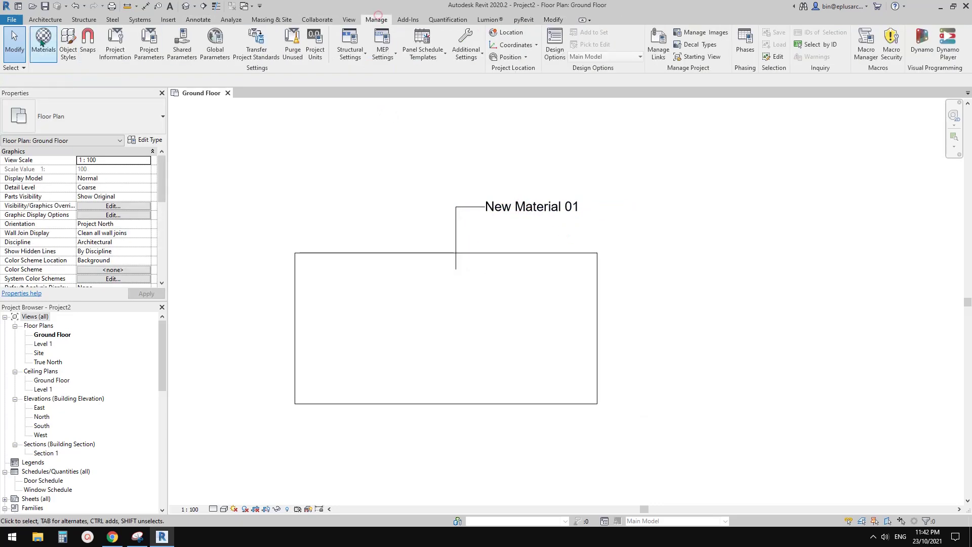
{"action": "left_click", "coordinate": [43, 41]}
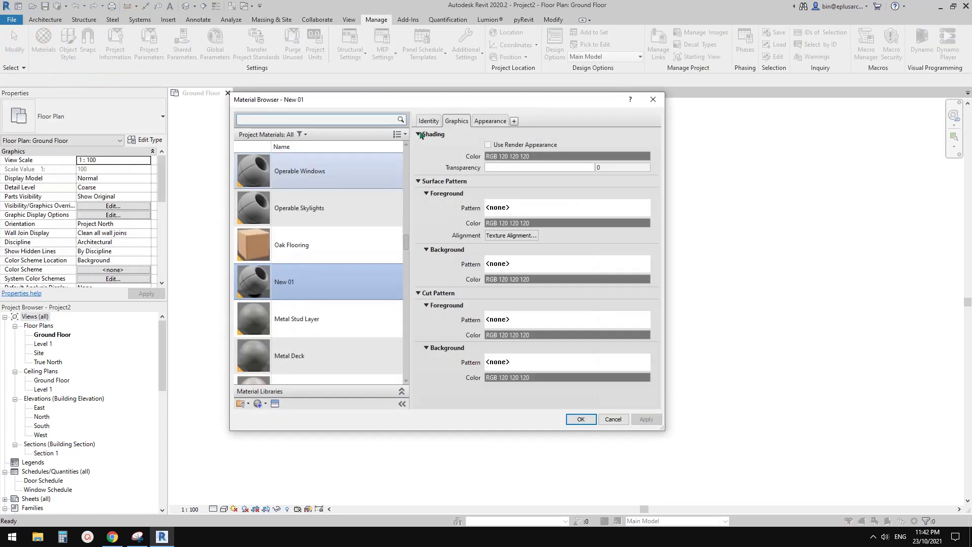
{"action": "left_click", "coordinate": [428, 121]}
{"action": "left_click_drag", "start_coordinate": [471, 103], "coordinate": [416, 101]}
{"action": "left_click", "coordinate": [462, 291]}
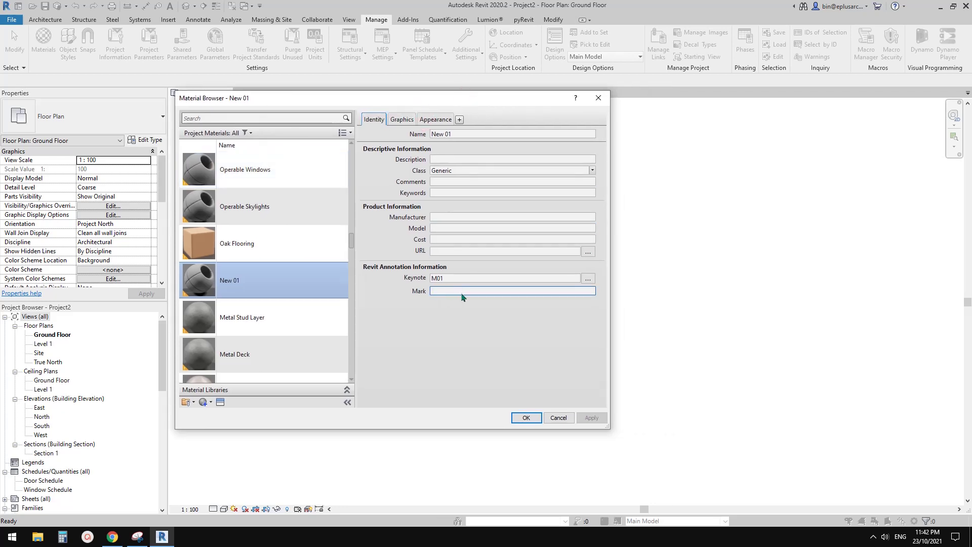
{"action": "left_click", "coordinate": [439, 280]}
{"action": "left_click", "coordinate": [451, 291]}
{"action": "left_click_drag", "start_coordinate": [472, 101], "coordinate": [588, 133]}
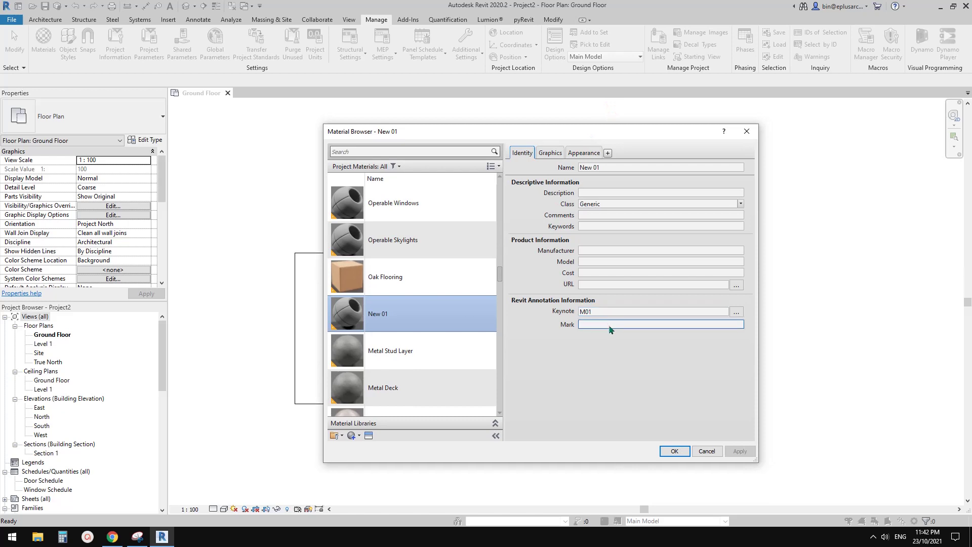
{"action": "left_click", "coordinate": [610, 327]}
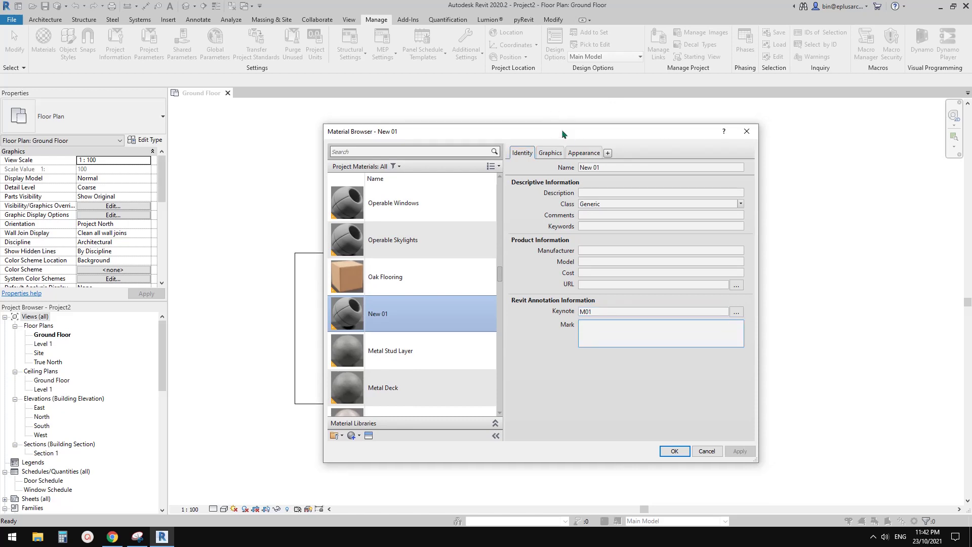
{"action": "left_click_drag", "start_coordinate": [561, 129], "coordinate": [577, 130]}
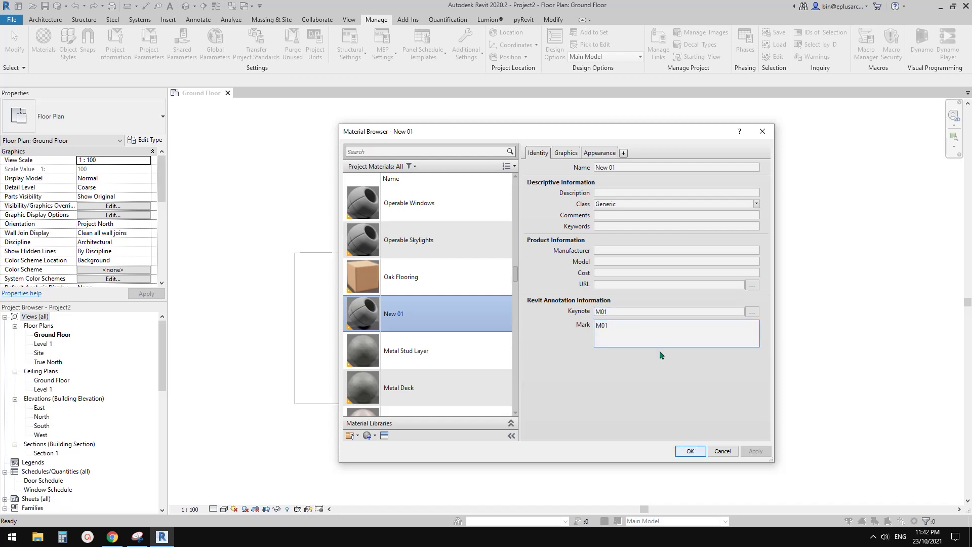
{"action": "left_click", "coordinate": [691, 450]}
Place a material tag on the in-place box with a horizontal leader running out past its right edge.
{"action": "scroll", "coordinate": [557, 299], "scroll_direction": "up", "scroll_amount": 1}
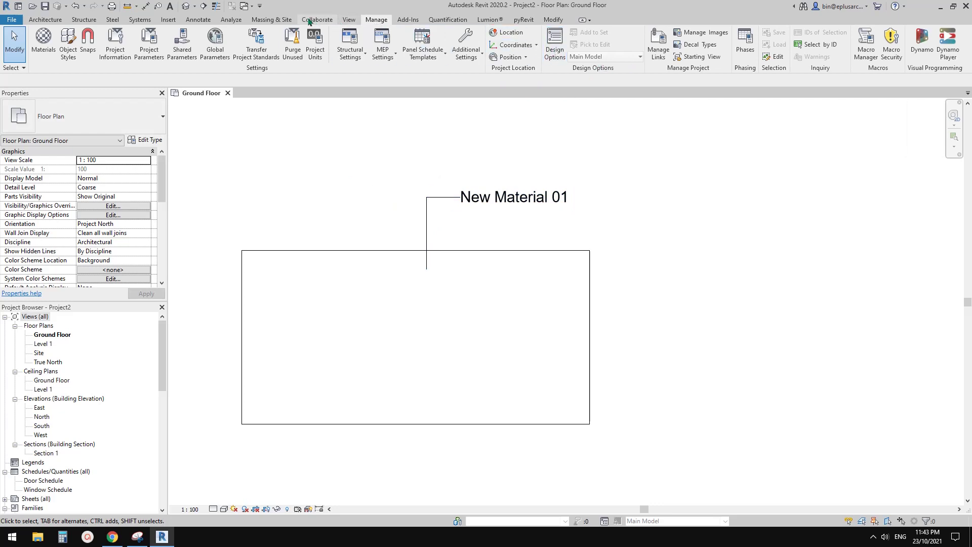
{"action": "left_click", "coordinate": [198, 21]}
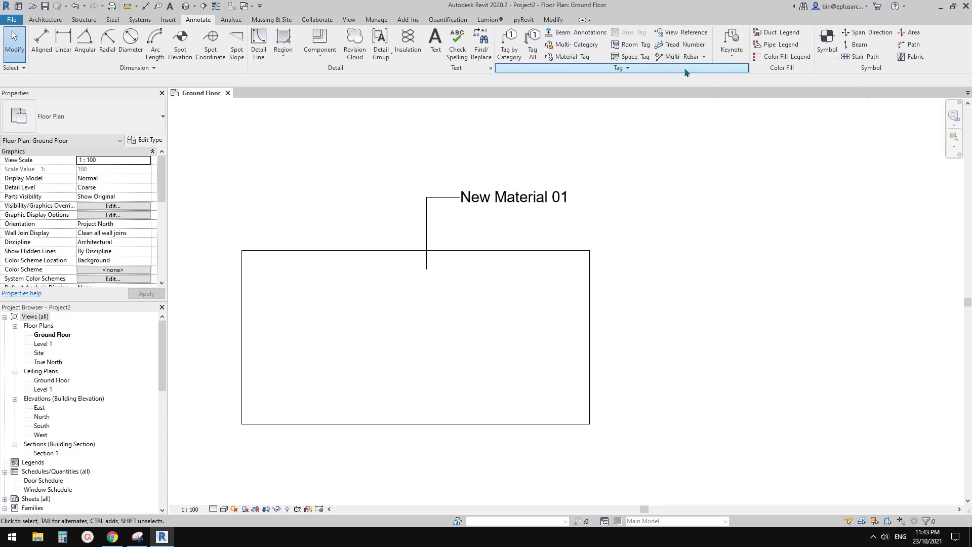
{"action": "left_click", "coordinate": [732, 59]}
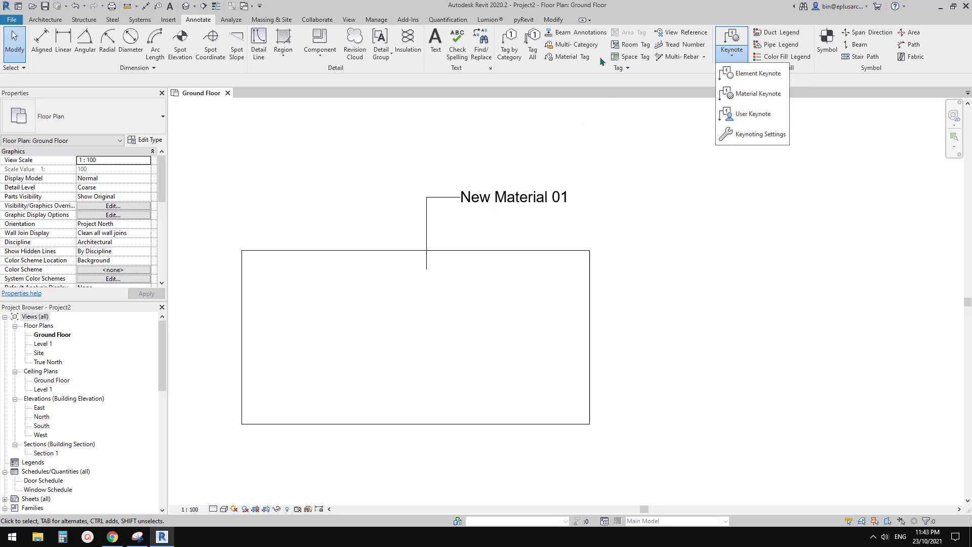
{"action": "left_click", "coordinate": [571, 56]}
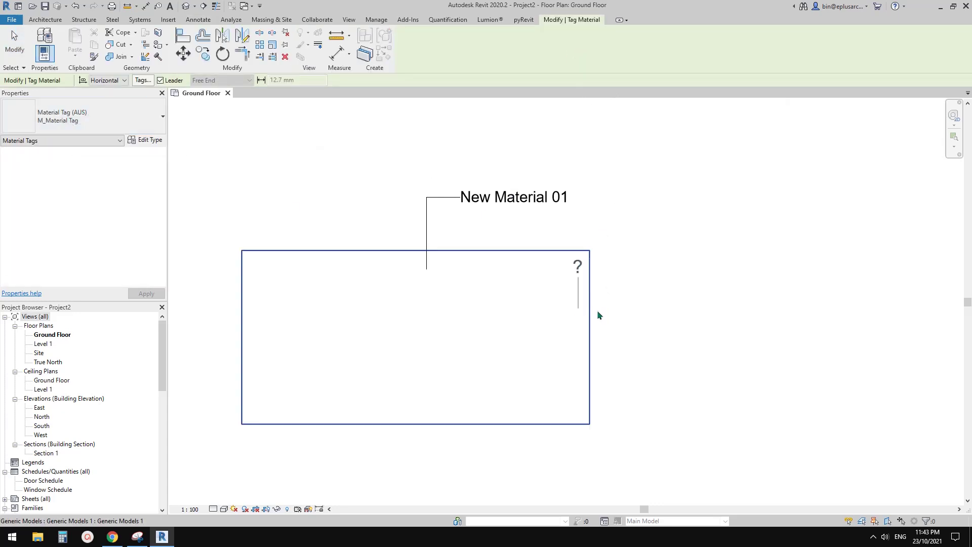
{"action": "left_click", "coordinate": [559, 323]}
{"action": "left_click", "coordinate": [622, 323]}
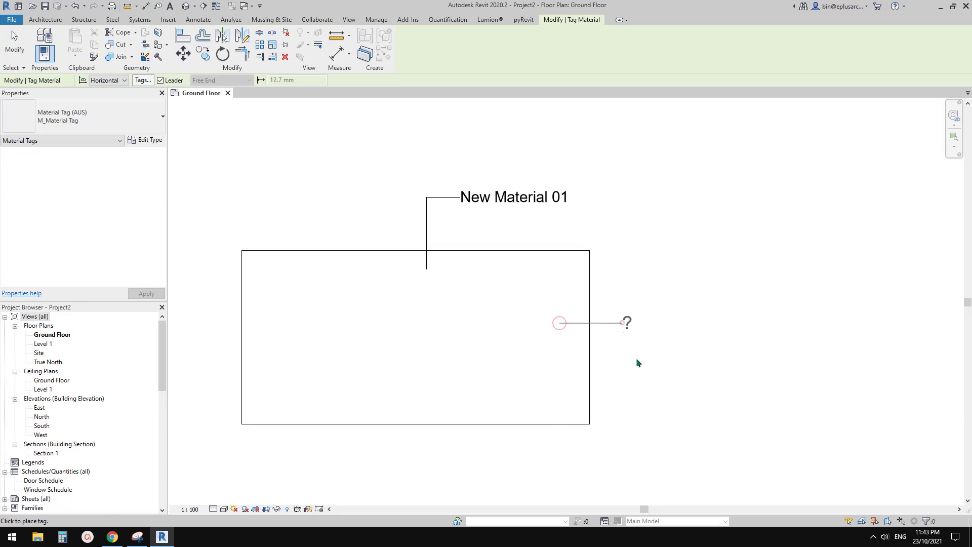
{"action": "left_click", "coordinate": [638, 323]}
{"action": "scroll", "coordinate": [642, 321], "scroll_direction": "up", "scroll_amount": 2}
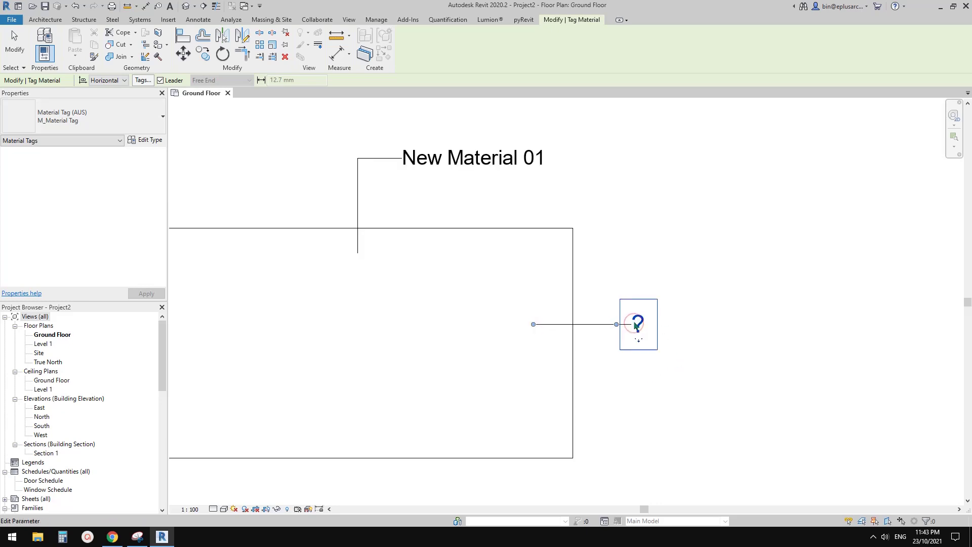
{"action": "key", "text": "Escape"}
Check the type choices of the placed material tag and open its family, Material Tag (AUS), for editing.
{"action": "left_click", "coordinate": [634, 324]}
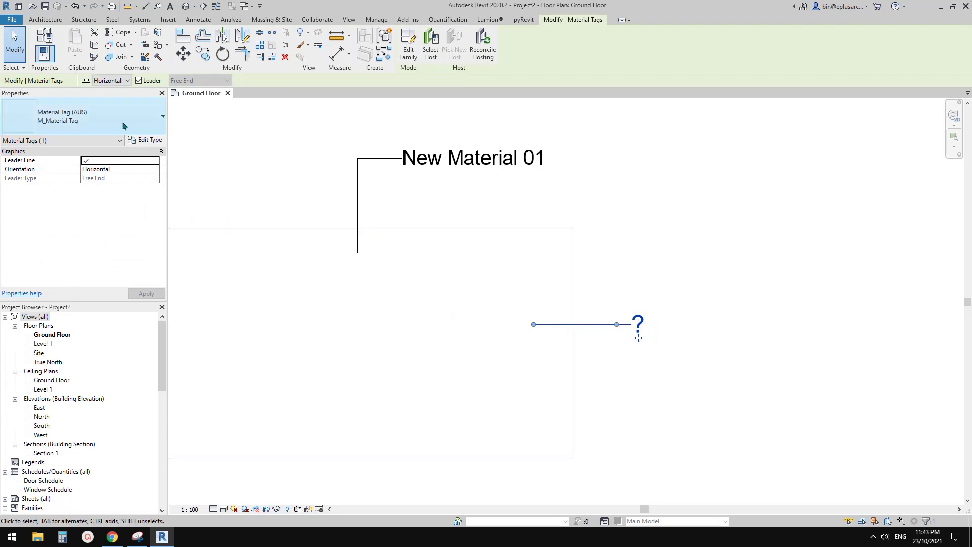
{"action": "left_click", "coordinate": [126, 123]}
{"action": "left_click", "coordinate": [127, 124]}
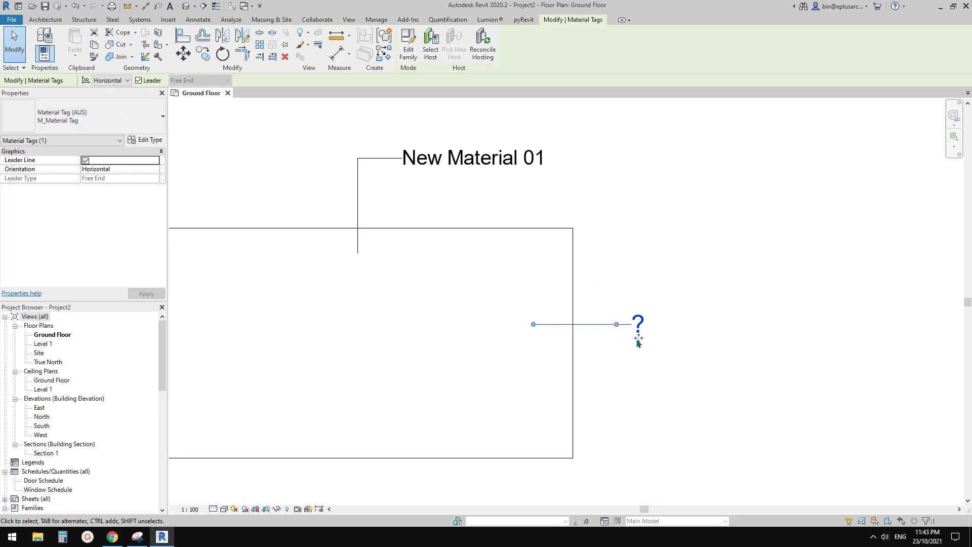
{"action": "mouse_move", "coordinate": [631, 335]}
{"action": "middle_mouse_down"}
{"action": "mouse_move", "coordinate": [600, 325]}
{"action": "mouse_move", "coordinate": [607, 321]}
{"action": "middle_mouse_up"}
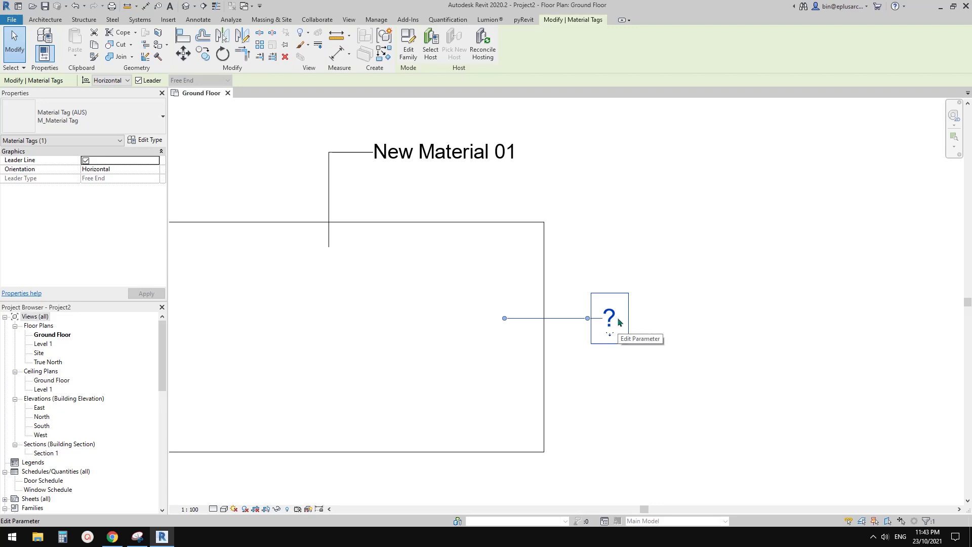
{"action": "left_click", "coordinate": [417, 53]}
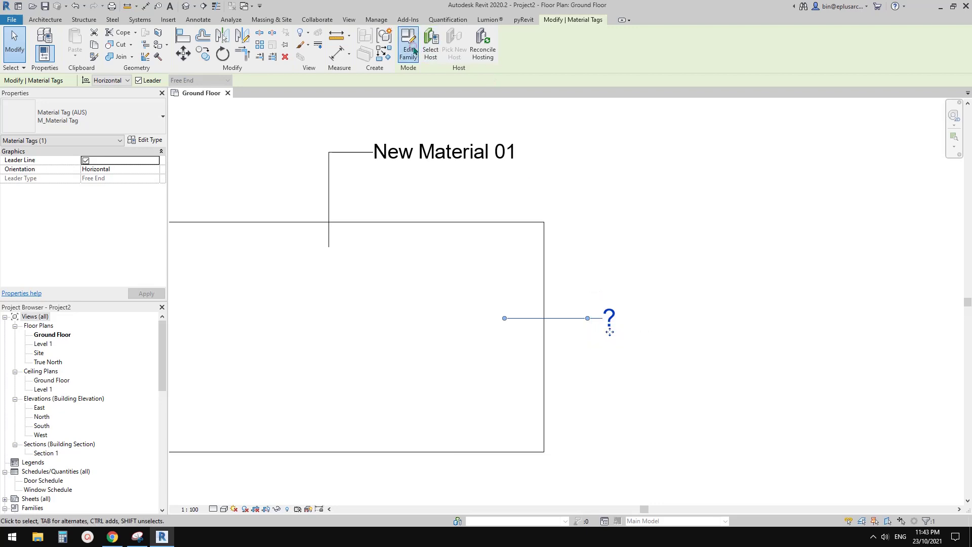
{"action": "scroll", "coordinate": [573, 310], "scroll_direction": "down", "scroll_amount": 2}
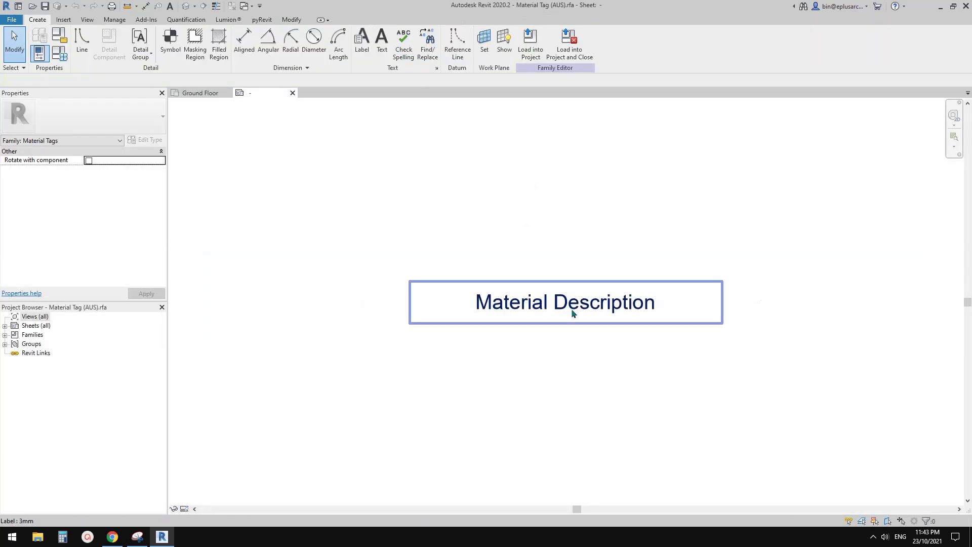
Add the Mark parameter to the Material Description label and move it above the Description parameter.
{"action": "left_click", "coordinate": [505, 302]}
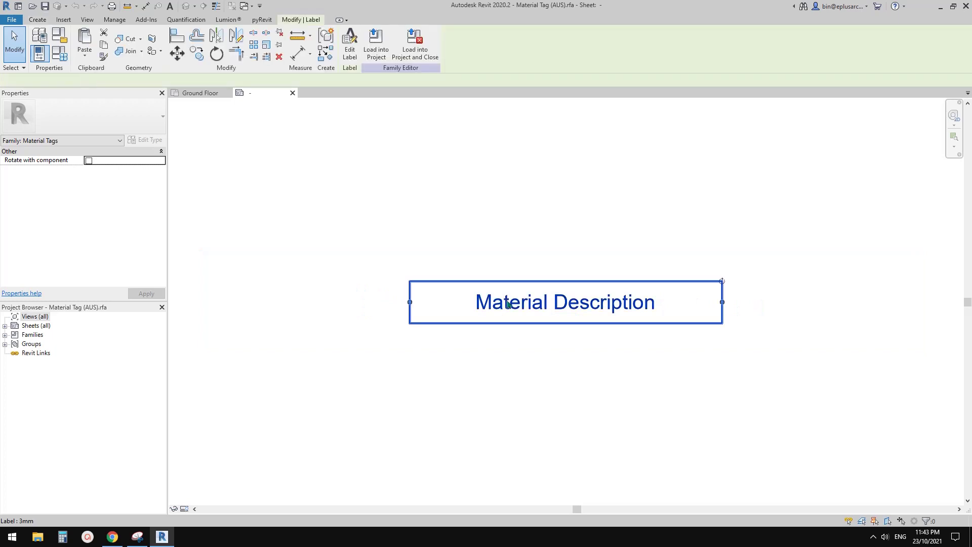
{"action": "left_click", "coordinate": [344, 59]}
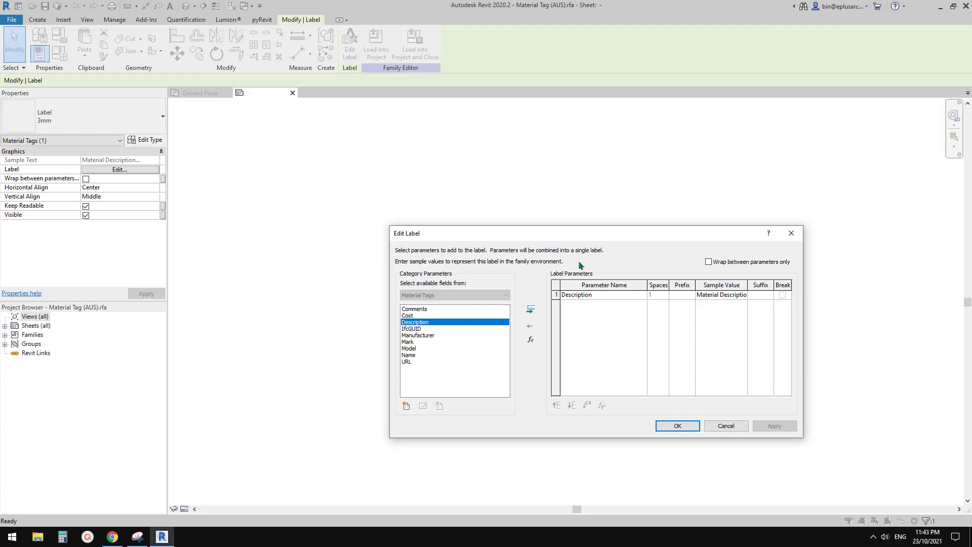
{"action": "left_click", "coordinate": [576, 295]}
{"action": "left_click", "coordinate": [408, 342]}
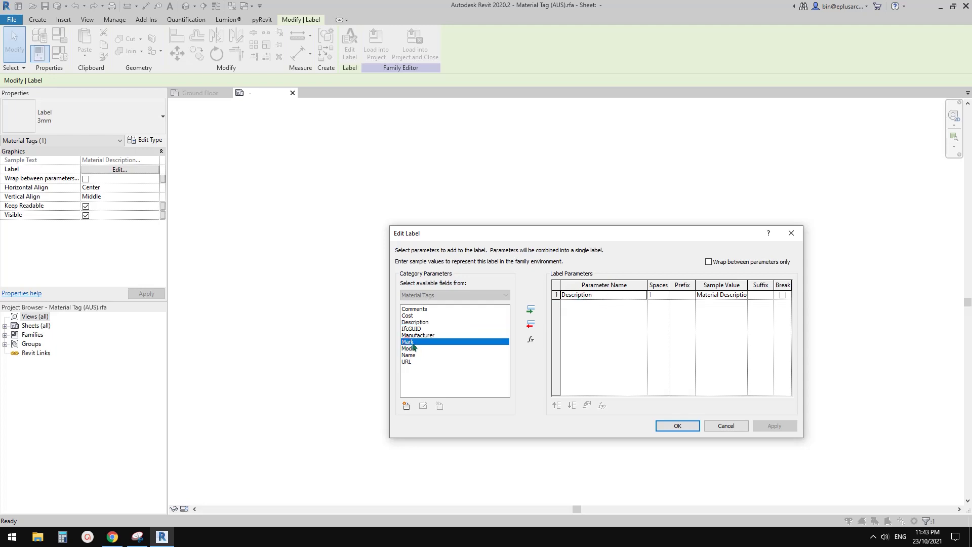
{"action": "left_click", "coordinate": [530, 309]}
{"action": "left_click", "coordinate": [556, 406]}
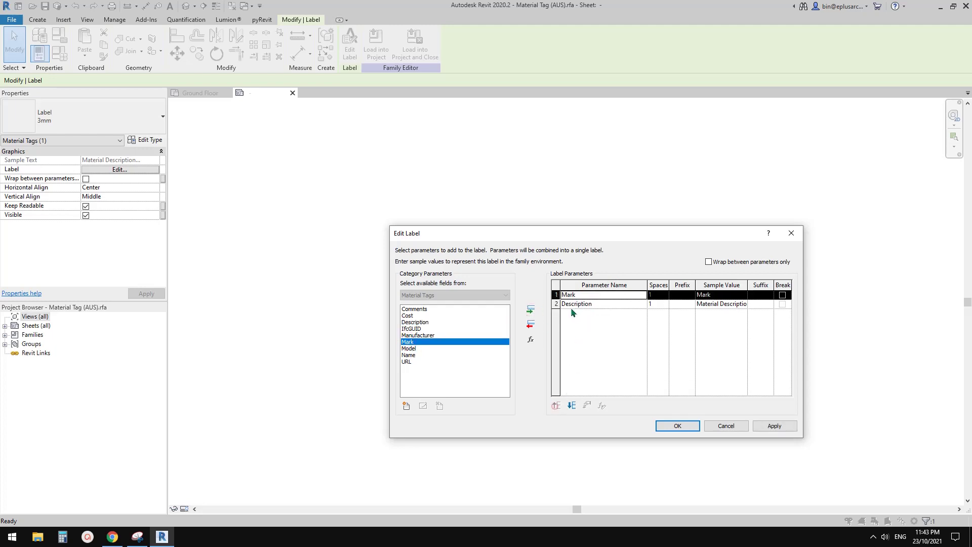
Accept the label parameters, and add a line break after Mark so the description sits on its own line.
{"action": "left_click", "coordinate": [678, 426]}
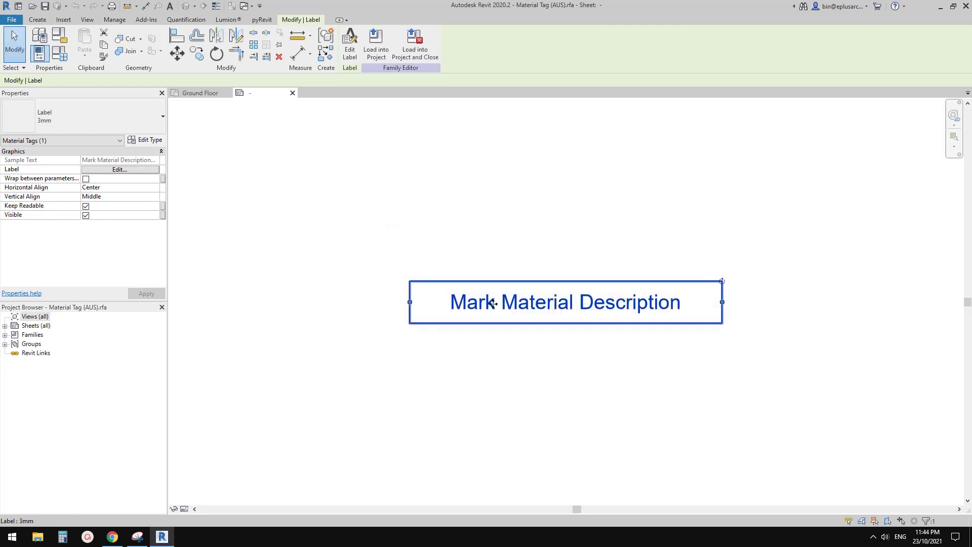
{"action": "left_click", "coordinate": [349, 46]}
{"action": "left_click", "coordinate": [782, 295]}
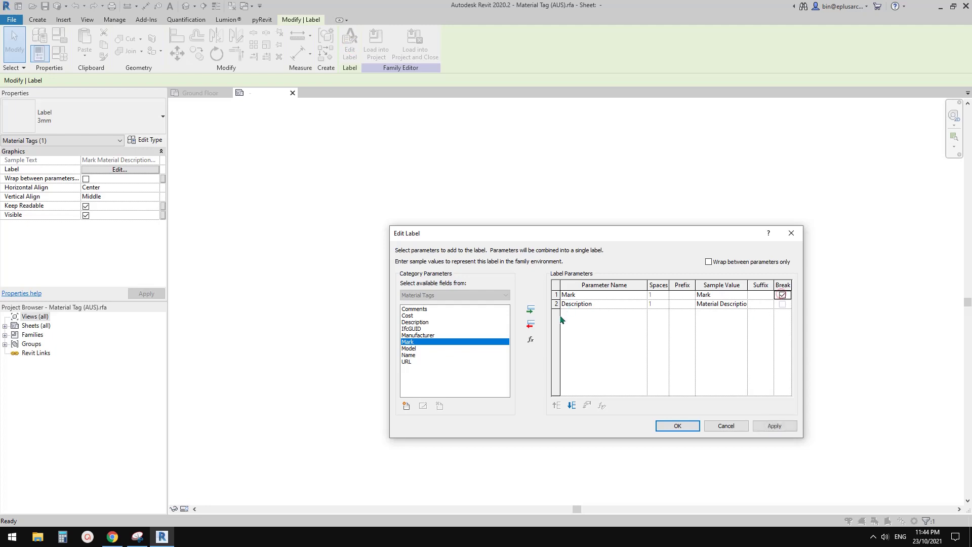
{"action": "left_click", "coordinate": [677, 425]}
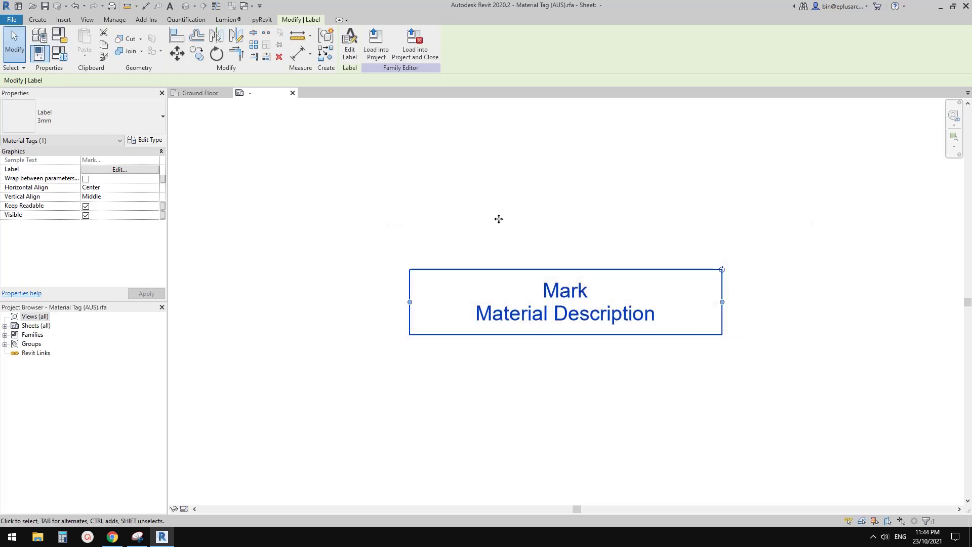
Load the edited material tag family into the project, closing it without saving the family file, and inspect the placed tag.
{"action": "left_click", "coordinate": [415, 42]}
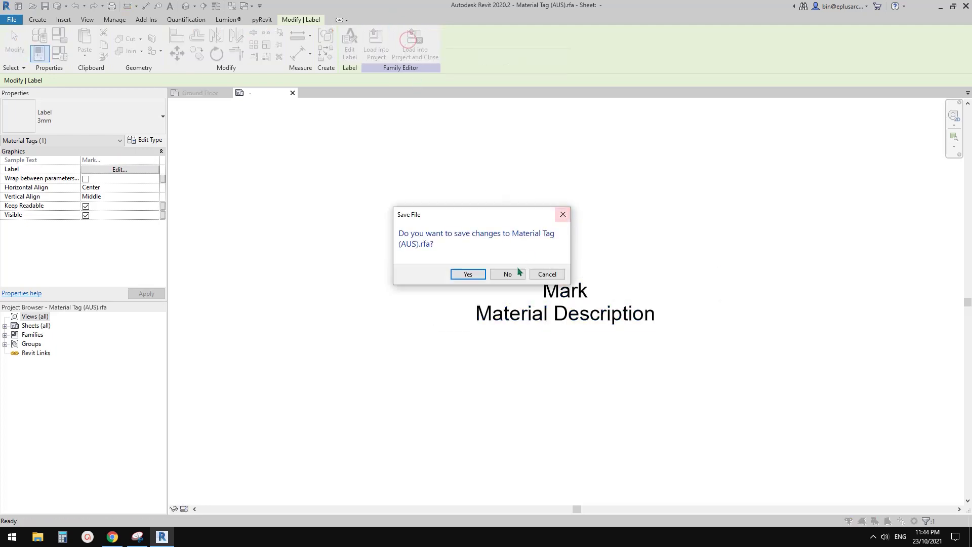
{"action": "left_click", "coordinate": [512, 273]}
{"action": "left_click", "coordinate": [506, 241]}
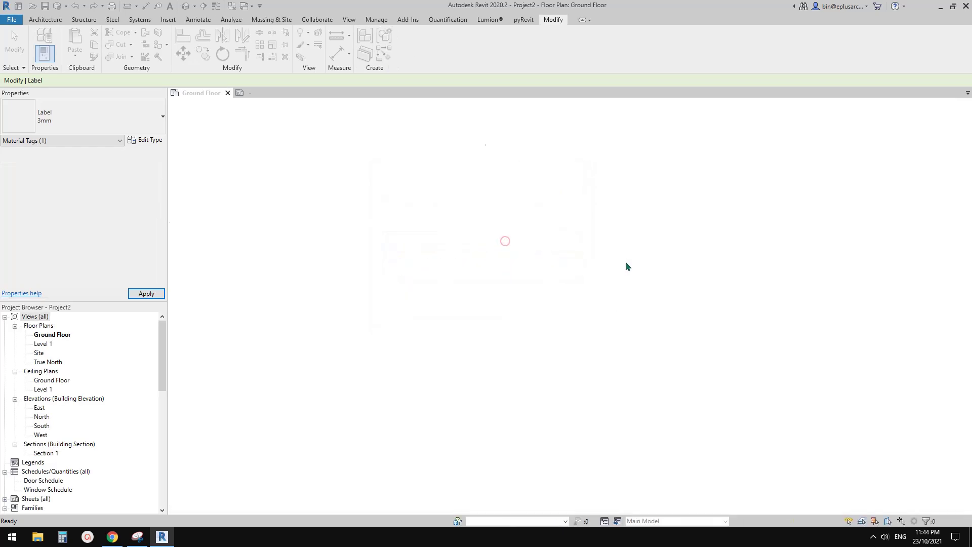
{"action": "left_click", "coordinate": [616, 327]}
{"action": "scroll", "coordinate": [620, 329], "scroll_direction": "up", "scroll_amount": 2}
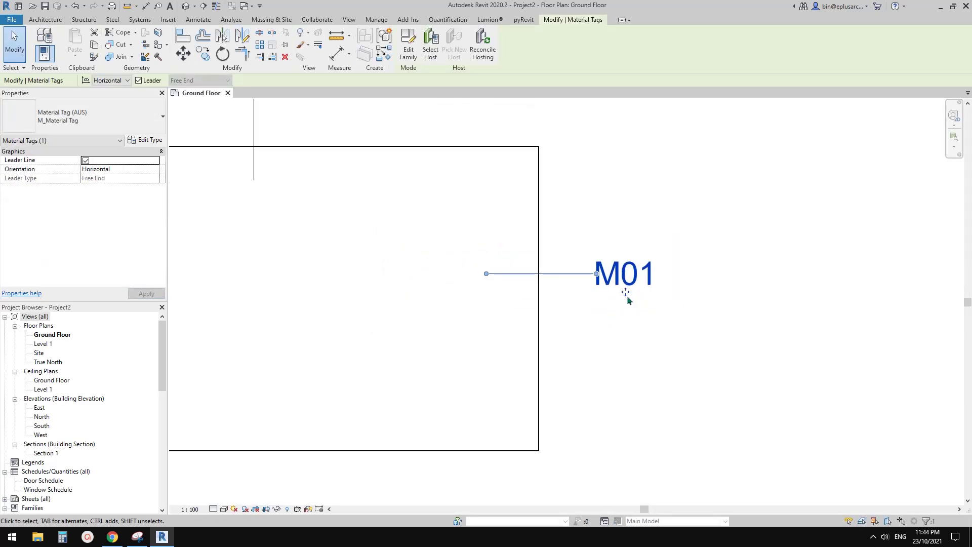
{"action": "scroll", "coordinate": [609, 301], "scroll_direction": "down", "scroll_amount": 1}
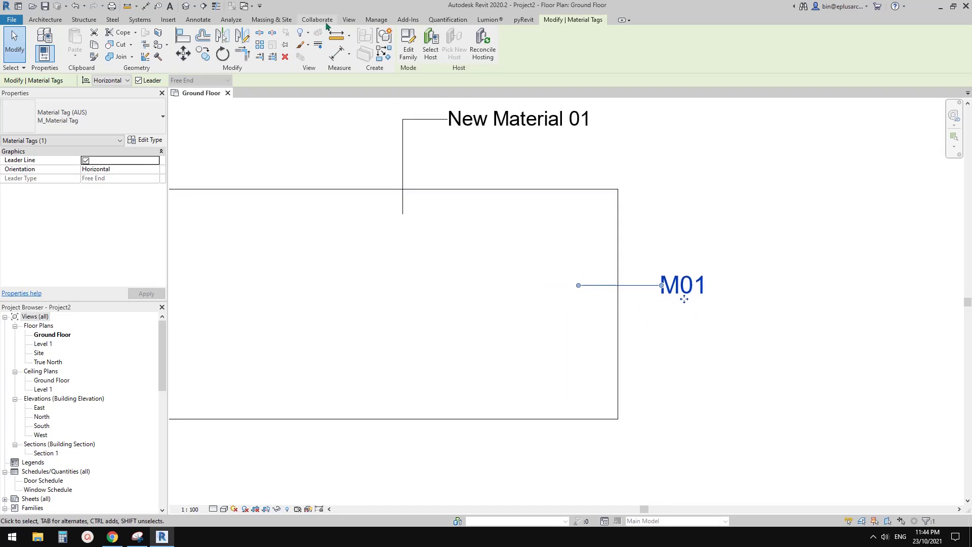
Set the Description of material New 01 to AAAAAAAA in its identity information and accept the change.
{"action": "left_click", "coordinate": [366, 21]}
{"action": "left_click", "coordinate": [43, 41]}
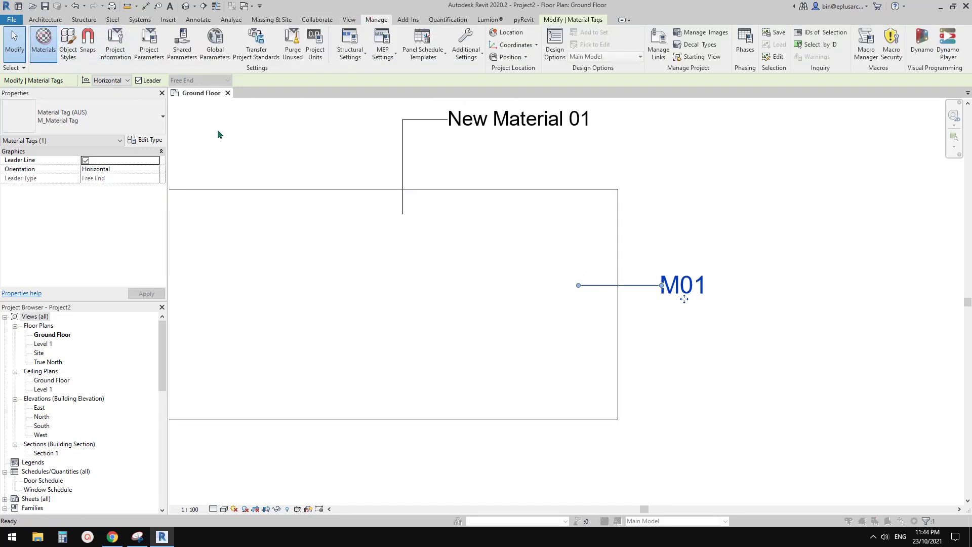
{"action": "left_click_drag", "start_coordinate": [565, 126], "coordinate": [303, 101]}
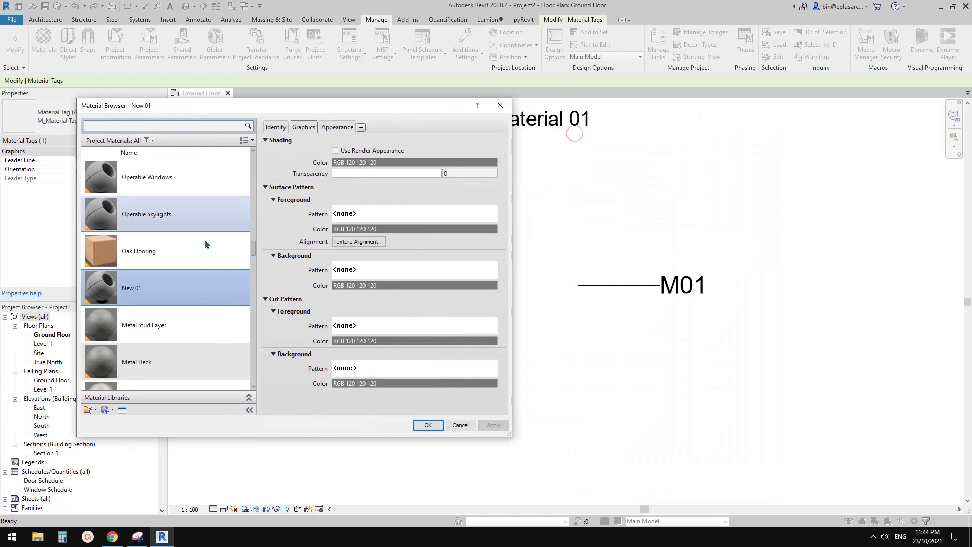
{"action": "left_click", "coordinate": [276, 127]}
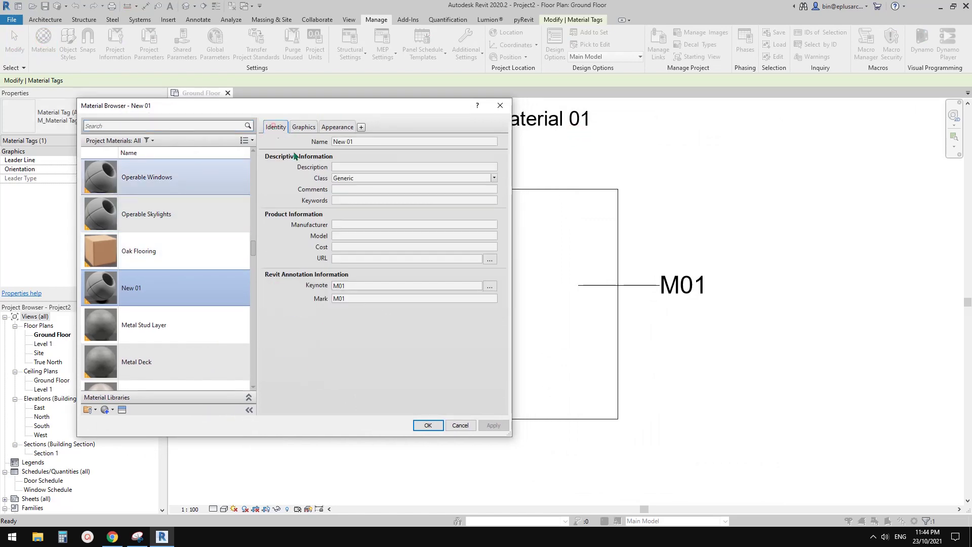
{"action": "left_click", "coordinate": [368, 166]}
{"action": "type", "text": "AAAAAAAA"}
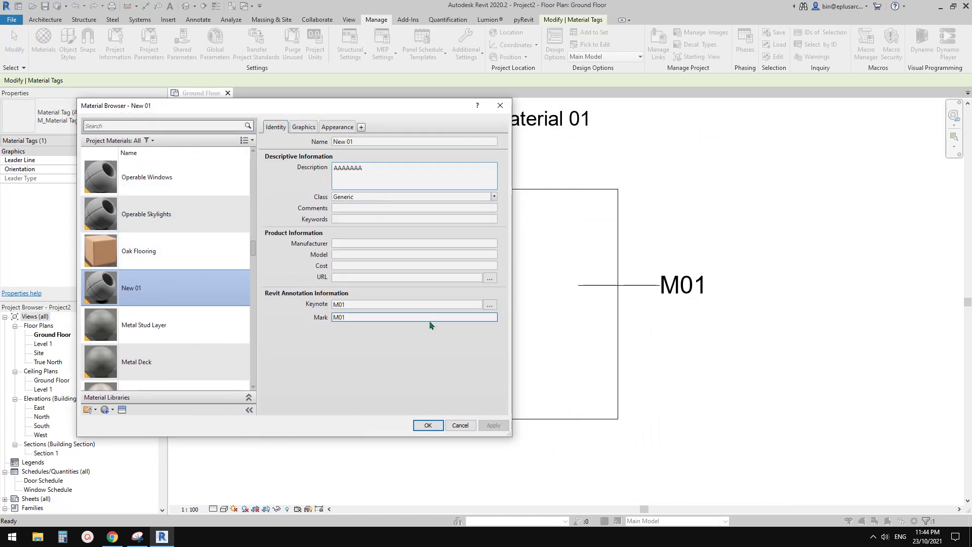
{"action": "left_click", "coordinate": [428, 424]}
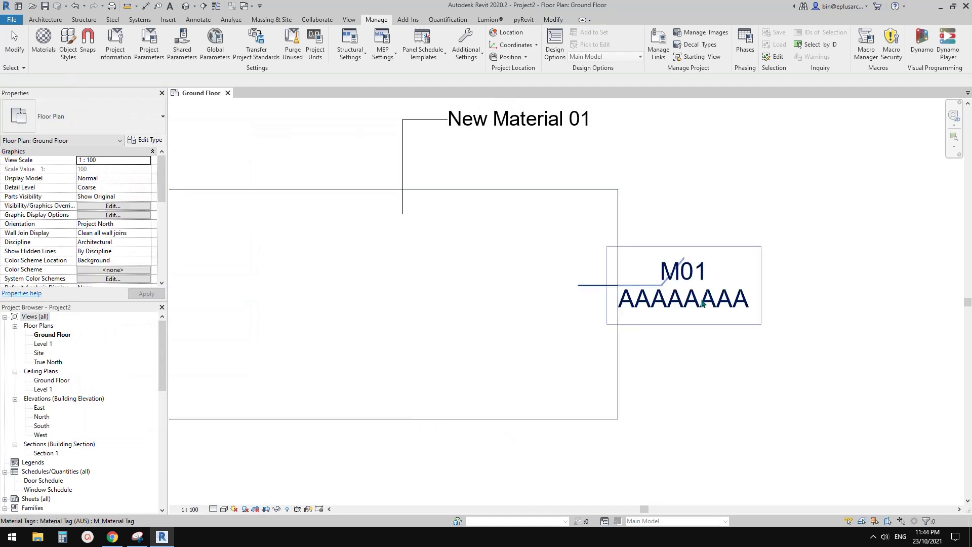
{"action": "scroll", "coordinate": [625, 358], "scroll_direction": "down", "scroll_amount": 1}
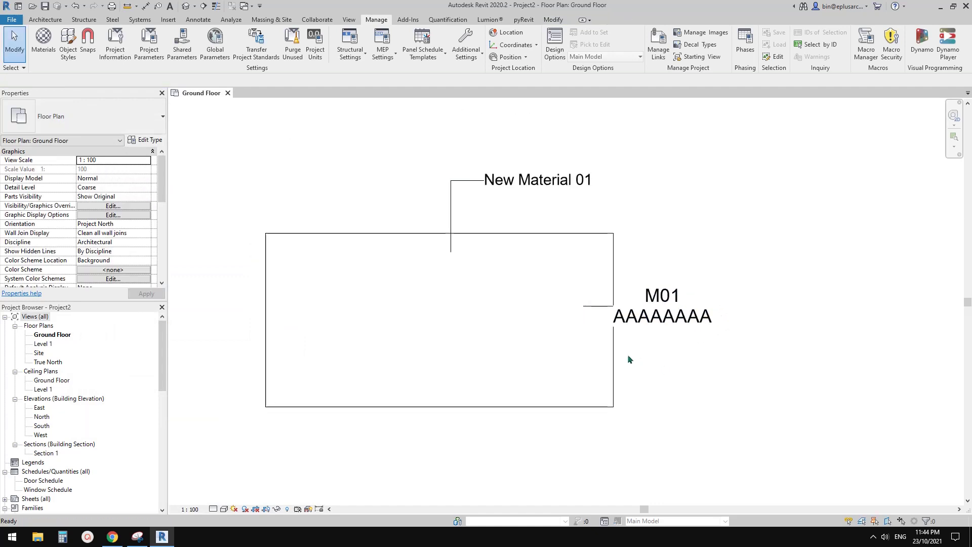
Compare the material tag's text with the Description and Mark in the identity information of New 01.
{"action": "left_click", "coordinate": [659, 316]}
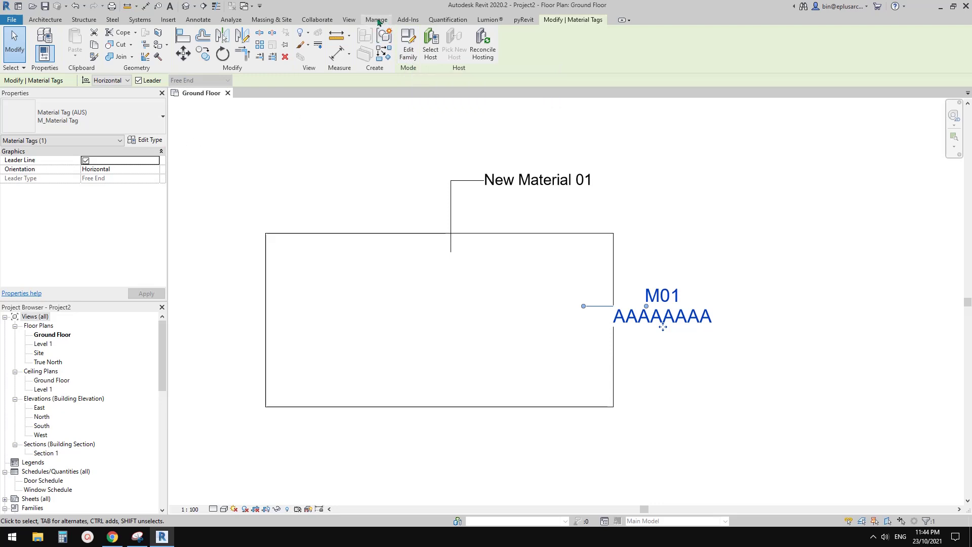
{"action": "left_click", "coordinate": [376, 19]}
{"action": "left_click", "coordinate": [43, 40]}
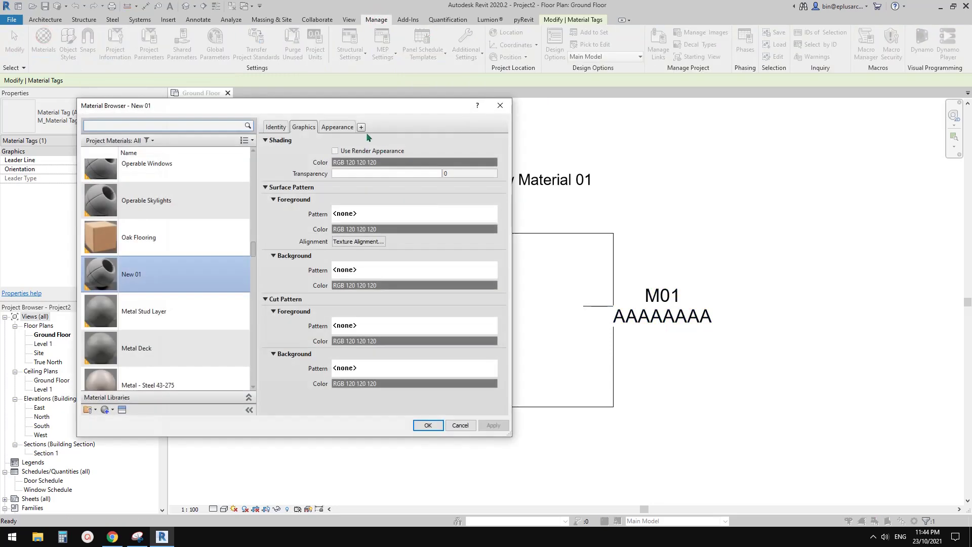
{"action": "left_click", "coordinate": [276, 127]}
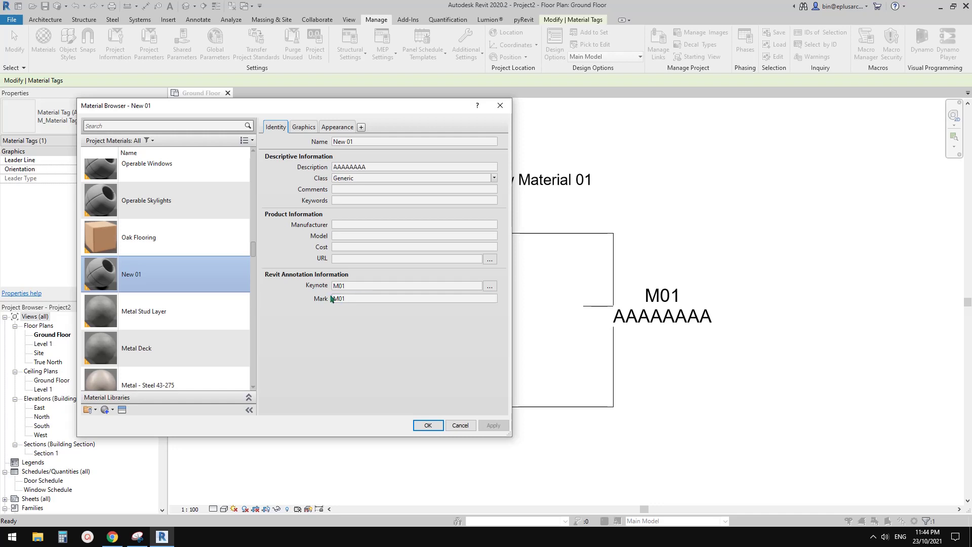
{"action": "left_click", "coordinate": [500, 106]}
{"action": "left_click", "coordinate": [546, 284]}
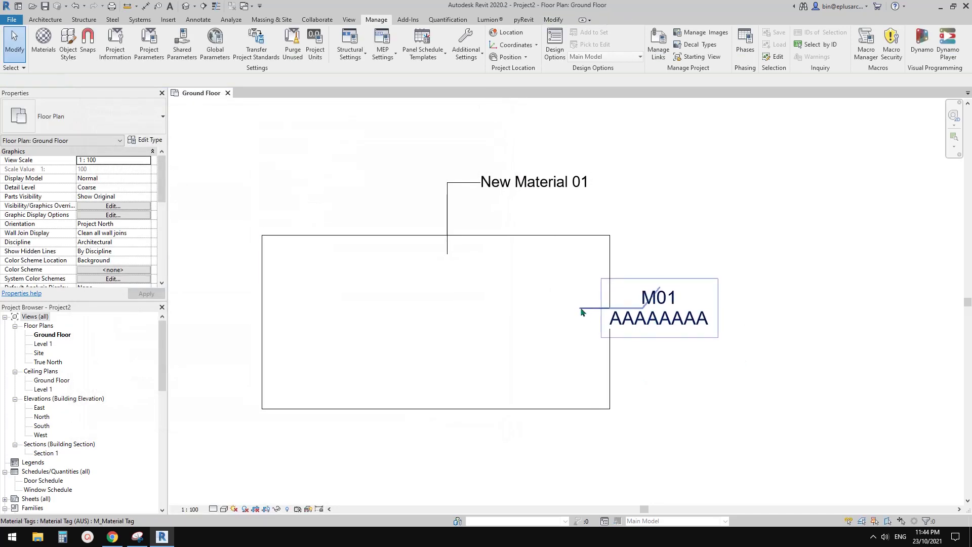
Look at the graphics settings of New 01 and at the properties of the keynote tag above the box.
{"action": "middle_click_drag", "start_coordinate": [575, 306], "coordinate": [578, 310]}
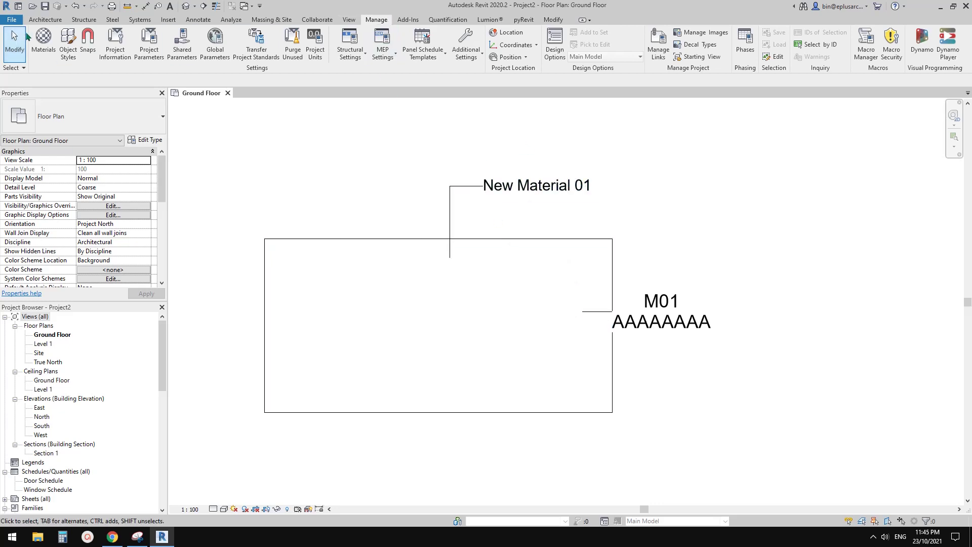
{"action": "left_click", "coordinate": [44, 41]}
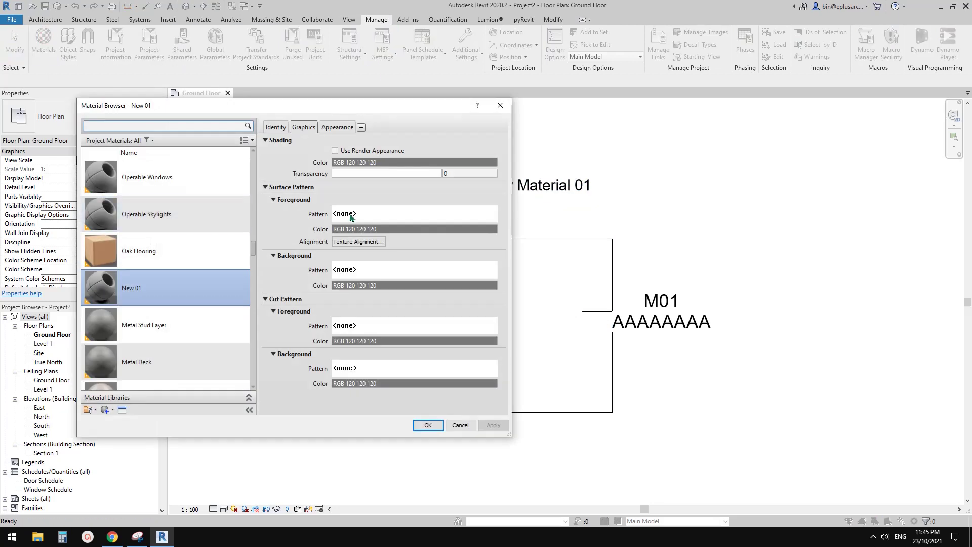
{"action": "left_click", "coordinate": [499, 105]}
{"action": "left_click", "coordinate": [541, 191]}
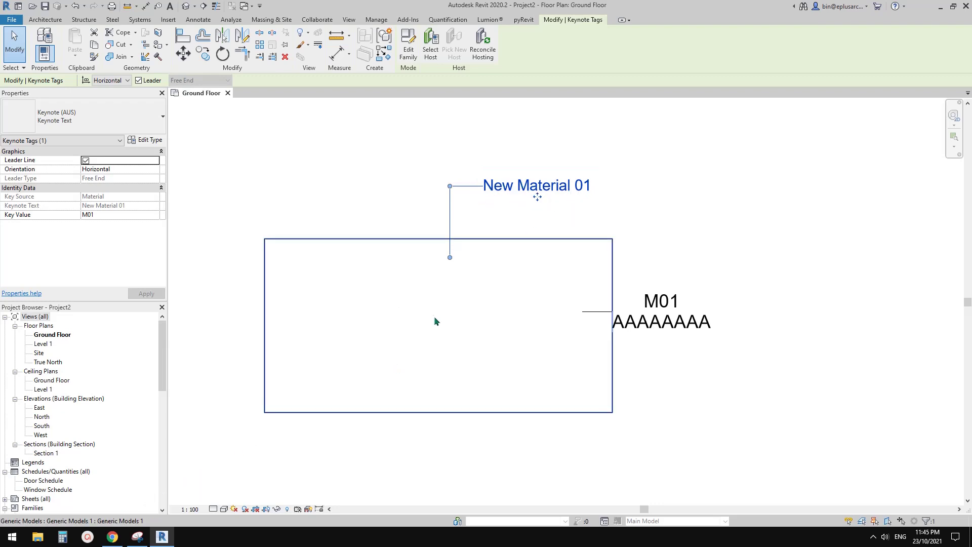
{"action": "scroll", "coordinate": [504, 300], "scroll_direction": "down", "scroll_amount": 1}
{"action": "key", "text": "Escape"}
{"action": "middle_click_drag", "start_coordinate": [501, 305], "coordinate": [538, 273]}
{"action": "scroll", "coordinate": [543, 263], "scroll_direction": "up", "scroll_amount": 1}
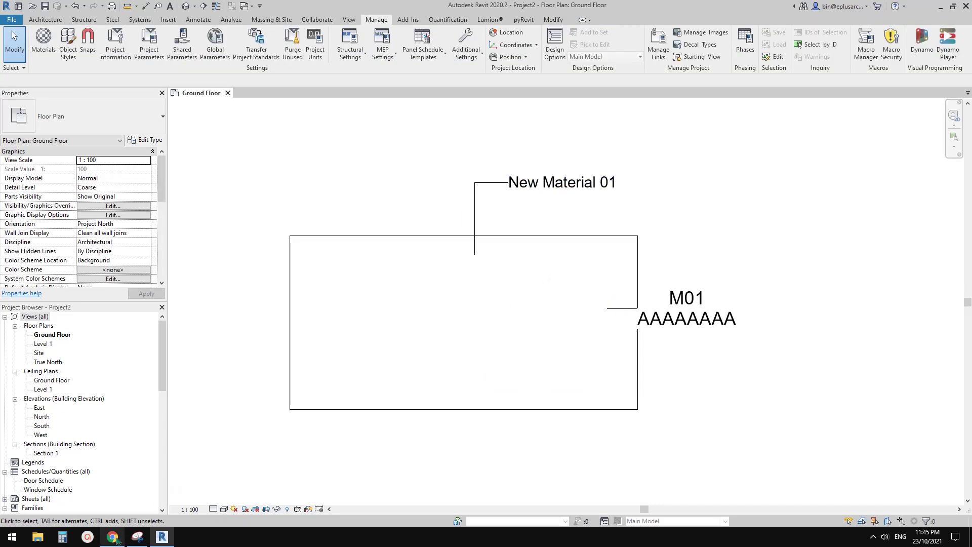
Switch to Chrome to check the Build a material library section of the outline document, and return to Revit.
{"action": "left_click", "coordinate": [111, 539]}
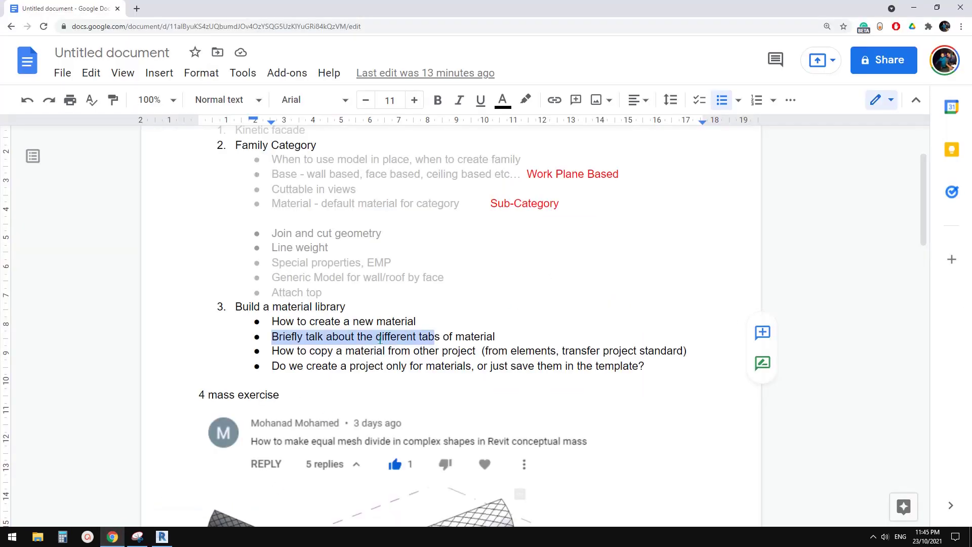
{"action": "left_click", "coordinate": [429, 338]}
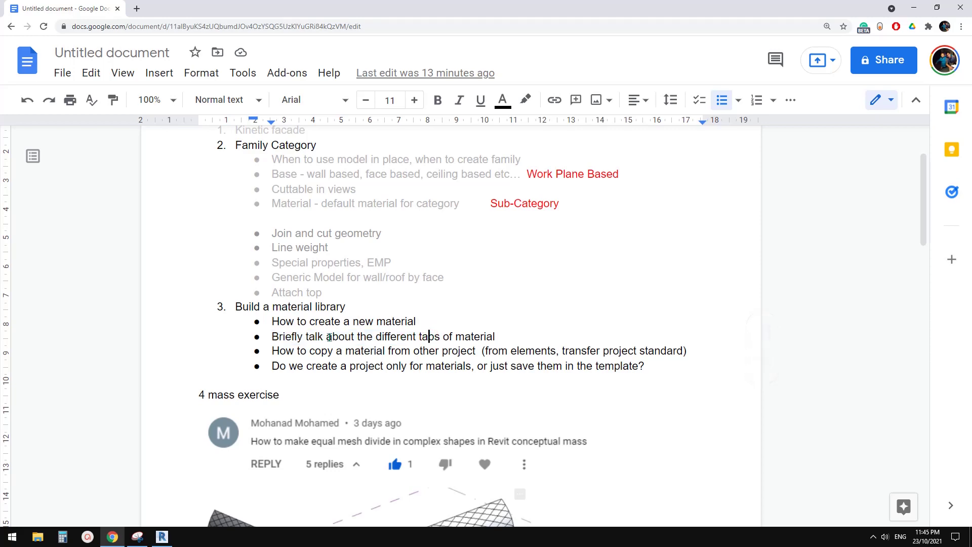
{"action": "left_click", "coordinate": [163, 535]}
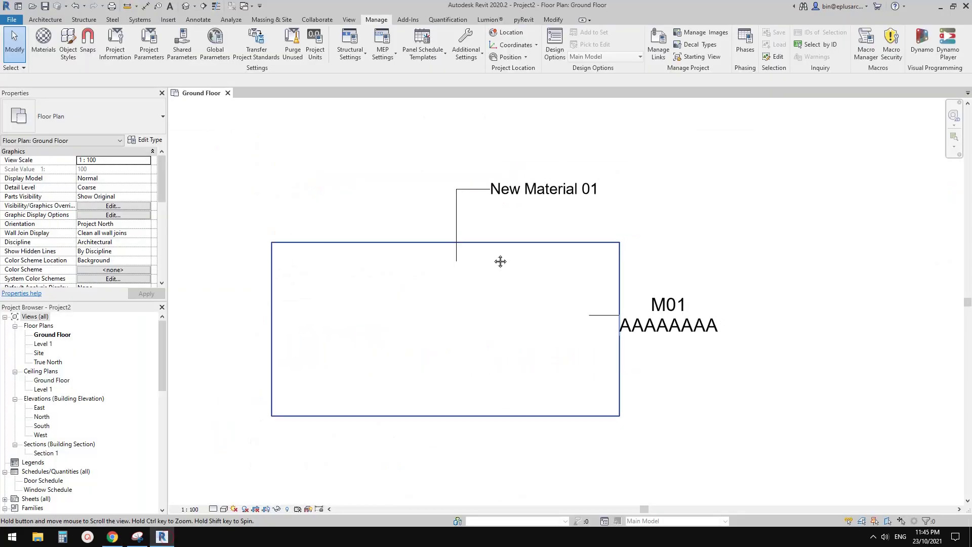
Review the identity and graphics settings of material New 01, including its shading color, and close the material browser.
{"action": "left_click", "coordinate": [45, 41]}
{"action": "left_click", "coordinate": [275, 127]}
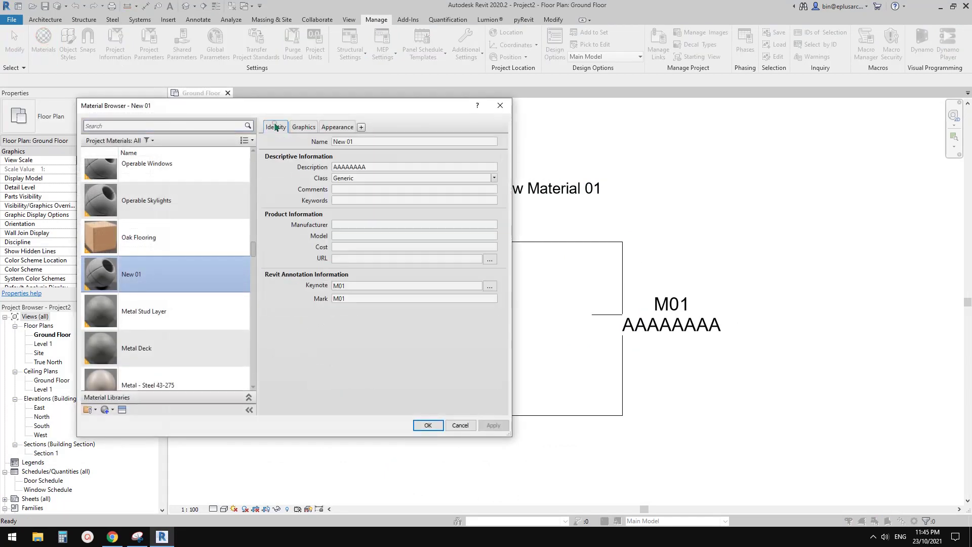
{"action": "left_click", "coordinate": [304, 127]}
{"action": "left_click_drag", "start_coordinate": [359, 106], "coordinate": [467, 112]}
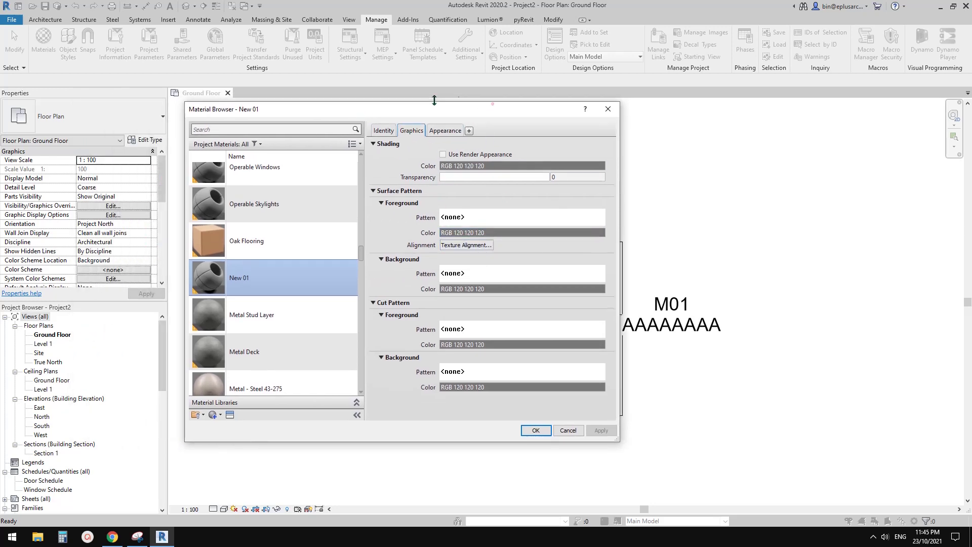
{"action": "left_click_drag", "start_coordinate": [486, 116], "coordinate": [364, 119]}
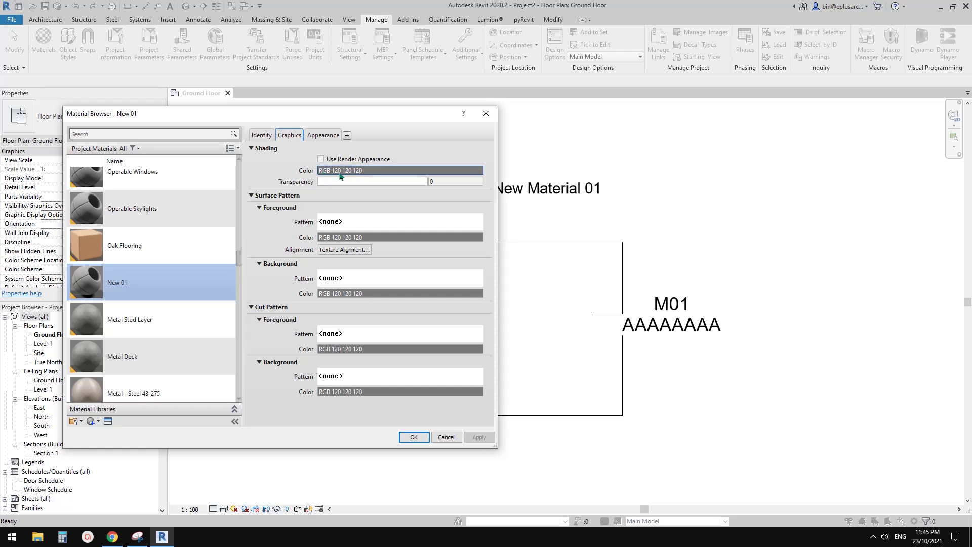
{"action": "left_click", "coordinate": [414, 436]}
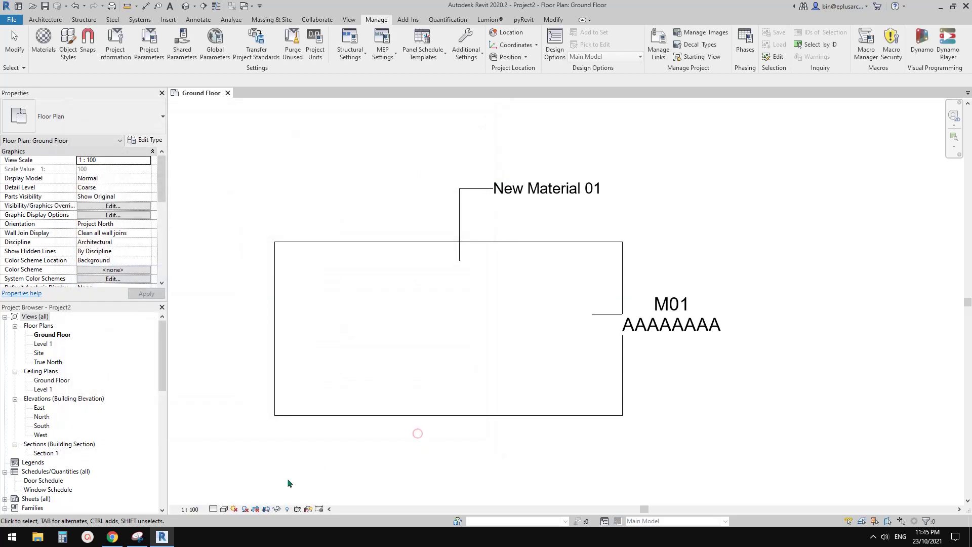
Set the visual style of the Ground Floor plan to Shaded.
{"action": "left_click", "coordinate": [213, 509]}
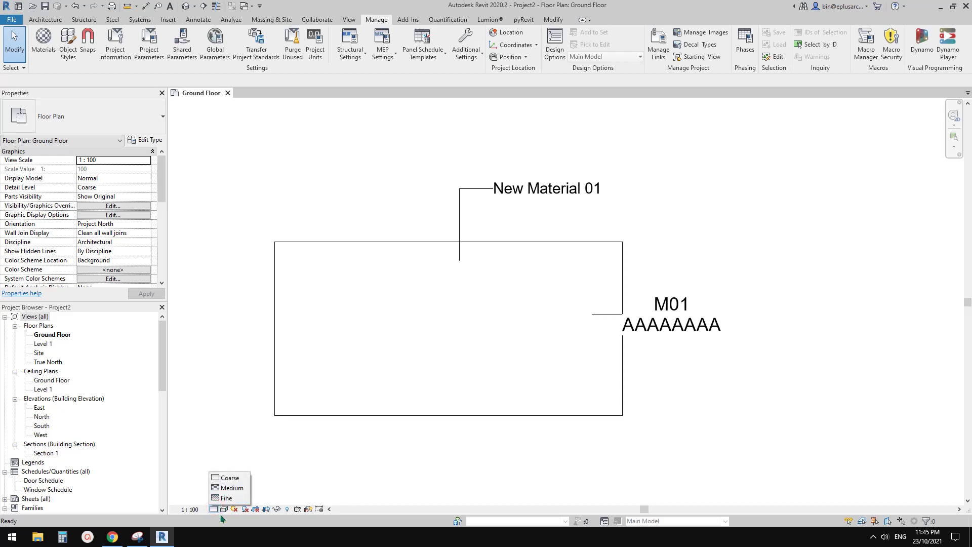
{"action": "left_click", "coordinate": [223, 509]}
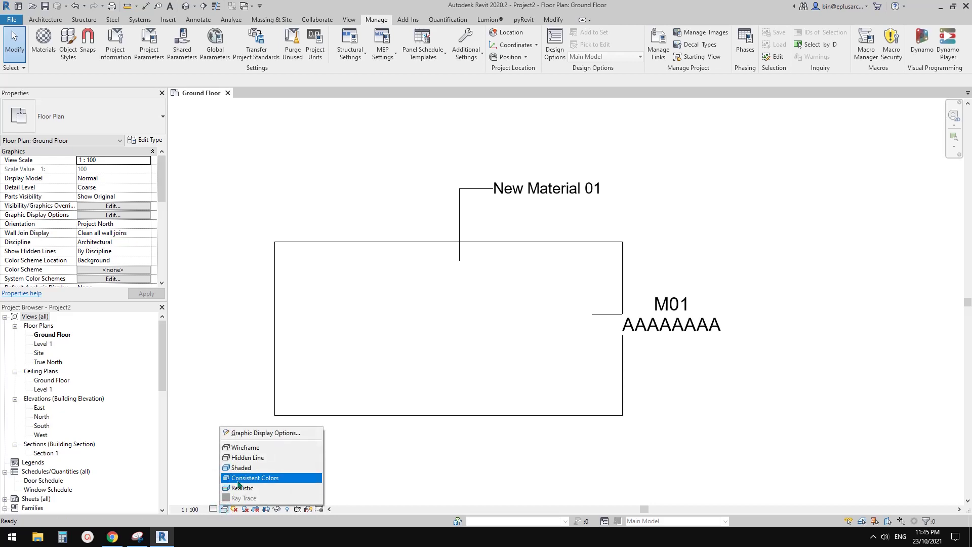
{"action": "left_click", "coordinate": [240, 467]}
Change the shading color of material New 01 to red, RGB 210 39 30, and apply it with the box in view.
{"action": "middle_click_drag", "start_coordinate": [377, 339], "coordinate": [549, 328]}
{"action": "left_click", "coordinate": [48, 36]}
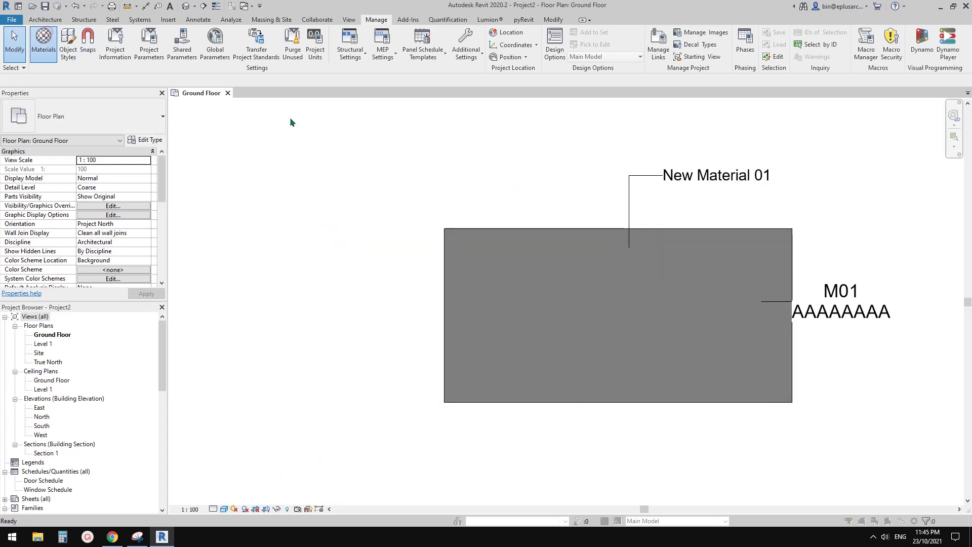
{"action": "left_click_drag", "start_coordinate": [319, 111], "coordinate": [268, 70]}
{"action": "left_click", "coordinate": [299, 130]}
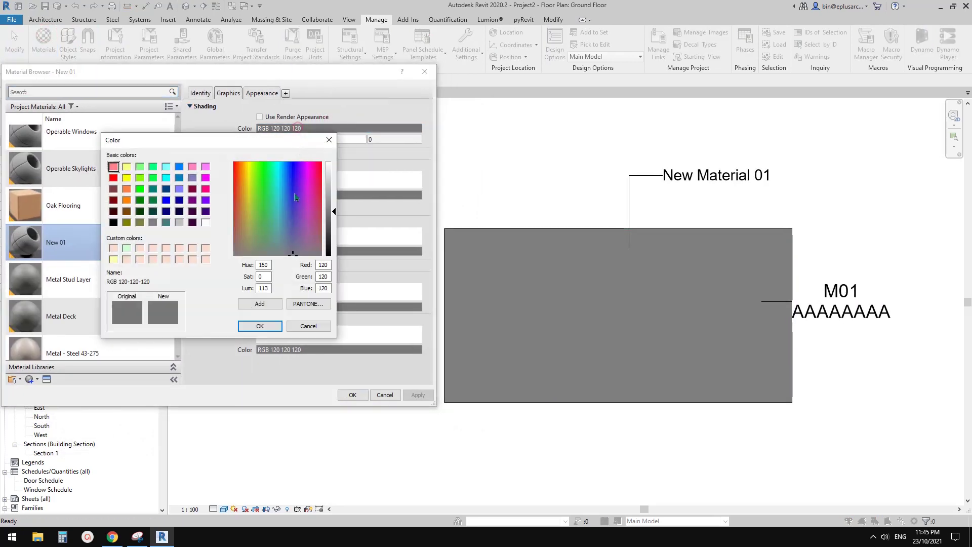
{"action": "left_click", "coordinate": [254, 189]}
{"action": "left_click", "coordinate": [235, 183]}
{"action": "left_click", "coordinate": [238, 190]}
{"action": "left_click", "coordinate": [237, 187]}
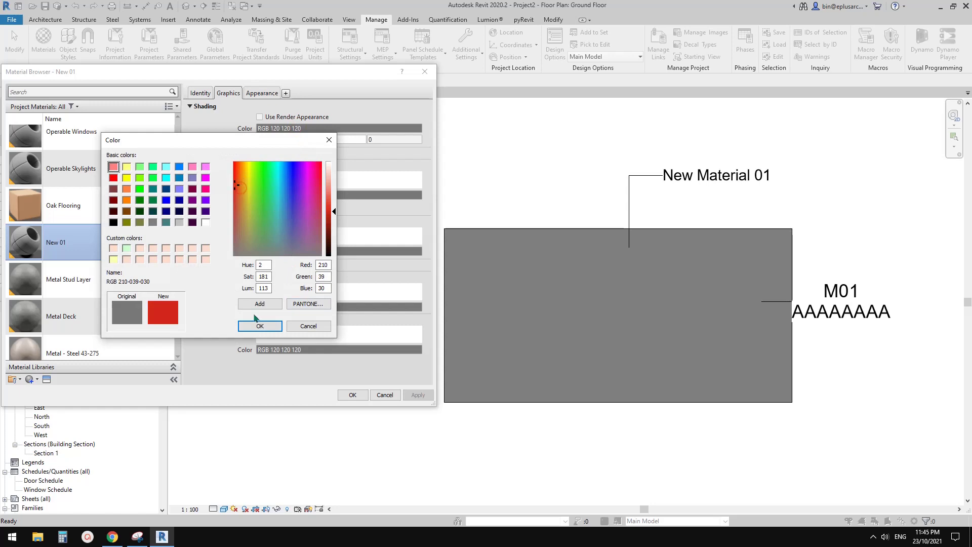
{"action": "left_click", "coordinate": [260, 325]}
{"action": "left_click", "coordinate": [418, 395]}
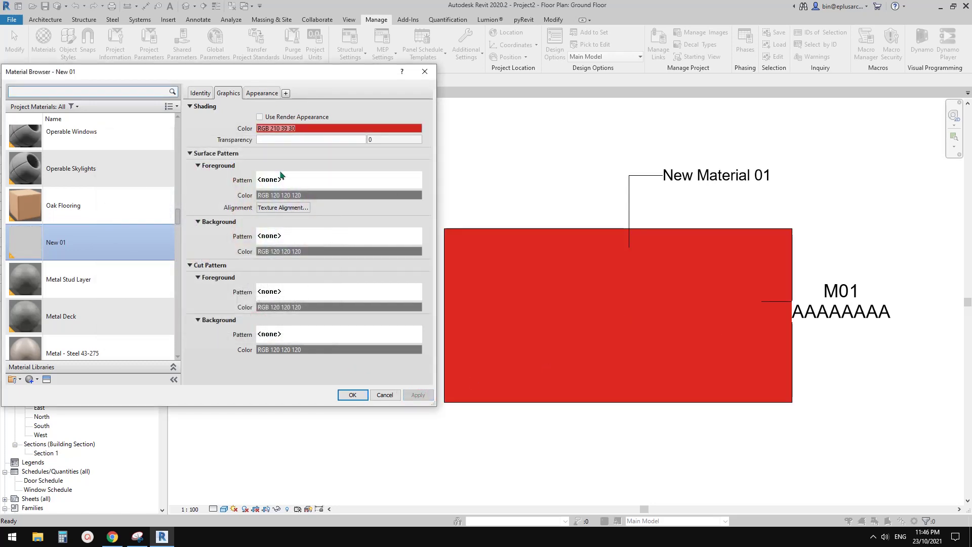
Change the shading color of material New 01 to light grey, RGB 192 192 192, and apply it.
{"action": "left_click", "coordinate": [274, 128]}
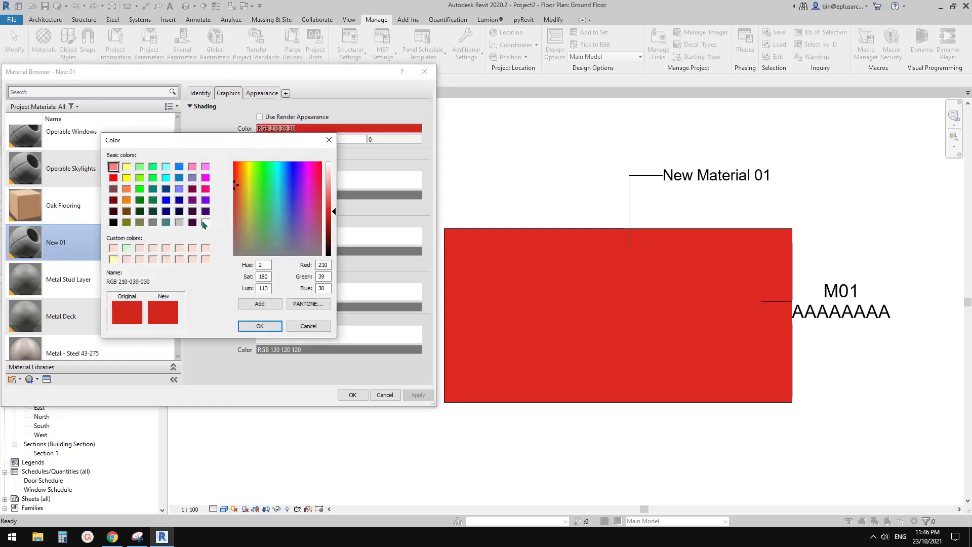
{"action": "left_click", "coordinate": [179, 222]}
{"action": "left_click", "coordinate": [260, 325]}
{"action": "left_click", "coordinate": [418, 395]}
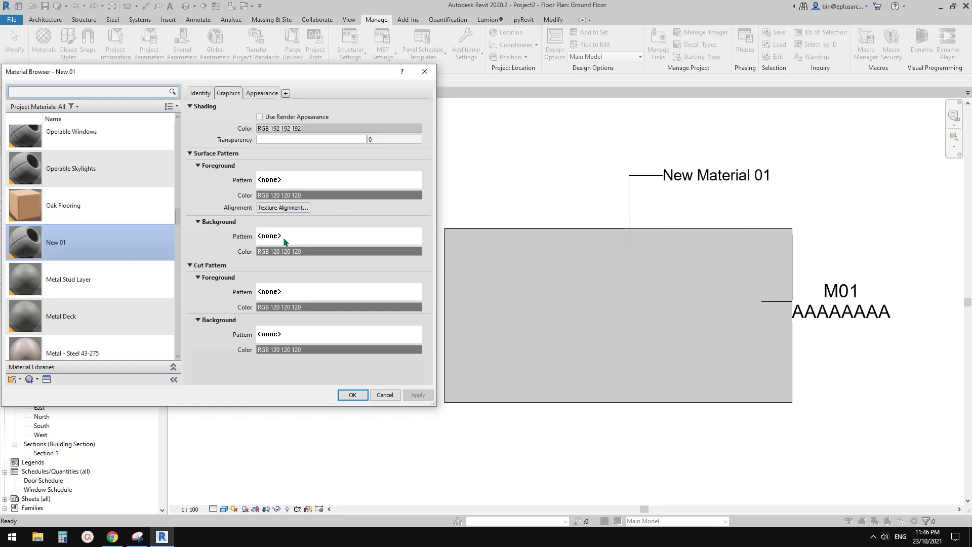
Set the surface background pattern of New 01 to Solid fill in teal, RGB 64 128 128, and apply it.
{"action": "left_click", "coordinate": [285, 238]}
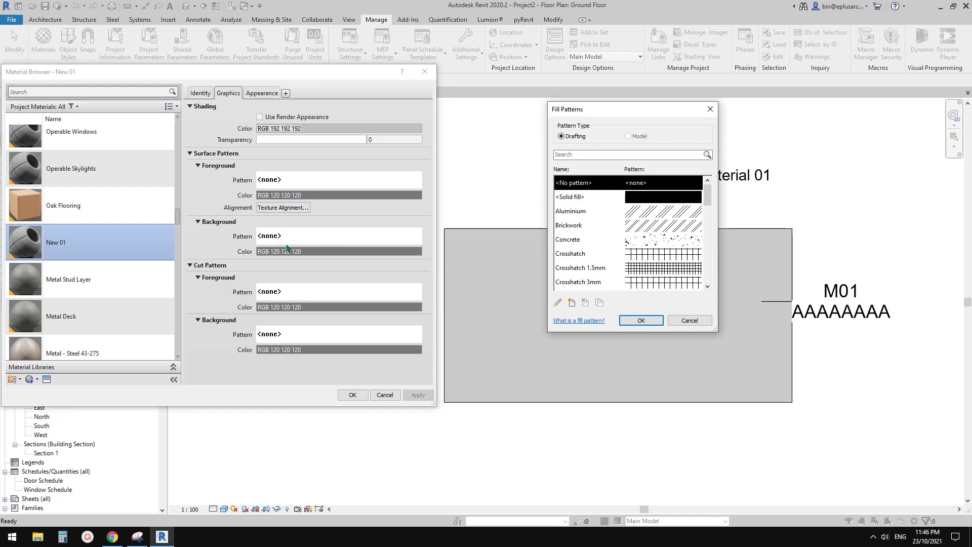
{"action": "left_click", "coordinate": [622, 201]}
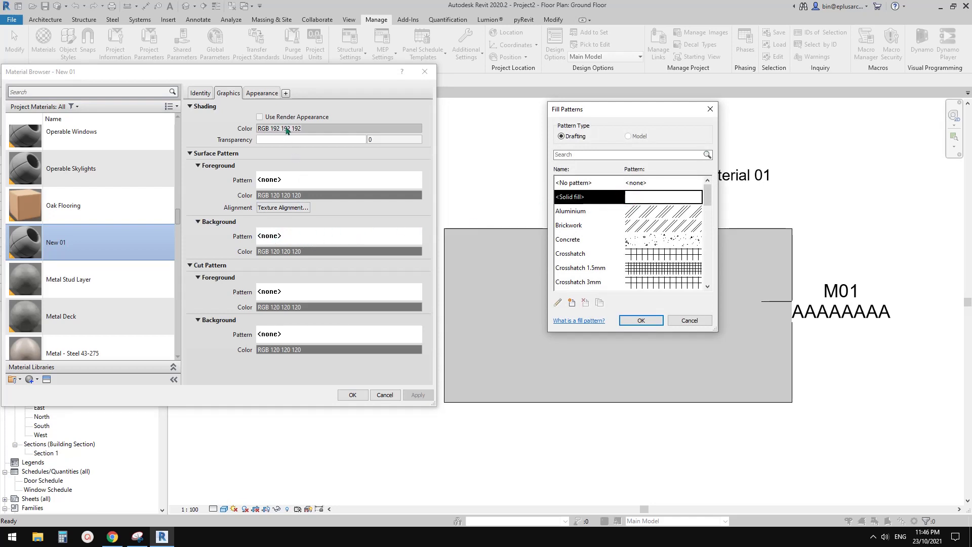
{"action": "left_click", "coordinate": [641, 320]}
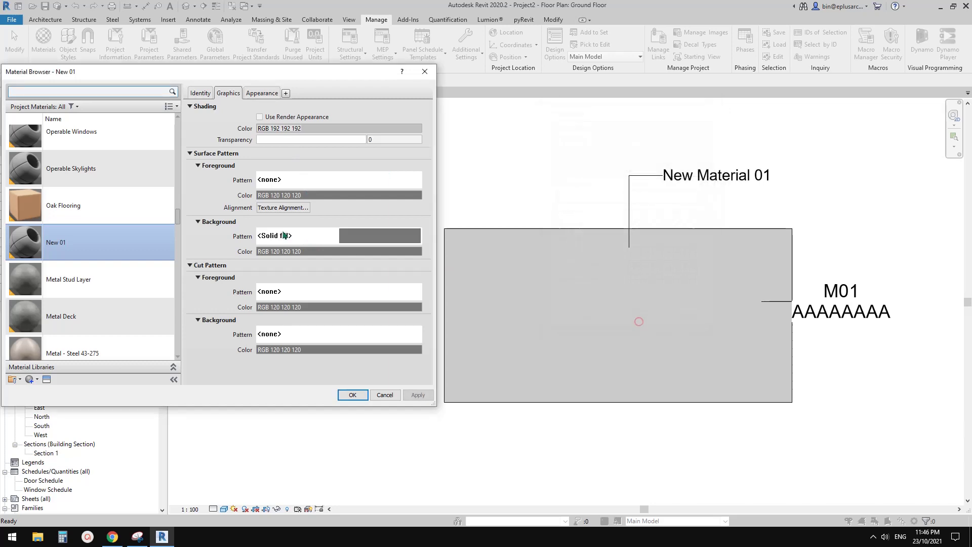
{"action": "left_click", "coordinate": [304, 251]}
{"action": "left_click", "coordinate": [165, 222]}
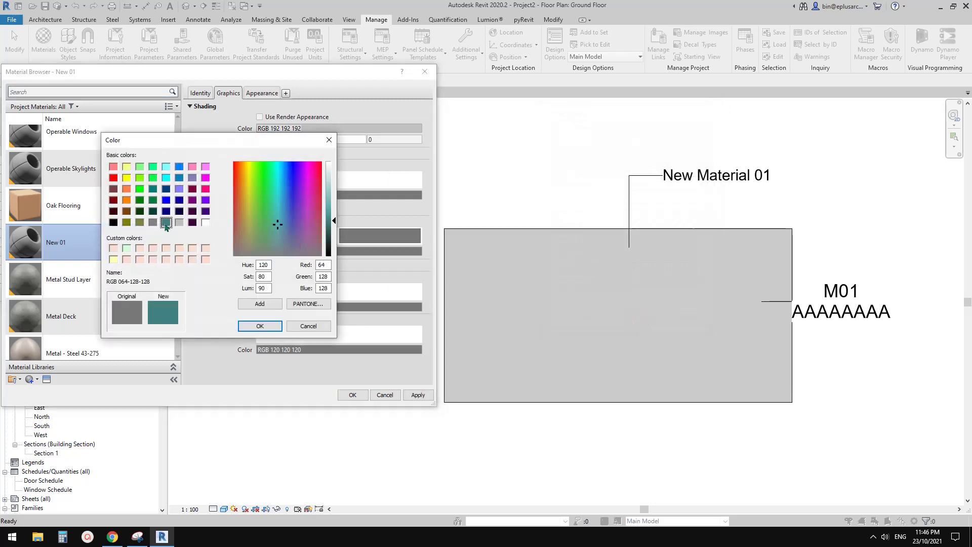
{"action": "left_click", "coordinate": [259, 326]}
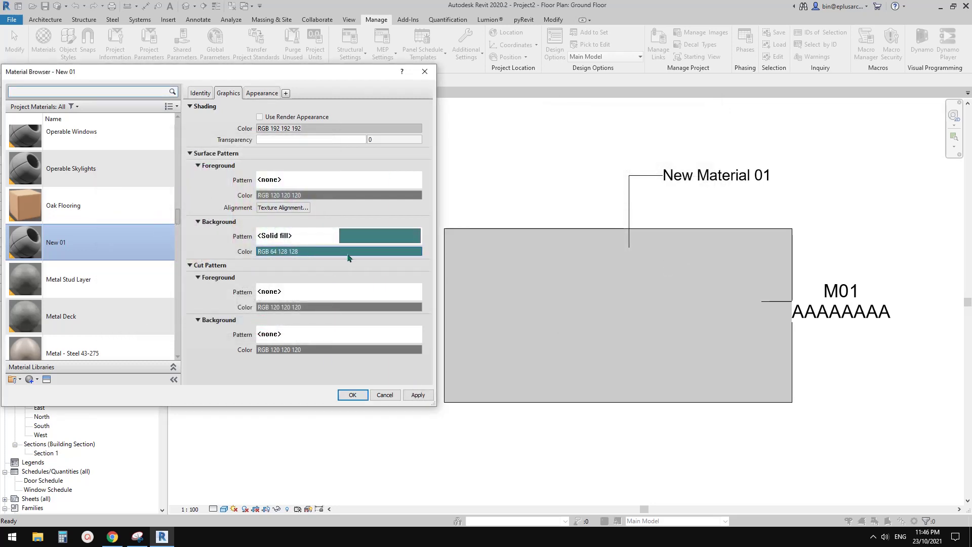
{"action": "left_click", "coordinate": [418, 395]}
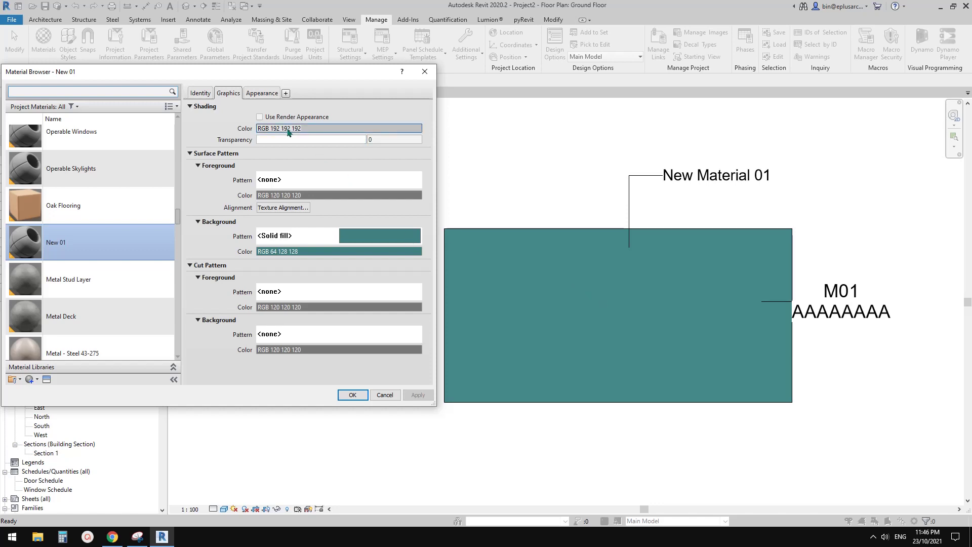
Set the surface foreground pattern of New 01 to Solid fill and apply it.
{"action": "left_click", "coordinate": [337, 185]}
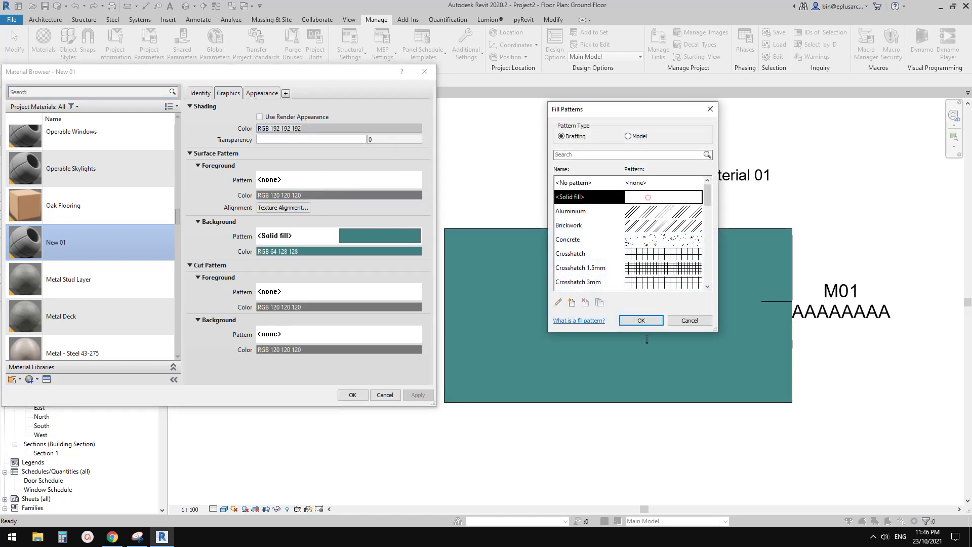
{"action": "left_click", "coordinate": [641, 320]}
{"action": "left_click", "coordinate": [413, 396]}
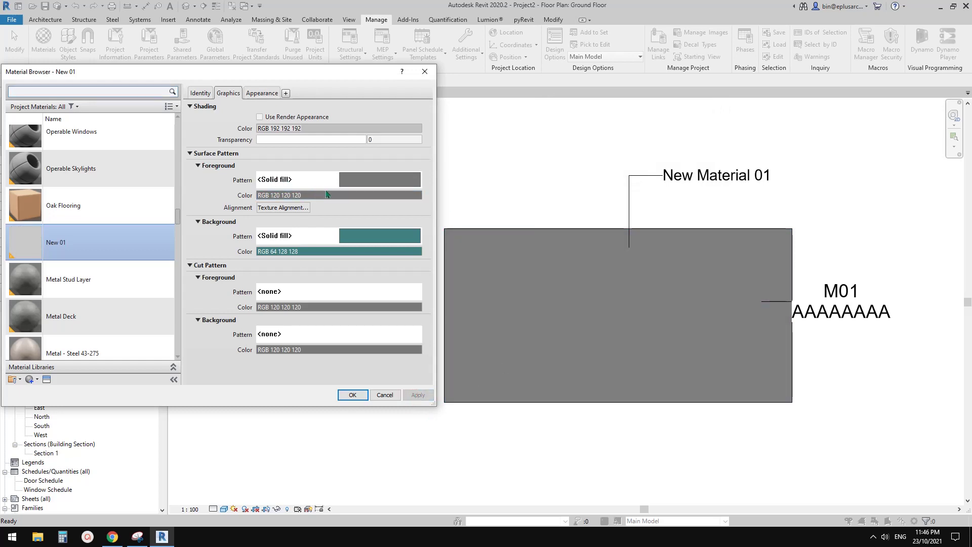
Replace the surface foreground pattern of New 01 with Aluminium, apply it and close the material browser.
{"action": "left_click", "coordinate": [353, 185]}
{"action": "left_click", "coordinate": [656, 212]}
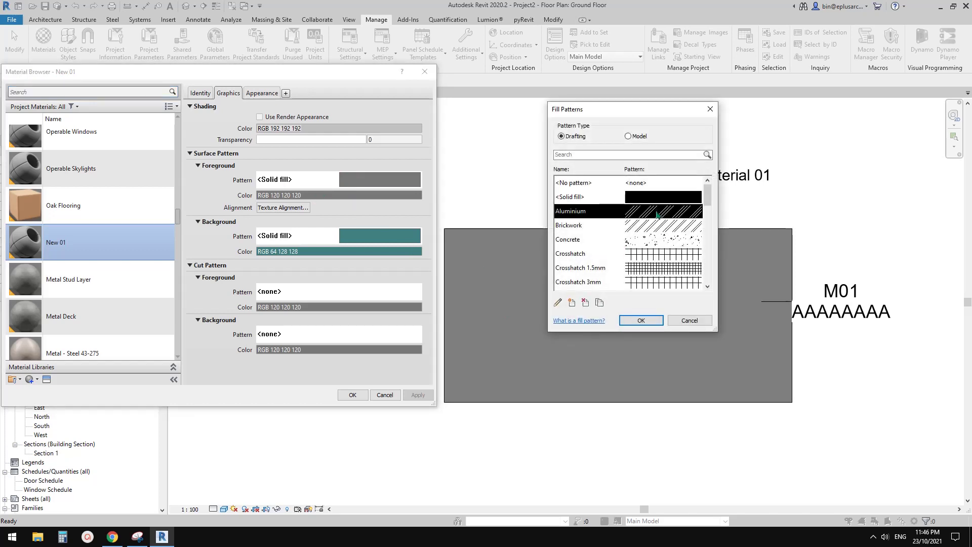
{"action": "left_click", "coordinate": [638, 321]}
{"action": "left_click", "coordinate": [418, 394]}
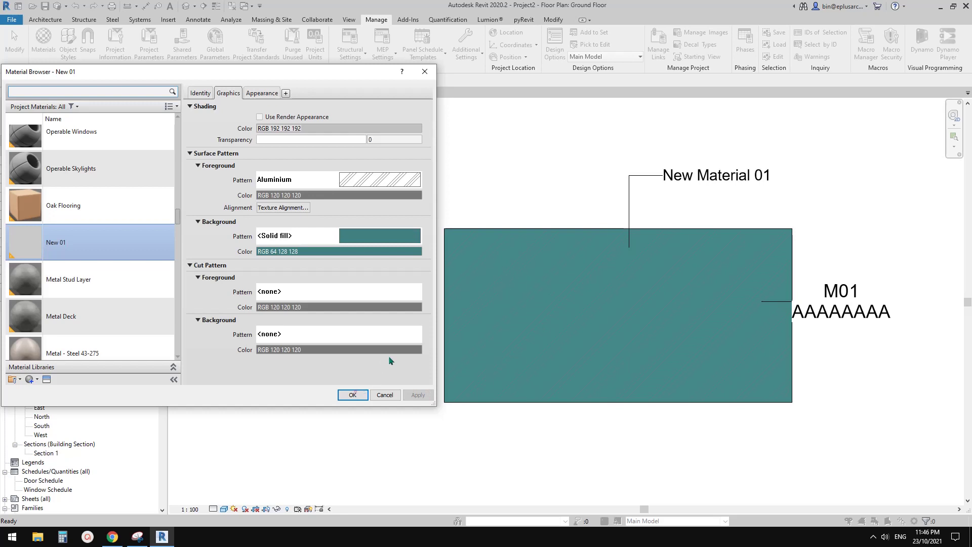
{"action": "left_click", "coordinate": [355, 395]}
Inspect the surface pattern on the box in the plan and compare it with the graphics settings of New 01.
{"action": "scroll", "coordinate": [498, 263], "scroll_direction": "up", "scroll_amount": 2}
{"action": "scroll", "coordinate": [441, 230], "scroll_direction": "up", "scroll_amount": 3}
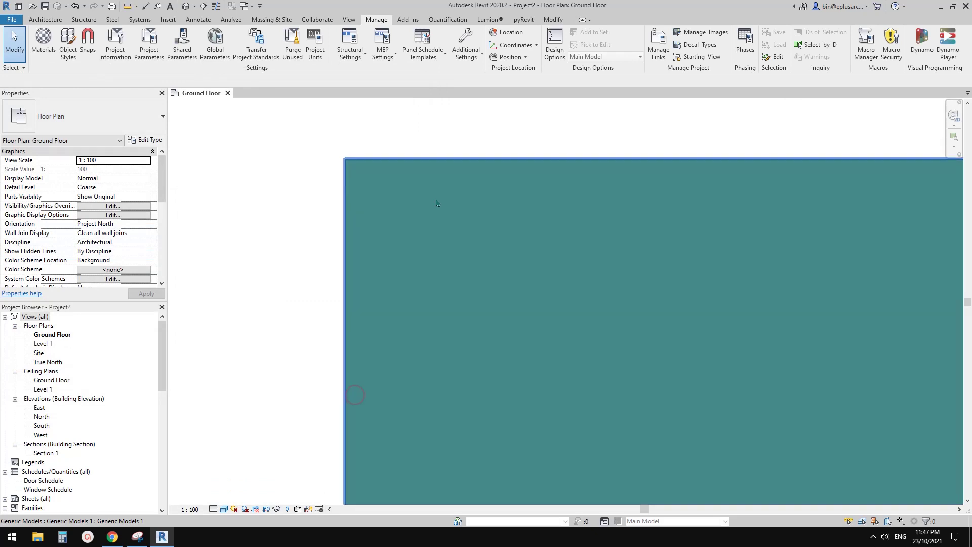
{"action": "scroll", "coordinate": [445, 284], "scroll_direction": "down", "scroll_amount": 5}
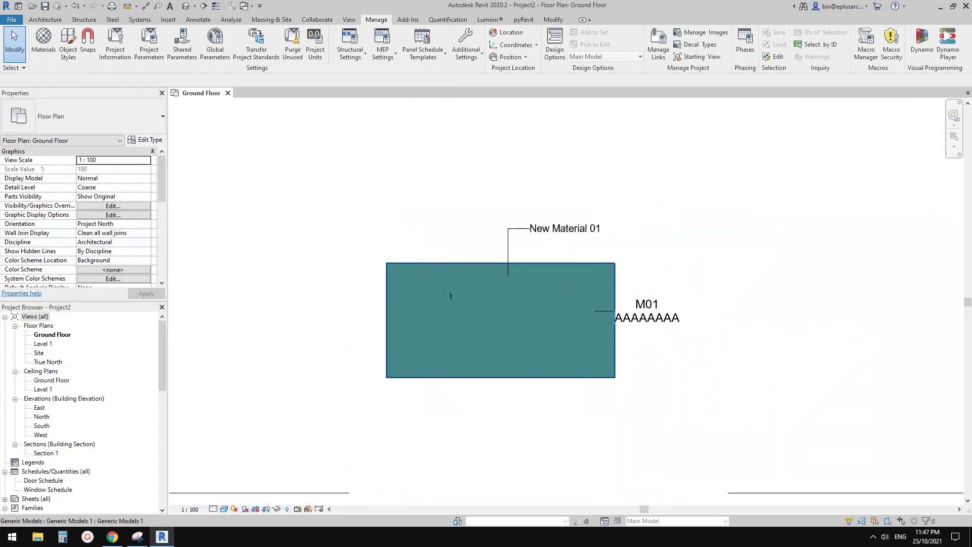
{"action": "scroll", "coordinate": [445, 299], "scroll_direction": "up", "scroll_amount": 3}
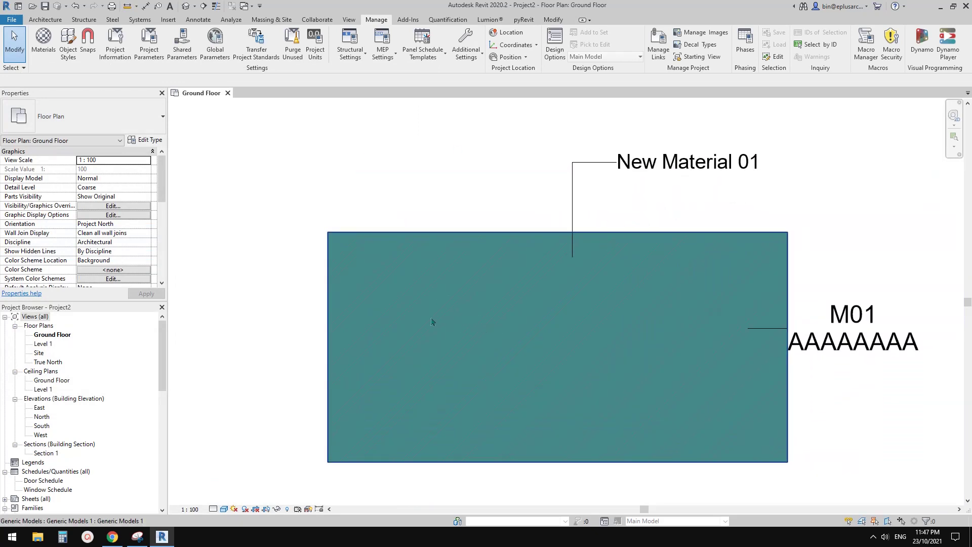
{"action": "left_click", "coordinate": [44, 42]}
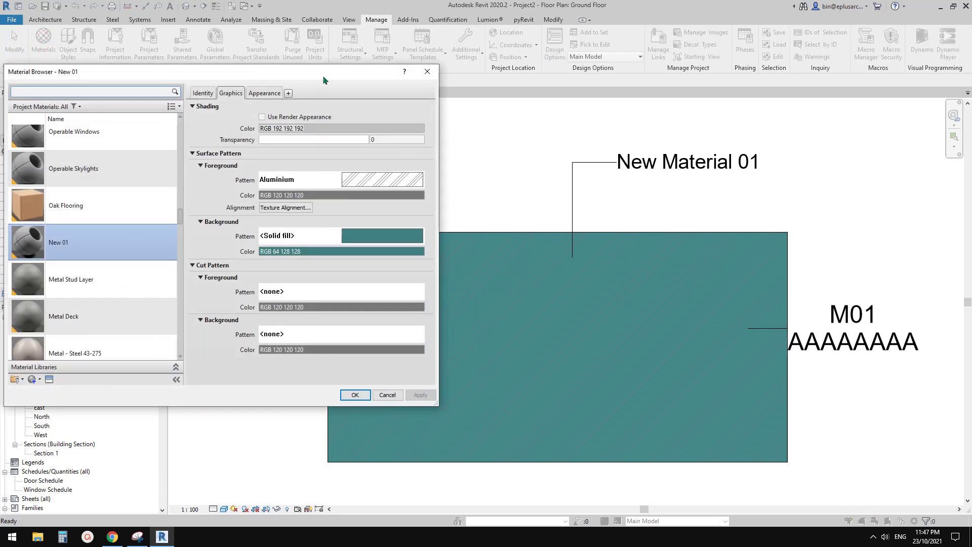
{"action": "left_click_drag", "start_coordinate": [323, 78], "coordinate": [370, 71]}
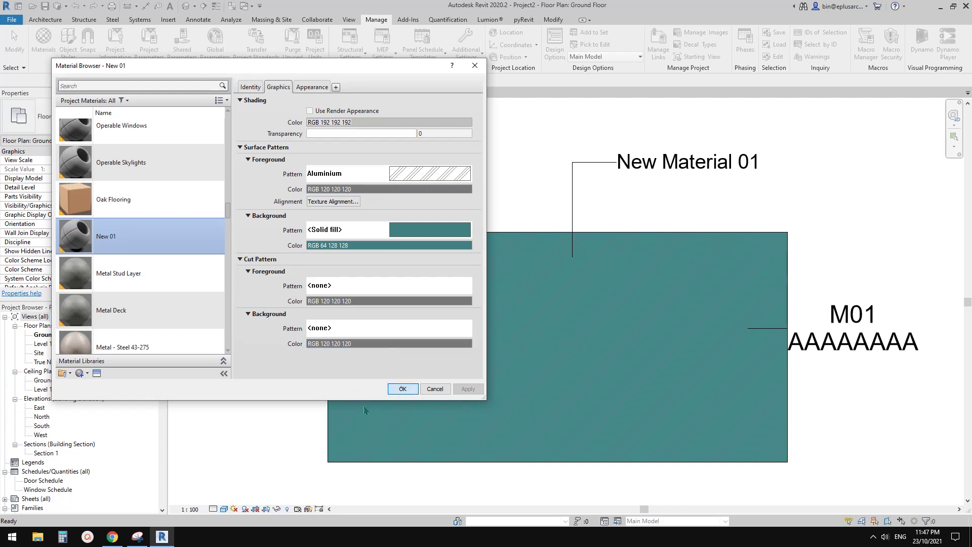
Close the material browser and set the visual style of the Ground Floor plan to Hidden Line.
{"action": "left_click", "coordinate": [399, 389]}
{"action": "left_click", "coordinate": [224, 510]}
{"action": "left_click", "coordinate": [244, 461]}
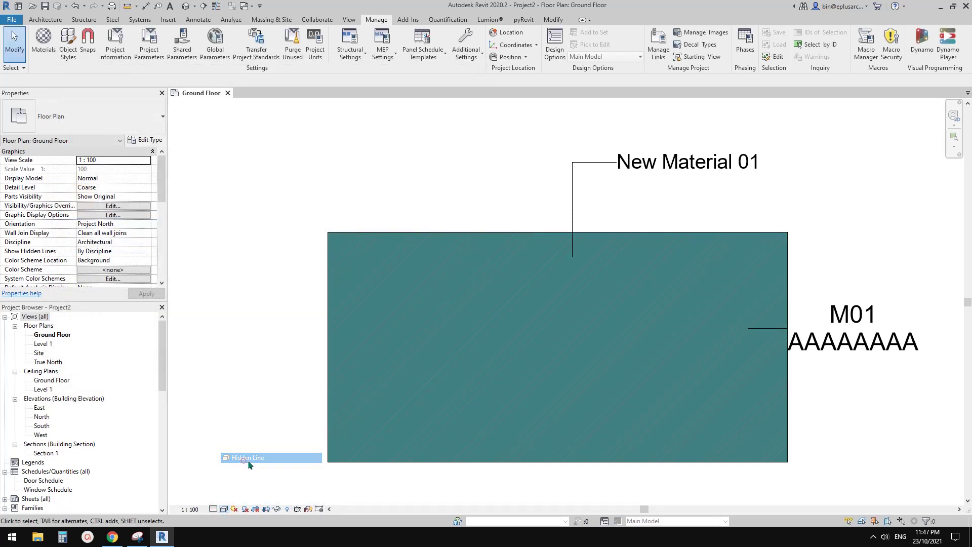
{"action": "middle_click_drag", "start_coordinate": [388, 396], "coordinate": [378, 391]}
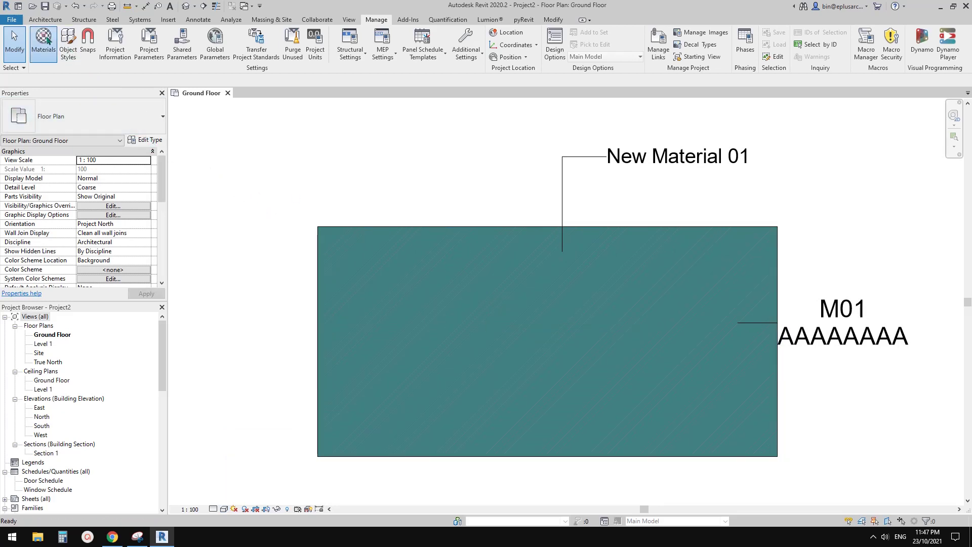
Review the appearance settings of material New 01 against its graphics settings, and close the material browser.
{"action": "left_click", "coordinate": [43, 37]}
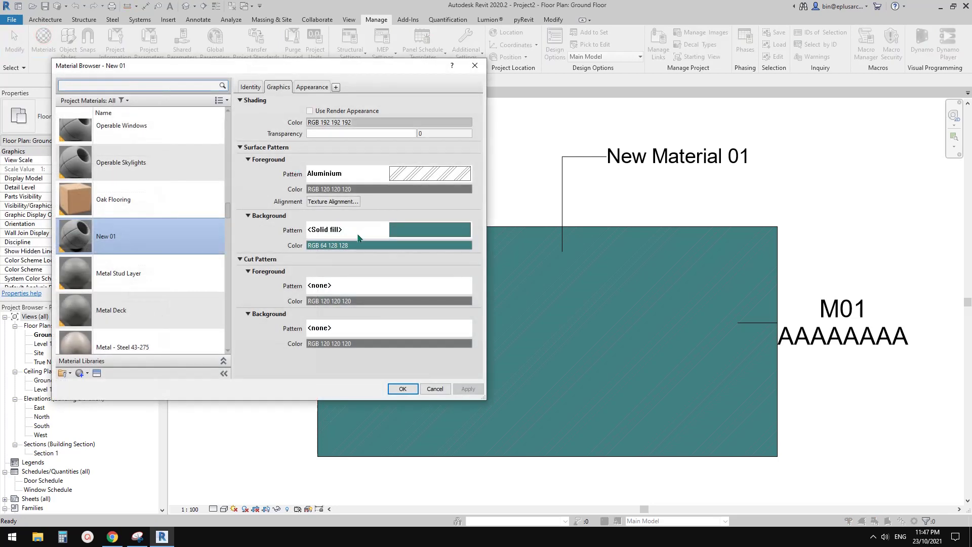
{"action": "left_click", "coordinate": [312, 87]}
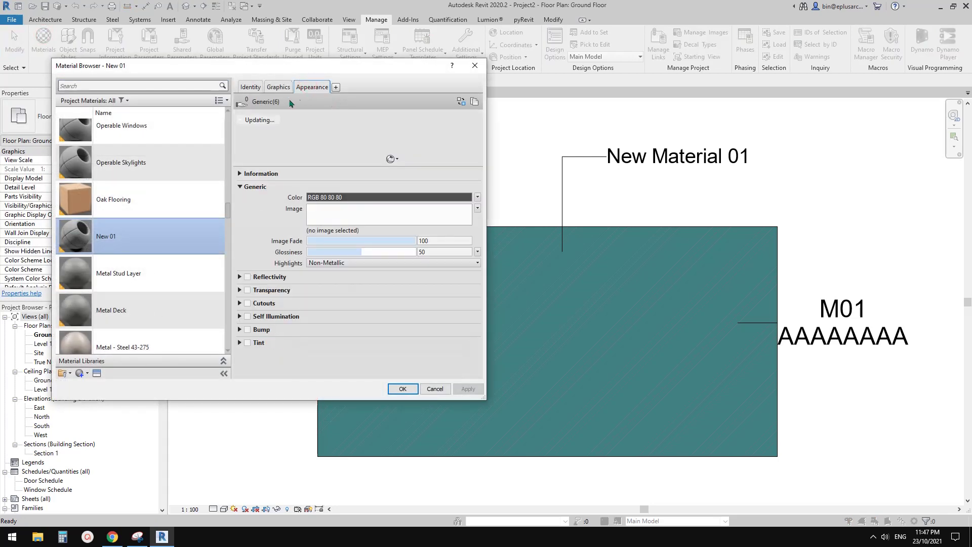
{"action": "left_click_drag", "start_coordinate": [324, 67], "coordinate": [328, 74]}
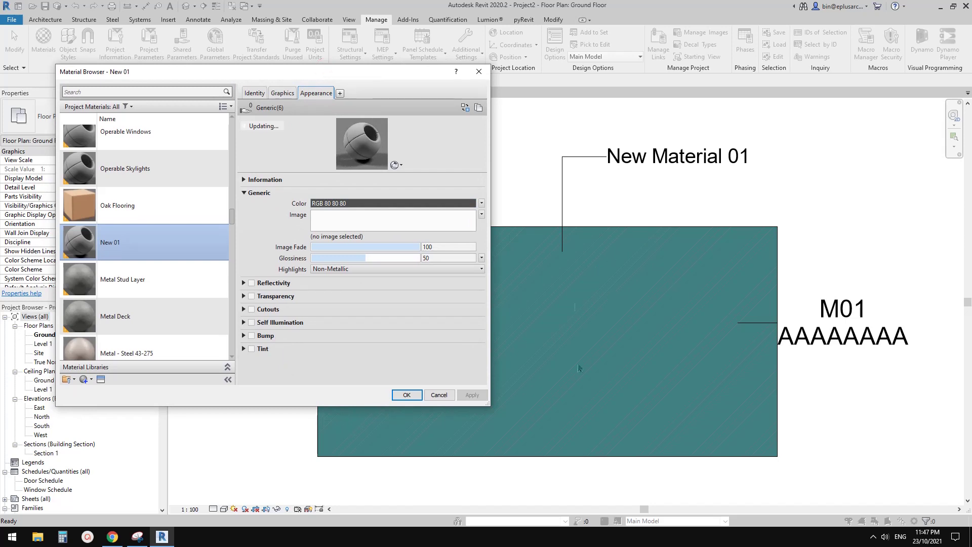
{"action": "left_click", "coordinate": [279, 93]}
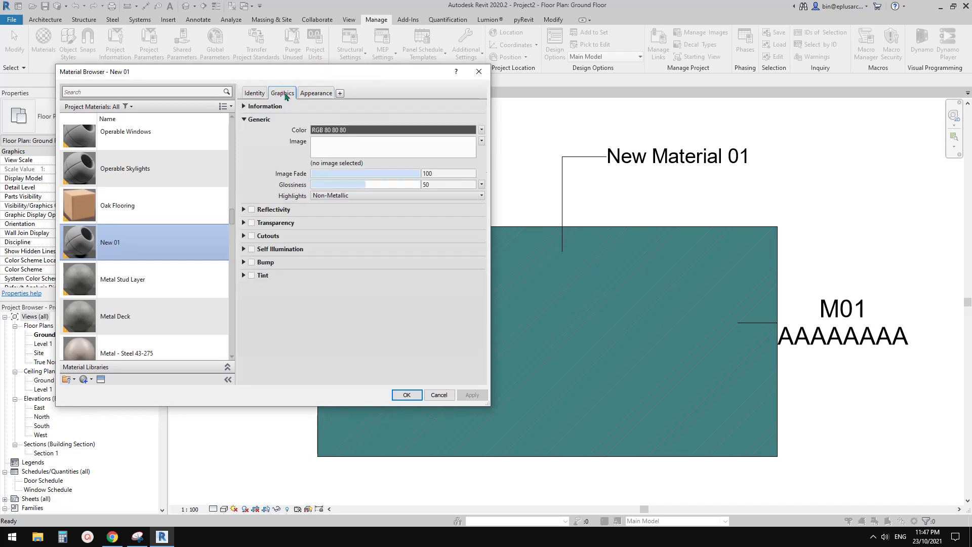
{"action": "left_click", "coordinate": [311, 93]}
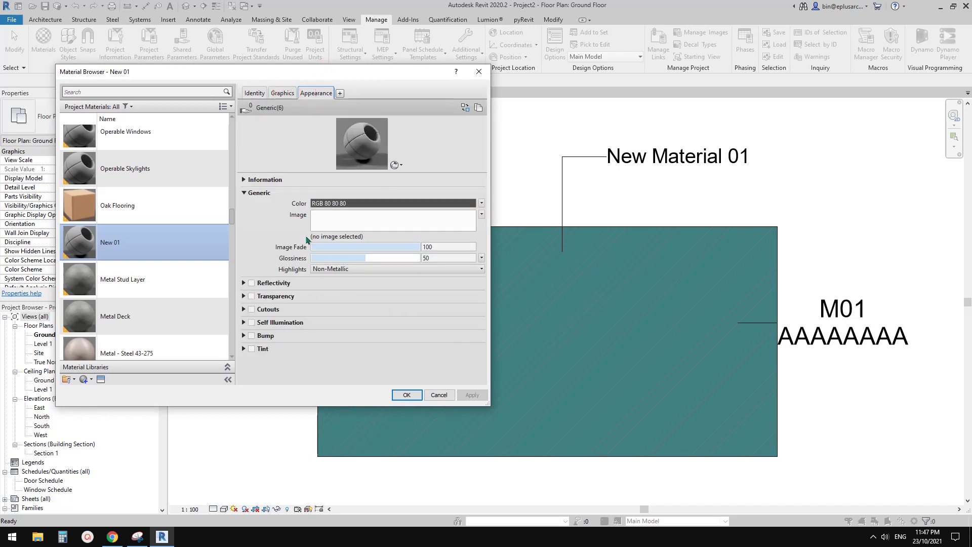
{"action": "left_click", "coordinate": [407, 395]}
Set the visual style of the Ground Floor plan to Realistic and inspect the box.
{"action": "left_click", "coordinate": [224, 509]}
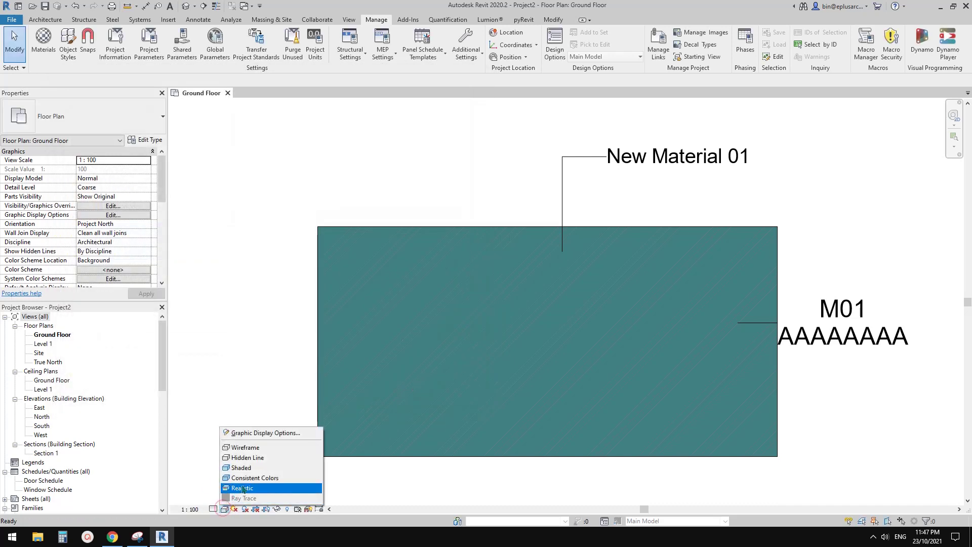
{"action": "left_click", "coordinate": [246, 487]}
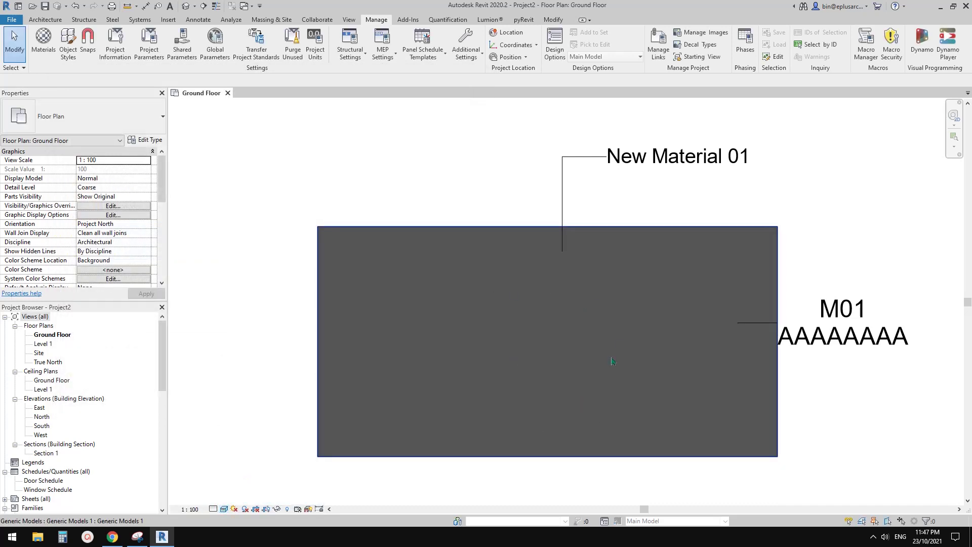
{"action": "scroll", "coordinate": [445, 364], "scroll_direction": "up", "scroll_amount": 3}
{"action": "scroll", "coordinate": [489, 313], "scroll_direction": "down", "scroll_amount": 2}
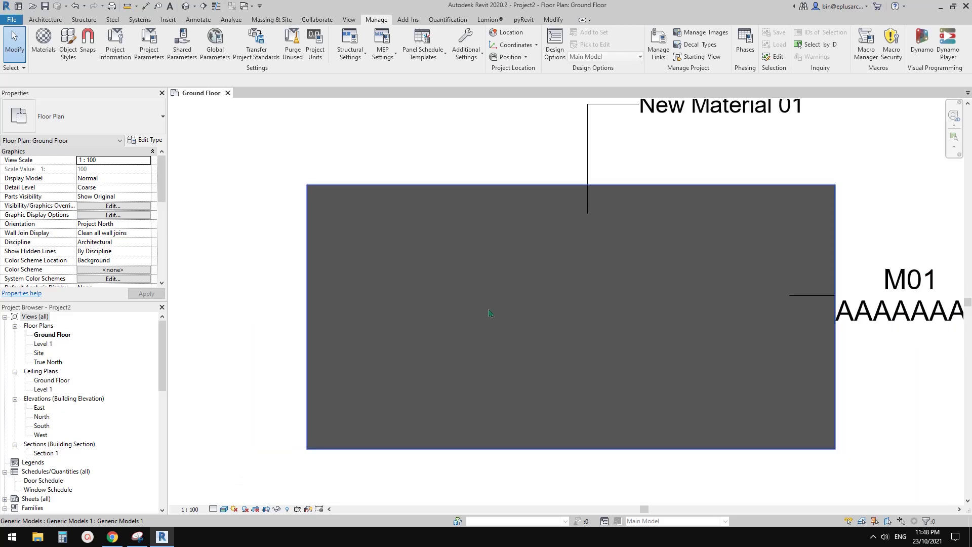
{"action": "mouse_move", "coordinate": [489, 310]}
{"action": "middle_mouse_down"}
{"action": "mouse_move", "coordinate": [483, 300]}
{"action": "mouse_move", "coordinate": [492, 294]}
{"action": "middle_mouse_up"}
Change the generic appearance color of New 01 to orange, RGB 255 128 64, apply it and close the material browser.
{"action": "left_click", "coordinate": [44, 43]}
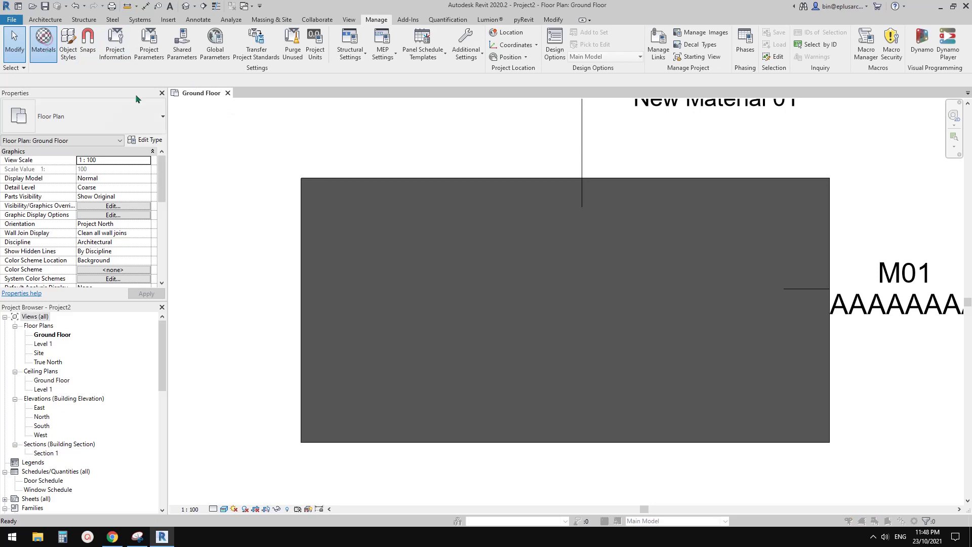
{"action": "left_click", "coordinate": [283, 91]}
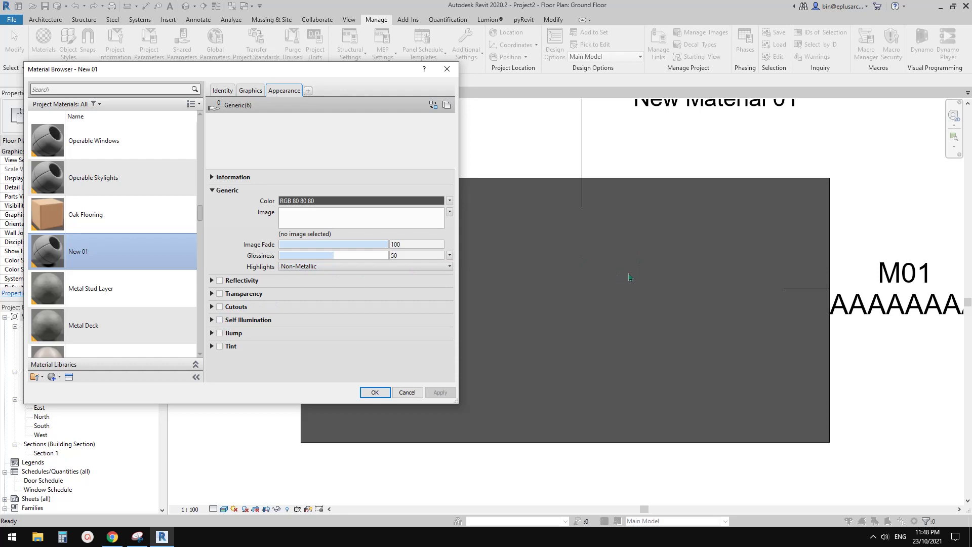
{"action": "left_click", "coordinate": [351, 204]}
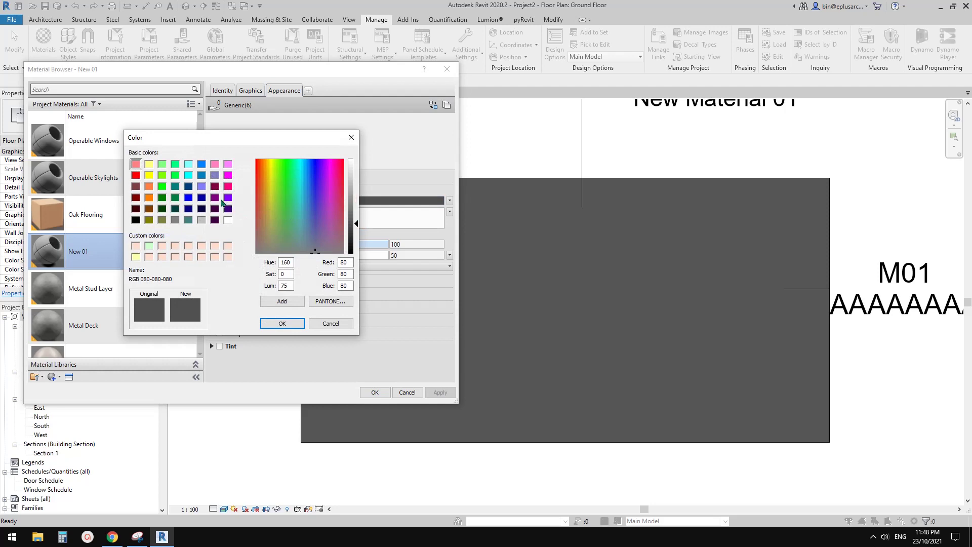
{"action": "left_click", "coordinate": [149, 185]}
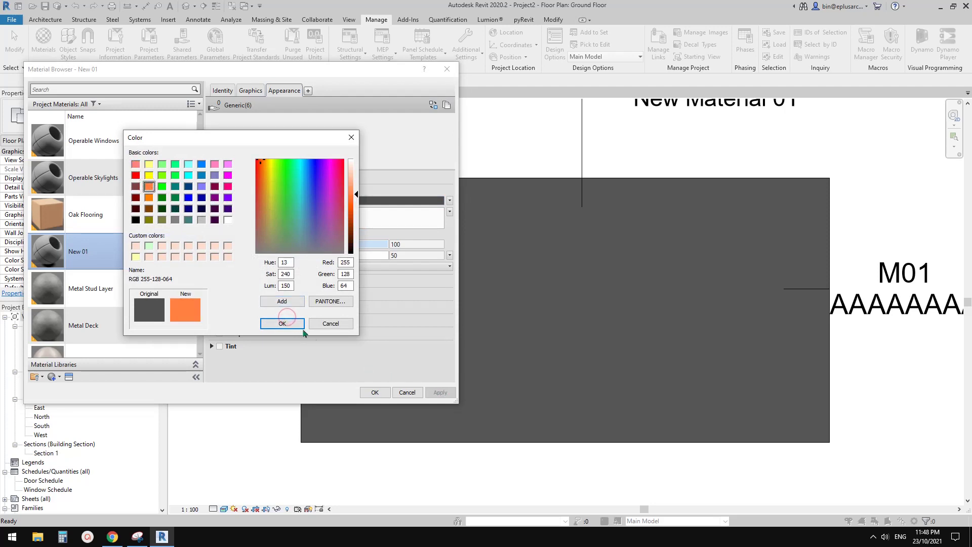
{"action": "left_click", "coordinate": [282, 323]}
{"action": "left_click", "coordinate": [438, 391]}
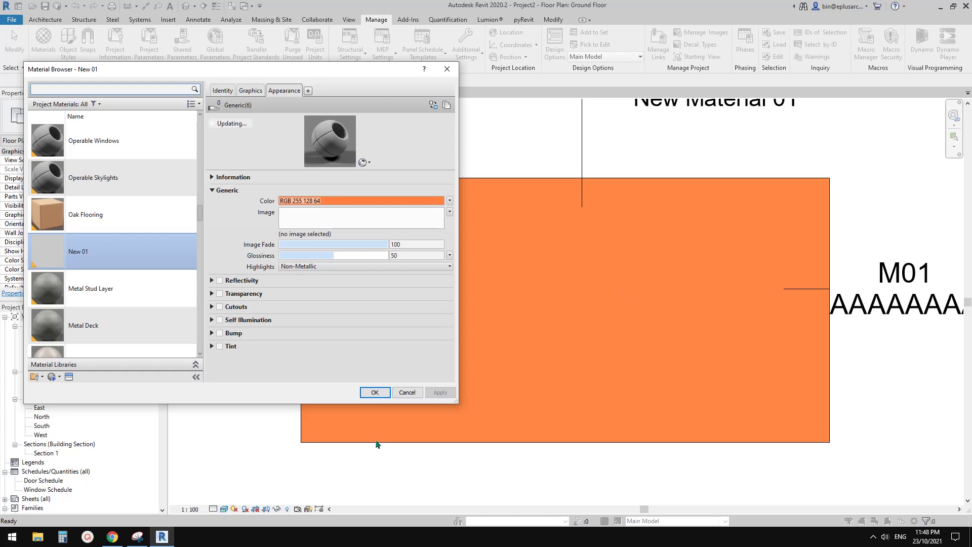
{"action": "left_click", "coordinate": [374, 392]}
Open the Graphic Display Options of the Ground Floor plan, set the sun intensity to 5 under Lighting and apply it.
{"action": "left_click", "coordinate": [224, 509]}
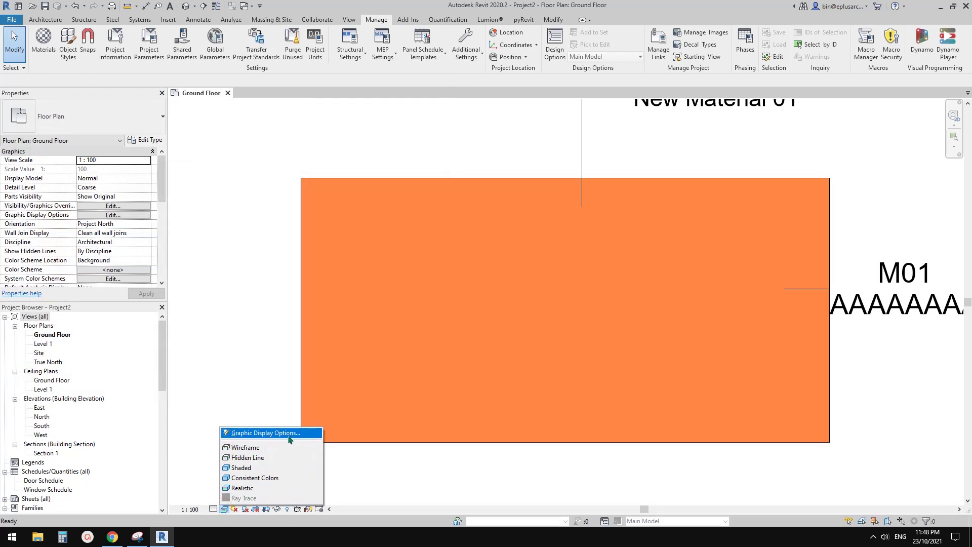
{"action": "left_click", "coordinate": [278, 433]}
{"action": "left_click_drag", "start_coordinate": [330, 89], "coordinate": [225, 82]}
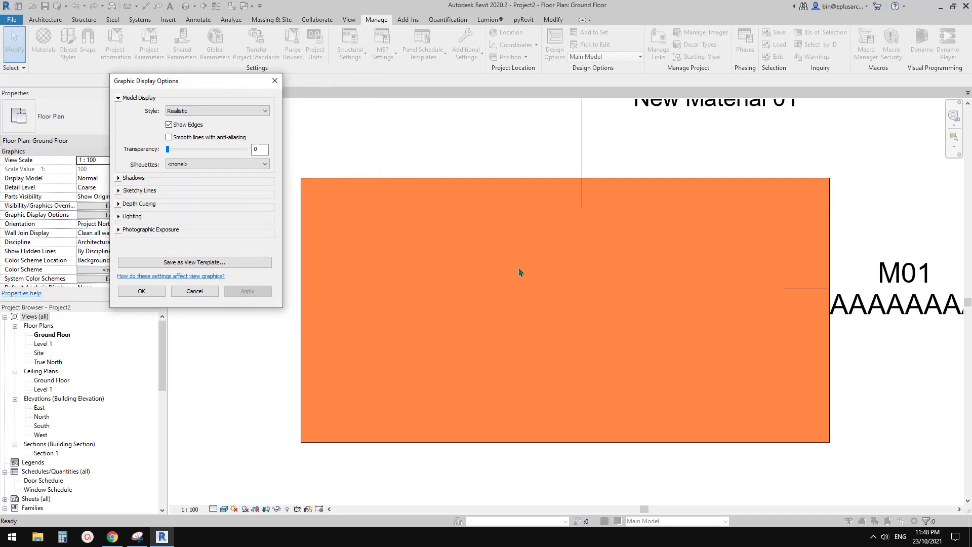
{"action": "left_click", "coordinate": [118, 217]}
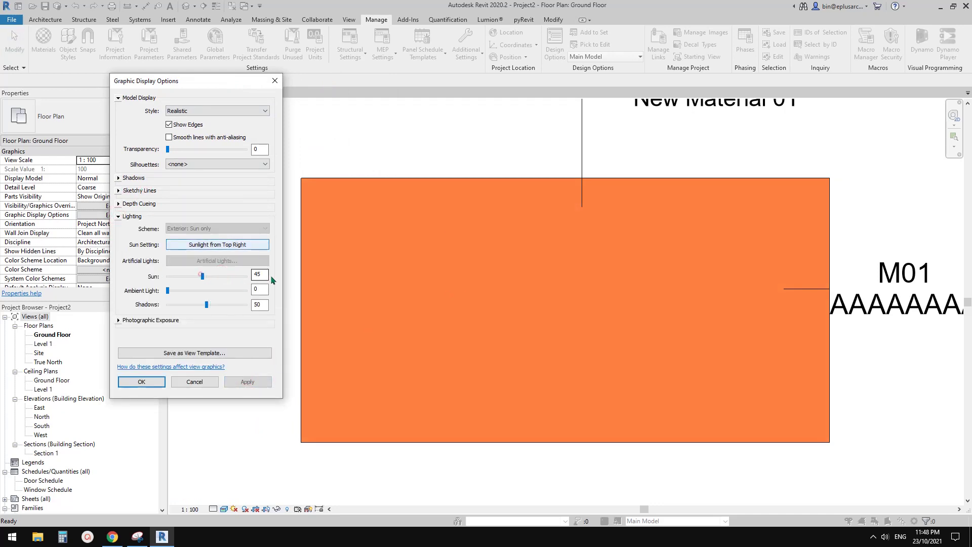
{"action": "left_click_drag", "start_coordinate": [218, 276], "coordinate": [187, 276]}
{"action": "left_click", "coordinate": [247, 381]}
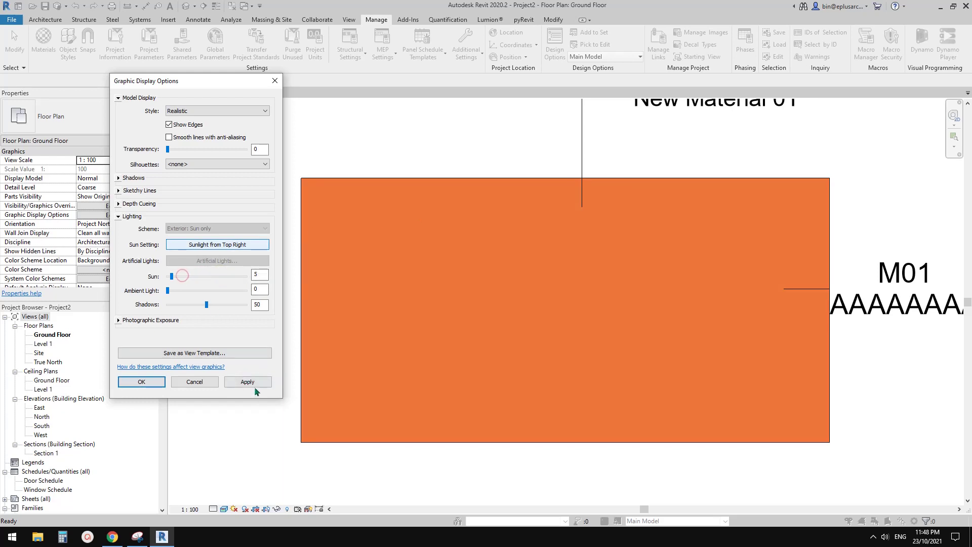
{"action": "left_click", "coordinate": [248, 381]}
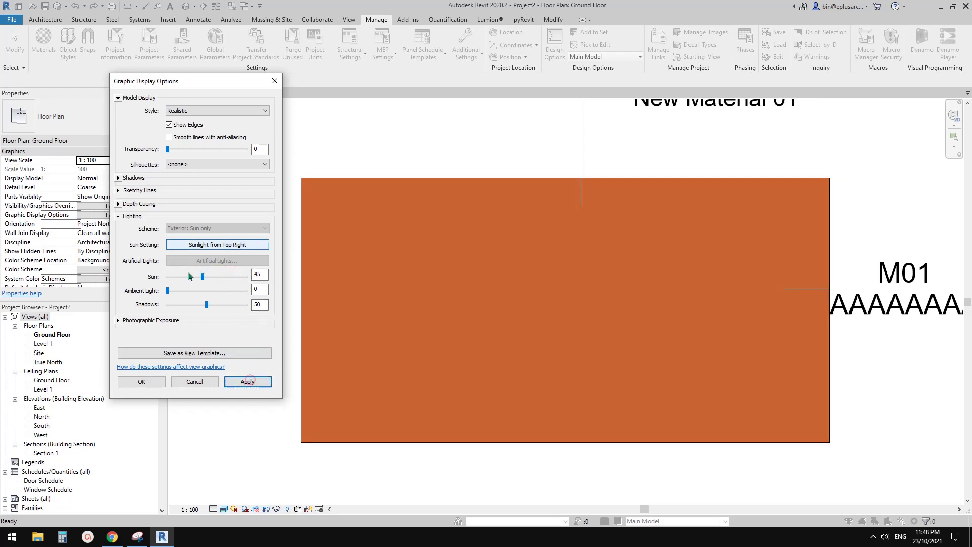
Set the sun intensity to 45 and the ambient light to 40, and apply the lighting settings.
{"action": "left_click_drag", "start_coordinate": [187, 289], "coordinate": [199, 290]}
{"action": "left_click", "coordinate": [208, 278]}
{"action": "left_click", "coordinate": [247, 381]}
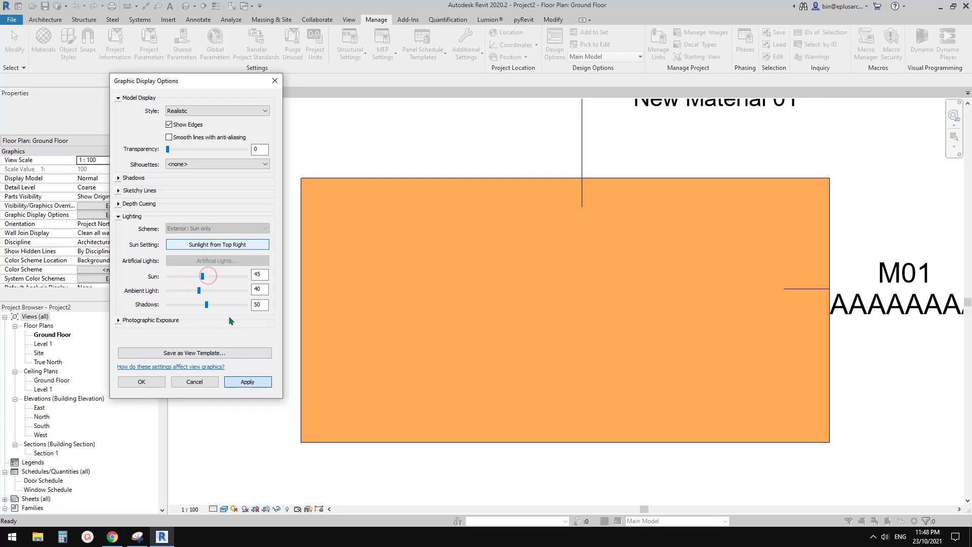
Set the ambient light to 0, apply it and close the Graphic Display Options.
{"action": "left_click_drag", "start_coordinate": [199, 290], "coordinate": [167, 290]}
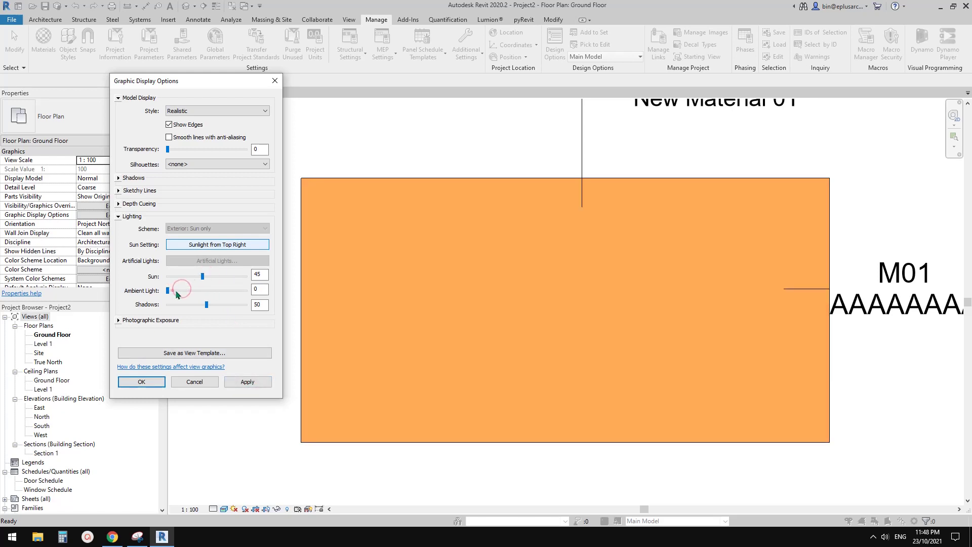
{"action": "left_click", "coordinate": [248, 382]}
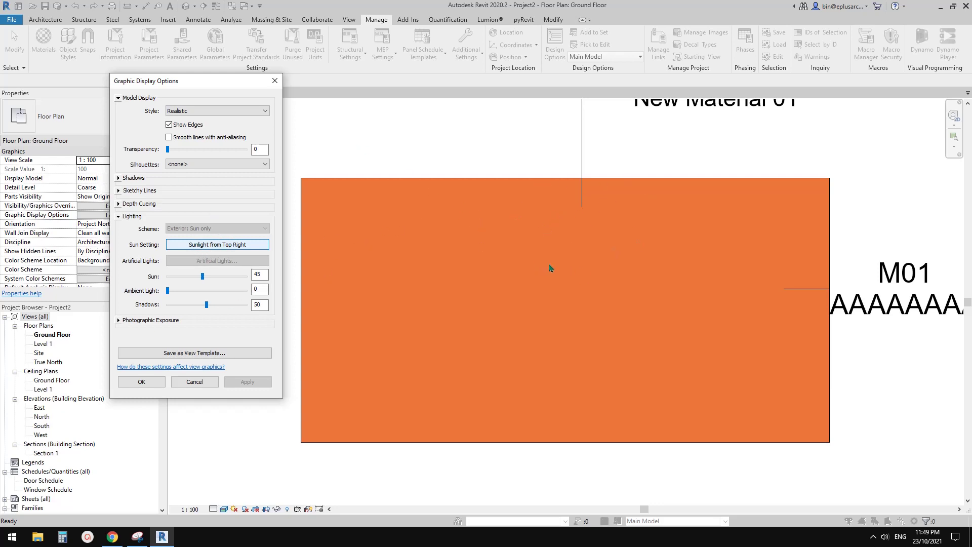
{"action": "left_click", "coordinate": [138, 383]}
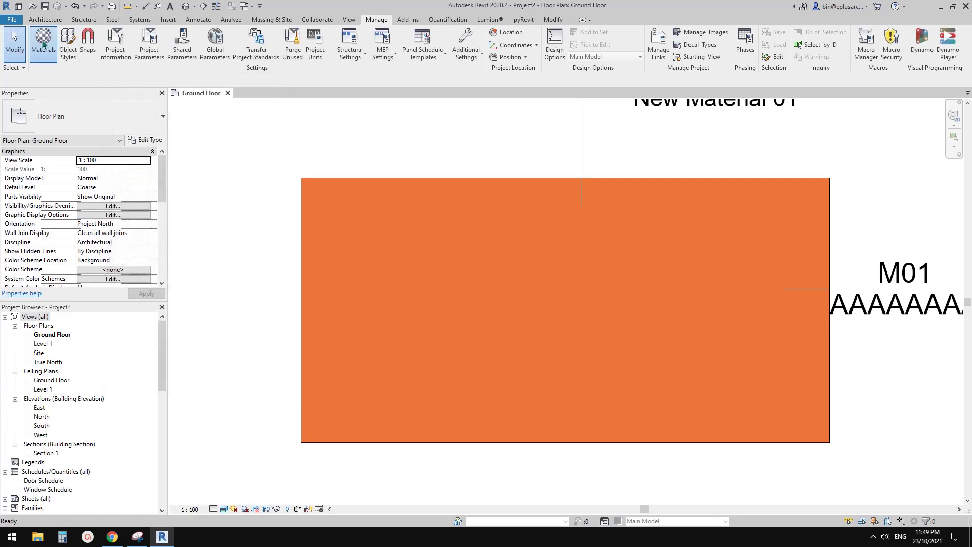
Compare the appearance color of material New 01 with the box in the Ground Floor plan, closing the material browser.
{"action": "left_click", "coordinate": [43, 40]}
{"action": "left_click", "coordinate": [285, 91]}
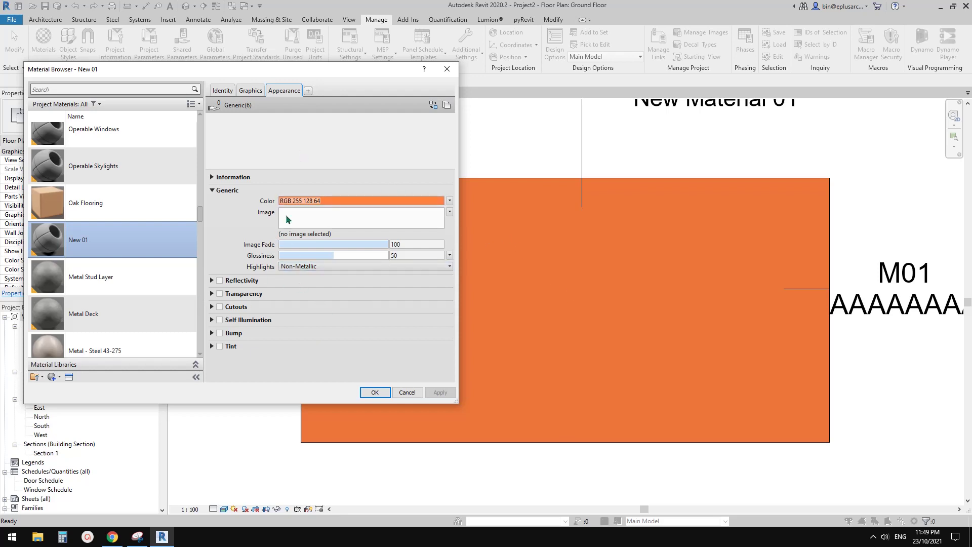
{"action": "left_click", "coordinate": [377, 391]}
{"action": "scroll", "coordinate": [473, 297], "scroll_direction": "up", "scroll_amount": 1}
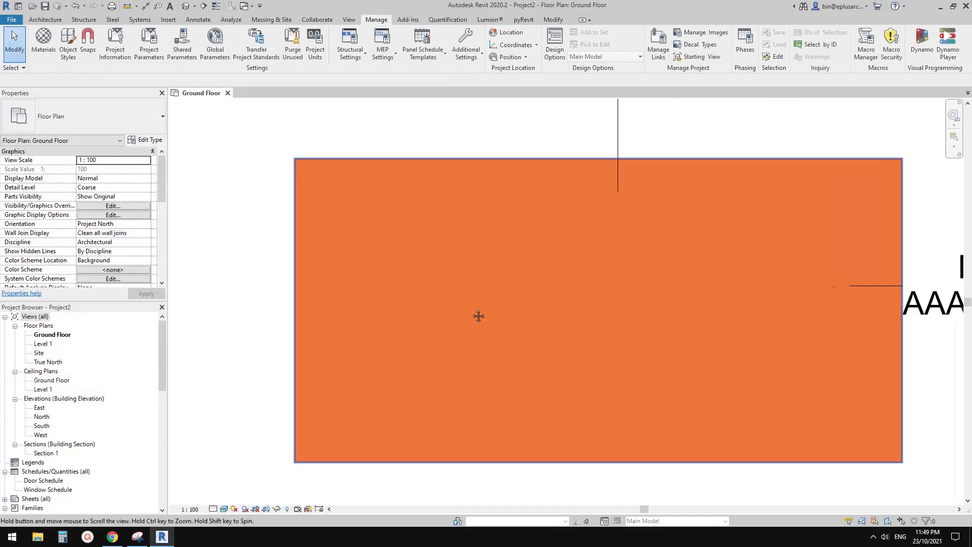
{"action": "mouse_move", "coordinate": [477, 317]}
{"action": "middle_mouse_down"}
{"action": "mouse_move", "coordinate": [504, 321]}
{"action": "mouse_move", "coordinate": [468, 316]}
{"action": "middle_mouse_up"}
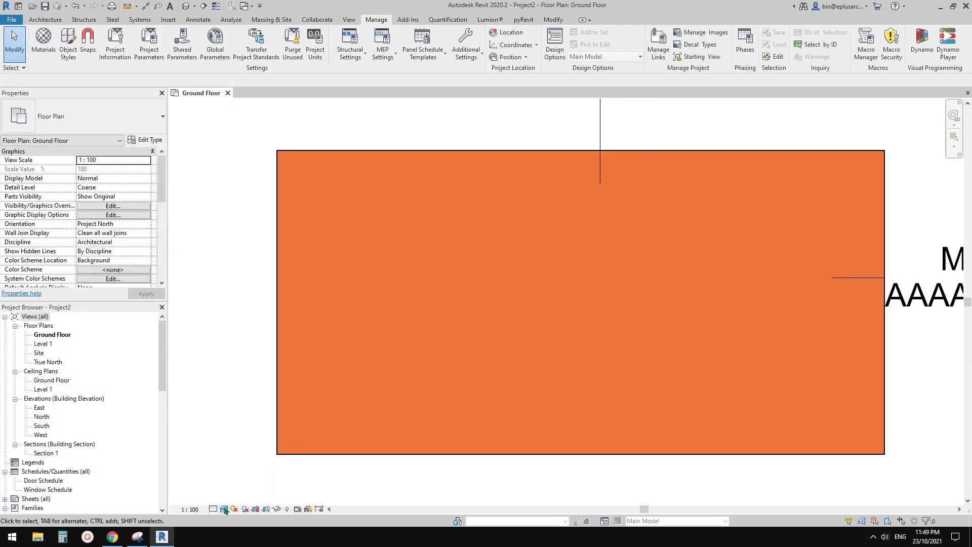
{"action": "left_click", "coordinate": [225, 509]}
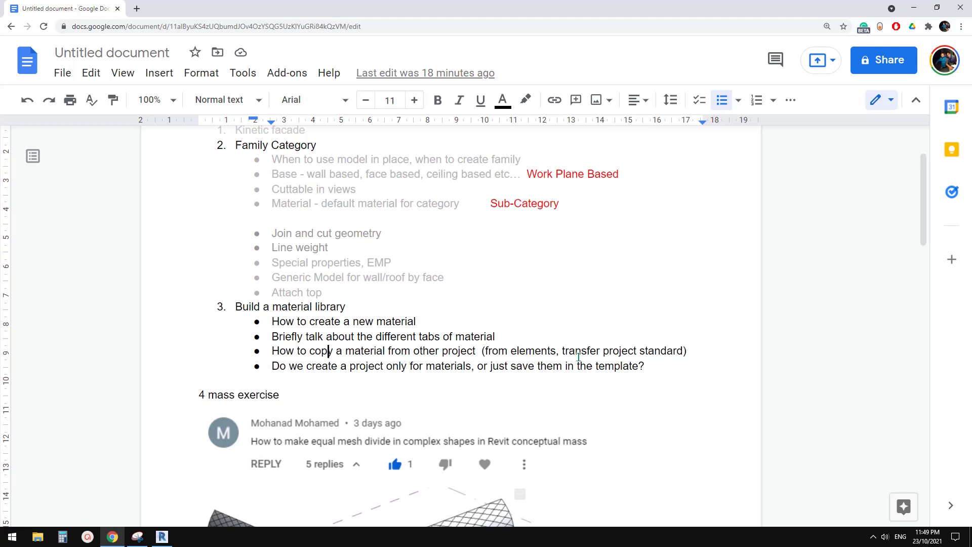
Return to Revit and create a new project with no template file and the metric system of measurement.
{"action": "left_click", "coordinate": [162, 536]}
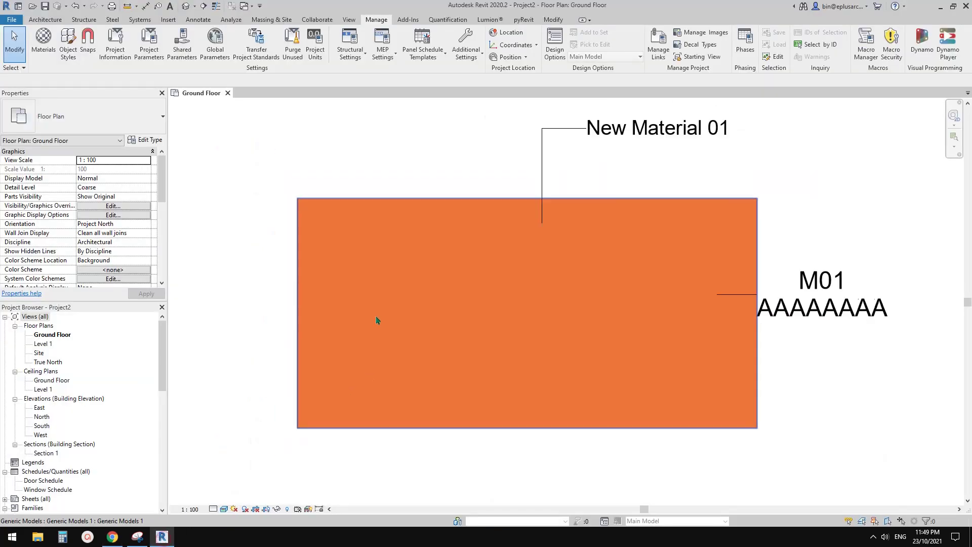
{"action": "middle_click_drag", "start_coordinate": [376, 317], "coordinate": [331, 312]}
{"action": "scroll", "coordinate": [404, 282], "scroll_direction": "down", "scroll_amount": 1}
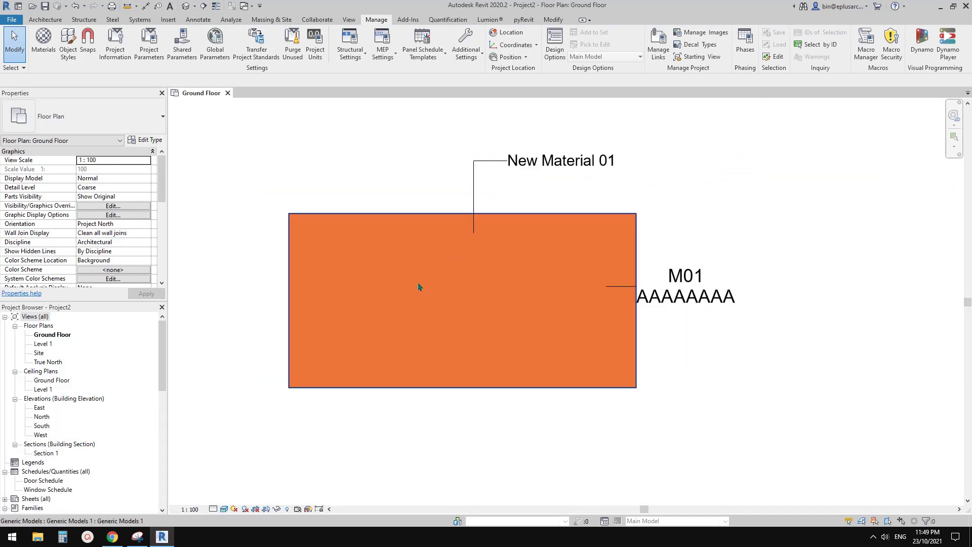
{"action": "scroll", "coordinate": [419, 284], "scroll_direction": "down", "scroll_amount": 2}
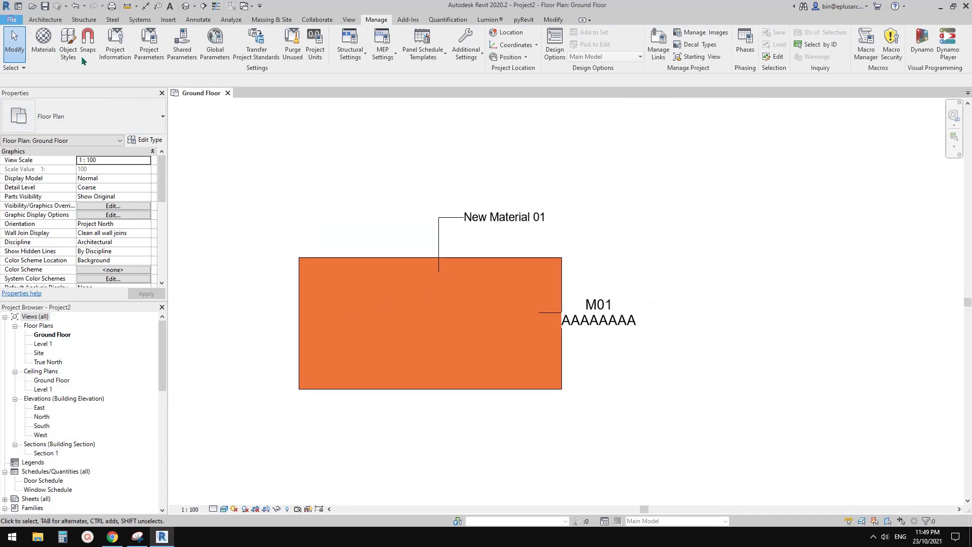
{"action": "left_click", "coordinate": [12, 19]}
{"action": "mouse_move", "coordinate": [35, 58]}
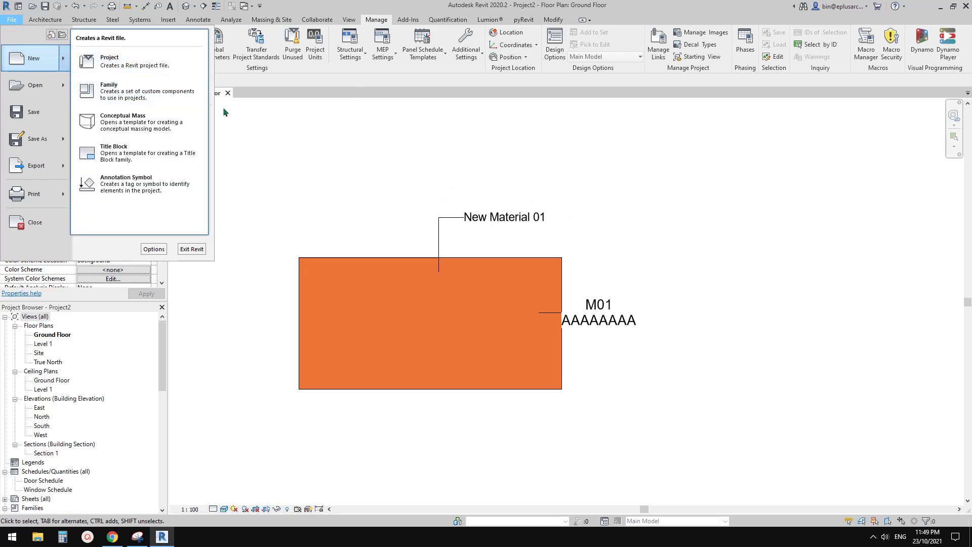
{"action": "left_click", "coordinate": [127, 66]}
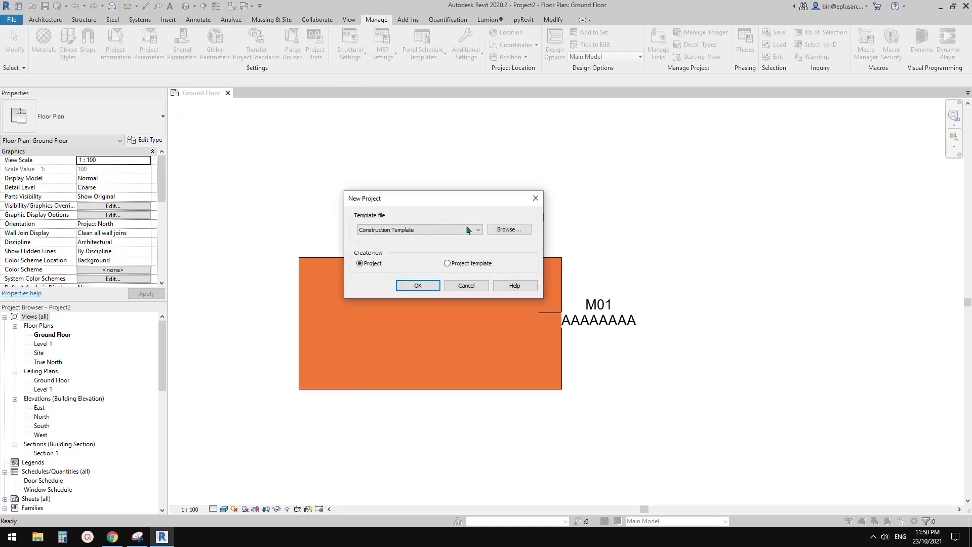
{"action": "left_click", "coordinate": [448, 232]}
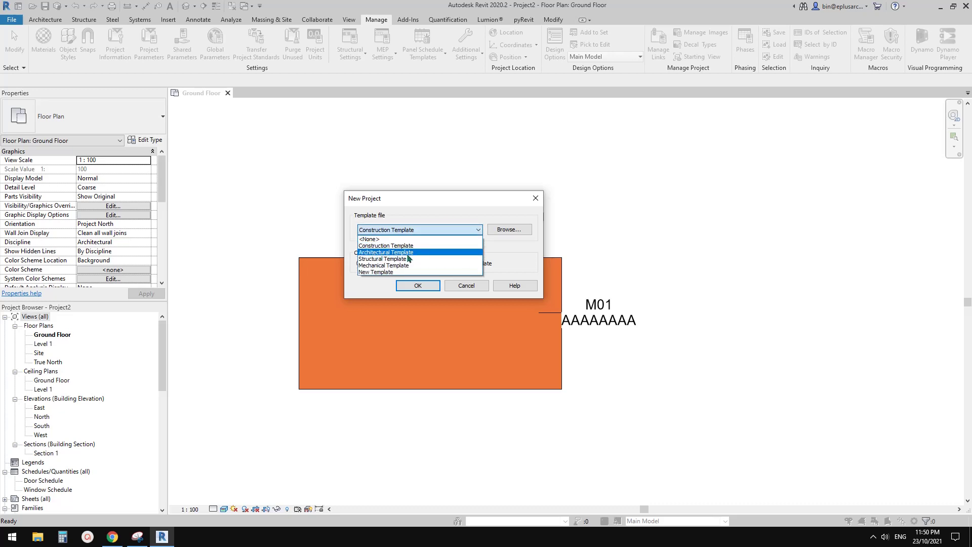
{"action": "left_click", "coordinate": [370, 239]}
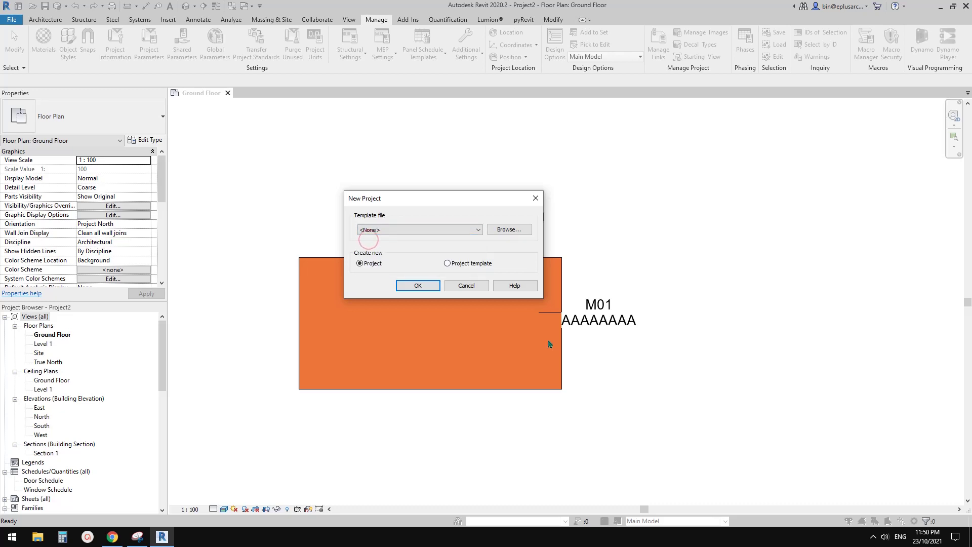
{"action": "left_click", "coordinate": [424, 285]}
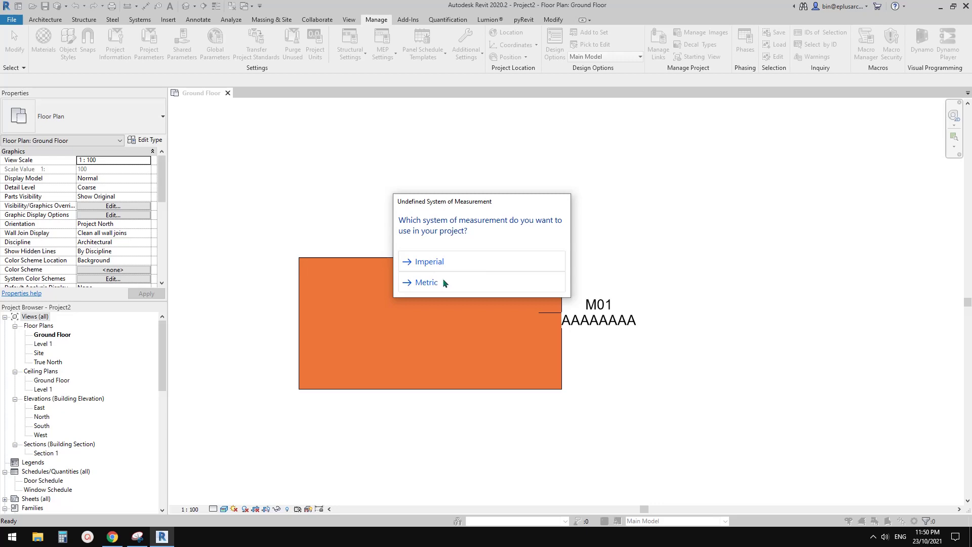
{"action": "left_click", "coordinate": [427, 282]}
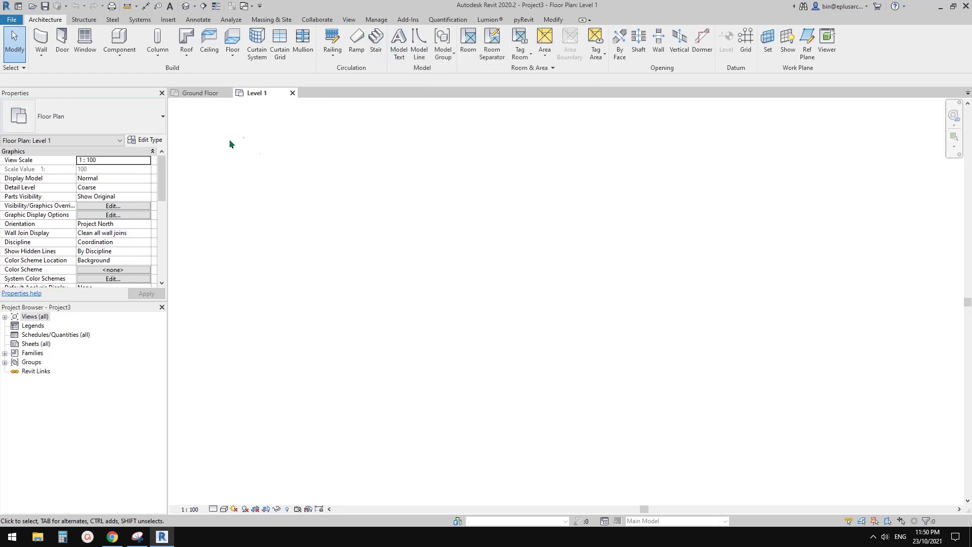
Look through the materials in the new project's material browser and close it.
{"action": "left_click", "coordinate": [376, 19]}
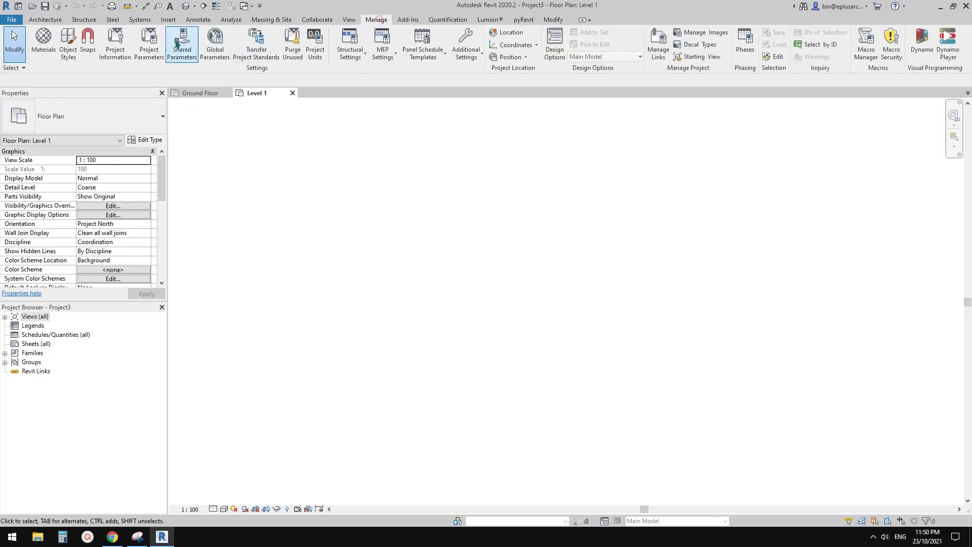
{"action": "left_click", "coordinate": [49, 40]}
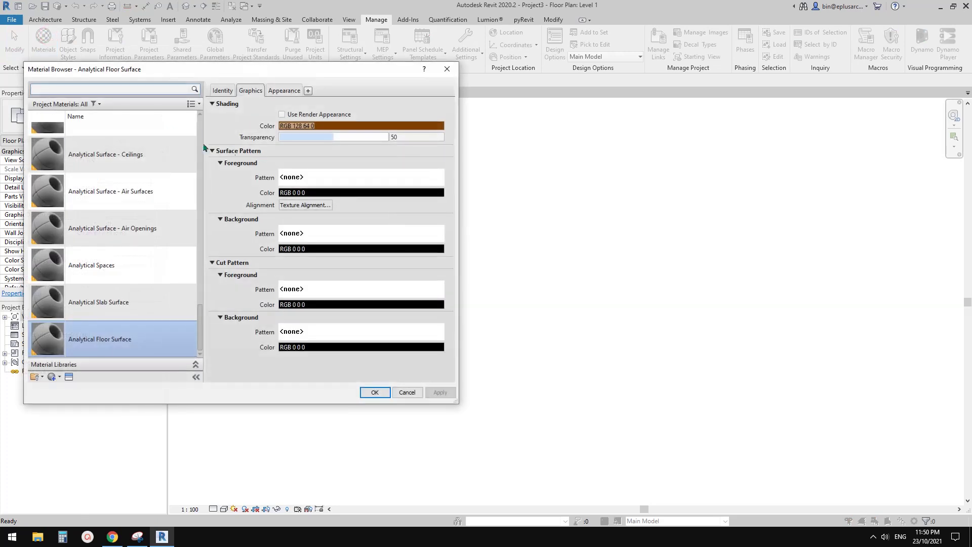
{"action": "left_click_drag", "start_coordinate": [200, 324], "coordinate": [198, 135]}
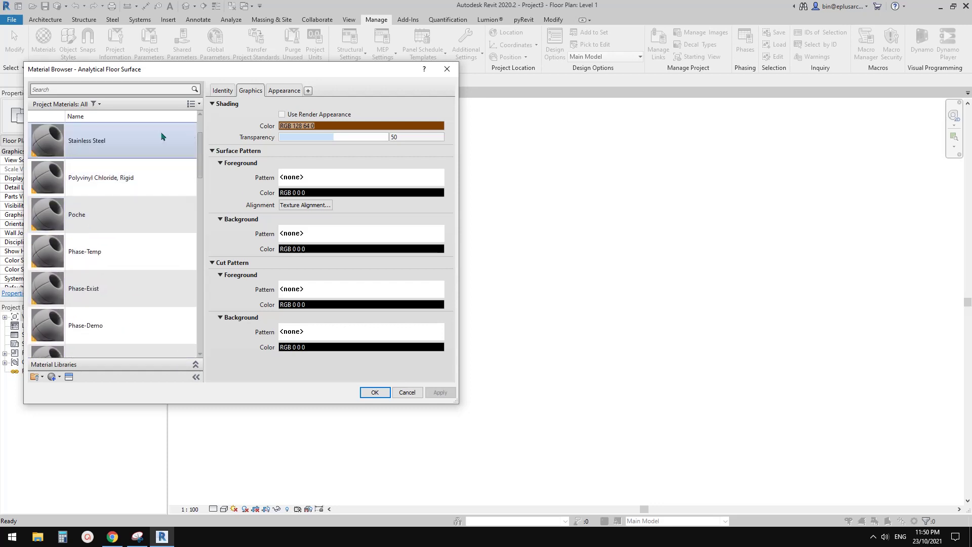
{"action": "left_click", "coordinate": [447, 69]}
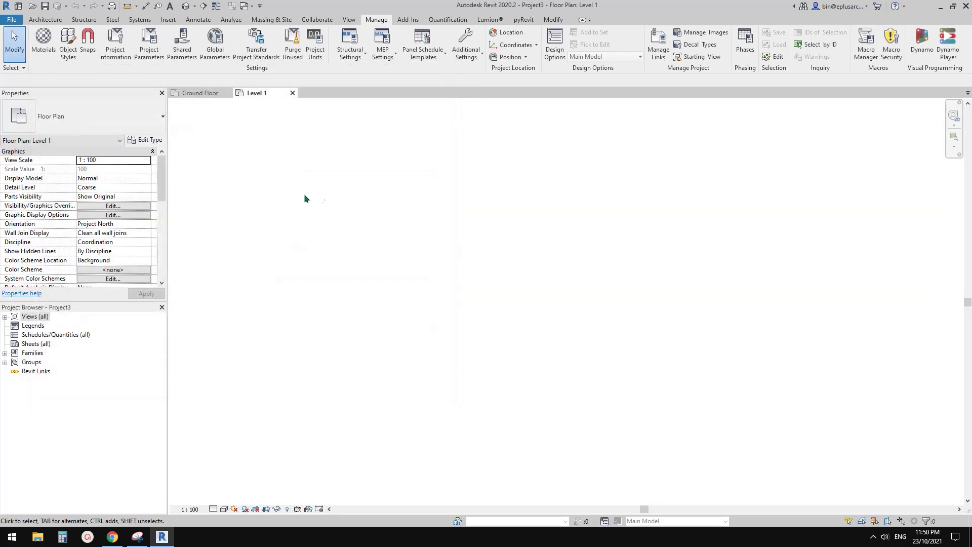
Check which basic, curtain and stacked wall types the new project offers, and leave the Wall command.
{"action": "key", "text": "w"}
{"action": "key", "text": "a"}
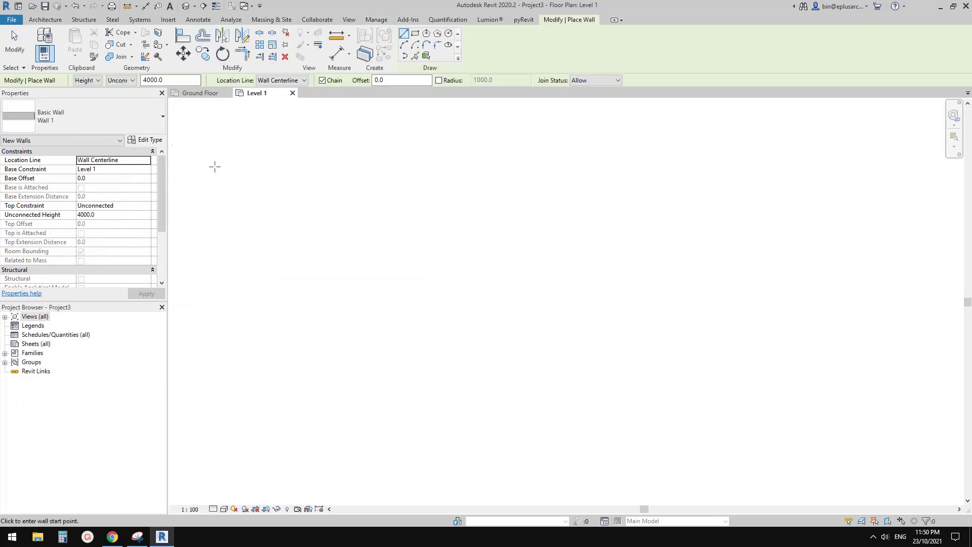
{"action": "left_click", "coordinate": [95, 109]}
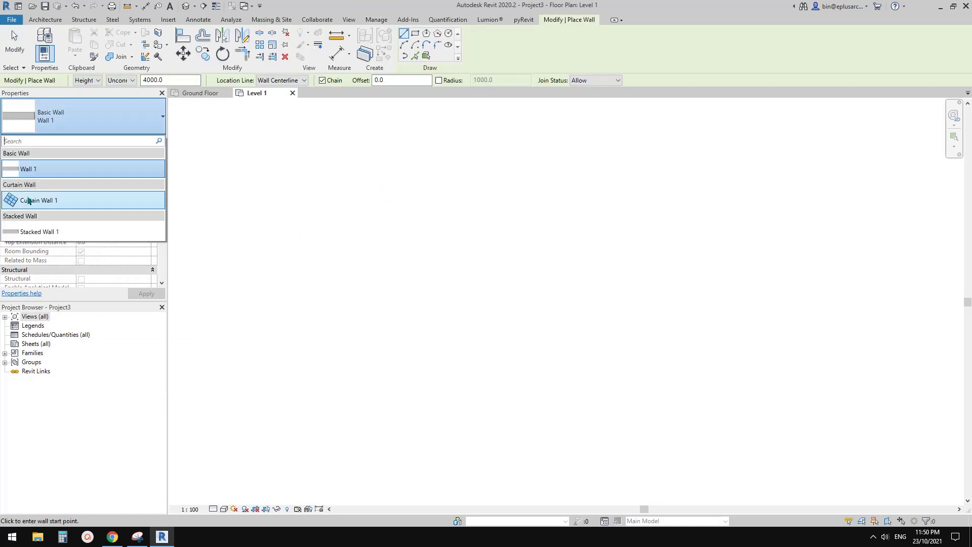
{"action": "left_click", "coordinate": [59, 231]}
{"action": "left_click", "coordinate": [362, 173]}
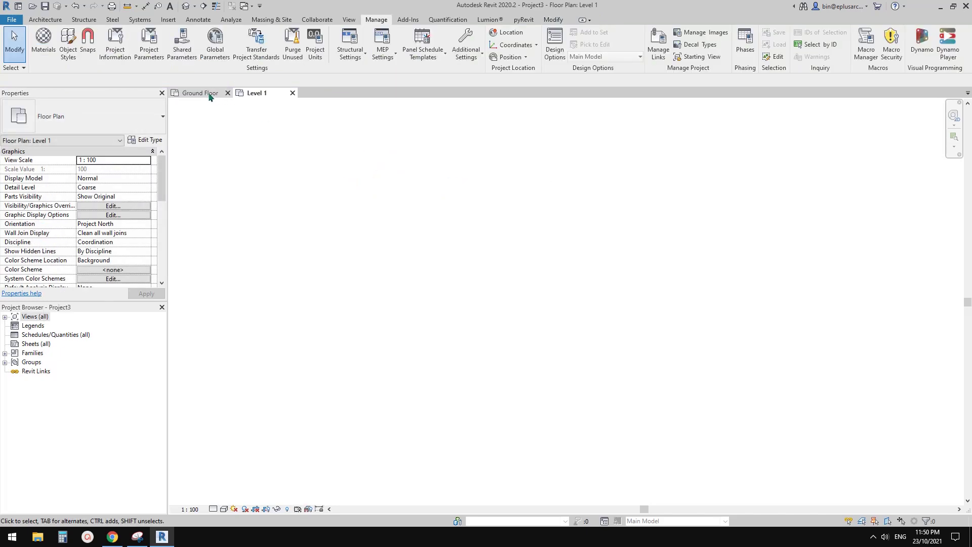
Copy the box with material New 01 from the Ground Floor plan and paste it into the new project's Level 1 plan.
{"action": "left_click", "coordinate": [209, 93]}
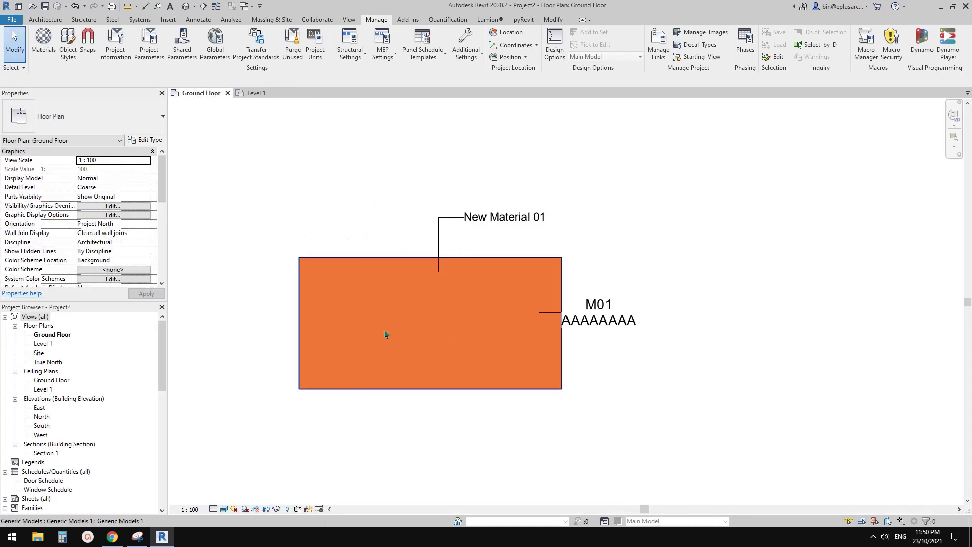
{"action": "left_click", "coordinate": [255, 93]}
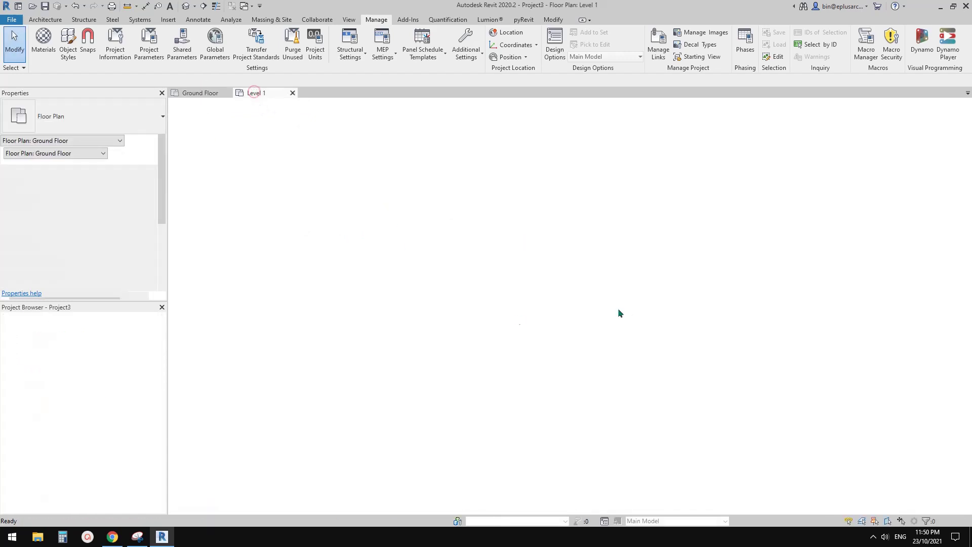
{"action": "left_click", "coordinate": [202, 94]}
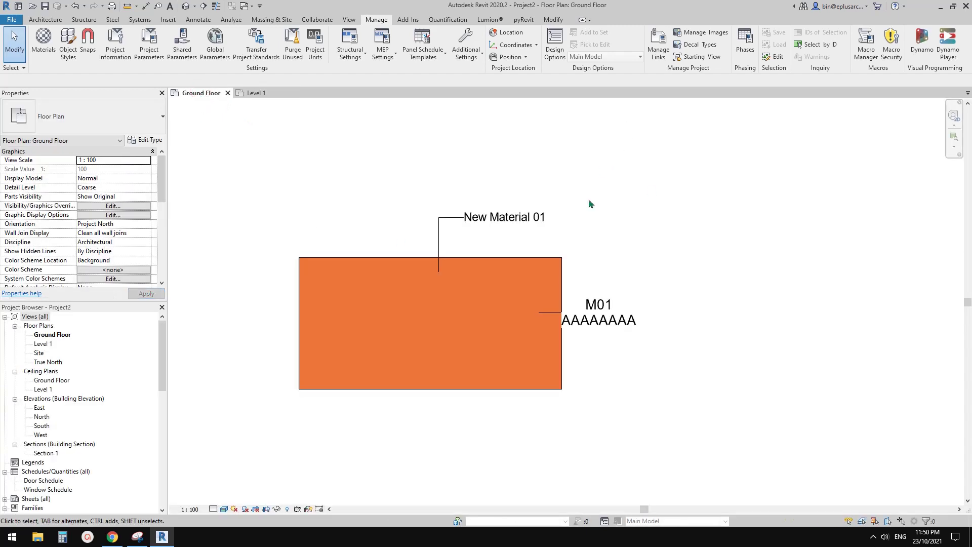
{"action": "left_click", "coordinate": [377, 312]}
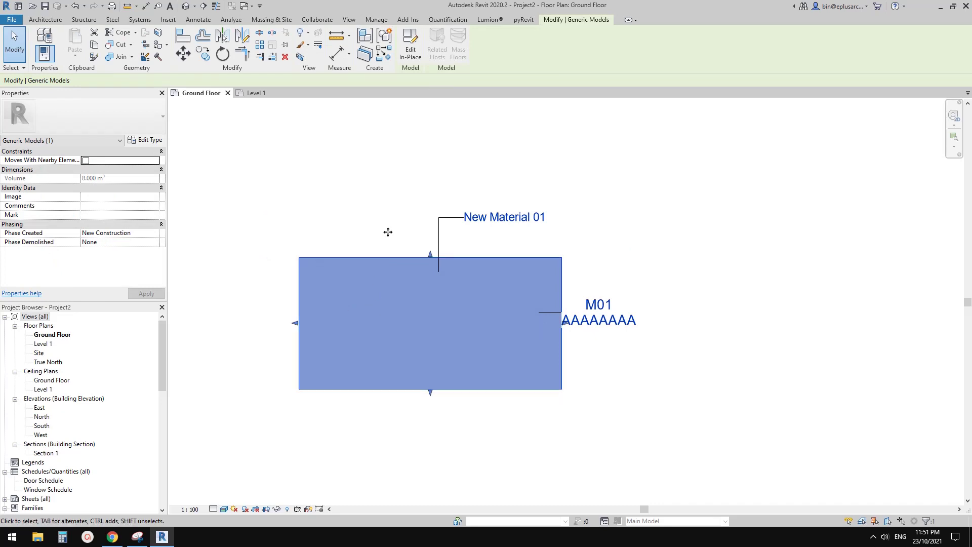
{"action": "left_click", "coordinate": [373, 197]}
{"action": "left_click", "coordinate": [453, 349]}
{"action": "left_click", "coordinate": [265, 92]}
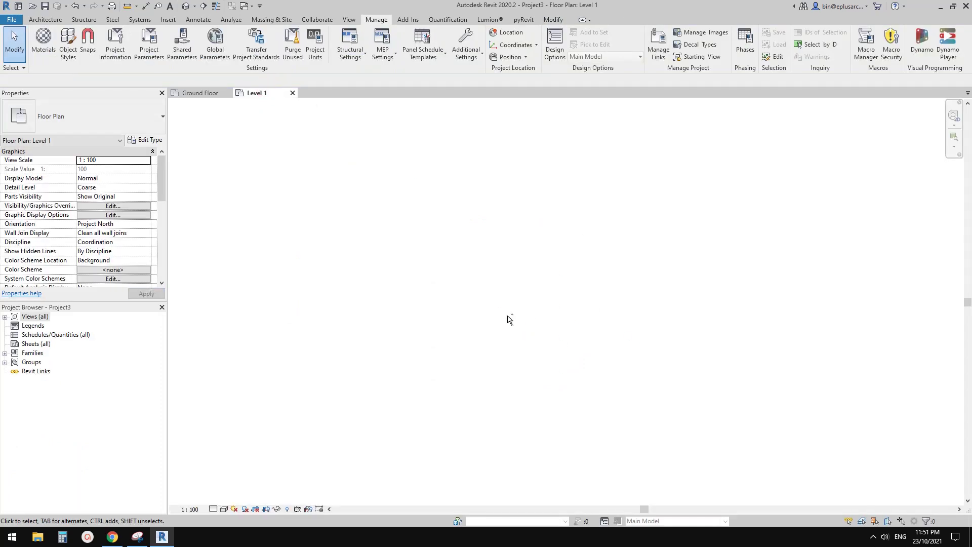
{"action": "key", "text": "ctrl+v"}
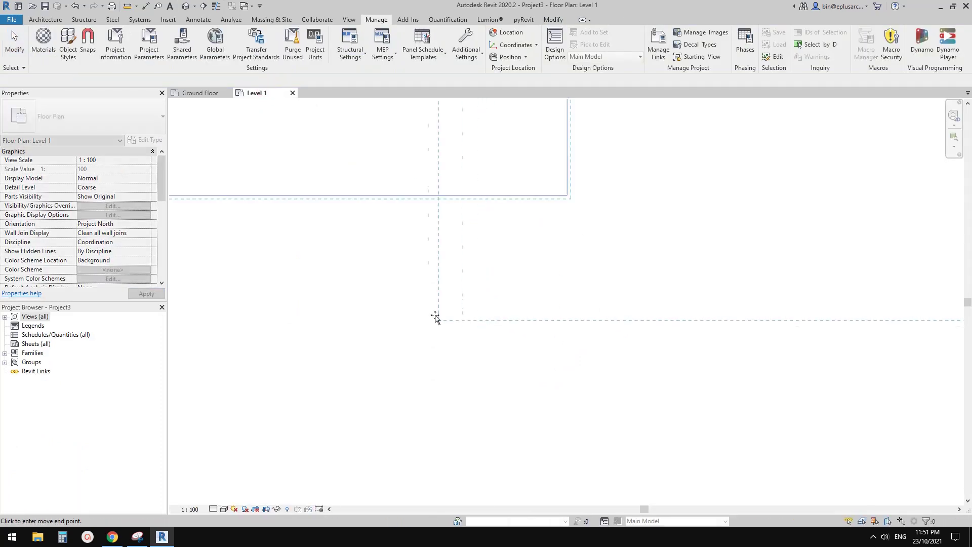
{"action": "left_click", "coordinate": [428, 316]}
{"action": "left_click", "coordinate": [465, 399]}
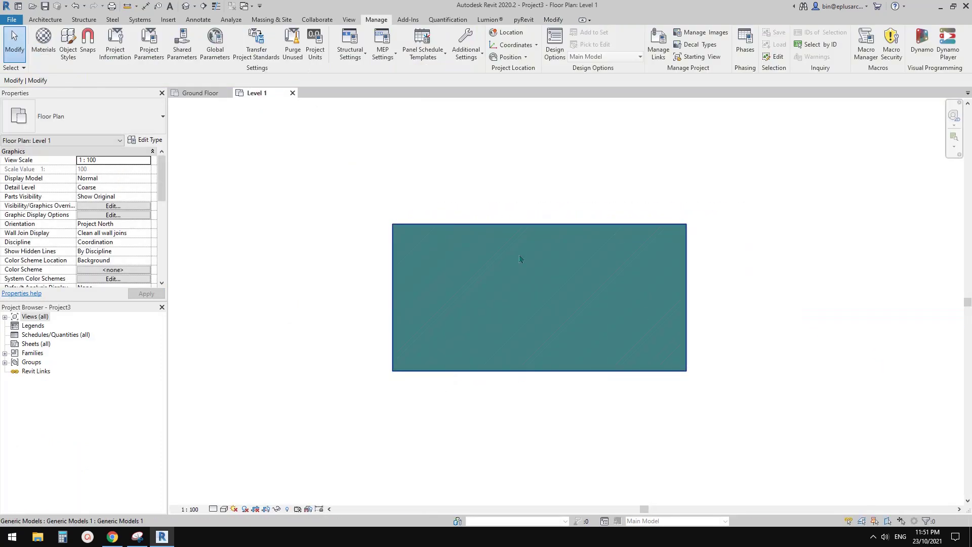
Delete the pasted box from the Level 1 plan.
{"action": "scroll", "coordinate": [557, 294], "scroll_direction": "up", "scroll_amount": 2}
{"action": "left_click", "coordinate": [408, 327]}
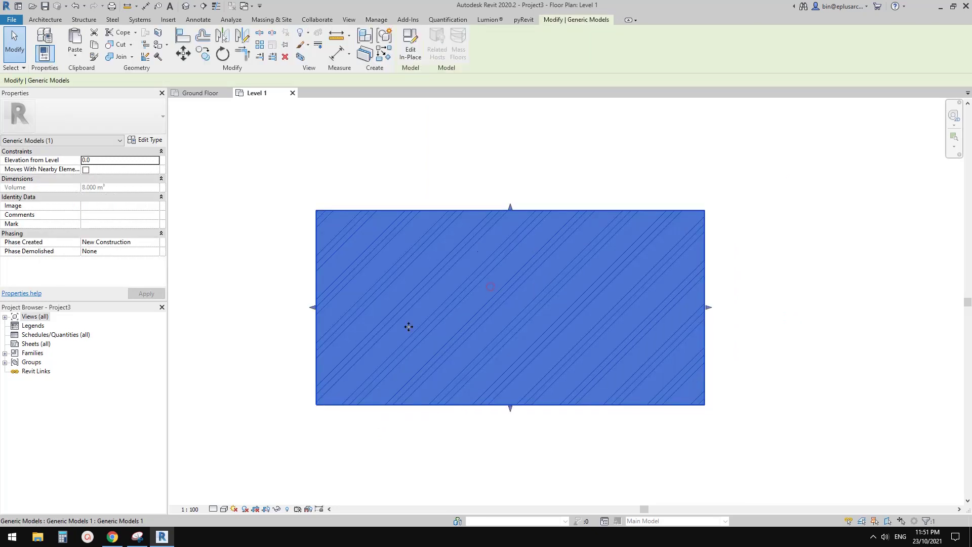
{"action": "key", "text": "Delete"}
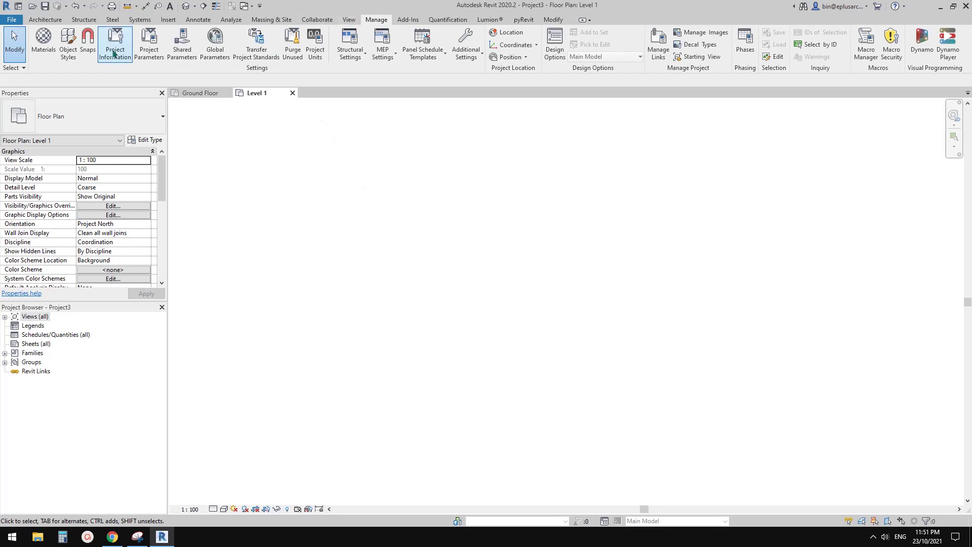
Check the graphics and appearance settings of material New 01 in the new project's material browser and close it.
{"action": "left_click", "coordinate": [44, 43]}
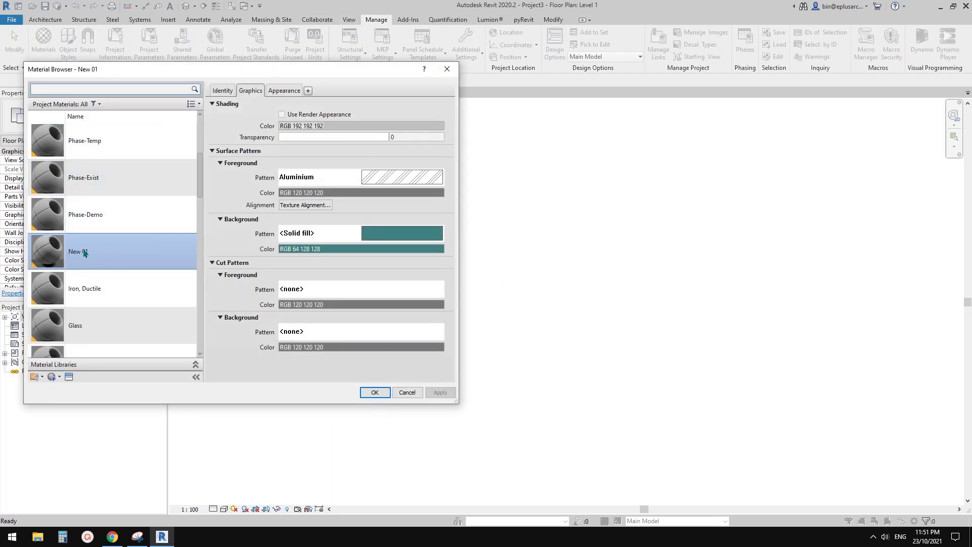
{"action": "left_click", "coordinate": [285, 92]}
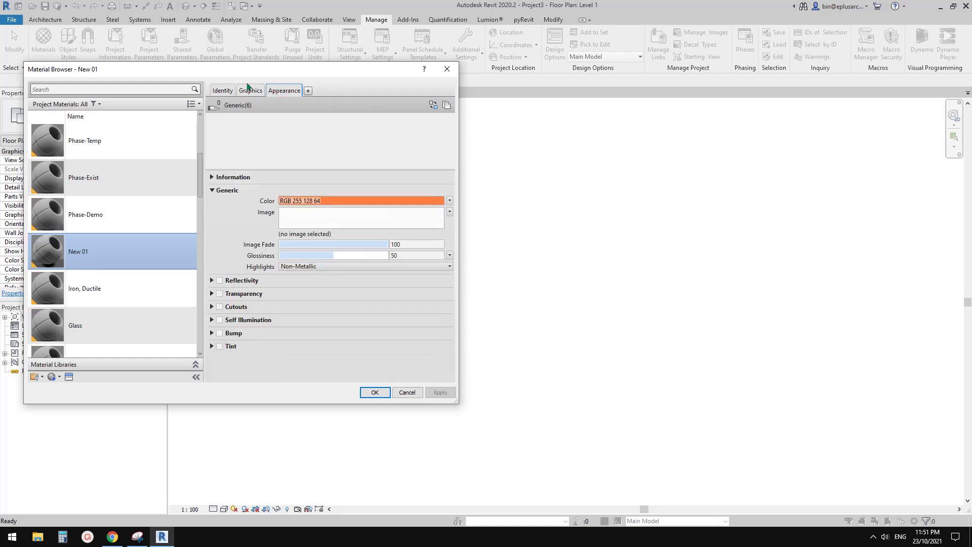
{"action": "left_click", "coordinate": [250, 90]}
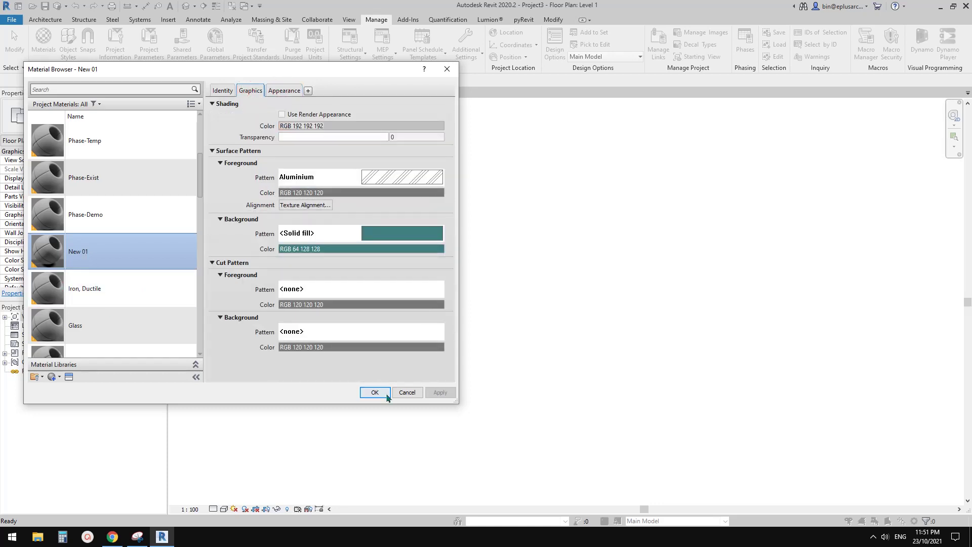
{"action": "left_click", "coordinate": [388, 393]}
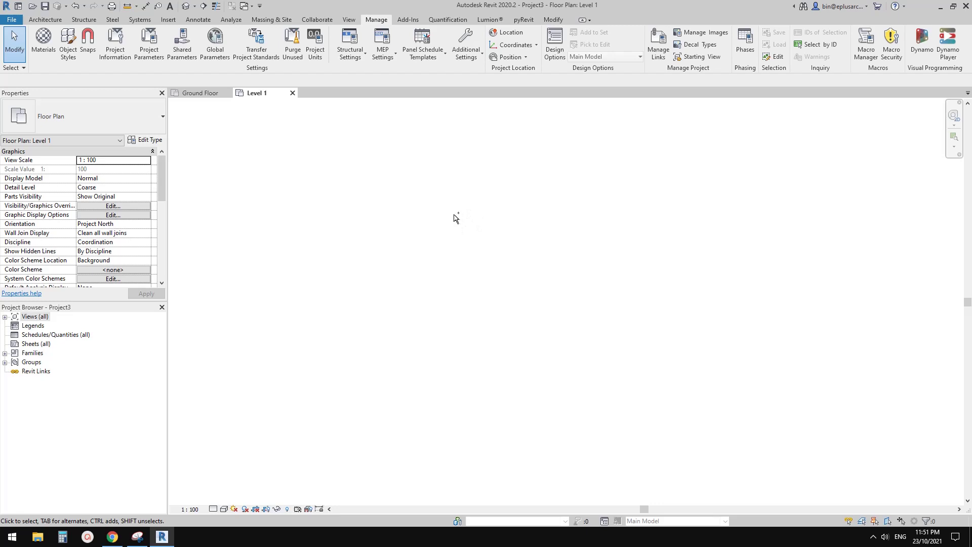
Delete material New 01 from the new project and accept the change.
{"action": "left_click", "coordinate": [43, 41]}
{"action": "right_click", "coordinate": [102, 248]}
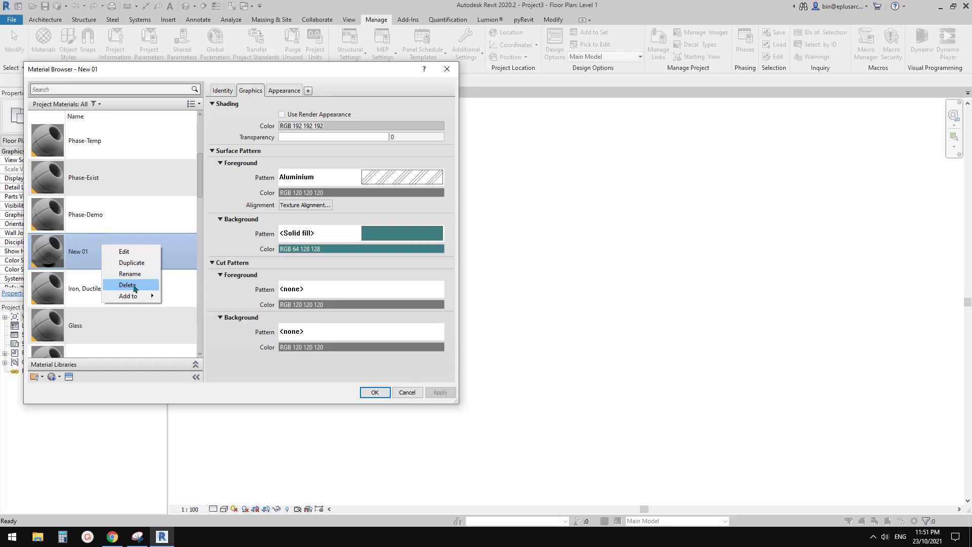
{"action": "left_click", "coordinate": [127, 285]}
{"action": "left_click", "coordinate": [374, 392]}
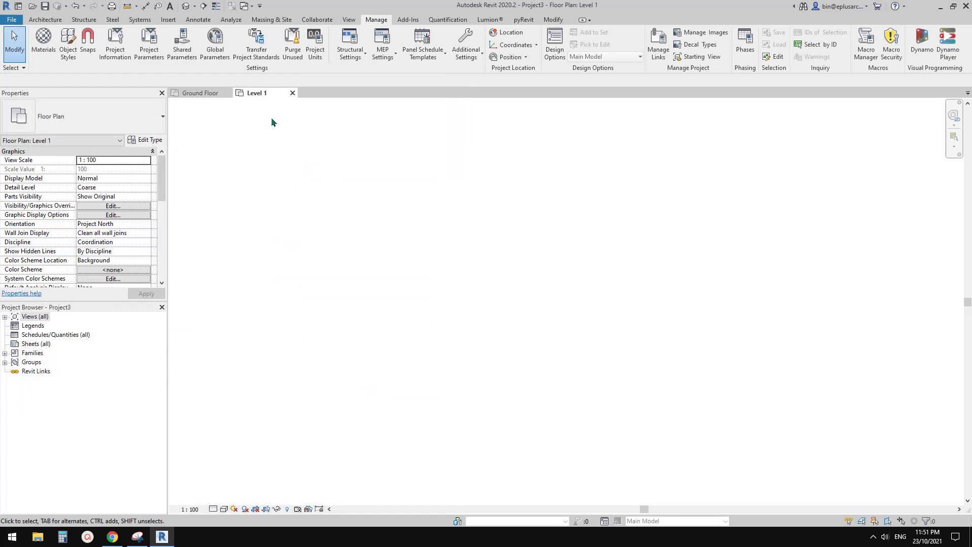
Begin transferring project standards into the new project, with Project2 as the project to copy from.
{"action": "left_click", "coordinate": [202, 94]}
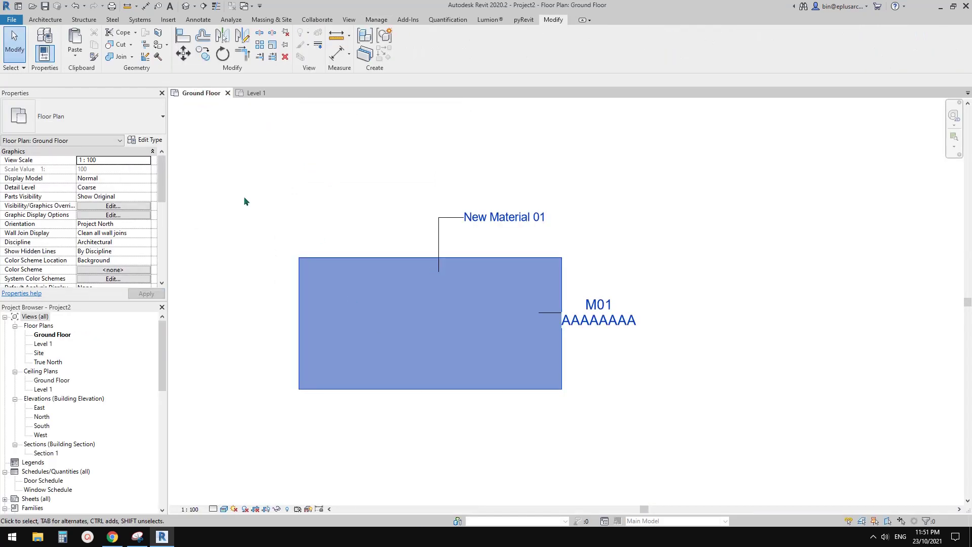
{"action": "left_click", "coordinate": [253, 94]}
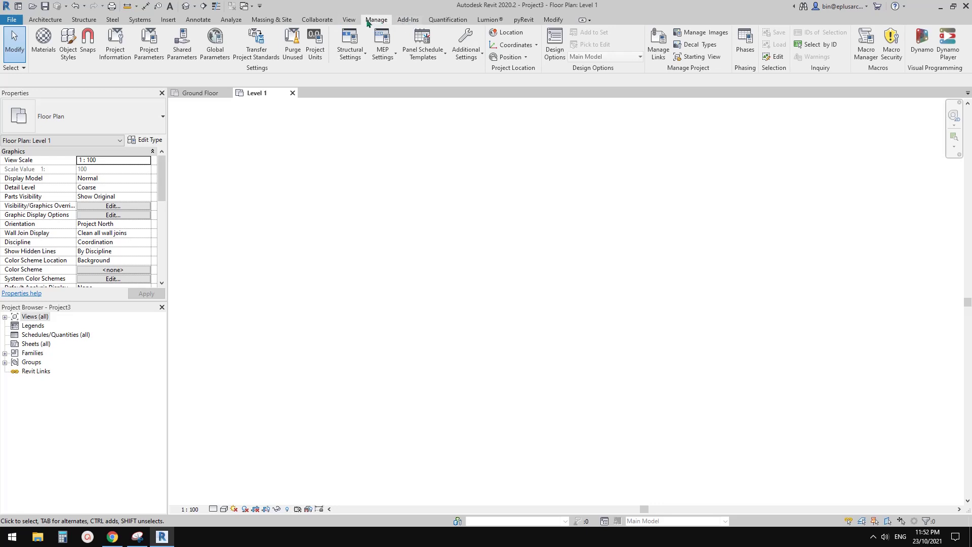
{"action": "left_click", "coordinate": [259, 56]}
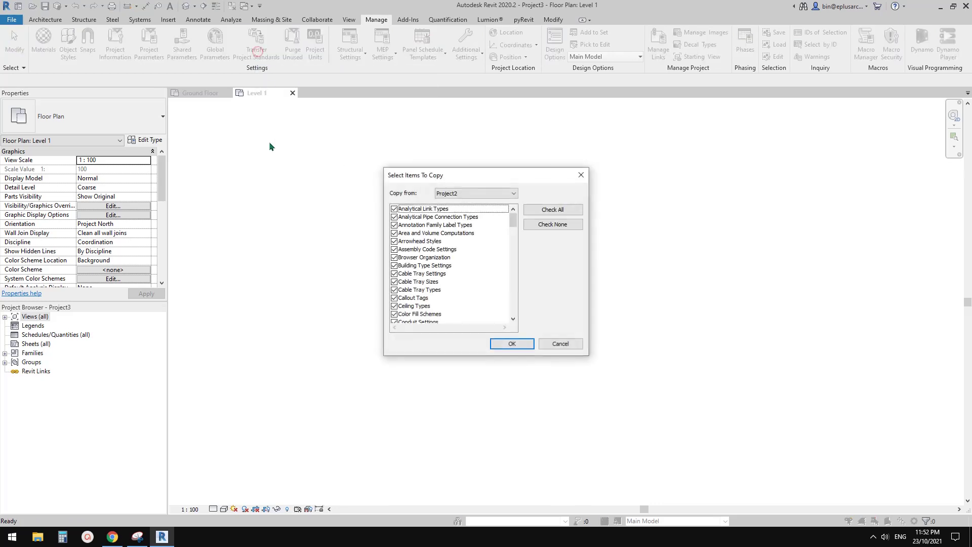
{"action": "left_click_drag", "start_coordinate": [485, 168], "coordinate": [500, 162]}
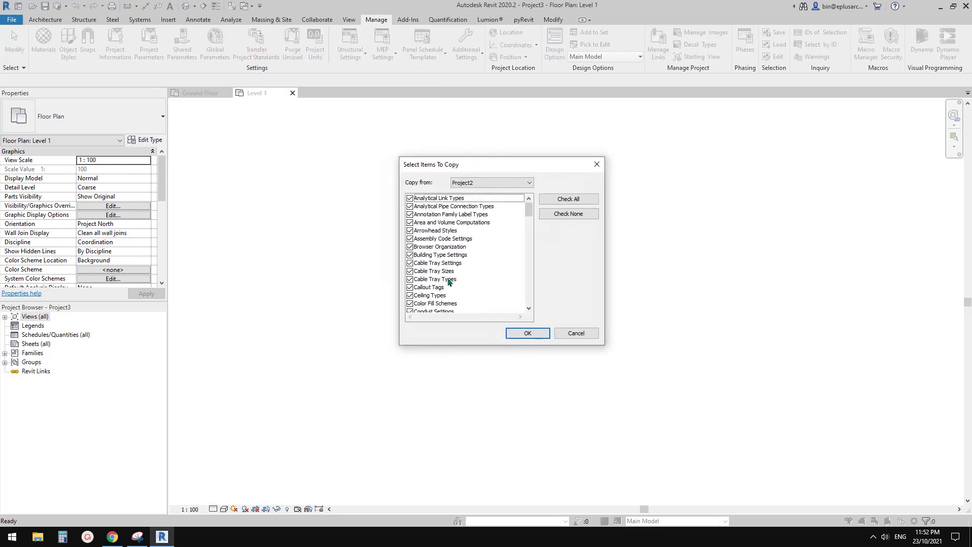
{"action": "left_click", "coordinate": [491, 183]}
{"action": "left_click", "coordinate": [492, 182]}
{"action": "left_click", "coordinate": [499, 182]}
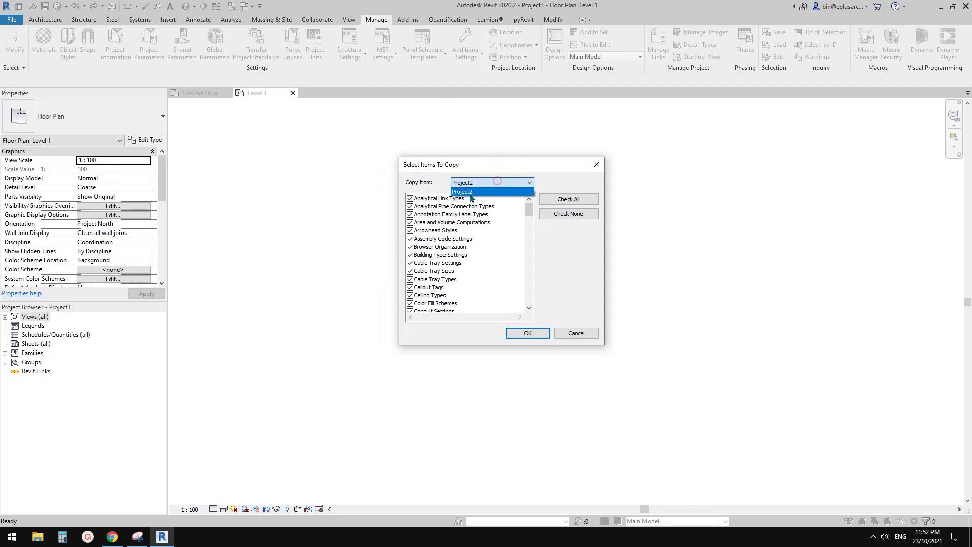
{"action": "left_click", "coordinate": [432, 181]}
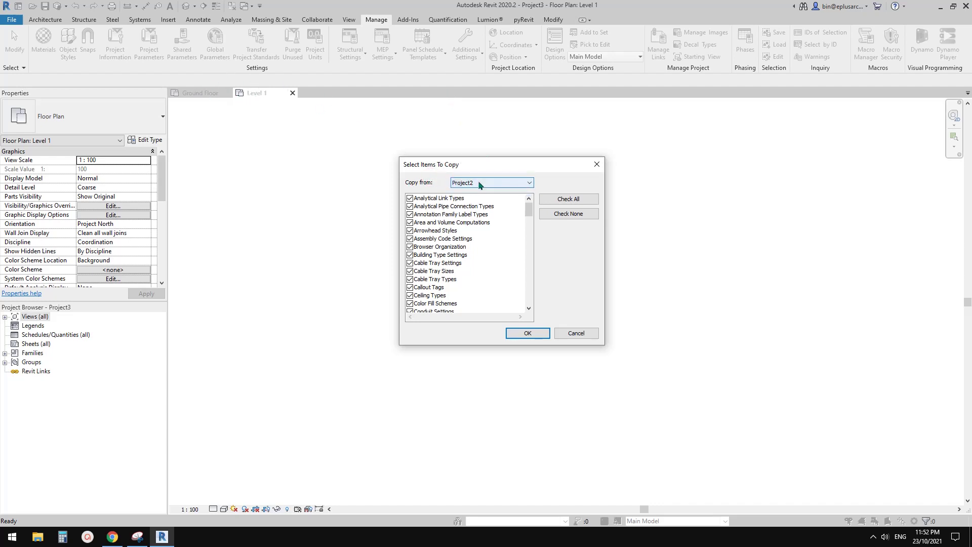
{"action": "left_click", "coordinate": [459, 183]}
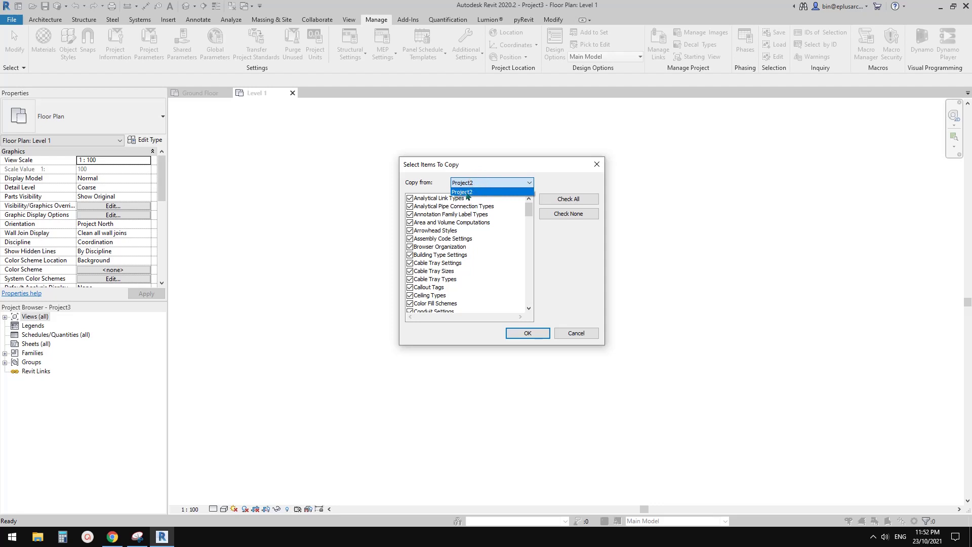
{"action": "left_click", "coordinate": [461, 193]}
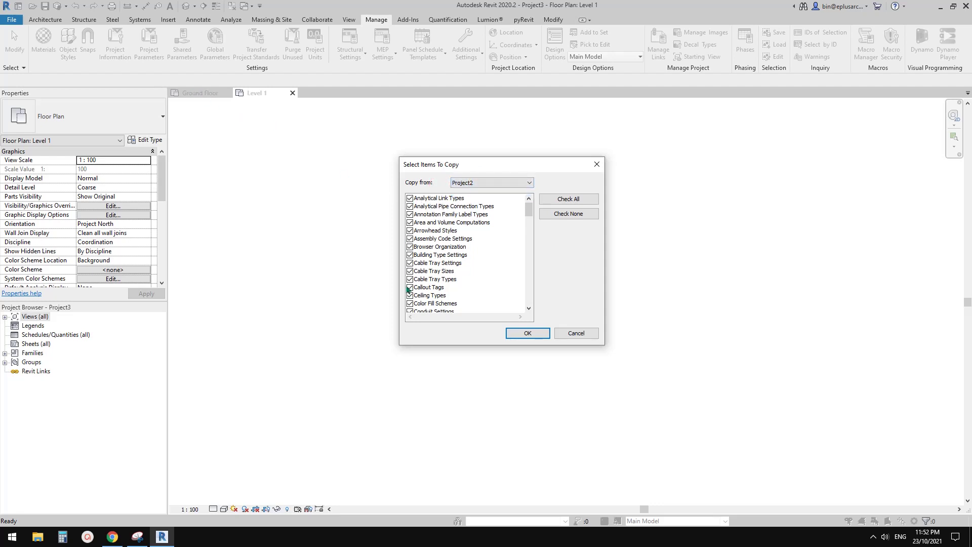
Exclude all items from the standards transfer except Materials and run the transfer.
{"action": "mouse_move", "coordinate": [528, 212]}
{"action": "left_mouse_down"}
{"action": "mouse_move", "coordinate": [523, 288]}
{"action": "mouse_move", "coordinate": [528, 216]}
{"action": "left_mouse_up"}
{"action": "scroll", "coordinate": [413, 228], "scroll_direction": "up", "scroll_amount": 2}
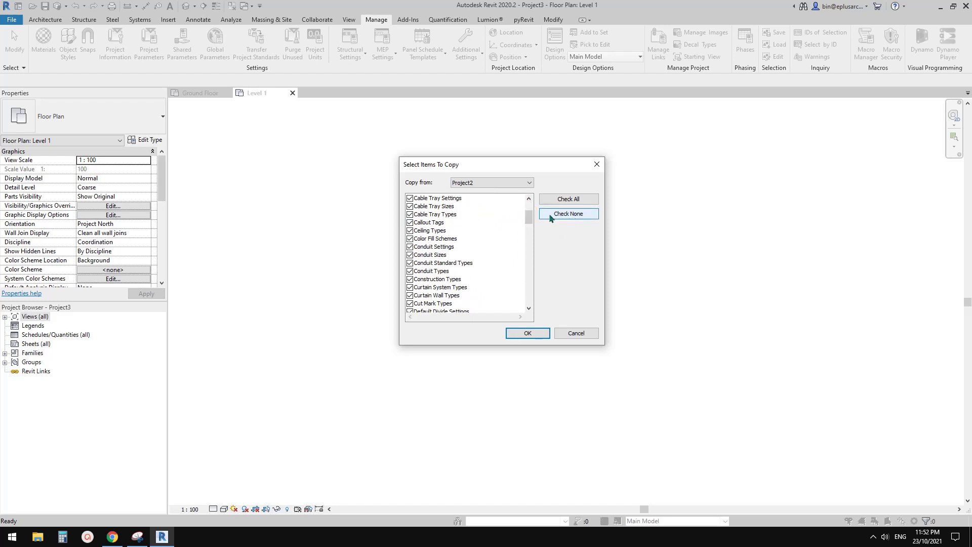
{"action": "left_click", "coordinate": [563, 215]}
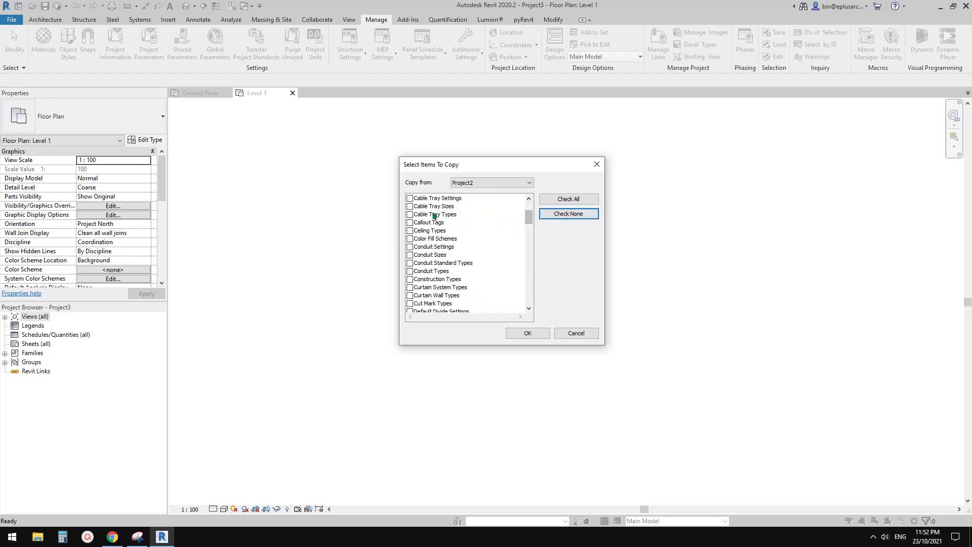
{"action": "left_click_drag", "start_coordinate": [529, 220], "coordinate": [528, 260]}
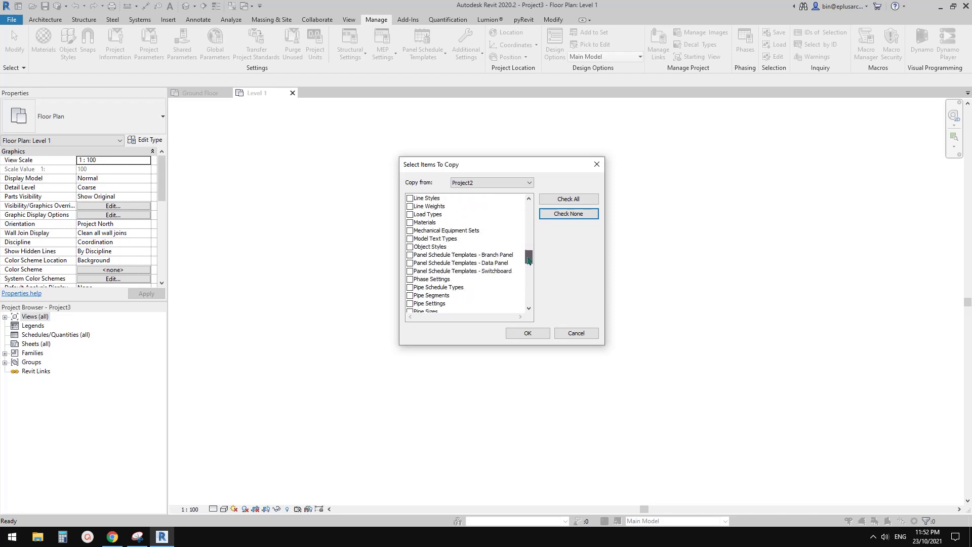
{"action": "left_click", "coordinate": [410, 223]}
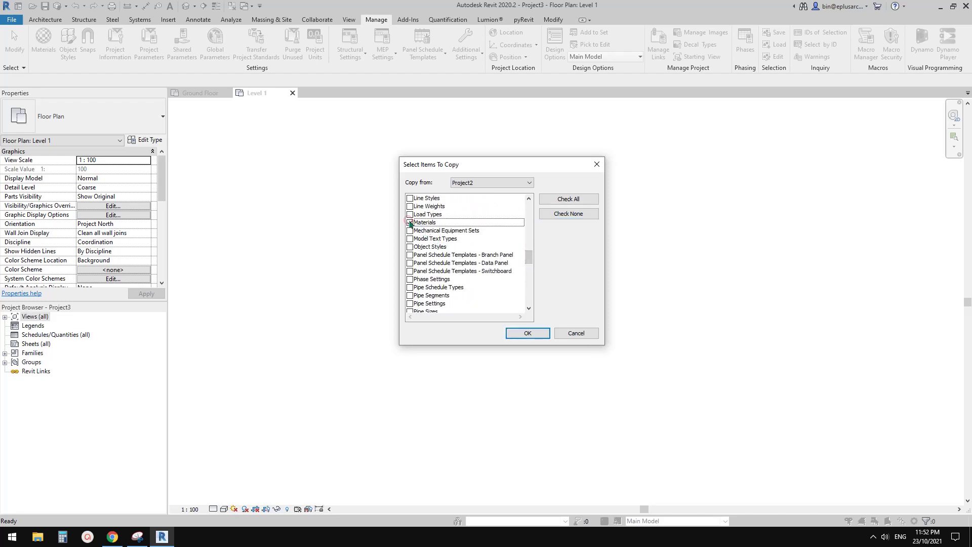
{"action": "left_click", "coordinate": [528, 332]}
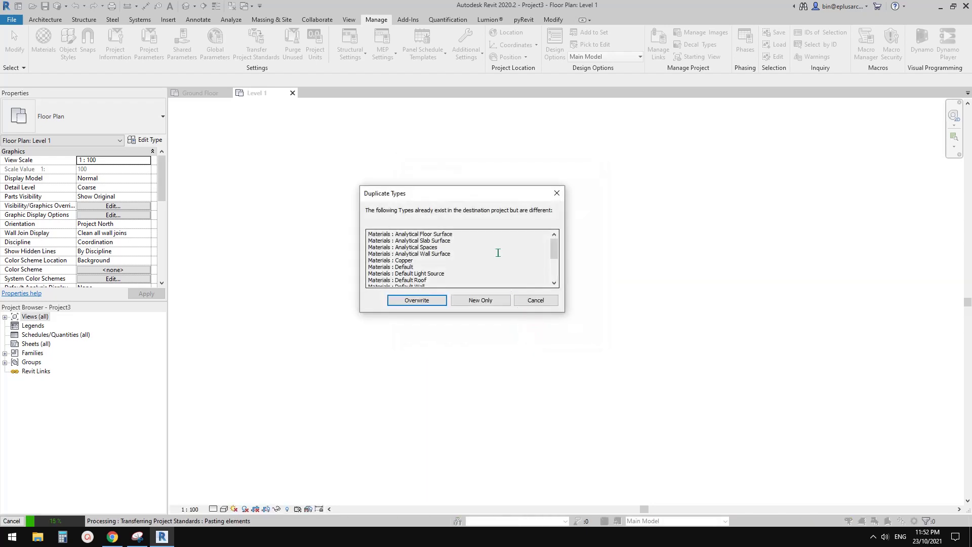
Review the duplicate material types and transfer only the new ones without overwriting existing materials.
{"action": "left_click_drag", "start_coordinate": [468, 193], "coordinate": [469, 160]}
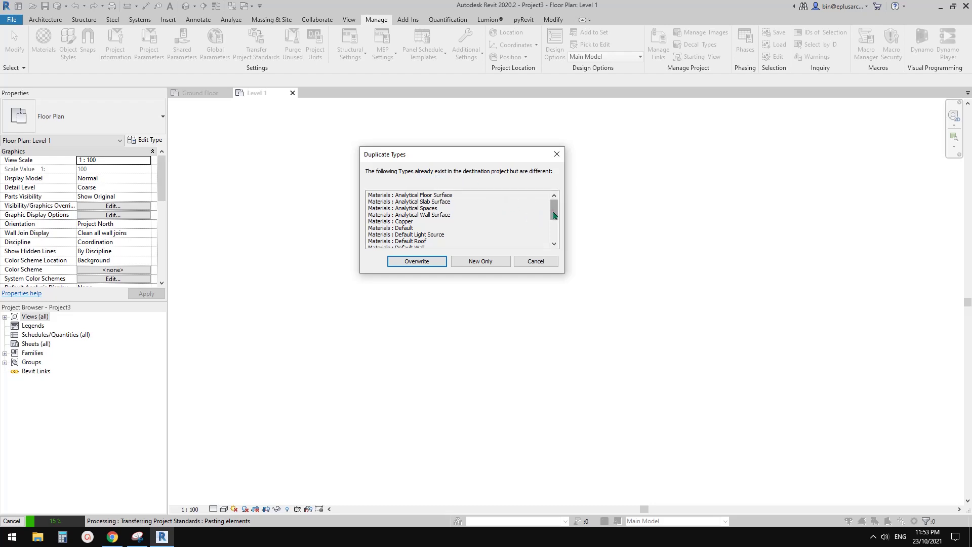
{"action": "left_click_drag", "start_coordinate": [553, 212], "coordinate": [555, 230]}
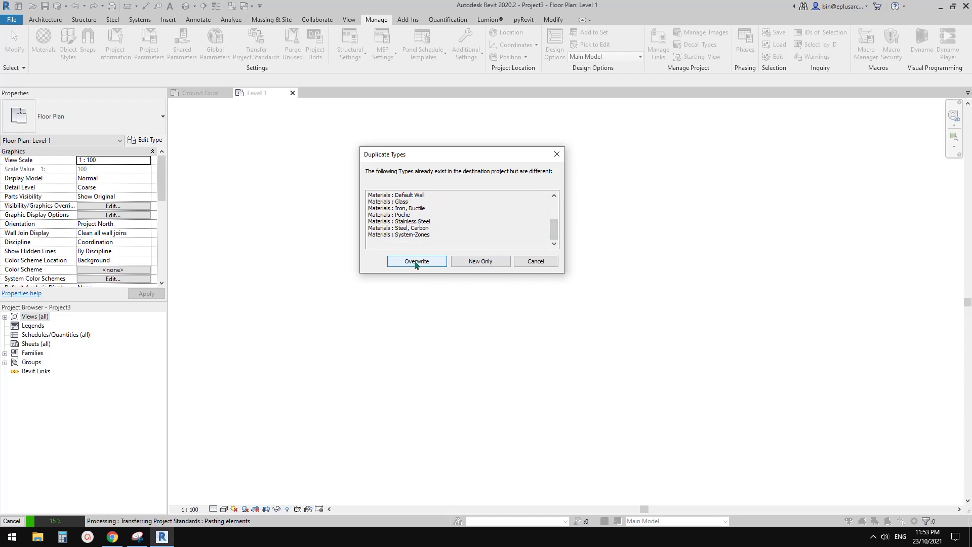
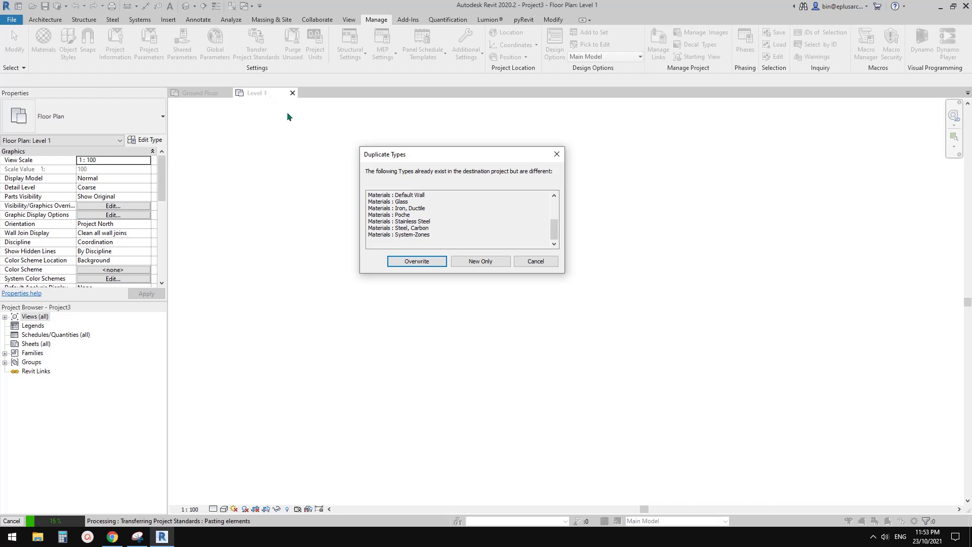
{"action": "left_click_drag", "start_coordinate": [452, 156], "coordinate": [429, 145]}
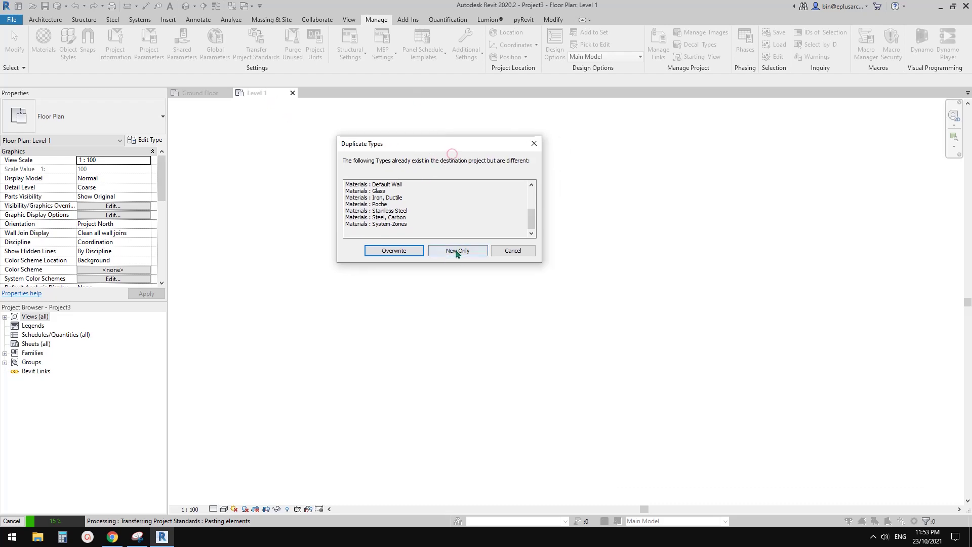
{"action": "left_click", "coordinate": [458, 252]}
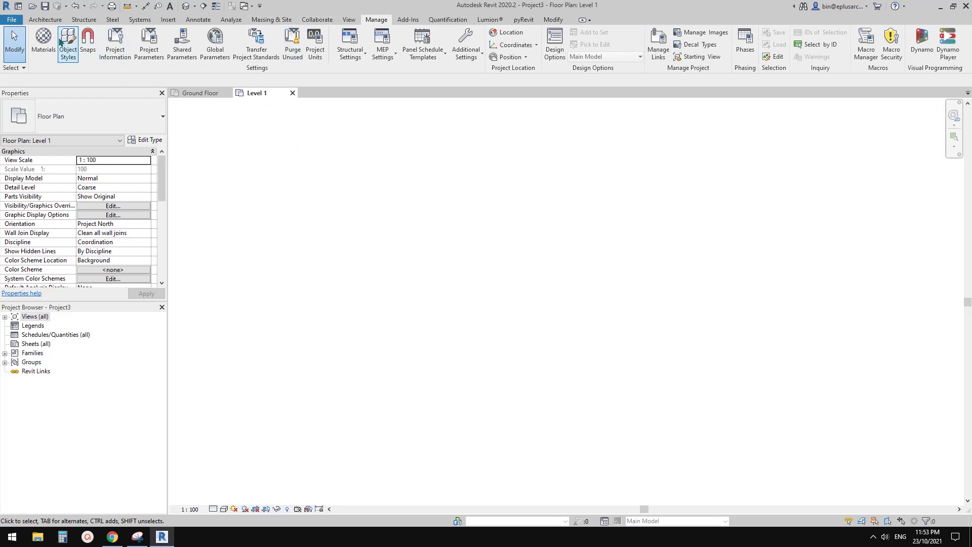
Check the graphics settings of the transferred material New 01 in the new project, leaving the material unchanged.
{"action": "left_click", "coordinate": [43, 43]}
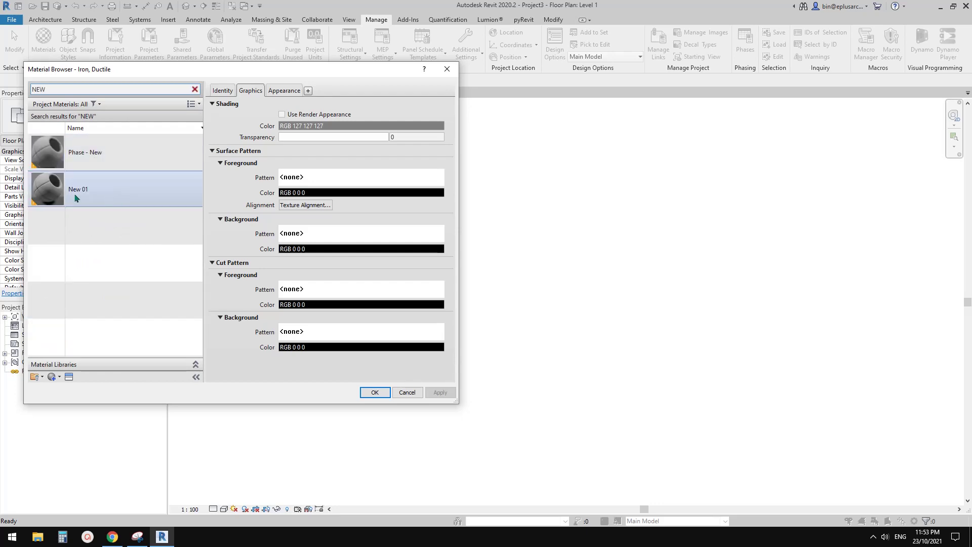
{"action": "left_click", "coordinate": [84, 191]}
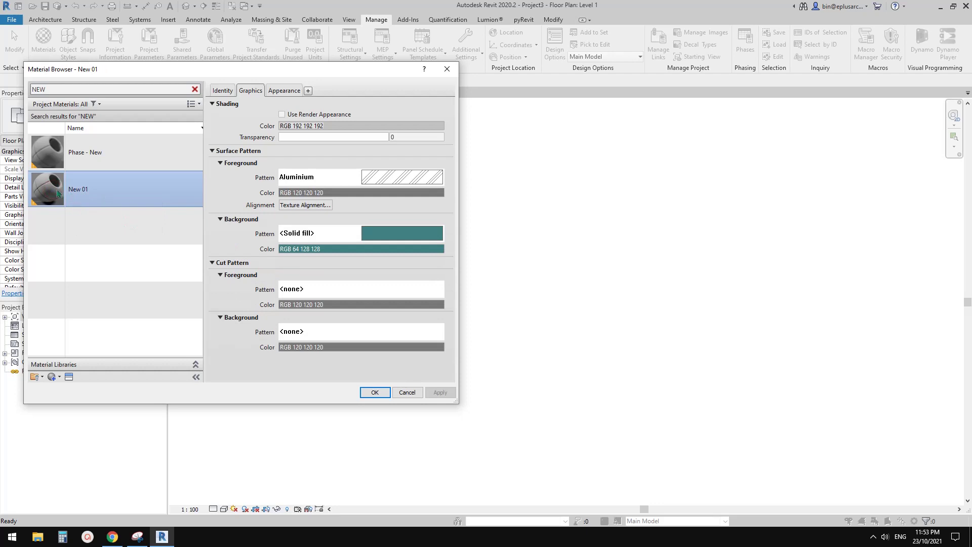
{"action": "left_click_drag", "start_coordinate": [352, 71], "coordinate": [435, 127]}
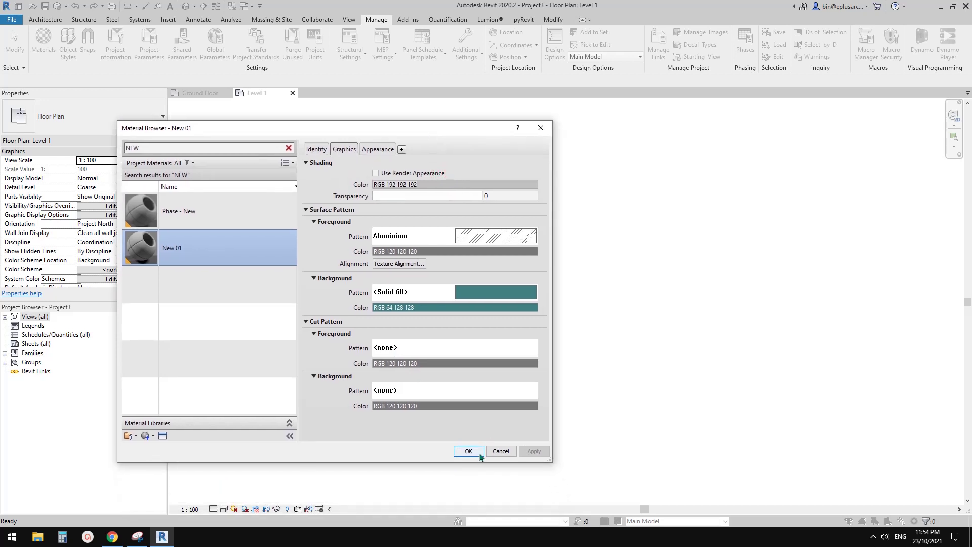
{"action": "left_click", "coordinate": [501, 451]}
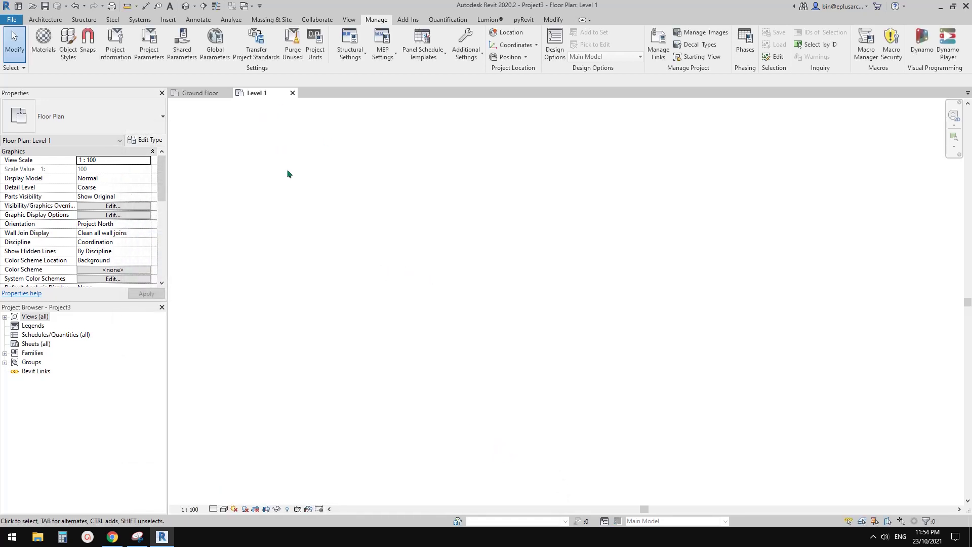
Switch to the Google Docs outline and review its point about keeping materials in a separate project or the template.
{"action": "left_click", "coordinate": [112, 536]}
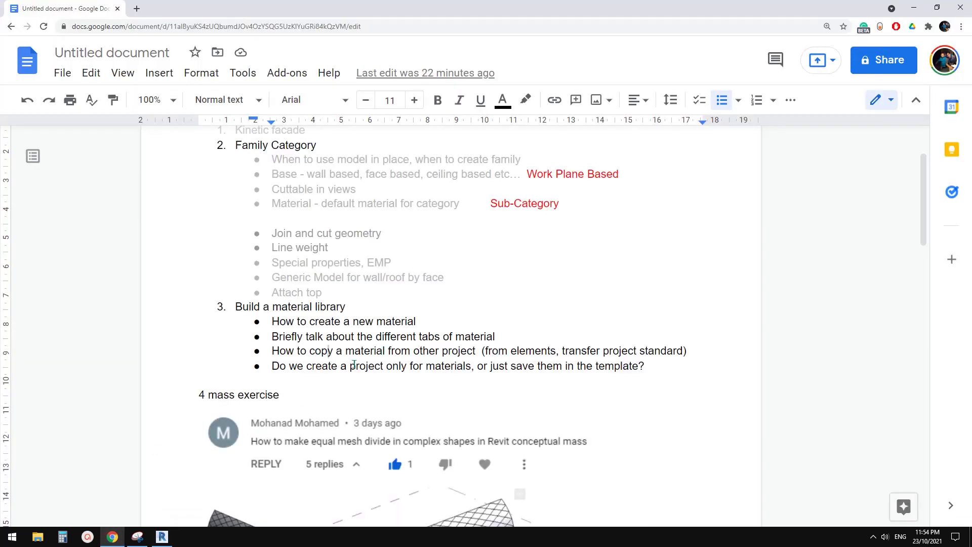
{"action": "mouse_move", "coordinate": [271, 366]}
{"action": "left_mouse_down"}
{"action": "mouse_move", "coordinate": [659, 369]}
{"action": "mouse_move", "coordinate": [272, 366]}
{"action": "left_mouse_up"}
{"action": "left_click", "coordinate": [687, 372]}
{"action": "left_click", "coordinate": [317, 368]}
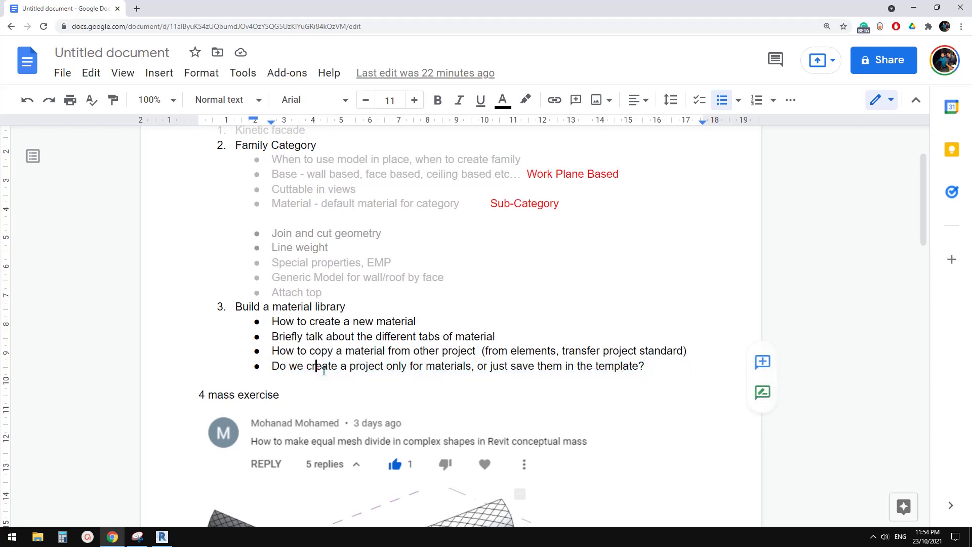
{"action": "left_click", "coordinate": [361, 369]}
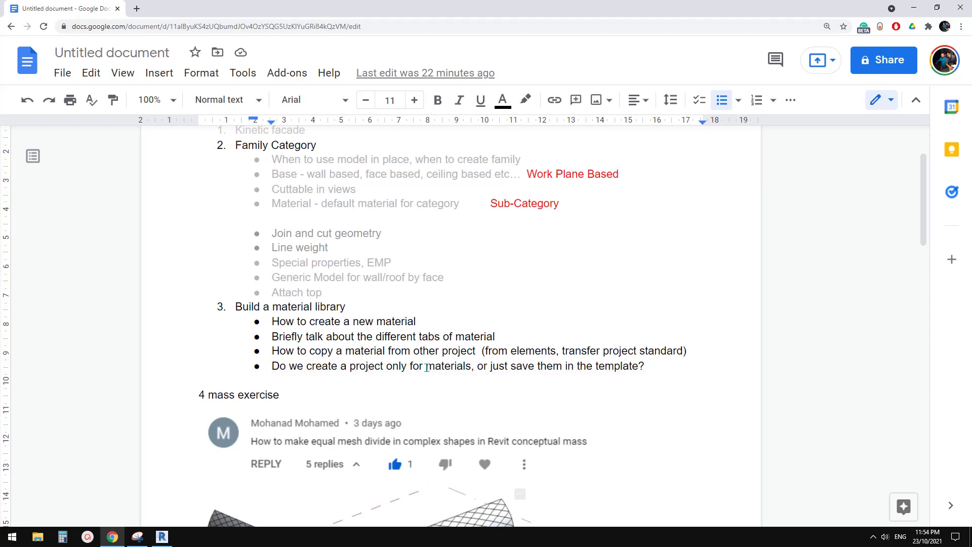
Return to Revit's Ground Floor plan of Project2 and browse the project's material list.
{"action": "left_click", "coordinate": [170, 538]}
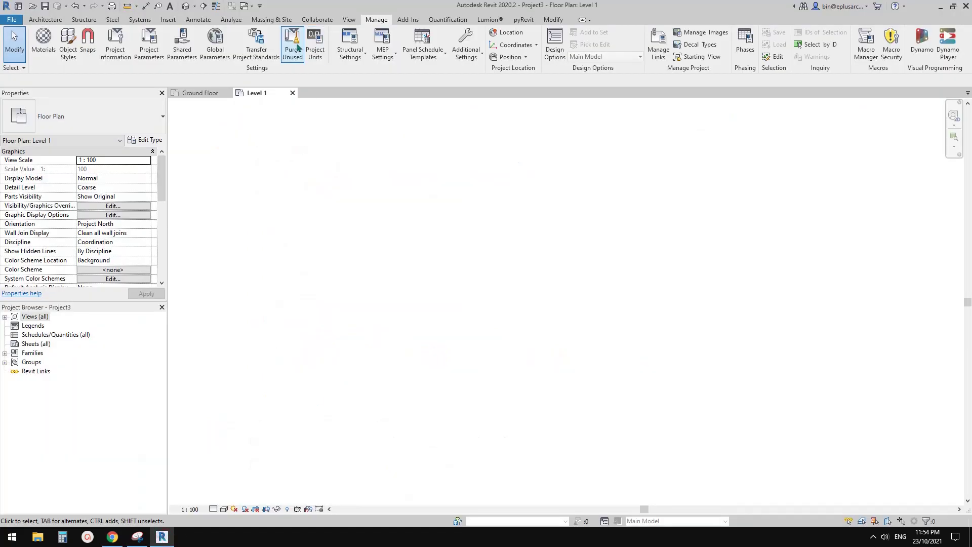
{"action": "left_click", "coordinate": [201, 93]}
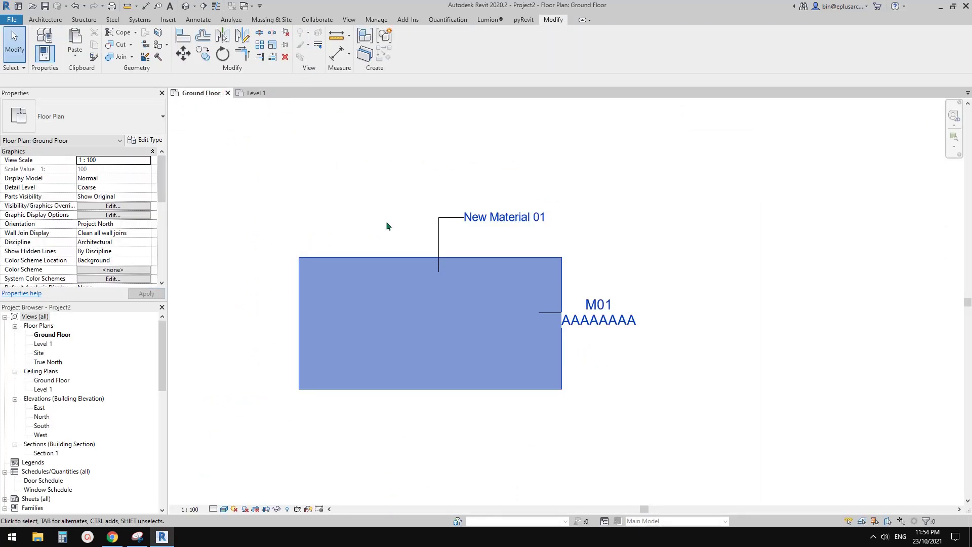
{"action": "middle_click_drag", "start_coordinate": [328, 197], "coordinate": [411, 196]}
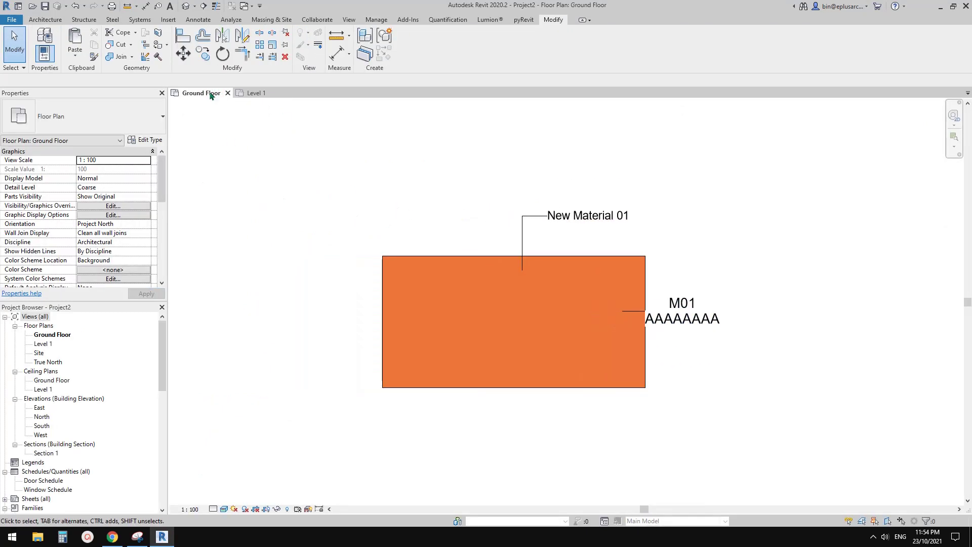
{"action": "left_click", "coordinate": [376, 20]}
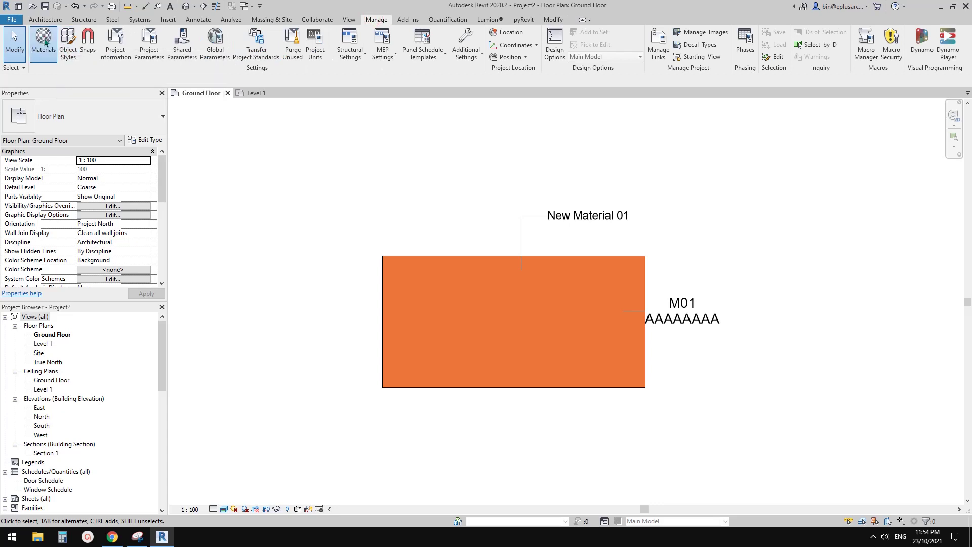
{"action": "left_click", "coordinate": [45, 42]}
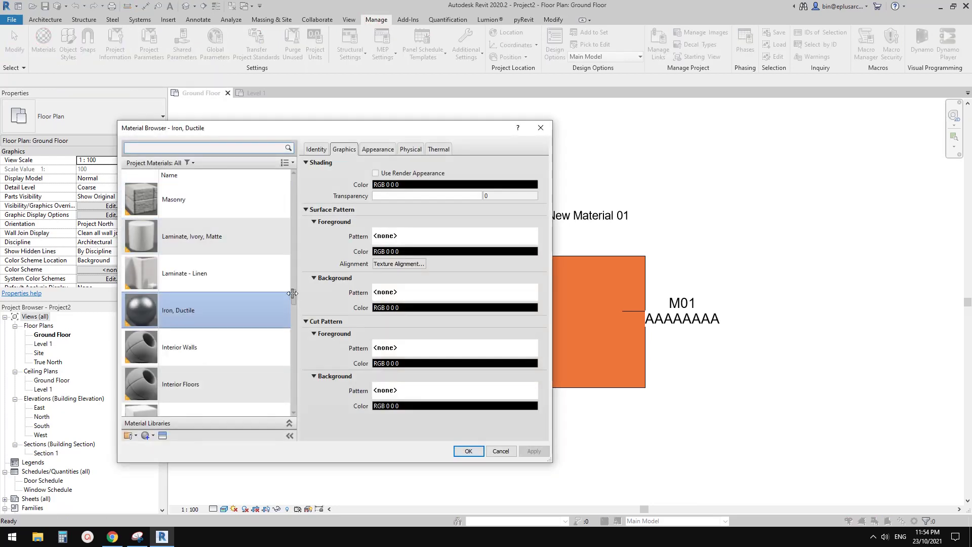
{"action": "left_click_drag", "start_coordinate": [293, 294], "coordinate": [293, 265]}
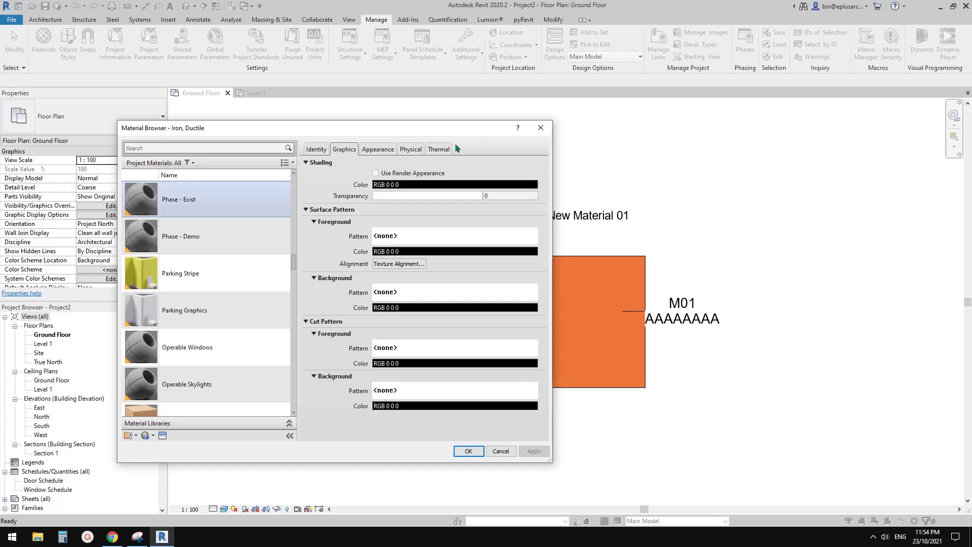
{"action": "left_click", "coordinate": [540, 128]}
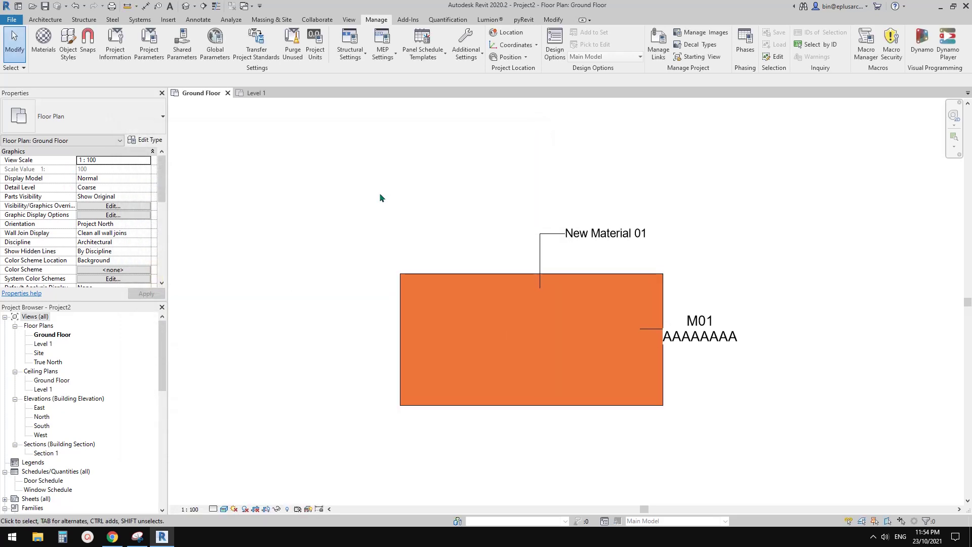
Draw a straight horizontal Brick veneer - 250 timber wall above the orange generic model in the Ground Floor plan.
{"action": "key", "text": "w"}
{"action": "key", "text": "a"}
{"action": "left_click", "coordinate": [117, 121]}
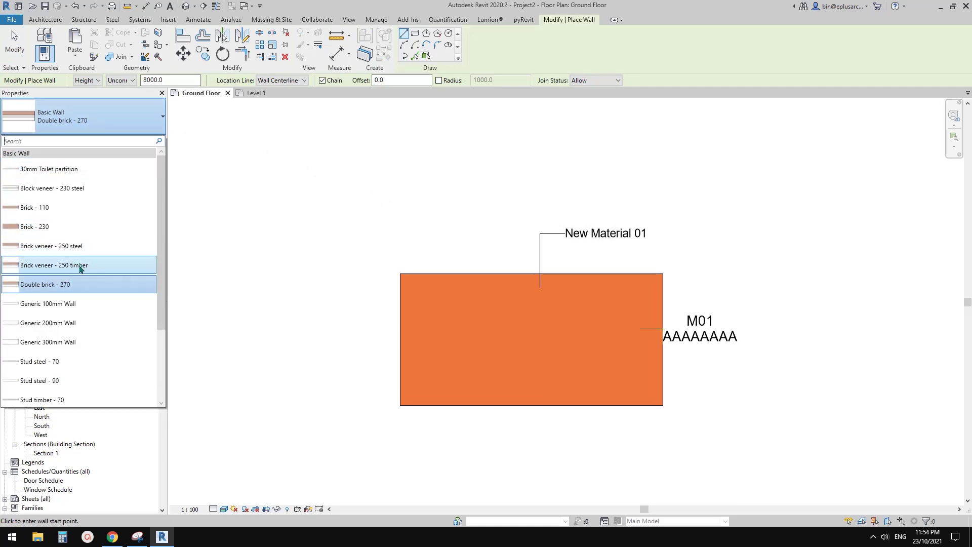
{"action": "left_click", "coordinate": [77, 265]}
{"action": "left_click", "coordinate": [331, 222]}
{"action": "left_click", "coordinate": [511, 222]}
{"action": "key", "text": "Escape"}
{"action": "key", "text": "Escape"}
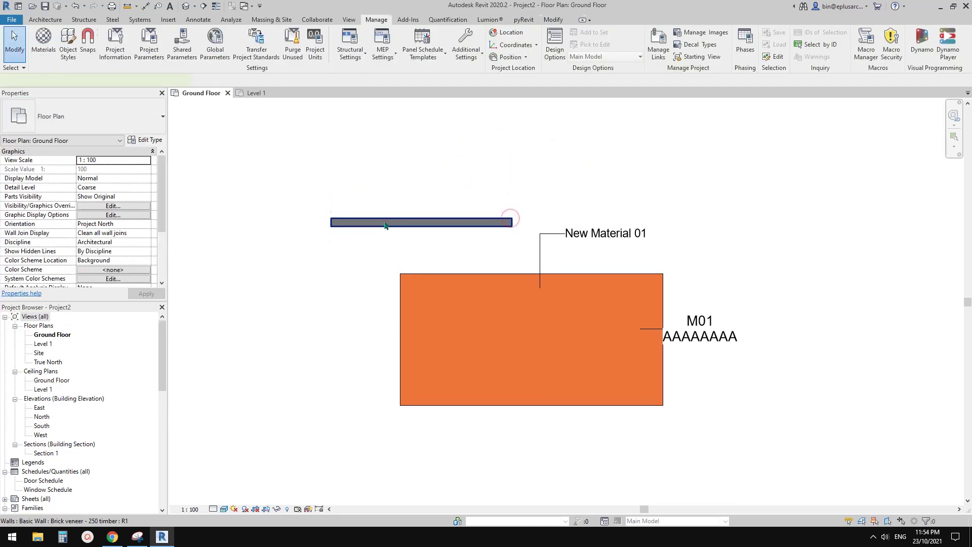
Inspect the layers and materials in the brick veneer wall type's structure without changing them.
{"action": "left_click", "coordinate": [384, 221]}
{"action": "left_click", "coordinate": [145, 141]}
{"action": "left_click", "coordinate": [292, 187]}
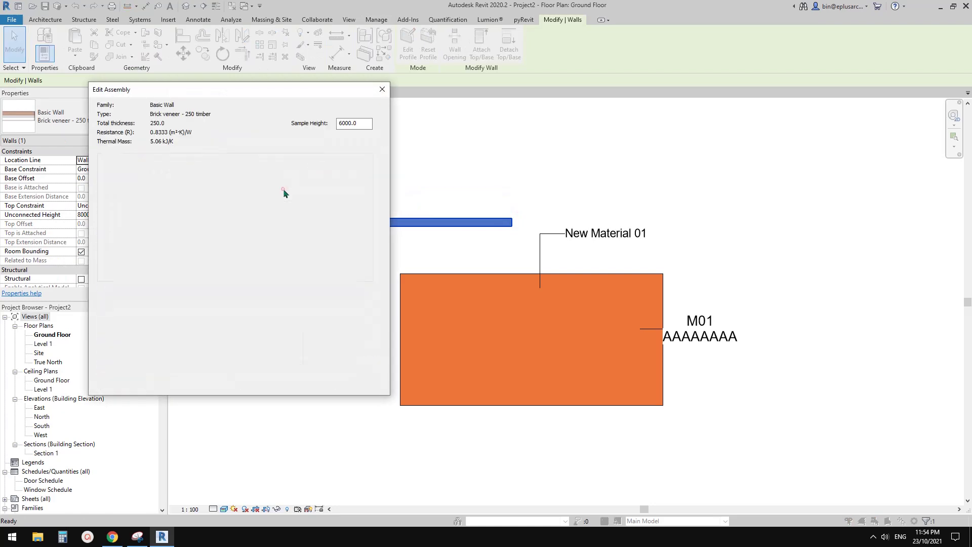
{"action": "left_click_drag", "start_coordinate": [236, 172], "coordinate": [277, 174]}
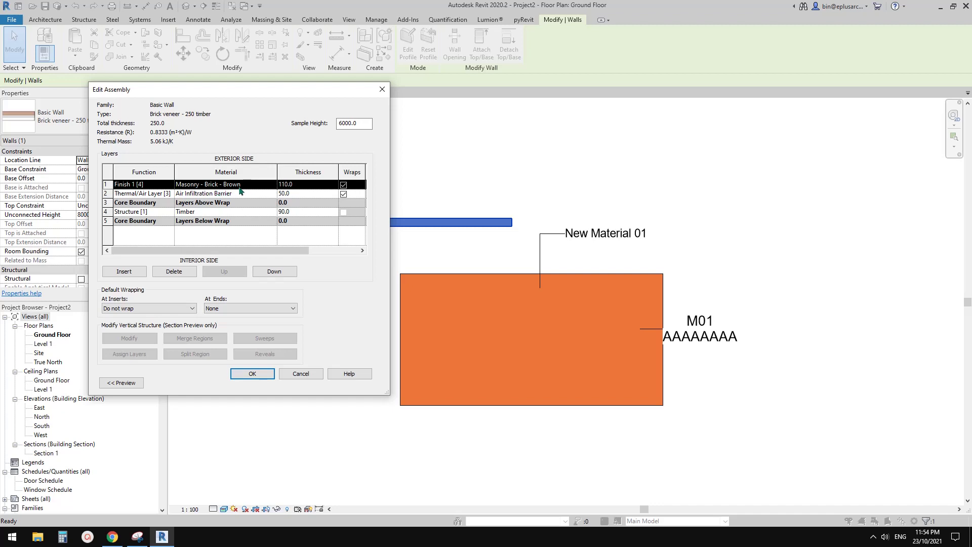
{"action": "left_click", "coordinate": [382, 91]}
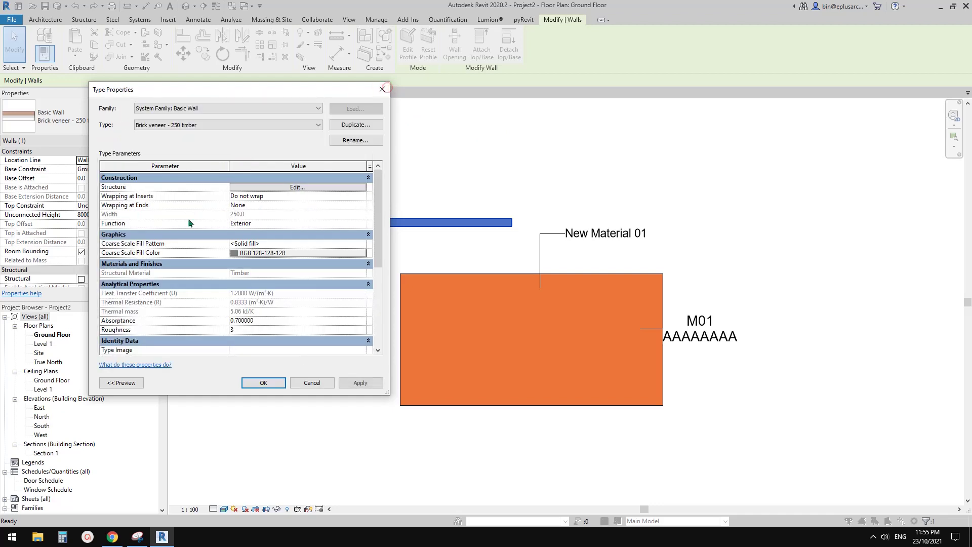
{"action": "left_click", "coordinate": [382, 89]}
{"action": "left_click", "coordinate": [447, 177]}
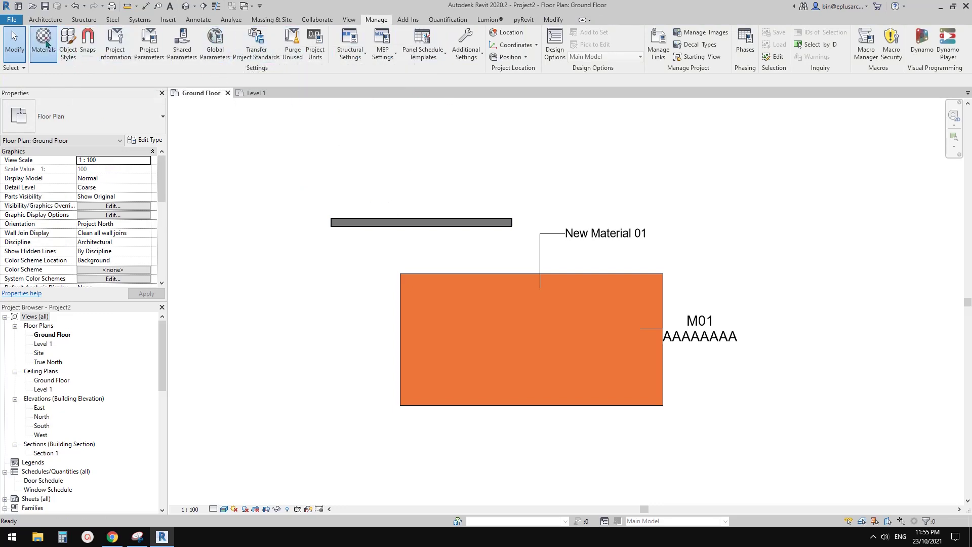
Look through Project2's material list again around the Iron, Ductile entry without making changes.
{"action": "left_click", "coordinate": [43, 43]}
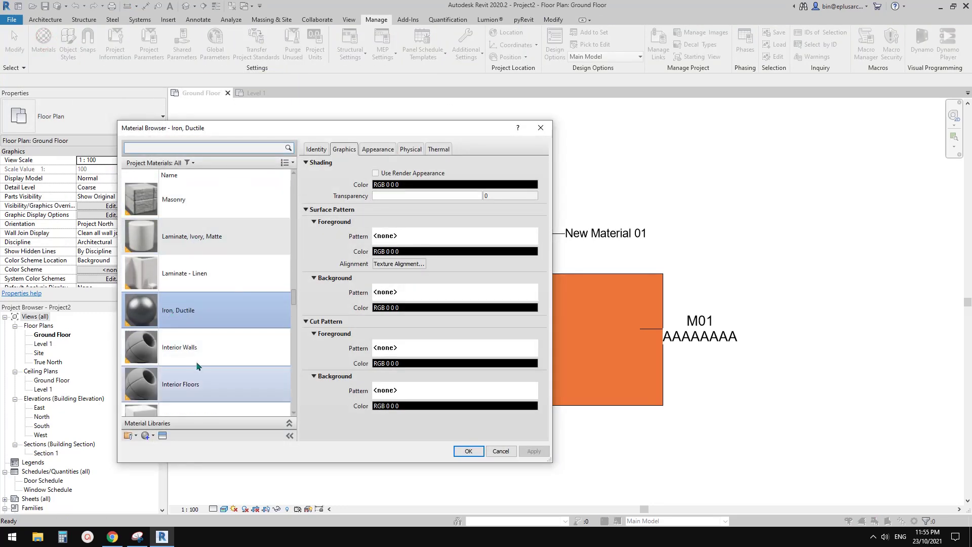
{"action": "scroll", "coordinate": [135, 354], "scroll_direction": "down", "scroll_amount": 1}
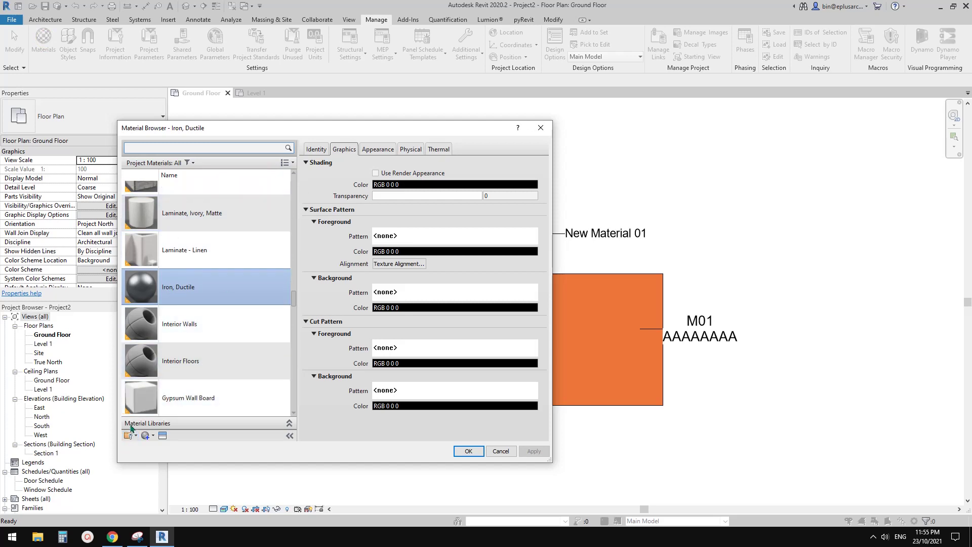
{"action": "scroll", "coordinate": [225, 309], "scroll_direction": "up", "scroll_amount": 1}
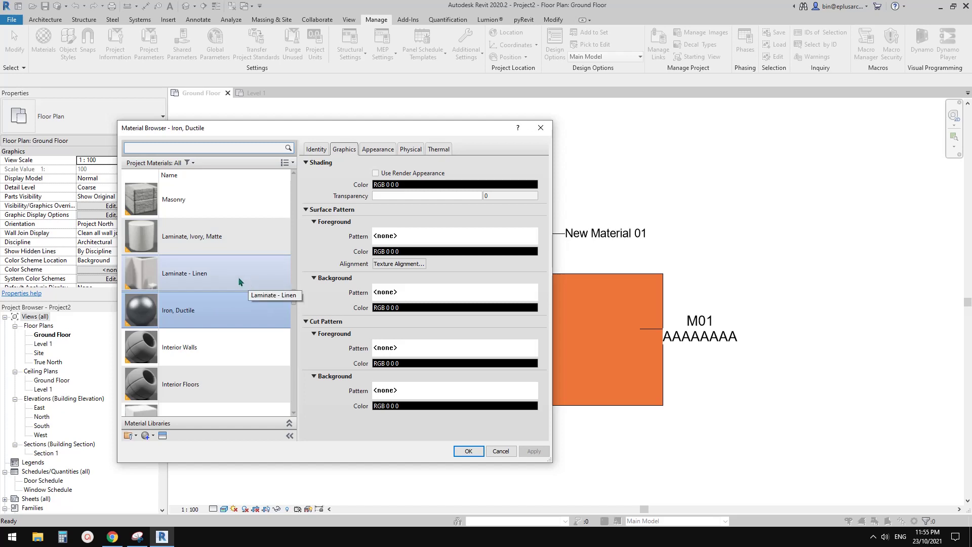
{"action": "left_click", "coordinate": [541, 128]}
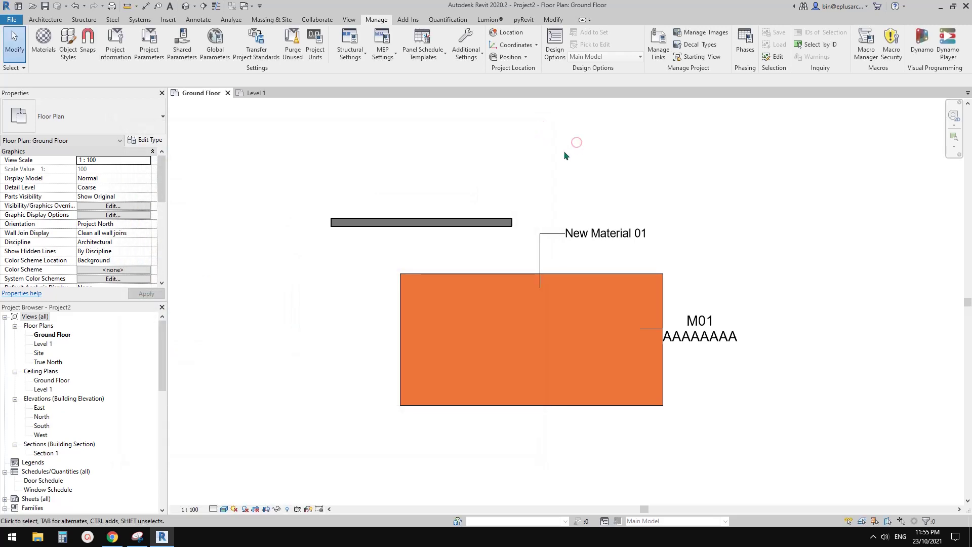
{"action": "scroll", "coordinate": [462, 256], "scroll_direction": "down", "scroll_amount": 2}
{"action": "middle_click_drag", "start_coordinate": [462, 256], "coordinate": [415, 255]}
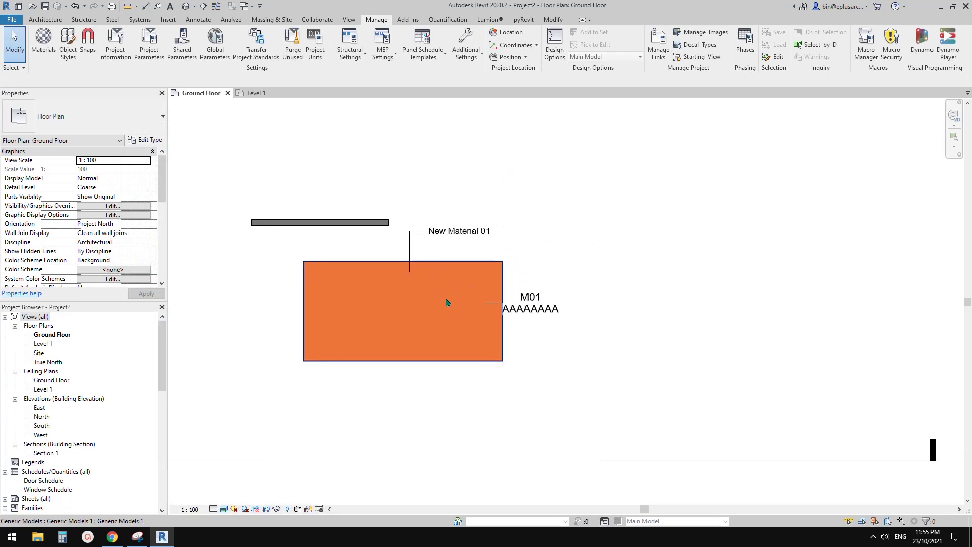
{"action": "scroll", "coordinate": [449, 309], "scroll_direction": "down", "scroll_amount": 2}
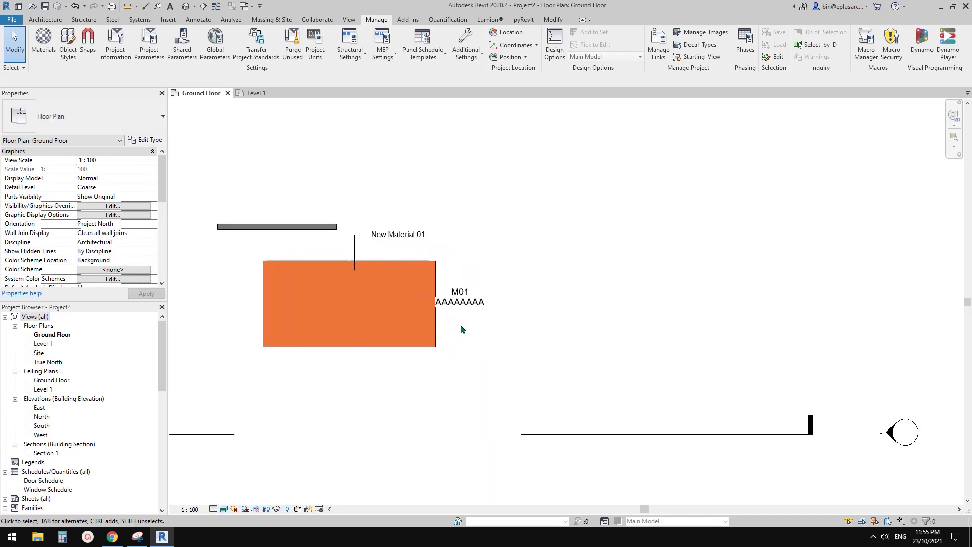
{"action": "left_click", "coordinate": [397, 331]}
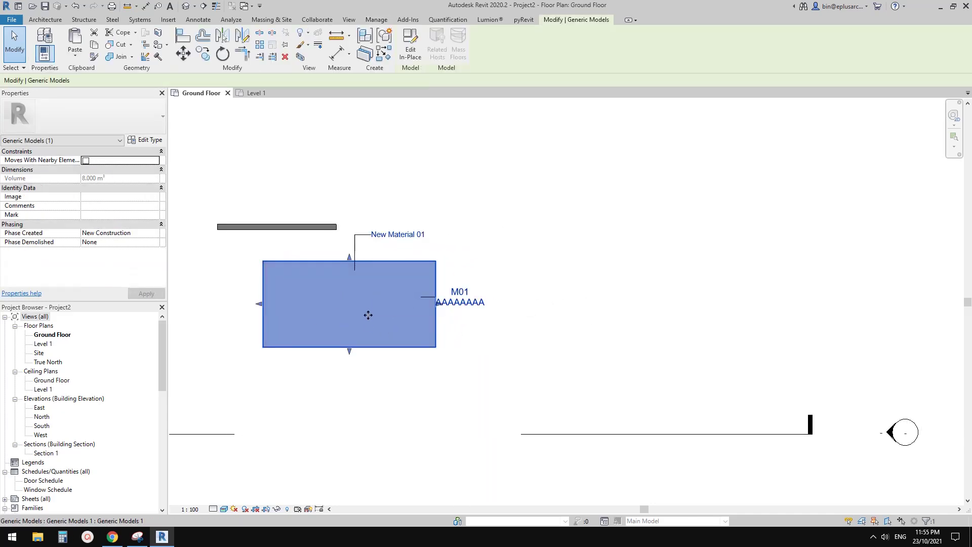
{"action": "middle_click_drag", "start_coordinate": [473, 351], "coordinate": [462, 354]}
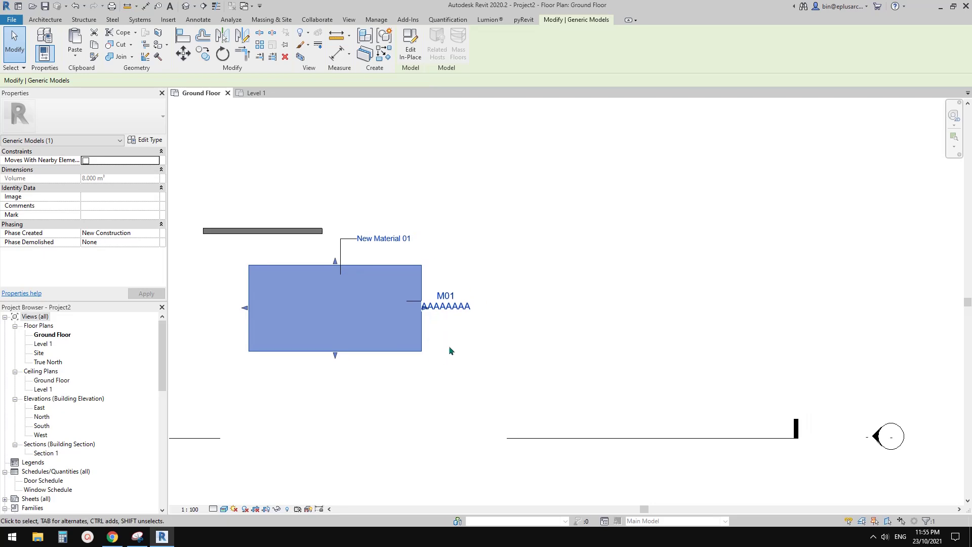
{"action": "left_click", "coordinate": [490, 433]}
{"action": "scroll", "coordinate": [490, 434], "scroll_direction": "down", "scroll_amount": 1}
{"action": "scroll", "coordinate": [368, 338], "scroll_direction": "up", "scroll_amount": 1}
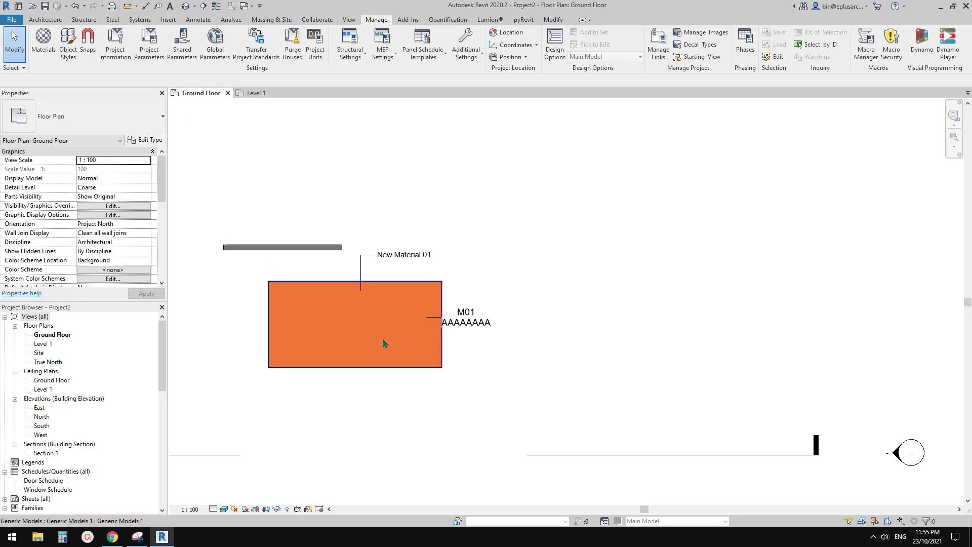
Edit the orange generic model in place and select its extrusion.
{"action": "scroll", "coordinate": [383, 344], "scroll_direction": "up", "scroll_amount": 2}
{"action": "left_click", "coordinate": [369, 329]}
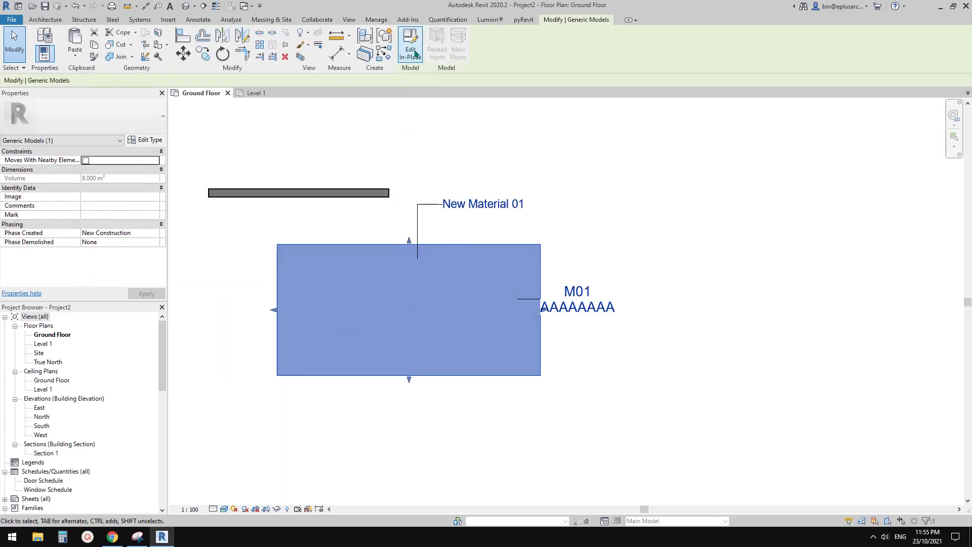
{"action": "left_click", "coordinate": [414, 50]}
{"action": "left_click", "coordinate": [440, 279]}
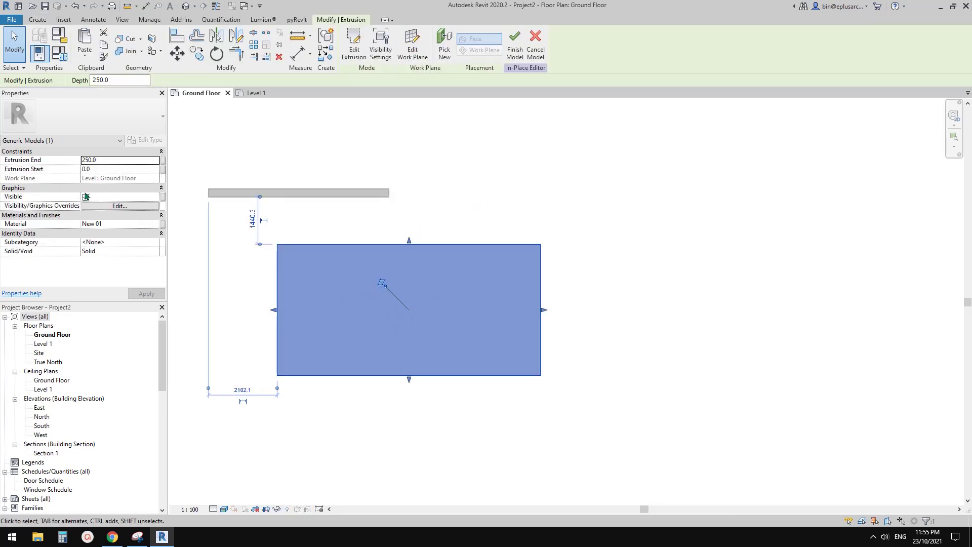
Associate the extrusion's material with a new instance family parameter named Material, grouped under Materials and Finishes.
{"action": "left_click", "coordinate": [163, 225]}
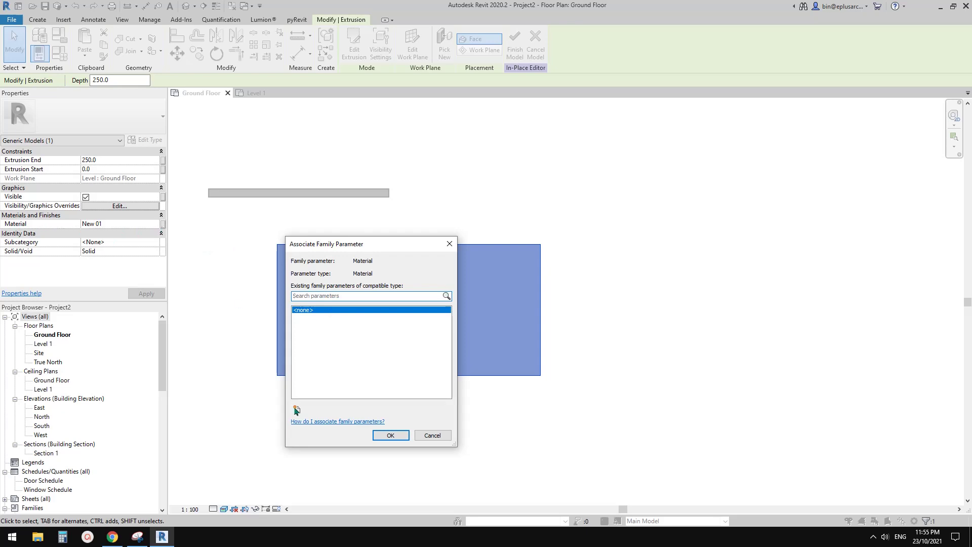
{"action": "left_click", "coordinate": [296, 409]}
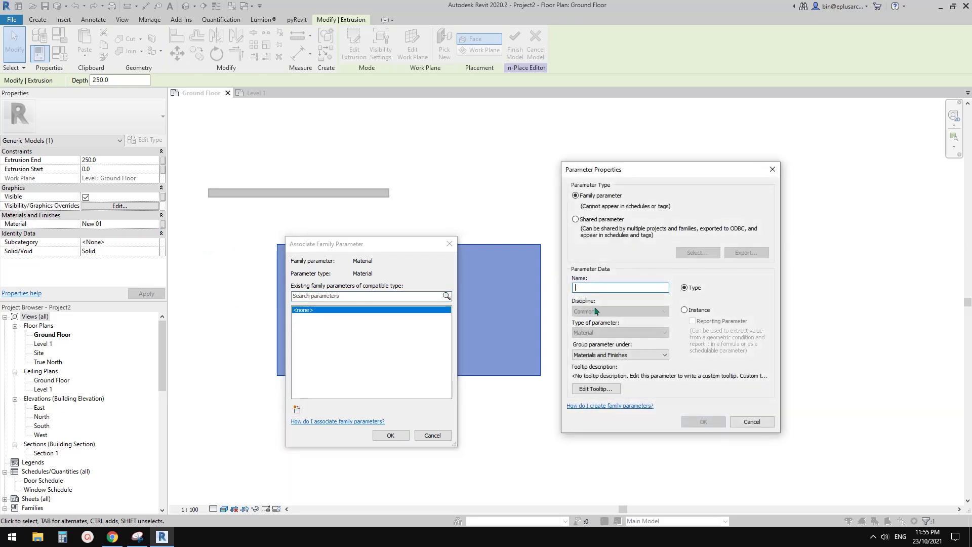
{"action": "type", "text": "m"}
{"action": "key", "text": "BackSpace"}
{"action": "type", "text": "Material"}
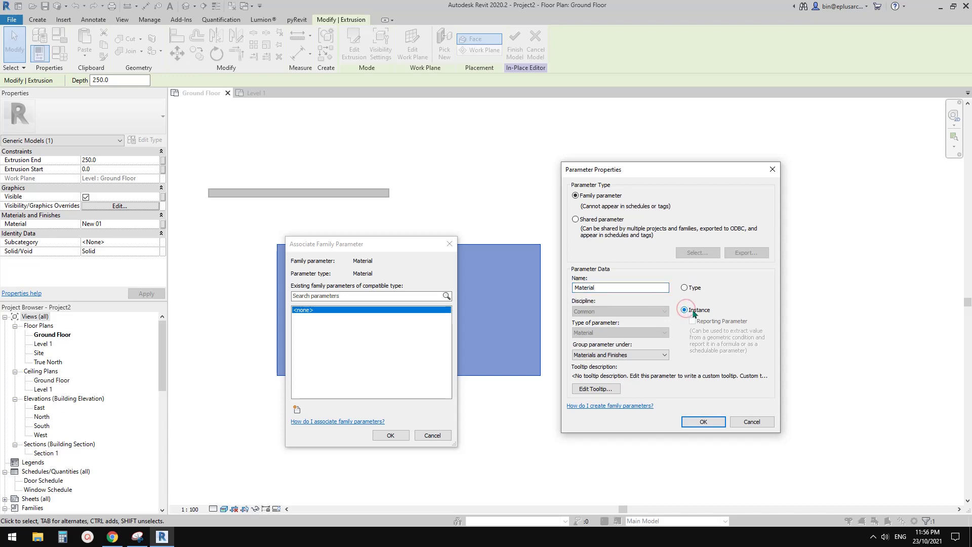
{"action": "left_click", "coordinate": [703, 422]}
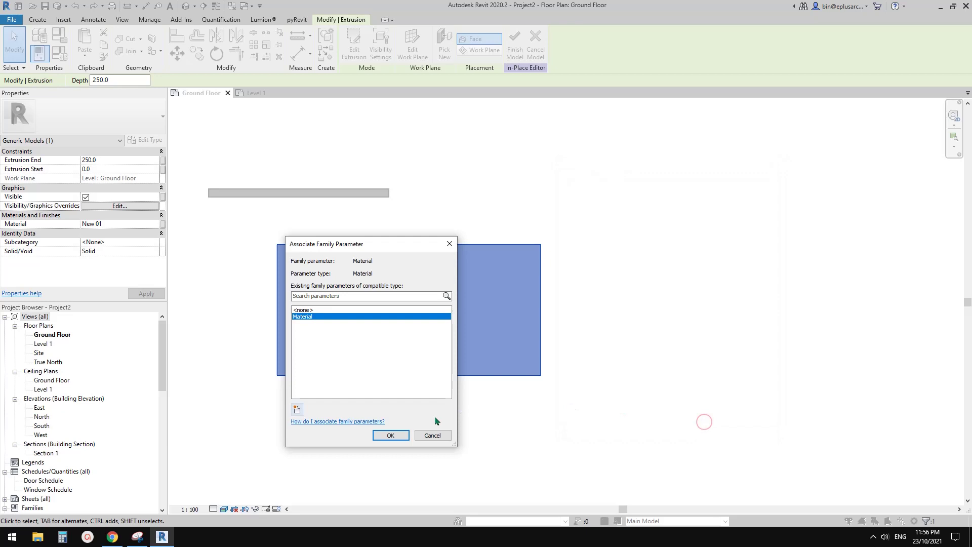
{"action": "left_click", "coordinate": [390, 435]}
Shrink the extrusion to a small square by moving its edges, and finish the in-place model.
{"action": "scroll", "coordinate": [545, 384], "scroll_direction": "down", "scroll_amount": 1}
{"action": "left_click", "coordinate": [548, 384]}
{"action": "left_click", "coordinate": [509, 314]}
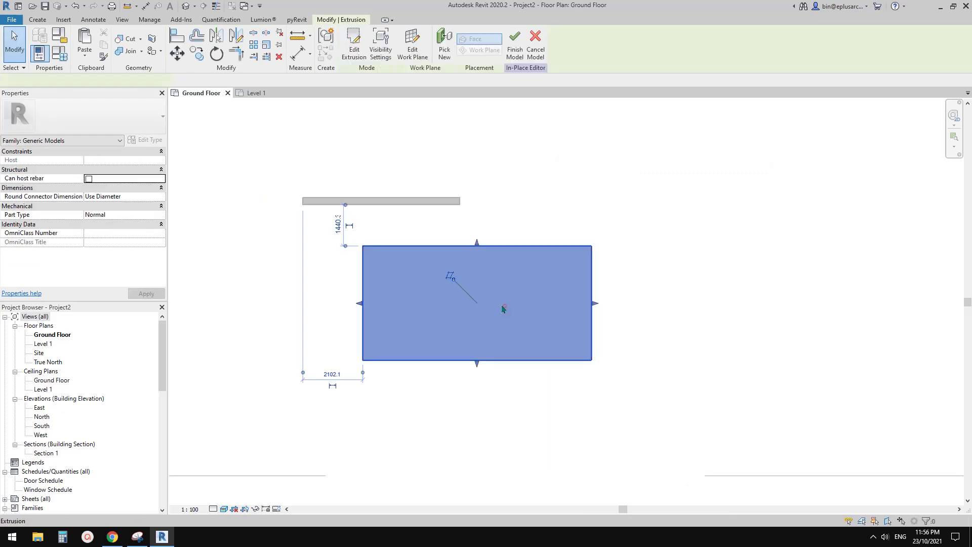
{"action": "left_click_drag", "start_coordinate": [386, 250], "coordinate": [361, 338]}
{"action": "left_click", "coordinate": [412, 402]}
{"action": "scroll", "coordinate": [412, 402], "scroll_direction": "up", "scroll_amount": 2}
{"action": "left_click", "coordinate": [410, 345]}
{"action": "left_click_drag", "start_coordinate": [346, 304], "coordinate": [348, 334]}
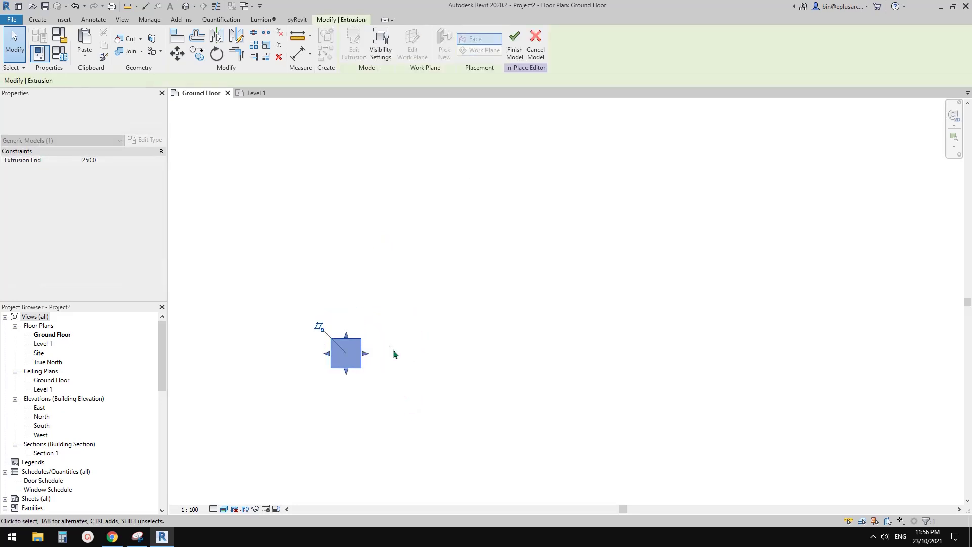
{"action": "left_click", "coordinate": [392, 350]}
{"action": "left_click", "coordinate": [371, 345]}
{"action": "middle_click_drag", "start_coordinate": [410, 350], "coordinate": [386, 236]}
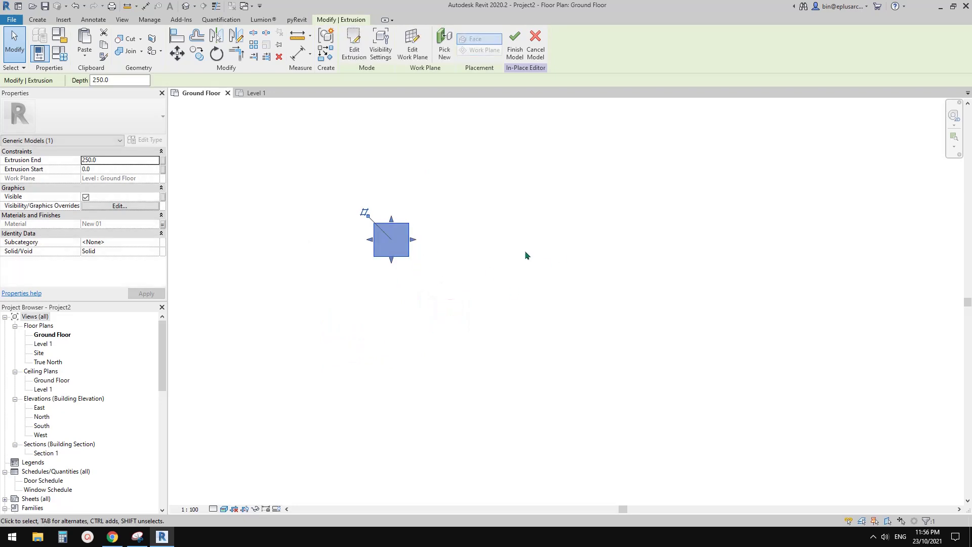
{"action": "scroll", "coordinate": [371, 251], "scroll_direction": "down", "scroll_amount": 2}
{"action": "scroll", "coordinate": [399, 270], "scroll_direction": "up", "scroll_amount": 3}
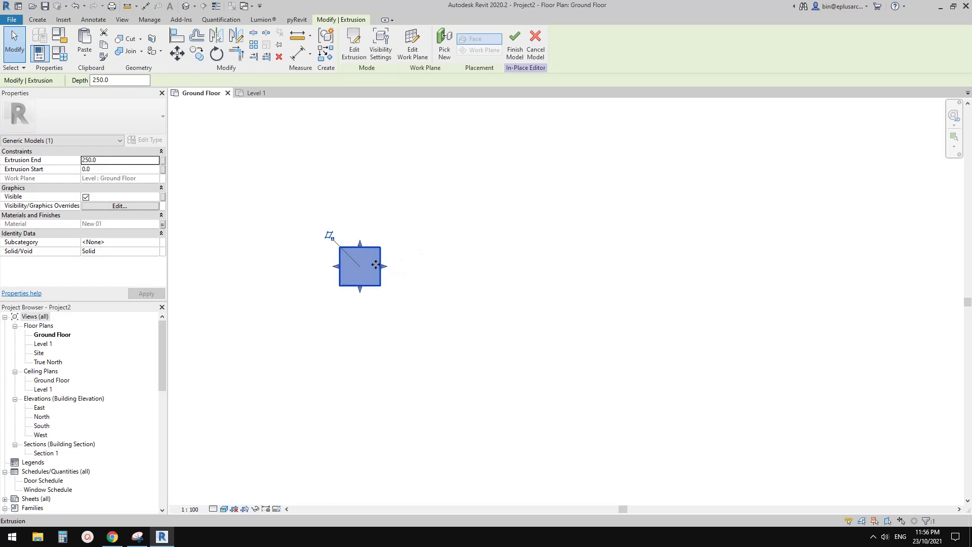
{"action": "left_click_drag", "start_coordinate": [378, 263], "coordinate": [382, 283]}
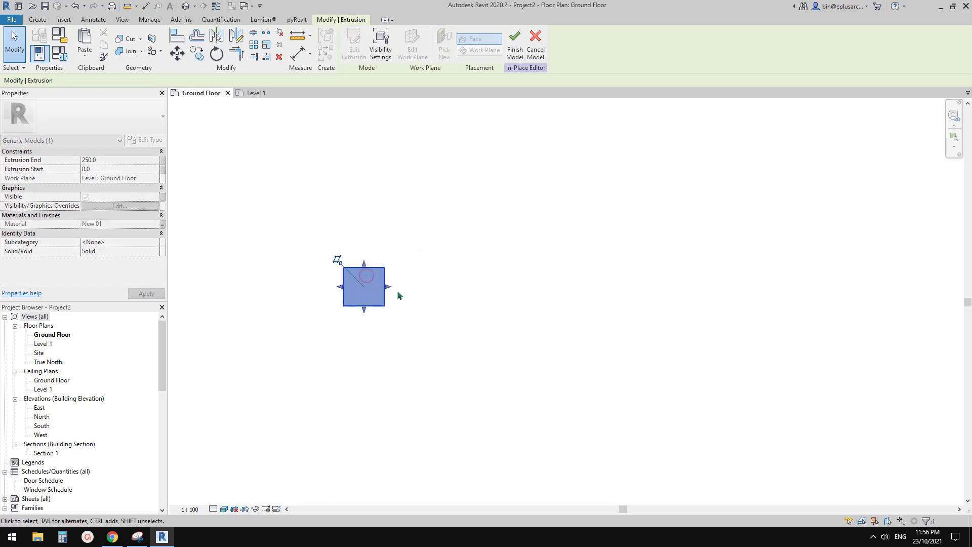
{"action": "left_click", "coordinate": [441, 280]}
{"action": "left_click", "coordinate": [349, 49]}
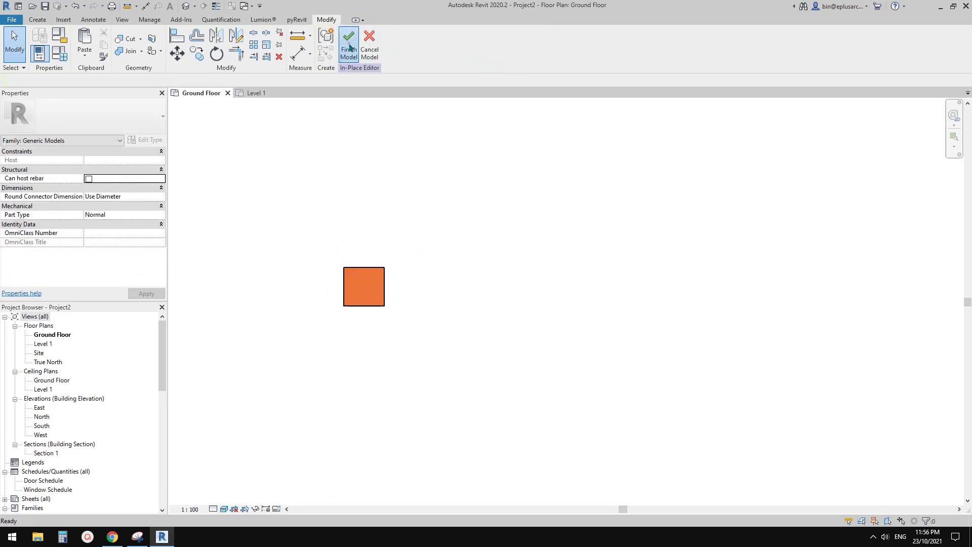
Delete the leftover material tags around the small orange box in the Ground Floor plan.
{"action": "scroll", "coordinate": [447, 315], "scroll_direction": "down", "scroll_amount": 2}
{"action": "scroll", "coordinate": [557, 301], "scroll_direction": "down", "scroll_amount": 2}
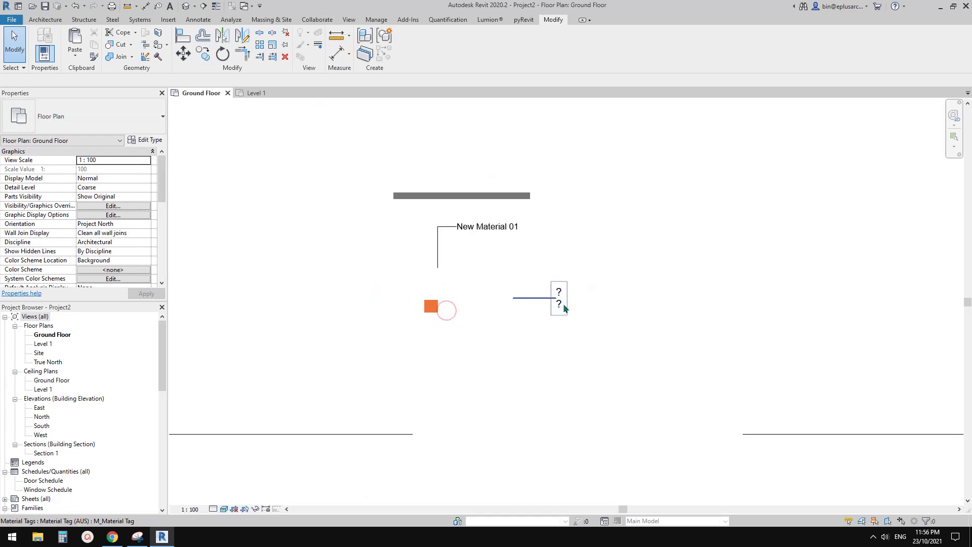
{"action": "left_click", "coordinate": [487, 229]}
{"action": "key", "text": "Delete"}
{"action": "scroll", "coordinate": [441, 304], "scroll_direction": "up", "scroll_amount": 1}
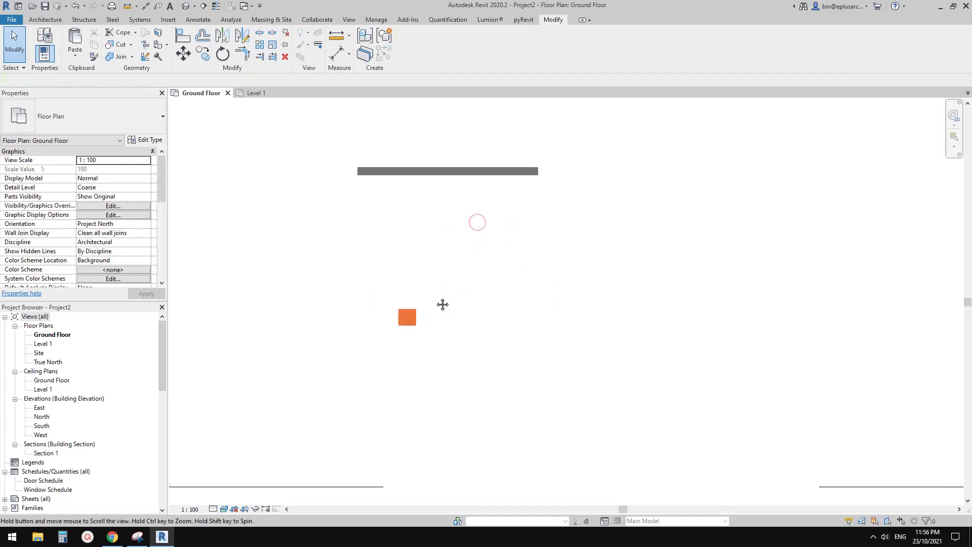
Inspect the small box's Material property and its New 01 material settings without changing them.
{"action": "left_click", "coordinate": [398, 319]}
{"action": "scroll", "coordinate": [397, 319], "scroll_direction": "up", "scroll_amount": 2}
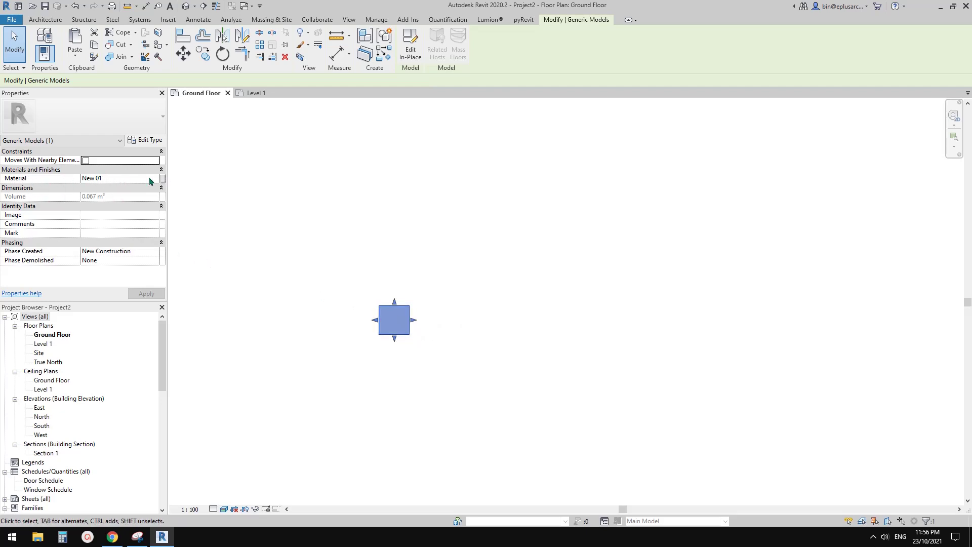
{"action": "left_click", "coordinate": [116, 178]}
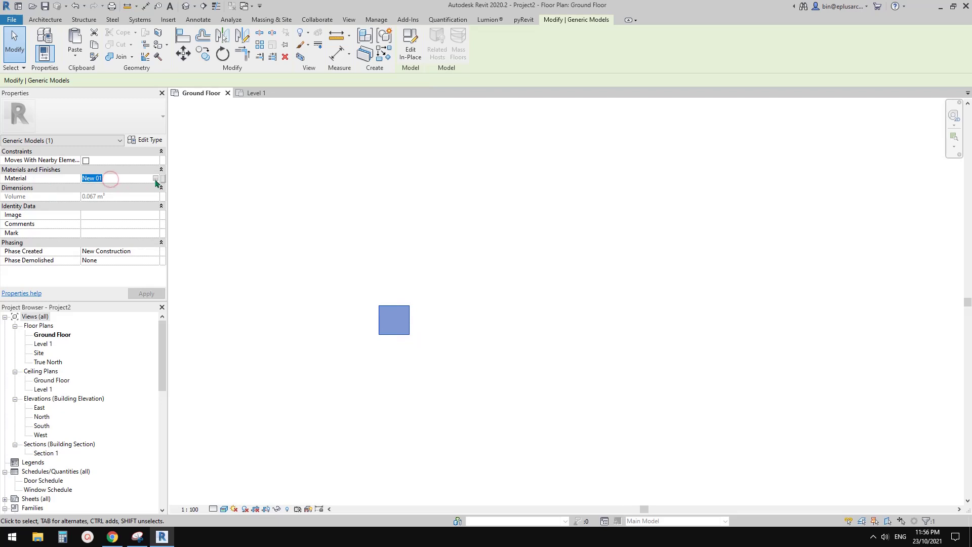
{"action": "left_click", "coordinate": [156, 179]}
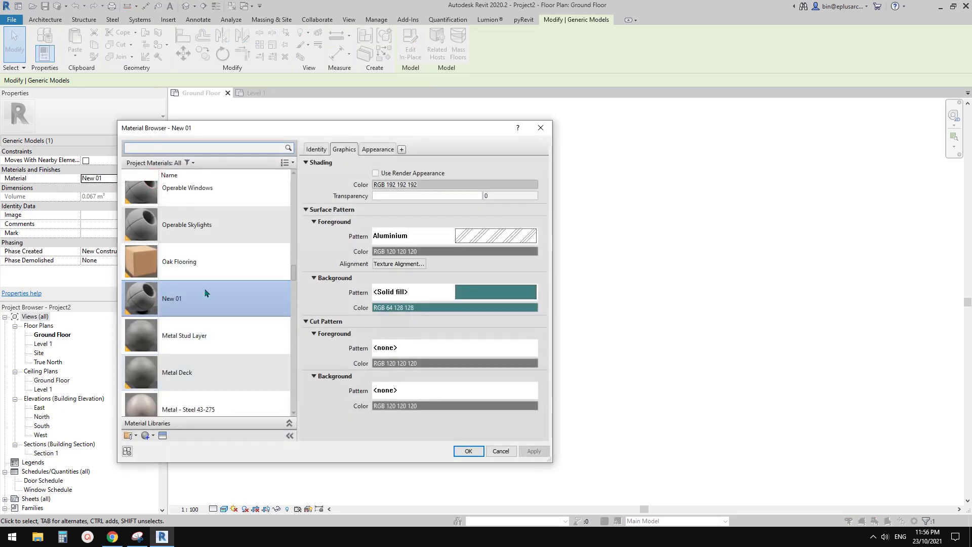
{"action": "scroll", "coordinate": [203, 290], "scroll_direction": "up", "scroll_amount": 1}
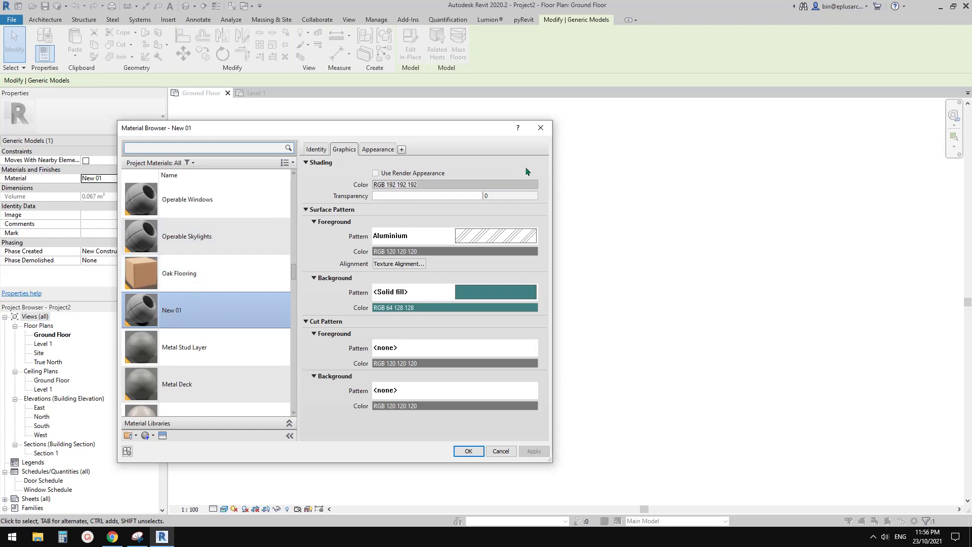
{"action": "left_click", "coordinate": [543, 126]}
{"action": "middle_click_drag", "start_coordinate": [528, 338], "coordinate": [518, 287]}
{"action": "key", "text": "Escape"}
{"action": "left_click", "coordinate": [389, 268]}
{"action": "key", "text": "c"}
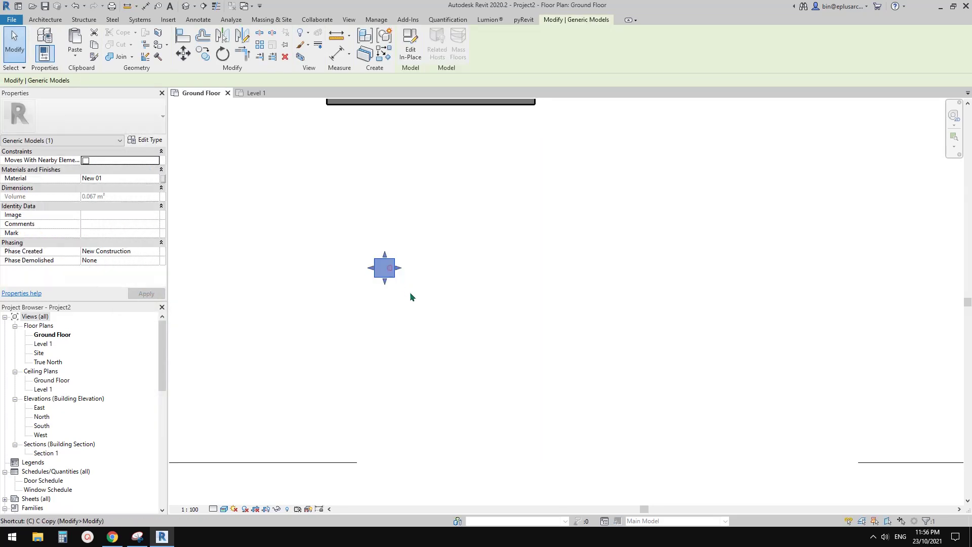
{"action": "key", "text": "c"}
{"action": "left_click", "coordinate": [390, 290]}
{"action": "scroll", "coordinate": [418, 285], "scroll_direction": "down", "scroll_amount": 1}
{"action": "key", "text": "Escape"}
{"action": "key", "text": "Escape"}
Array the small box horizontally into a grouped row of 10 evenly spaced boxes.
{"action": "left_click", "coordinate": [395, 272]}
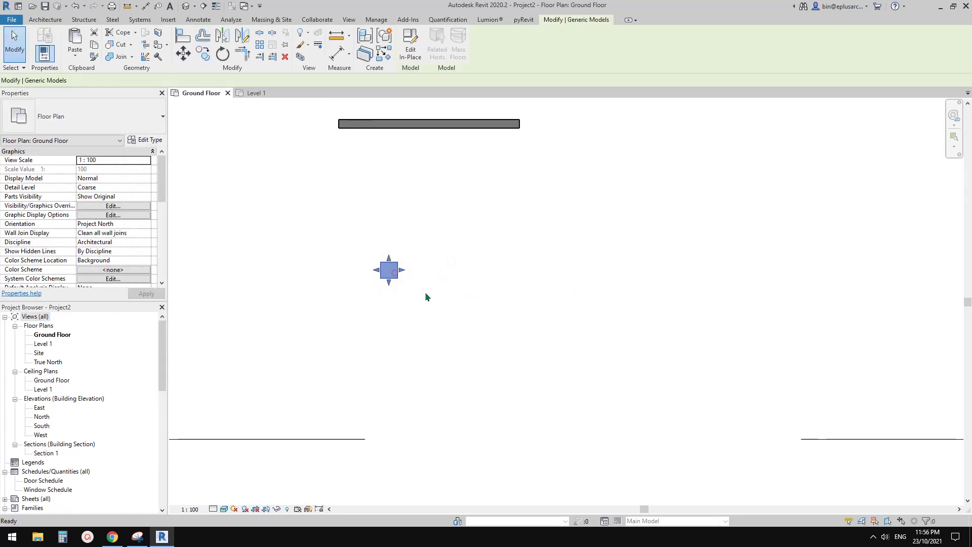
{"action": "key", "text": "a"}
{"action": "key", "text": "r"}
{"action": "left_click", "coordinate": [398, 263]}
{"action": "left_click", "coordinate": [438, 263]}
{"action": "middle_click_drag", "start_coordinate": [476, 342], "coordinate": [477, 346]}
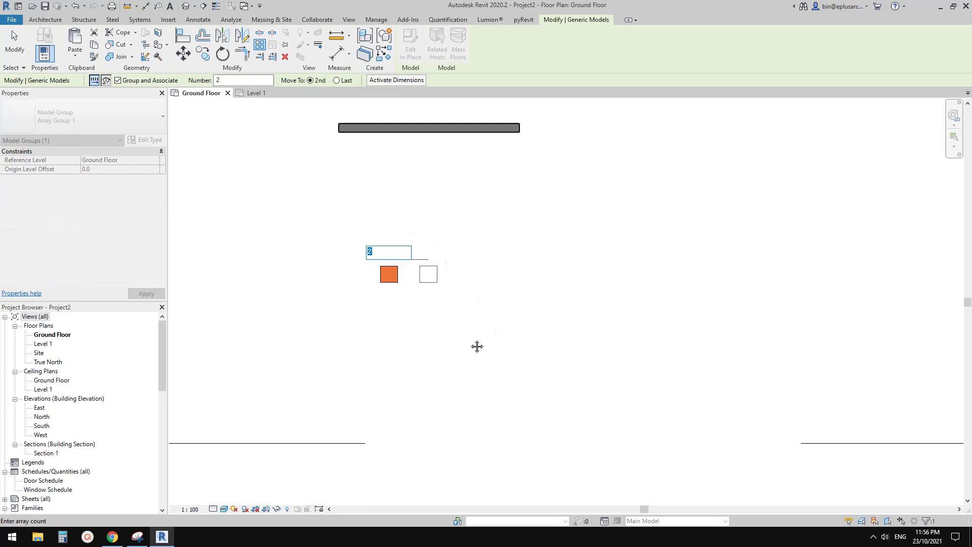
{"action": "key", "text": "Return"}
{"action": "key", "text": "Escape"}
Select all instances of the array group and ungroup them into separate boxes.
{"action": "left_click", "coordinate": [474, 278]}
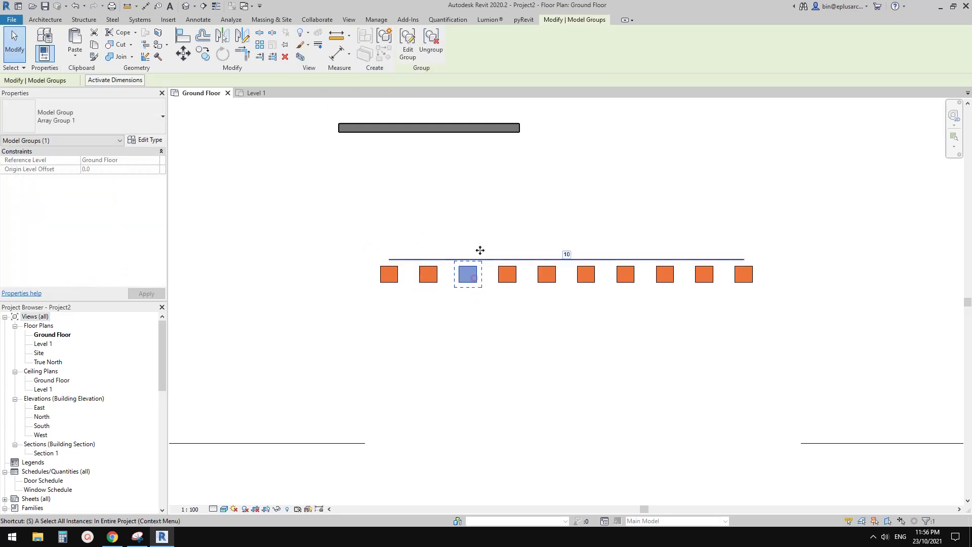
{"action": "left_click", "coordinate": [477, 260]}
{"action": "left_click", "coordinate": [431, 36]}
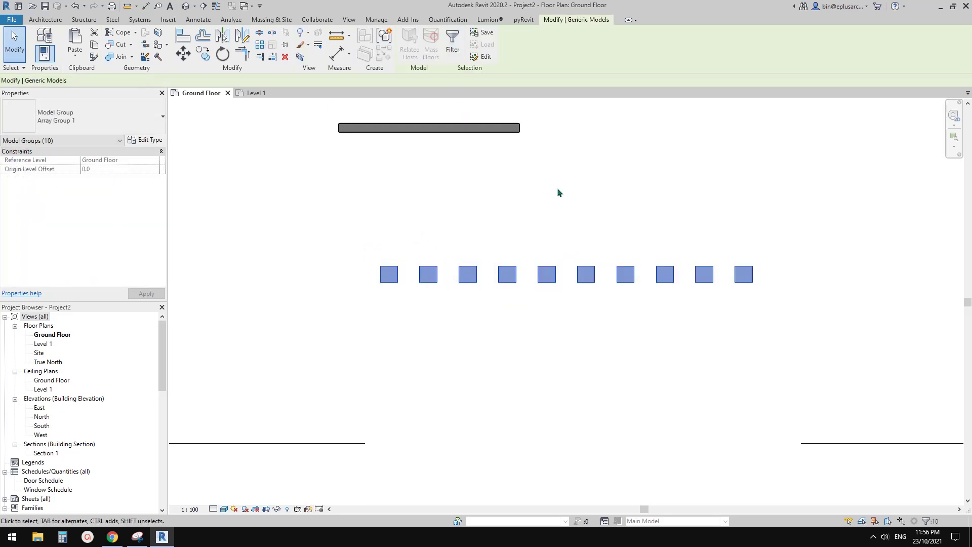
Select individual boxes in the row and check the Material property of each.
{"action": "left_click_drag", "start_coordinate": [496, 311], "coordinate": [428, 269]}
{"action": "scroll", "coordinate": [426, 288], "scroll_direction": "up", "scroll_amount": 1}
{"action": "scroll", "coordinate": [426, 289], "scroll_direction": "up", "scroll_amount": 1}
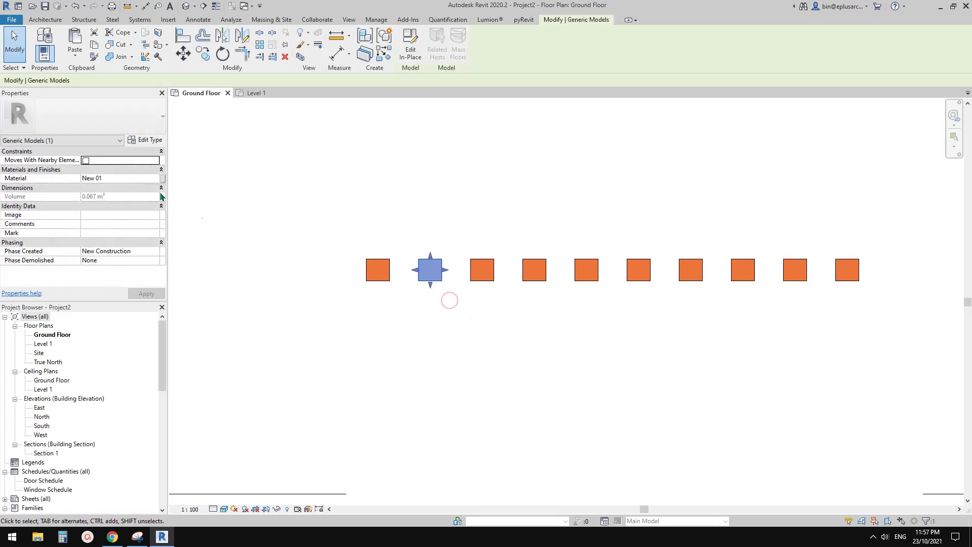
{"action": "left_click", "coordinate": [425, 315]}
{"action": "left_click", "coordinate": [384, 278]}
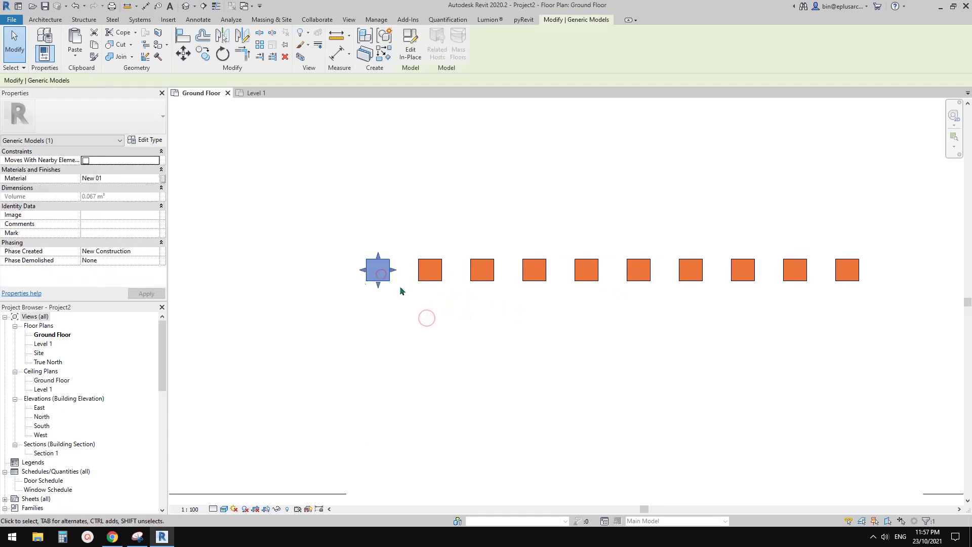
{"action": "scroll", "coordinate": [401, 292], "scroll_direction": "up", "scroll_amount": 2}
{"action": "left_click", "coordinate": [399, 293]}
{"action": "middle_click_drag", "start_coordinate": [398, 293], "coordinate": [422, 318]}
{"action": "left_click", "coordinate": [408, 286]}
{"action": "scroll", "coordinate": [397, 287], "scroll_direction": "down", "scroll_amount": 2}
{"action": "scroll", "coordinate": [372, 309], "scroll_direction": "down", "scroll_amount": 2}
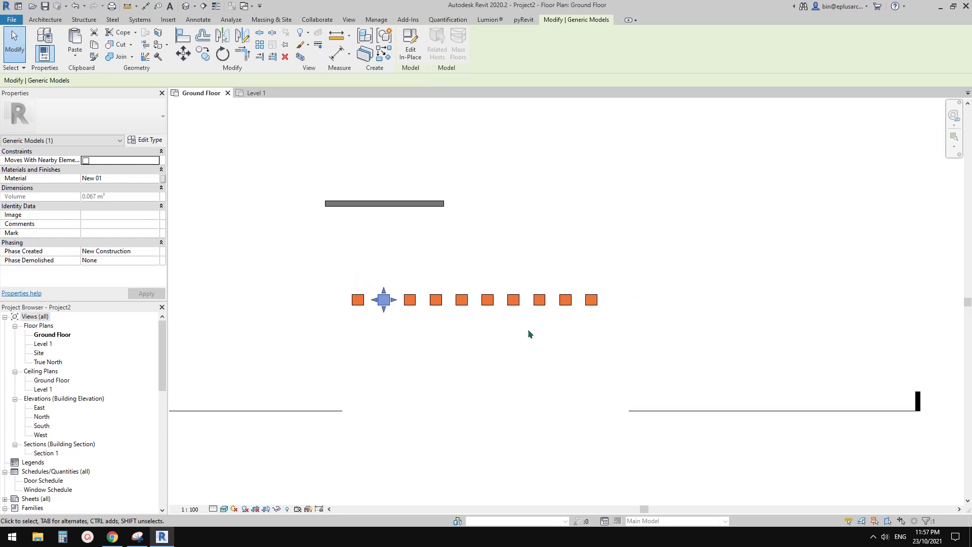
{"action": "scroll", "coordinate": [471, 297], "scroll_direction": "up", "scroll_amount": 2}
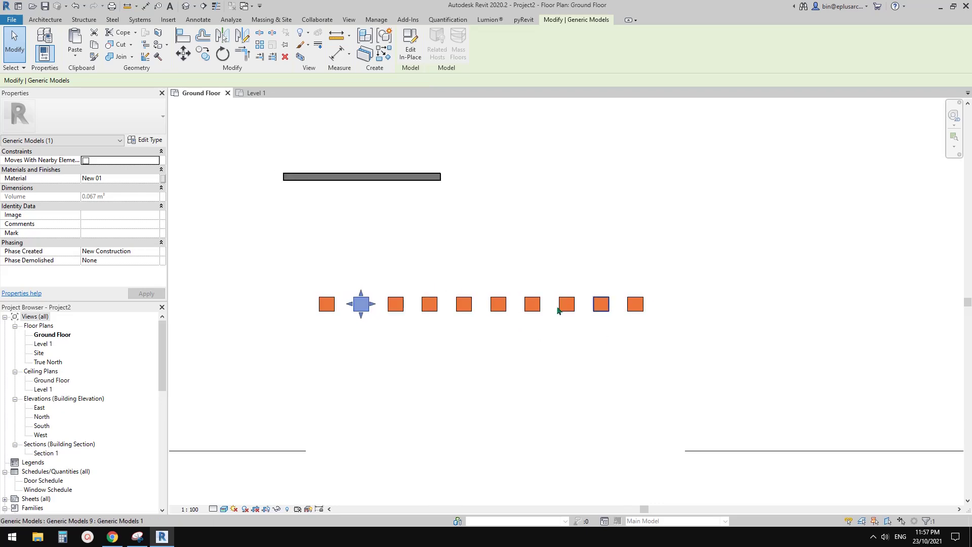
{"action": "scroll", "coordinate": [511, 321], "scroll_direction": "up", "scroll_amount": 1}
{"action": "left_click", "coordinate": [390, 325]}
{"action": "left_click", "coordinate": [377, 301]}
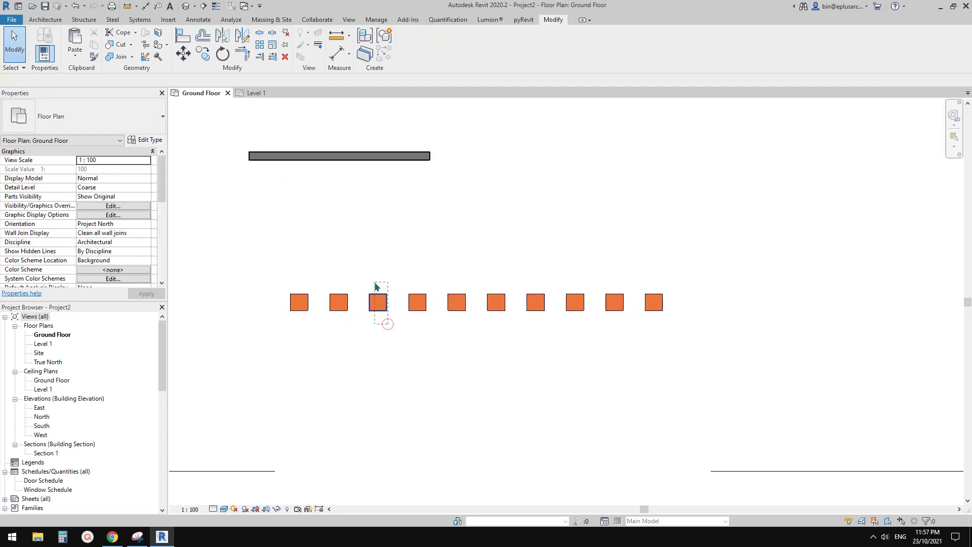
{"action": "middle_click_drag", "start_coordinate": [404, 317], "coordinate": [423, 317]}
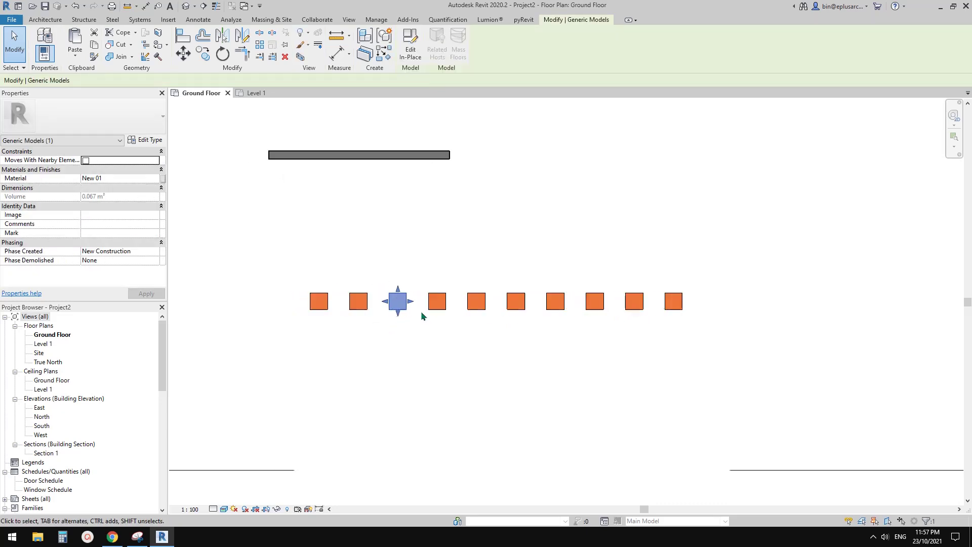
{"action": "key", "text": "Escape"}
Open the default 3D view and assign a brick material to the first box, searching the materials for brick.
{"action": "left_click", "coordinate": [186, 6]}
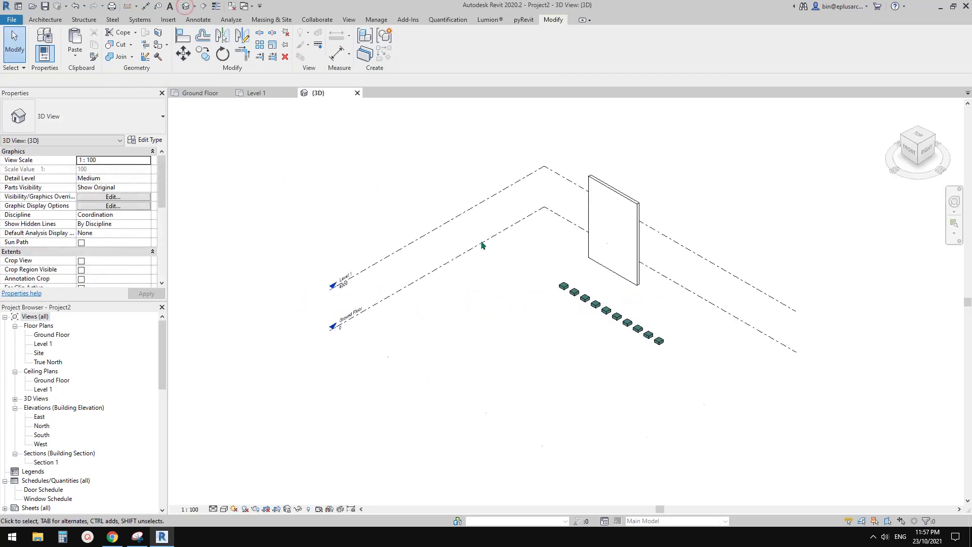
{"action": "middle_click_drag", "start_coordinate": [604, 302], "coordinate": [548, 329], "text": "shift"}
{"action": "scroll", "coordinate": [549, 330], "scroll_direction": "up", "scroll_amount": 4}
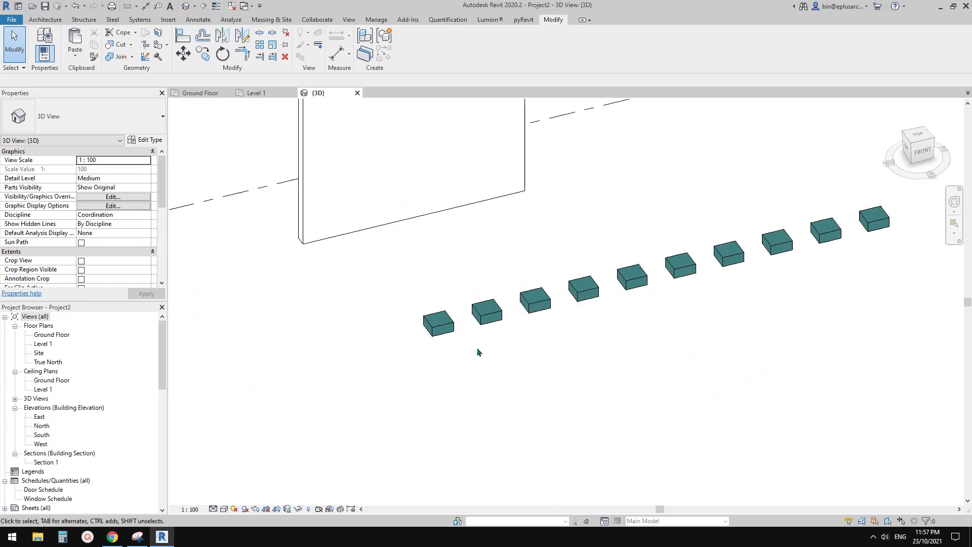
{"action": "scroll", "coordinate": [469, 320], "scroll_direction": "up", "scroll_amount": 2}
{"action": "left_click", "coordinate": [390, 333]}
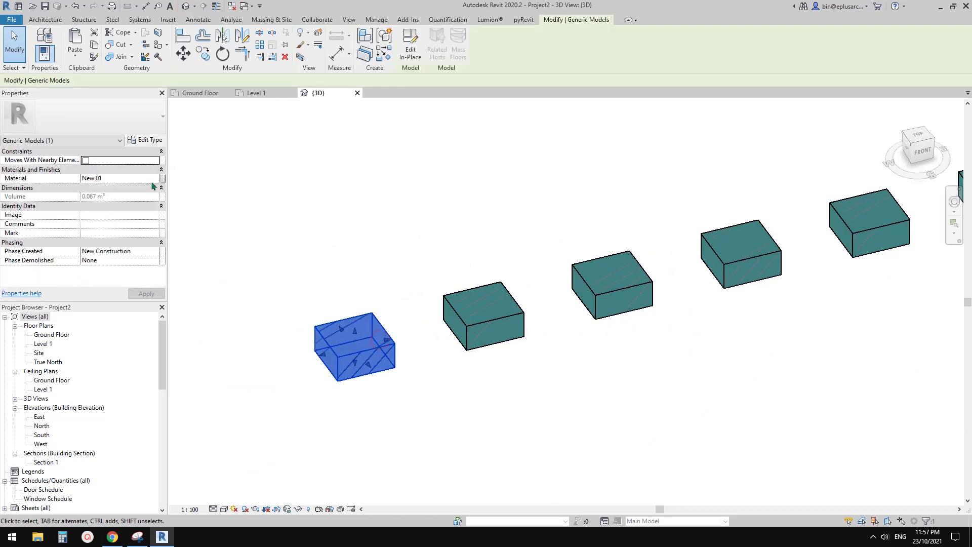
{"action": "left_click", "coordinate": [154, 180]}
{"action": "left_click", "coordinate": [157, 178]}
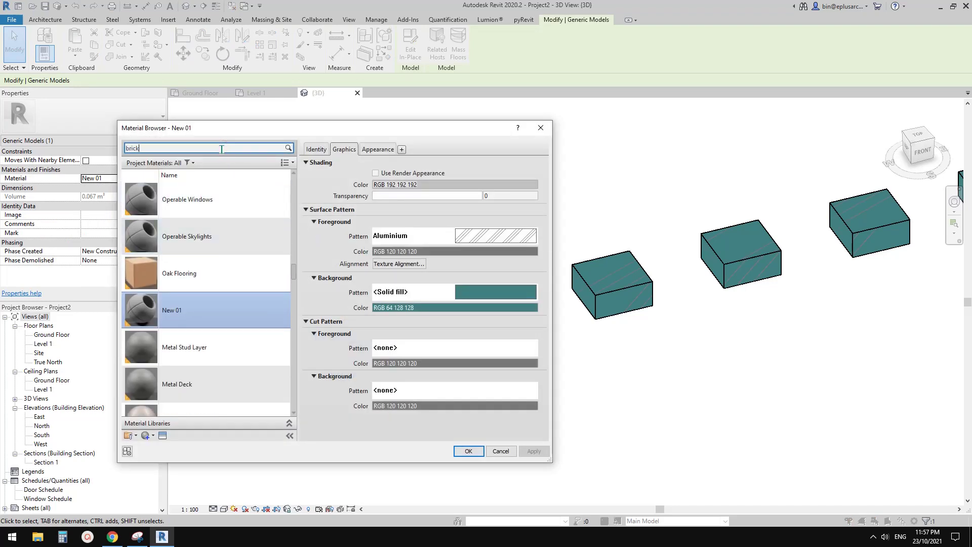
{"action": "double_click", "coordinate": [195, 209]}
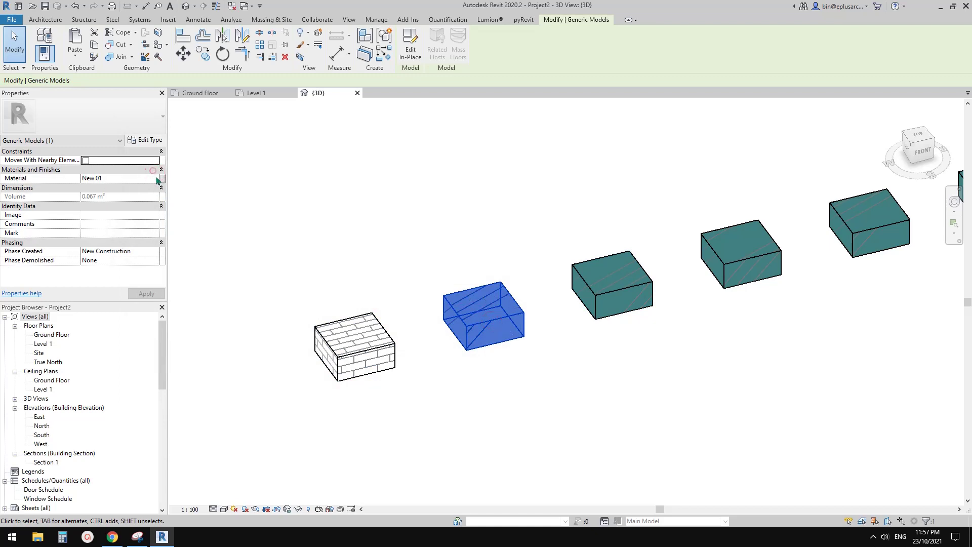
Assign the Roofing, Tile material to the second box in the row.
{"action": "left_click", "coordinate": [156, 178]}
{"action": "left_click", "coordinate": [156, 179]}
{"action": "scroll", "coordinate": [242, 304], "scroll_direction": "down", "scroll_amount": 3}
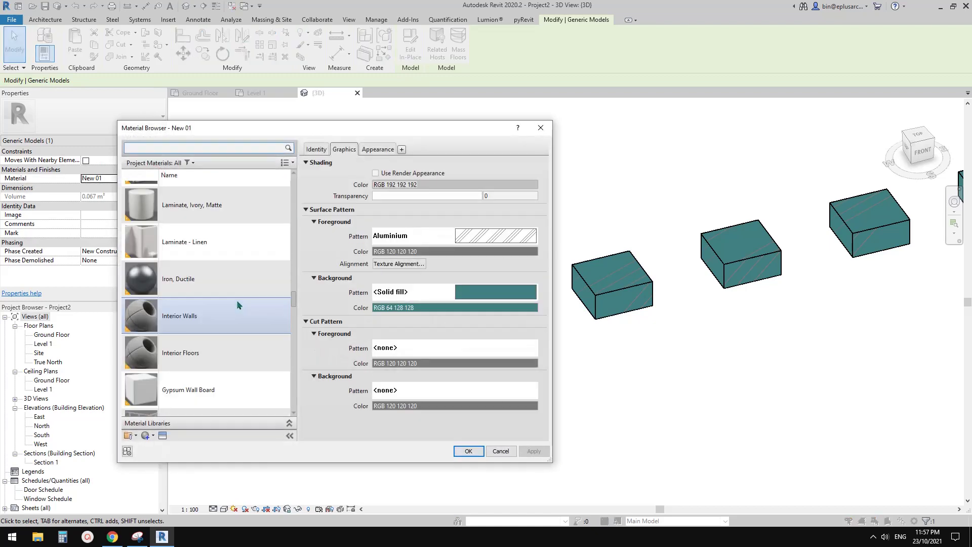
{"action": "scroll", "coordinate": [240, 304], "scroll_direction": "up", "scroll_amount": 3}
{"action": "scroll", "coordinate": [238, 304], "scroll_direction": "up", "scroll_amount": 5}
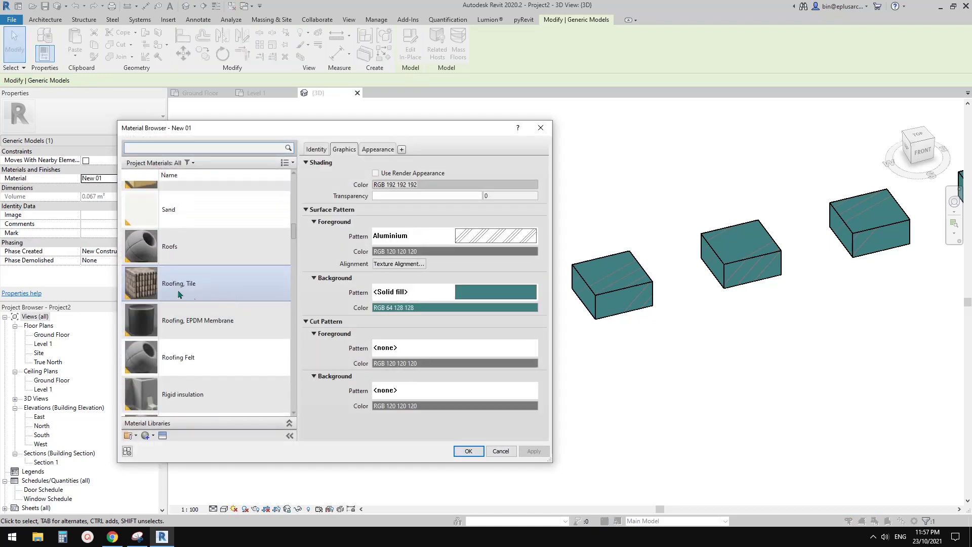
{"action": "left_click", "coordinate": [178, 294]}
{"action": "left_click", "coordinate": [468, 451]}
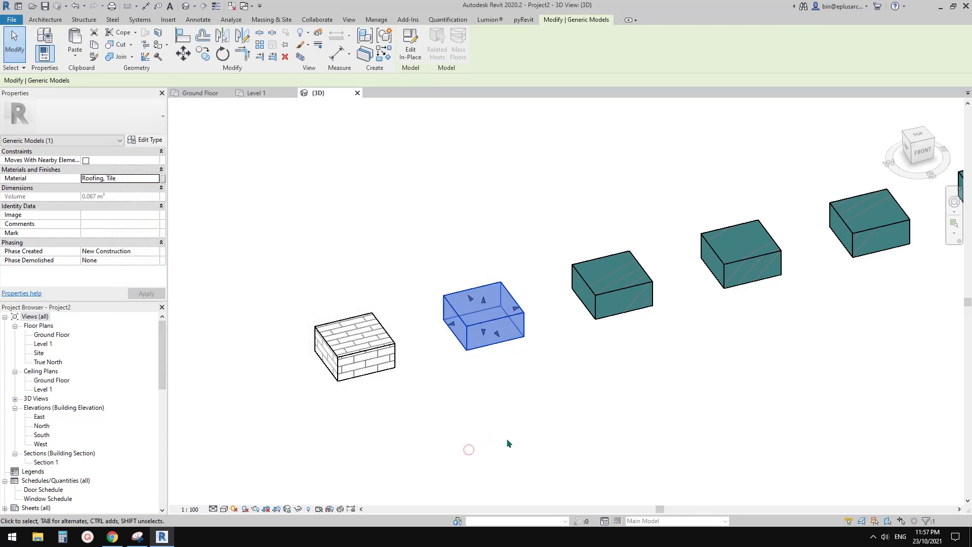
Deselect the second box and examine the whole row of boxes in the 3D view.
{"action": "left_click", "coordinate": [530, 433]}
{"action": "scroll", "coordinate": [532, 436], "scroll_direction": "down", "scroll_amount": 2}
{"action": "scroll", "coordinate": [532, 437], "scroll_direction": "up", "scroll_amount": 2}
{"action": "scroll", "coordinate": [412, 395], "scroll_direction": "down", "scroll_amount": 2}
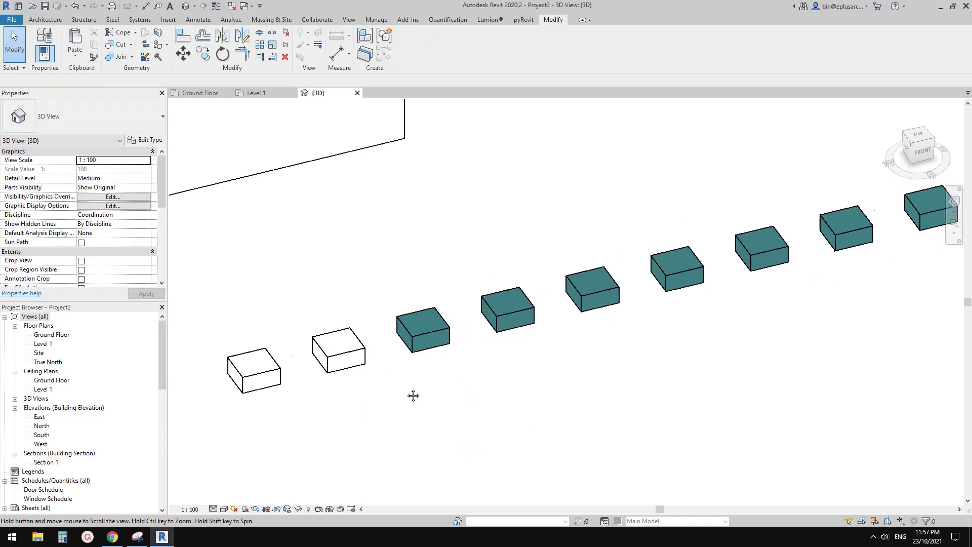
{"action": "scroll", "coordinate": [409, 380], "scroll_direction": "down", "scroll_amount": 2}
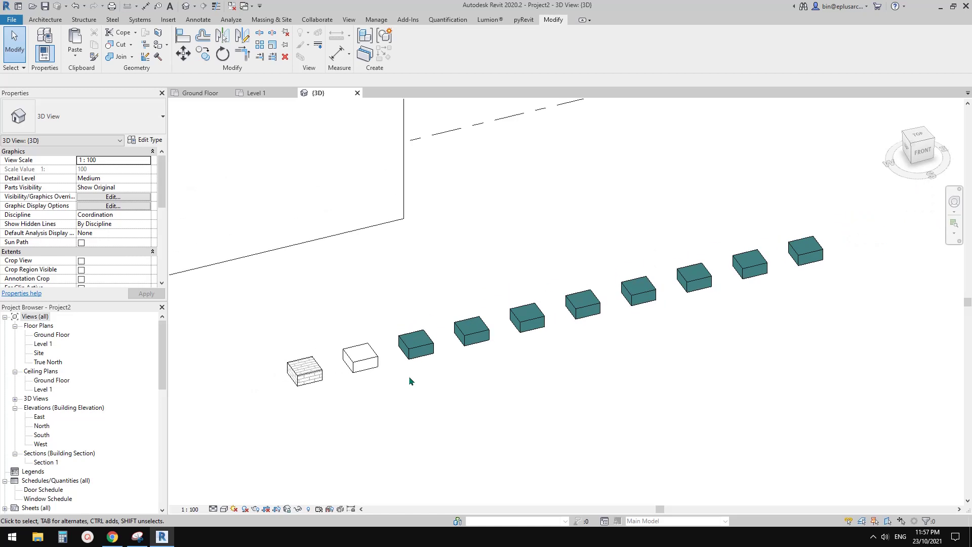
{"action": "scroll", "coordinate": [355, 283], "scroll_direction": "down", "scroll_amount": 1}
{"action": "scroll", "coordinate": [322, 318], "scroll_direction": "down", "scroll_amount": 2}
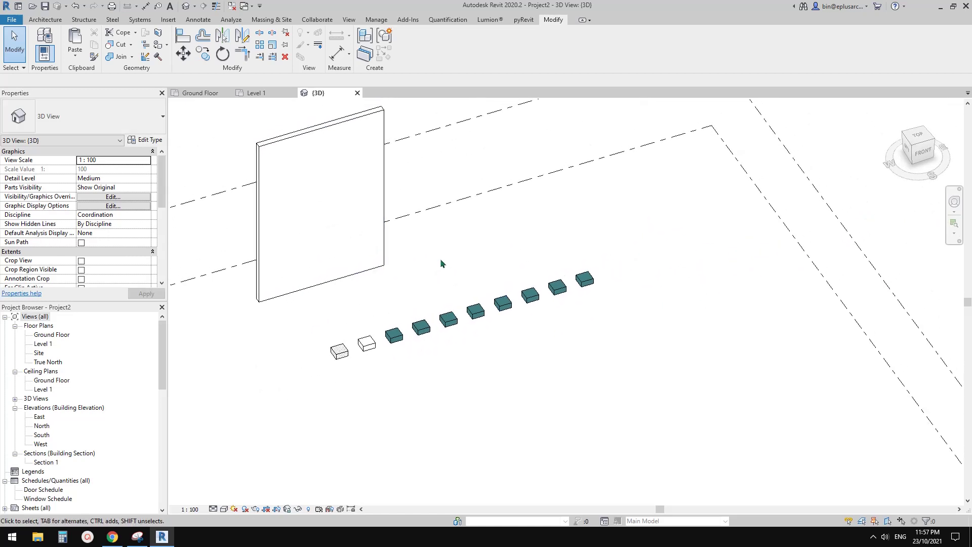
{"action": "middle_click_drag", "start_coordinate": [440, 269], "coordinate": [423, 291]}
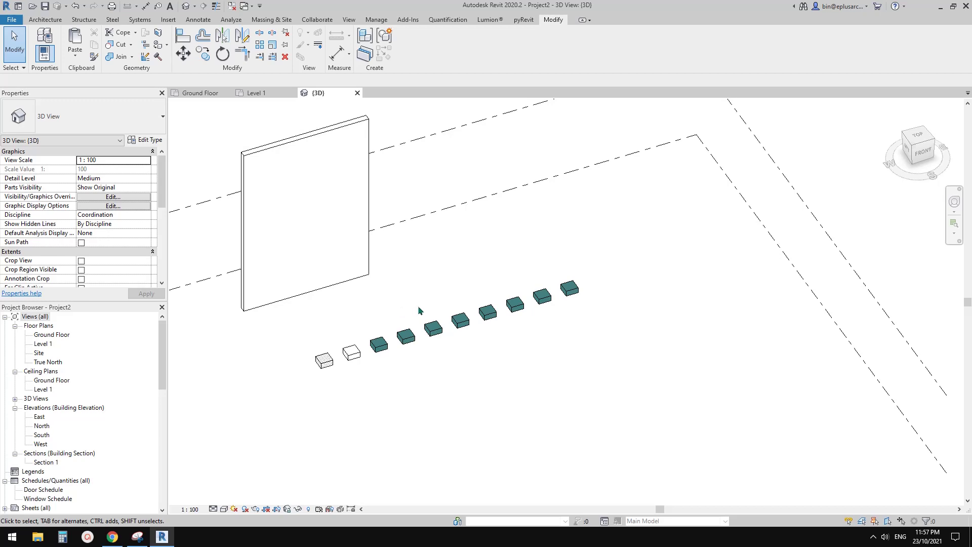
{"action": "scroll", "coordinate": [417, 312], "scroll_direction": "up", "scroll_amount": 1}
{"action": "scroll", "coordinate": [458, 343], "scroll_direction": "down", "scroll_amount": 2}
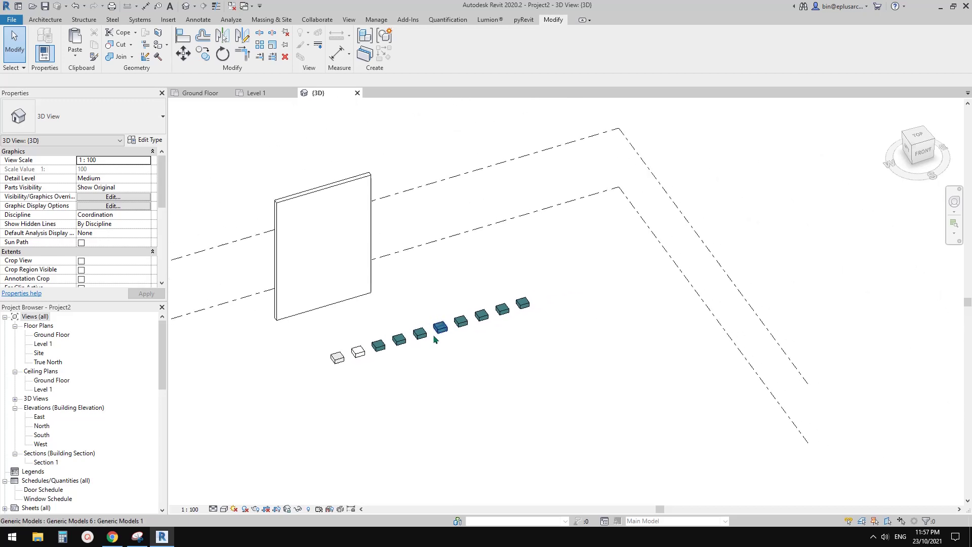
{"action": "scroll", "coordinate": [410, 350], "scroll_direction": "up", "scroll_amount": 3}
{"action": "middle_click_drag", "start_coordinate": [430, 370], "coordinate": [424, 365]}
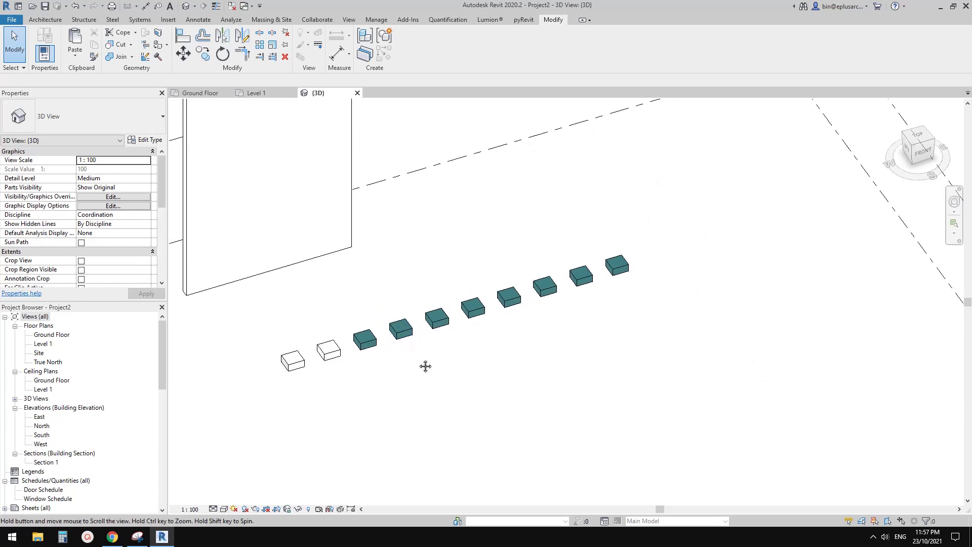
Select the first, fifth and ninth boxes together to inspect their shared properties, and clear the selection.
{"action": "left_click", "coordinate": [300, 374]}
{"action": "left_click", "coordinate": [438, 323], "text": "ctrl"}
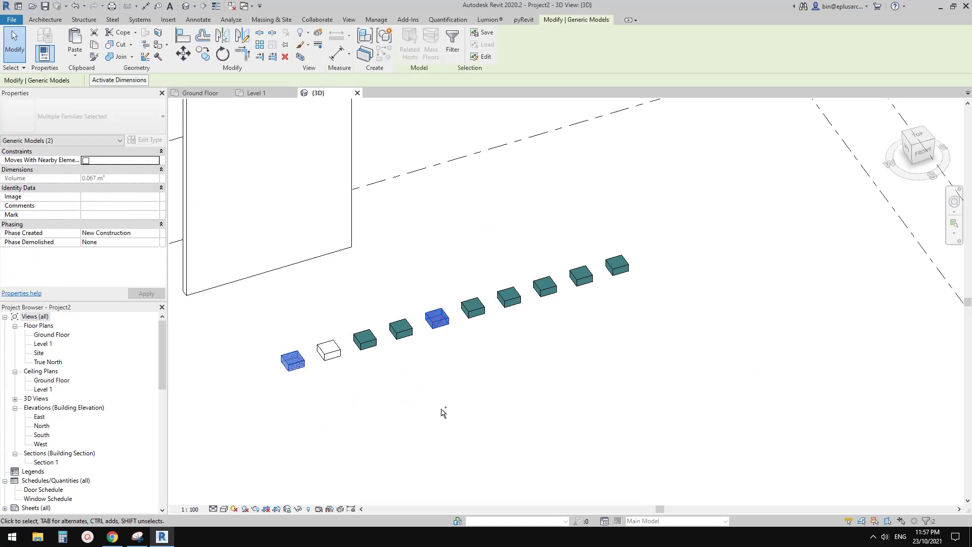
{"action": "left_click", "coordinate": [581, 277], "text": "ctrl"}
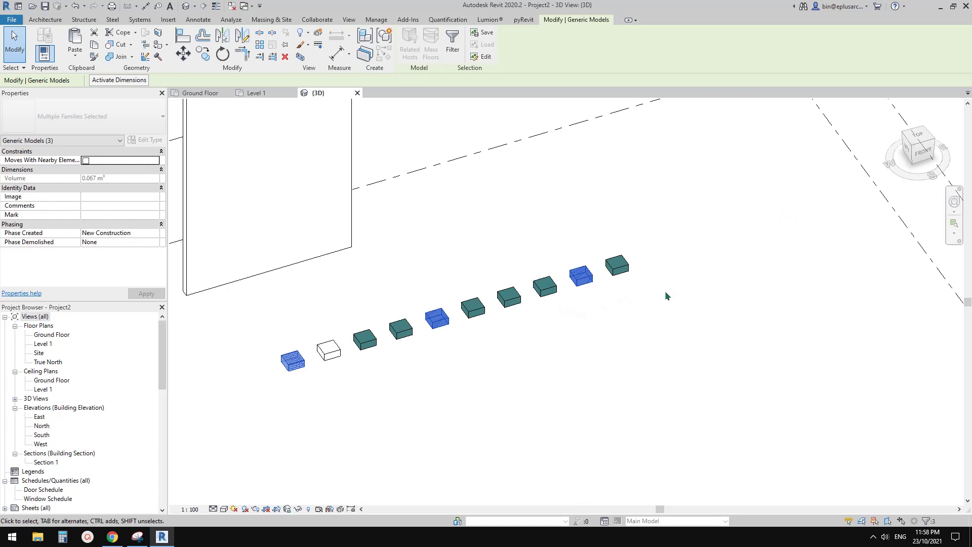
{"action": "scroll", "coordinate": [440, 364], "scroll_direction": "up", "scroll_amount": 3}
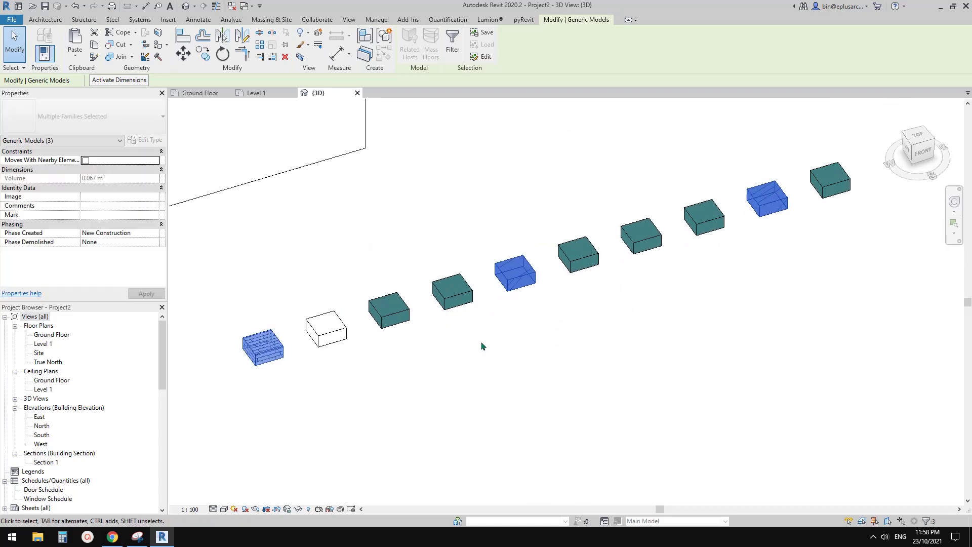
{"action": "left_click", "coordinate": [469, 334]}
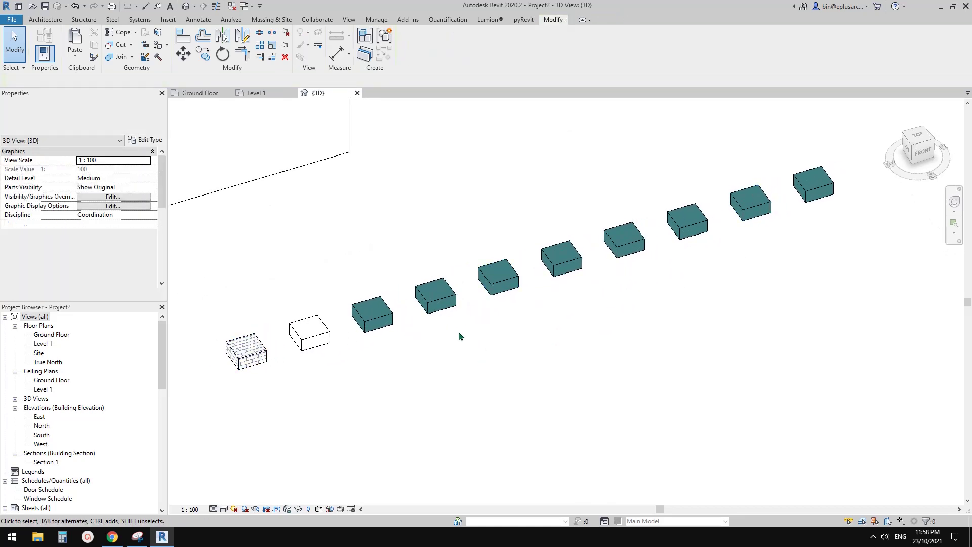
Check the Material property of the second and first boxes in the row.
{"action": "scroll", "coordinate": [458, 324], "scroll_direction": "down", "scroll_amount": 2}
{"action": "scroll", "coordinate": [403, 335], "scroll_direction": "up", "scroll_amount": 2}
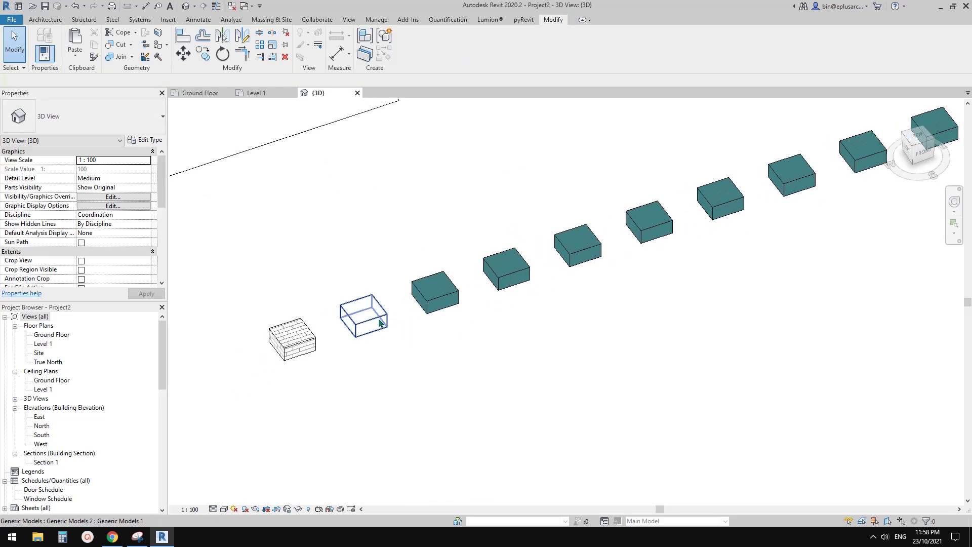
{"action": "left_click", "coordinate": [370, 321]}
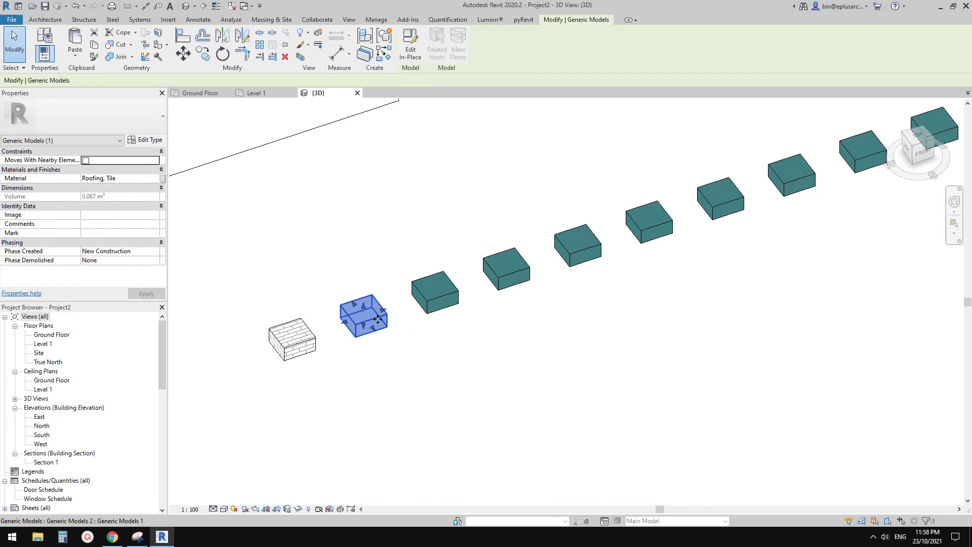
{"action": "left_click", "coordinate": [424, 352]}
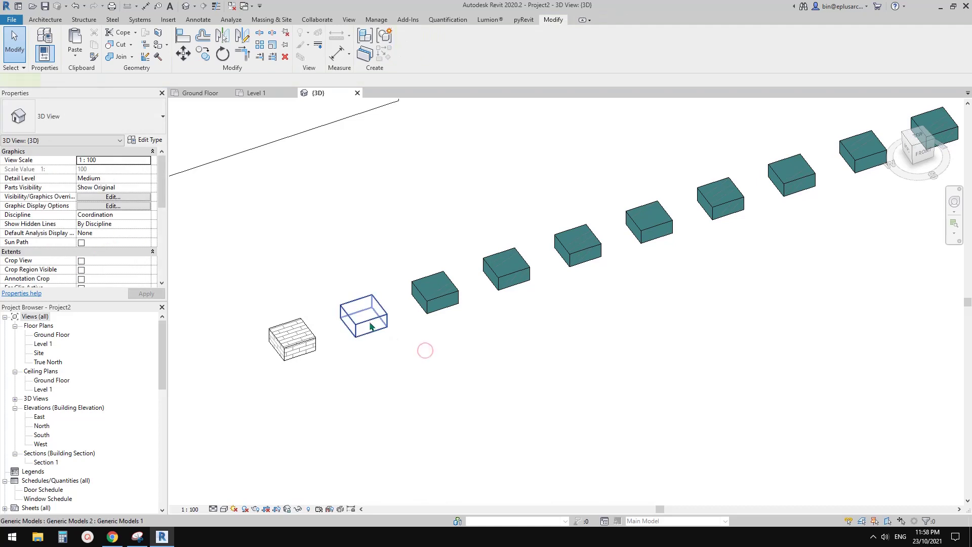
{"action": "left_click", "coordinate": [308, 351]}
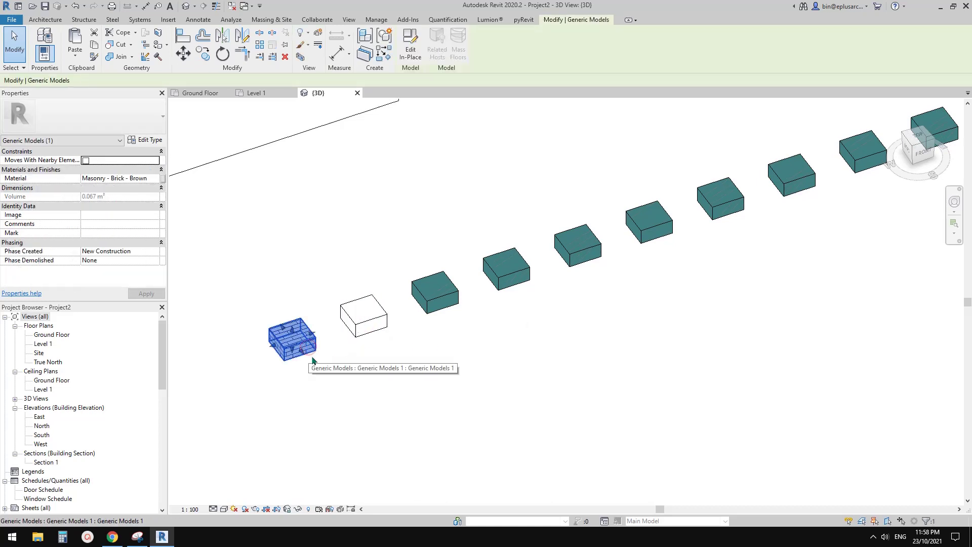
{"action": "scroll", "coordinate": [314, 357], "scroll_direction": "up", "scroll_amount": 1}
{"action": "left_click", "coordinate": [364, 356]}
{"action": "left_click", "coordinate": [386, 316]}
{"action": "left_click", "coordinate": [363, 375]}
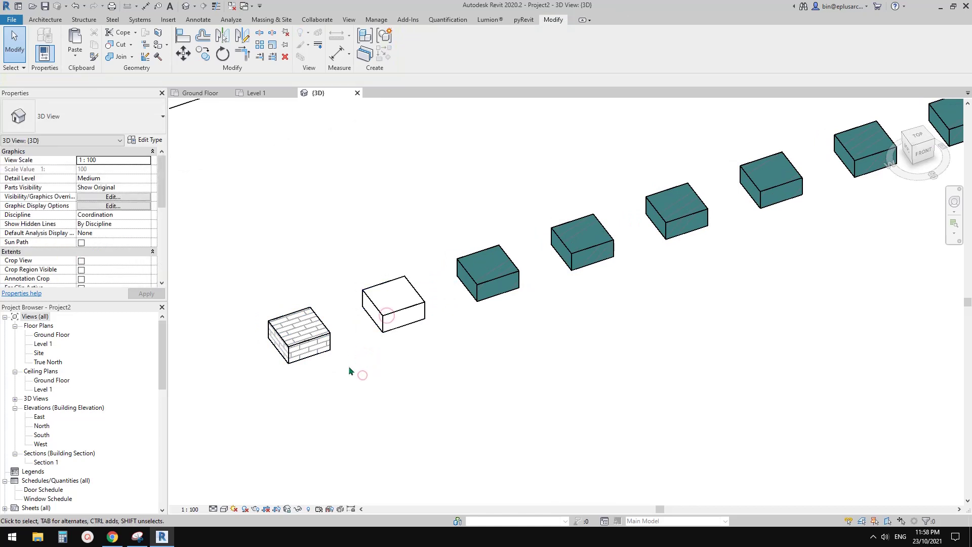
Open the Material Browser for the project's materials.
{"action": "scroll", "coordinate": [353, 367], "scroll_direction": "up", "scroll_amount": 1}
{"action": "mouse_move", "coordinate": [417, 364]}
{"action": "middle_mouse_down"}
{"action": "mouse_move", "coordinate": [368, 362]}
{"action": "mouse_move", "coordinate": [355, 392]}
{"action": "middle_mouse_up"}
{"action": "scroll", "coordinate": [408, 365], "scroll_direction": "down", "scroll_amount": 2}
{"action": "scroll", "coordinate": [366, 374], "scroll_direction": "up", "scroll_amount": 1}
{"action": "left_click", "coordinate": [376, 19]}
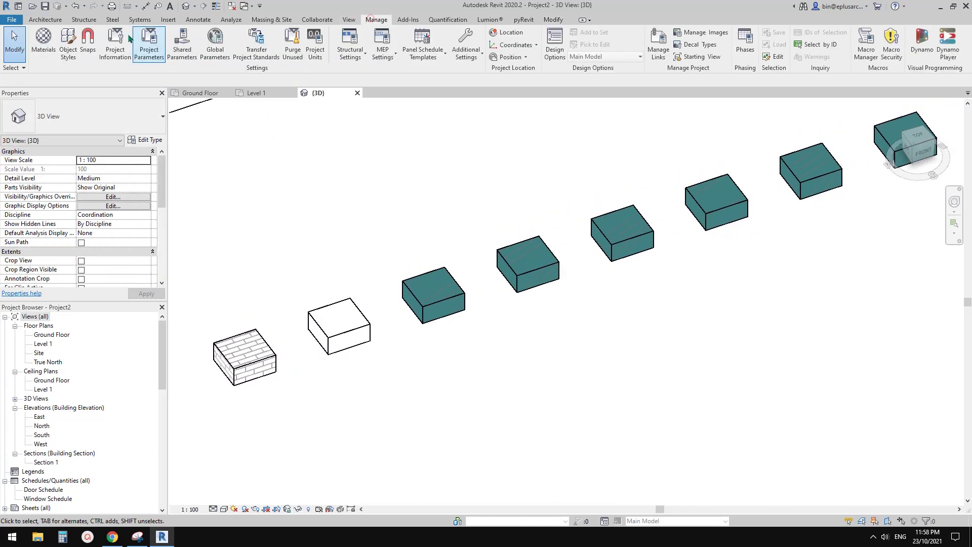
{"action": "left_click", "coordinate": [71, 41]}
{"action": "left_click", "coordinate": [475, 52]}
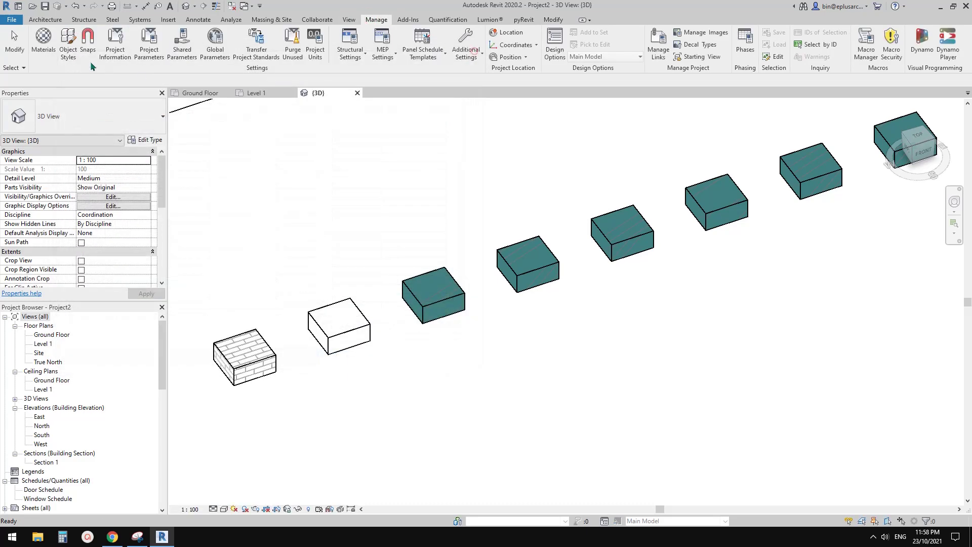
{"action": "left_click", "coordinate": [44, 44]}
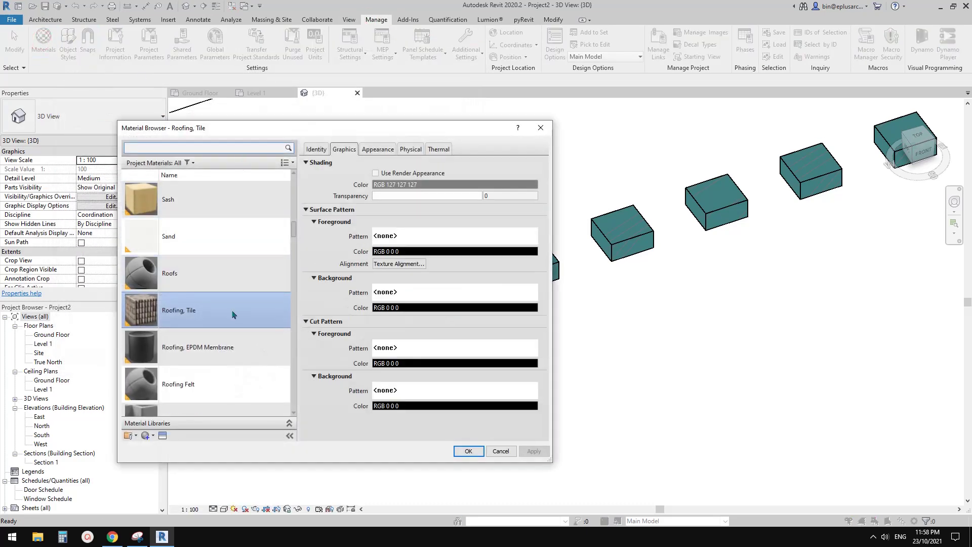
Review the options for creating a new material and duplicating the Roofing, Tile material.
{"action": "scroll", "coordinate": [212, 350], "scroll_direction": "down", "scroll_amount": 1}
{"action": "left_click", "coordinate": [145, 435]}
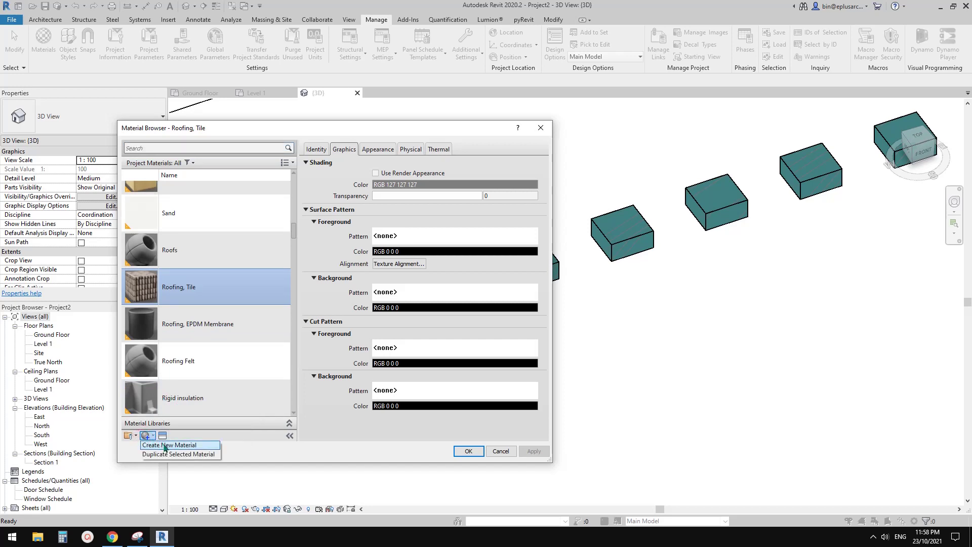
{"action": "left_click", "coordinate": [147, 435]}
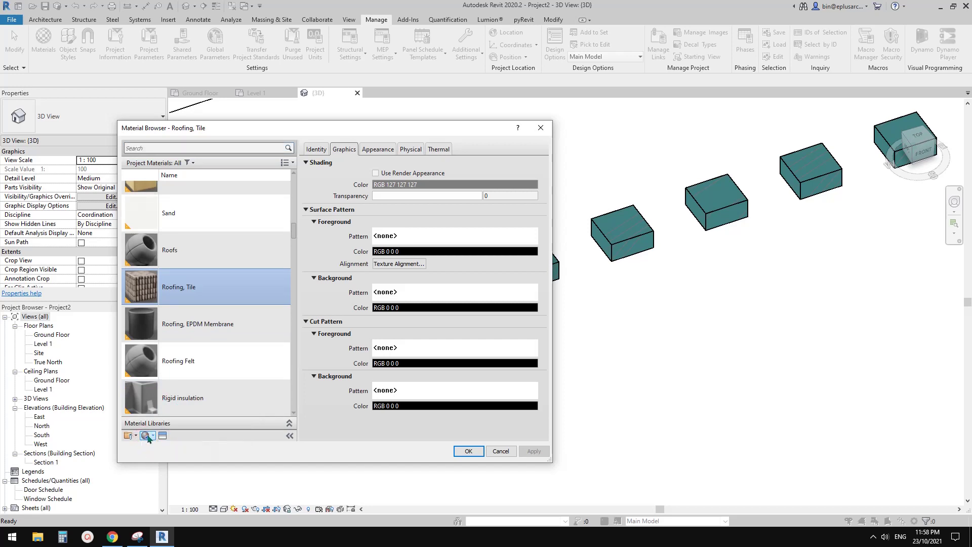
{"action": "left_click", "coordinate": [148, 435]}
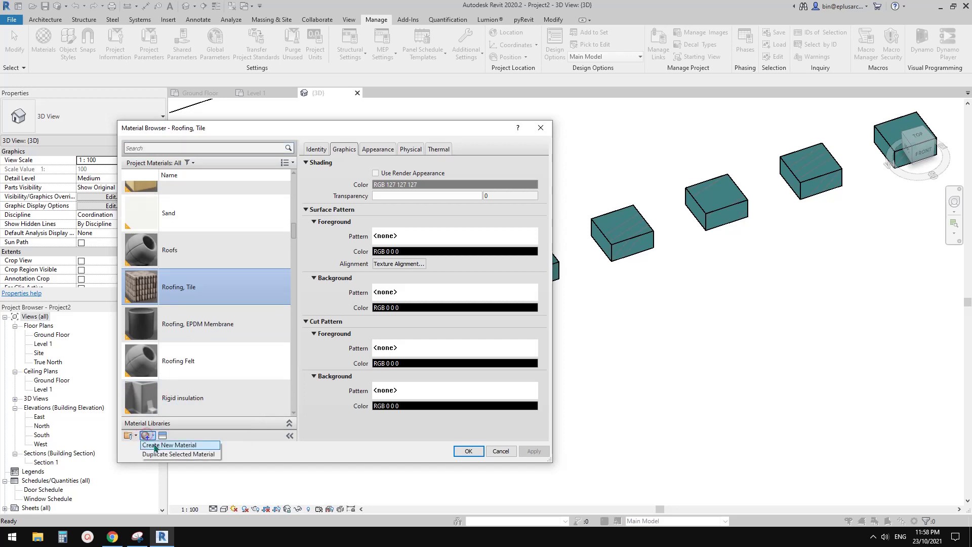
{"action": "right_click", "coordinate": [177, 291]}
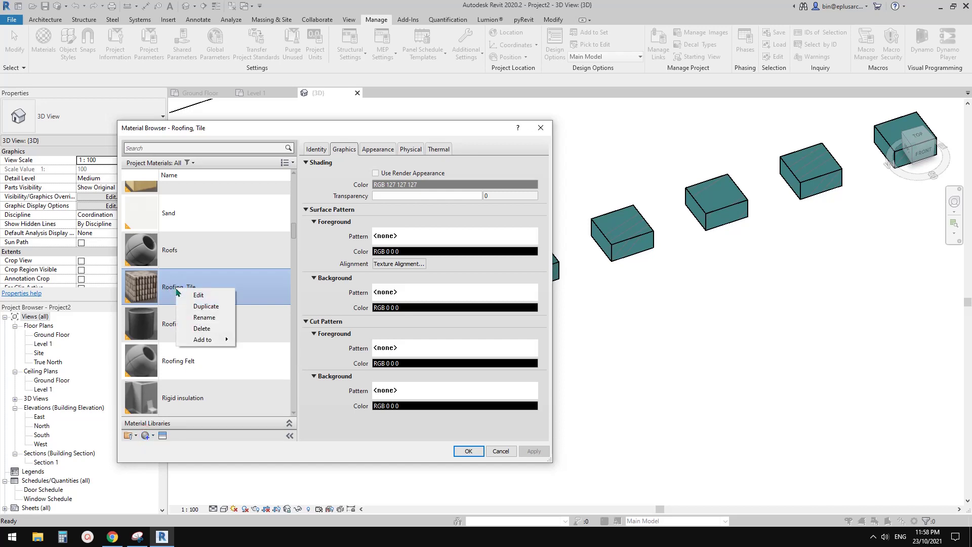
{"action": "left_click", "coordinate": [146, 436]}
{"action": "left_click", "coordinate": [147, 435]}
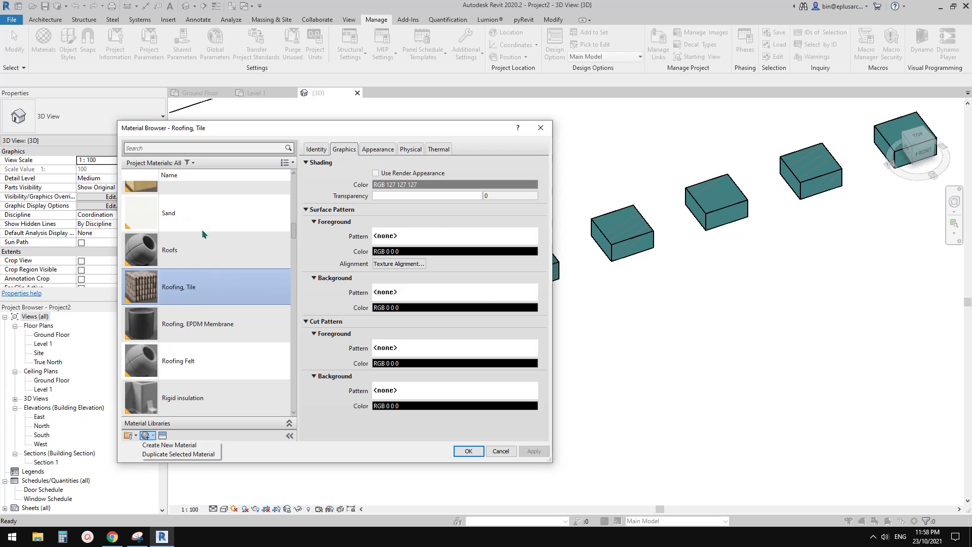
Search the project materials for "new" and duplicate the New 01 material as New 02.
{"action": "mouse_move", "coordinate": [294, 234]}
{"action": "left_mouse_down"}
{"action": "mouse_move", "coordinate": [294, 178]}
{"action": "mouse_move", "coordinate": [296, 212]}
{"action": "left_mouse_up"}
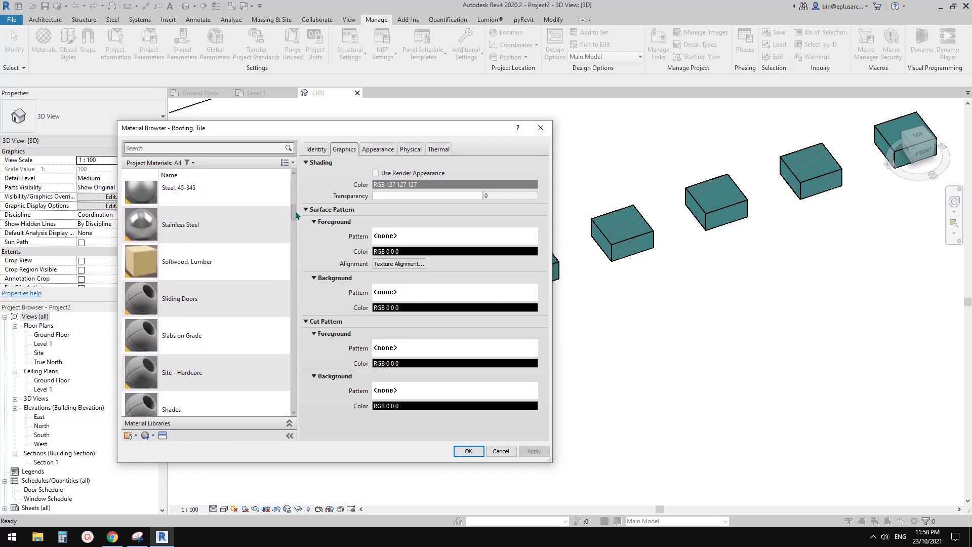
{"action": "left_click", "coordinate": [224, 226]}
{"action": "left_click", "coordinate": [181, 146]}
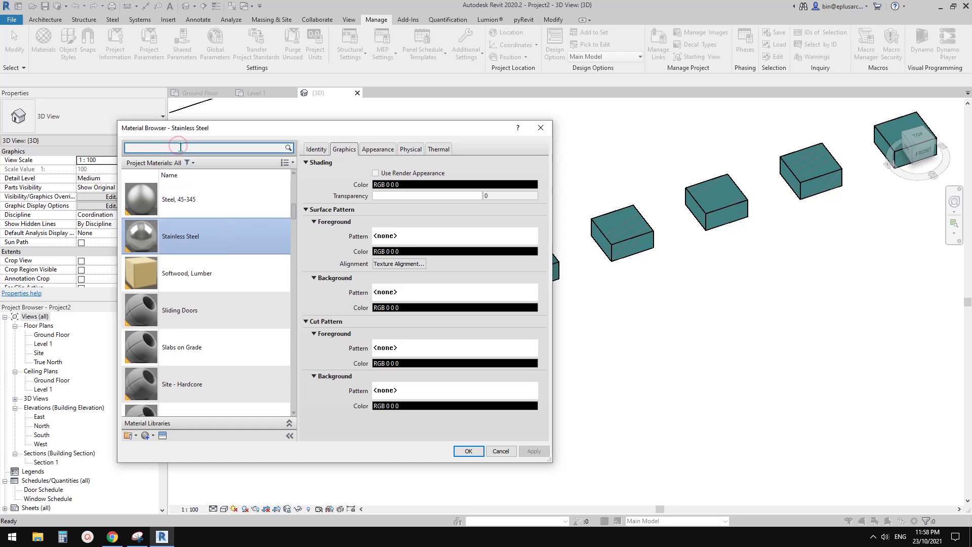
{"action": "type", "text": "new"}
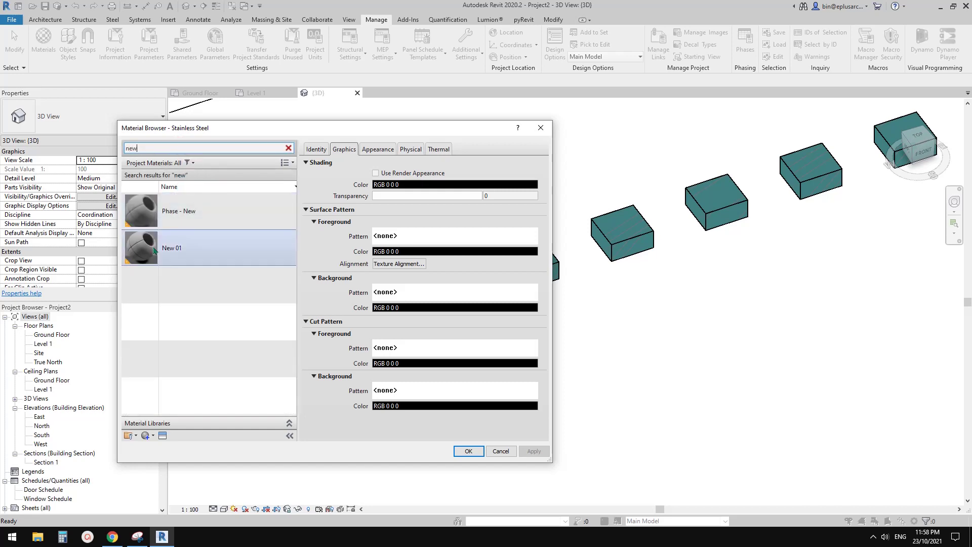
{"action": "left_click", "coordinate": [155, 251]}
{"action": "right_click", "coordinate": [150, 251]}
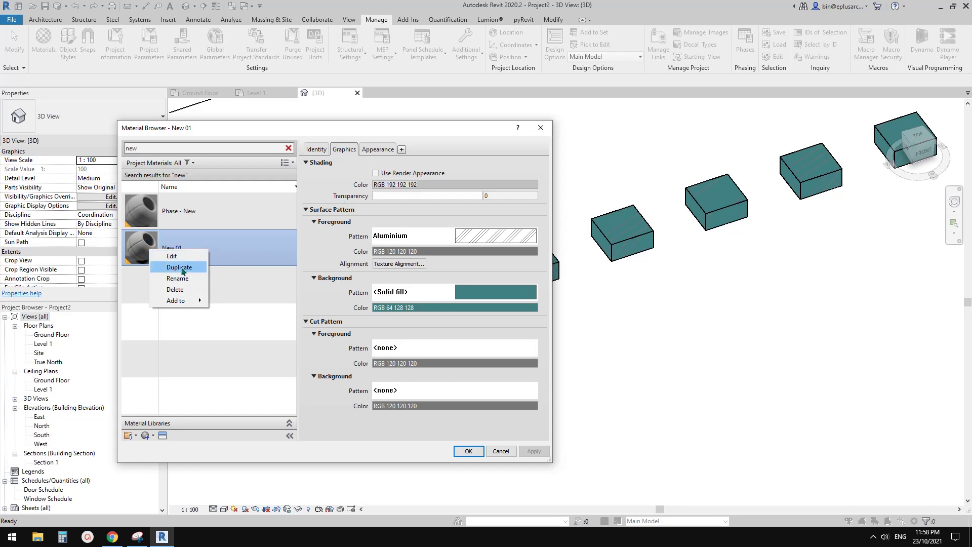
{"action": "left_click", "coordinate": [183, 270]}
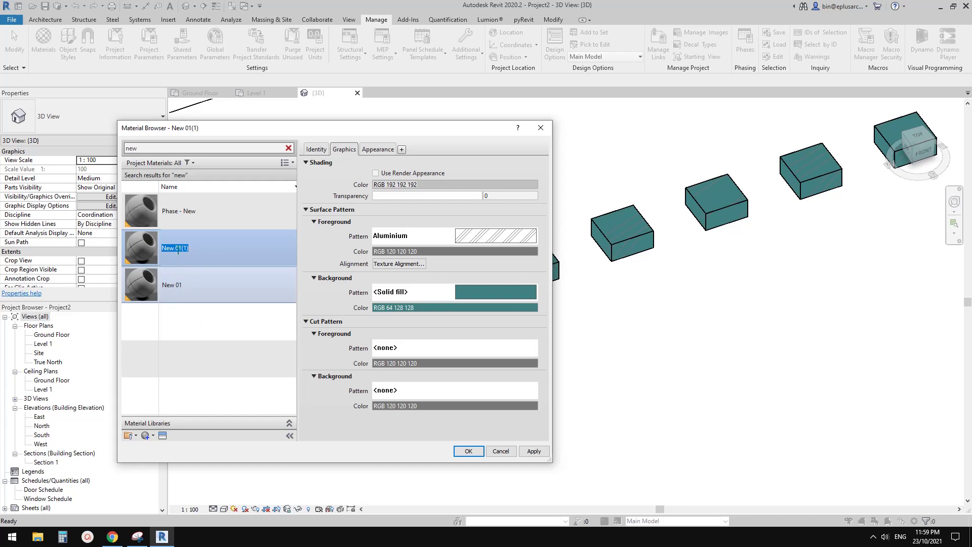
{"action": "type", "text": "2"}
{"action": "key", "text": "Return"}
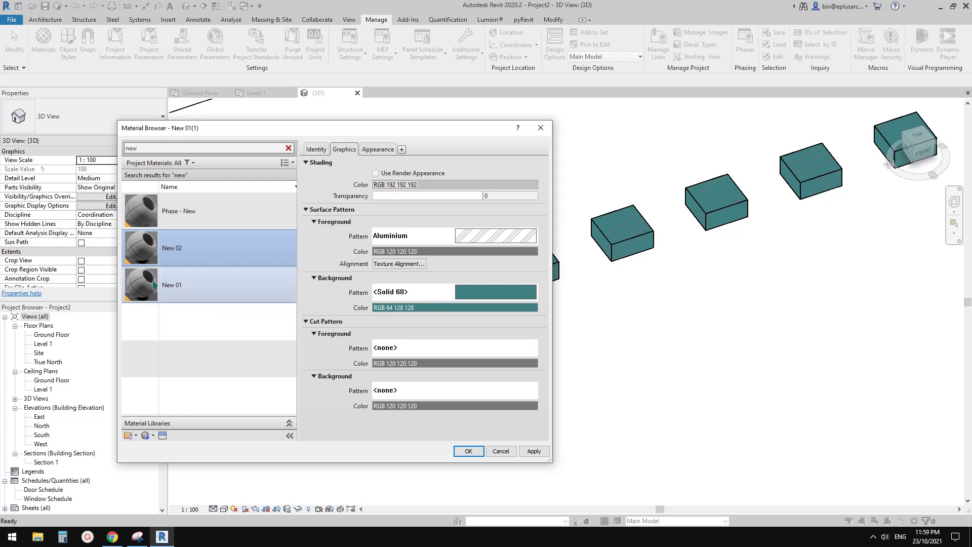
Compare the Appearance and Graphics settings of the New 01 and New 02 materials.
{"action": "left_click", "coordinate": [154, 285]}
{"action": "left_click", "coordinate": [203, 247]}
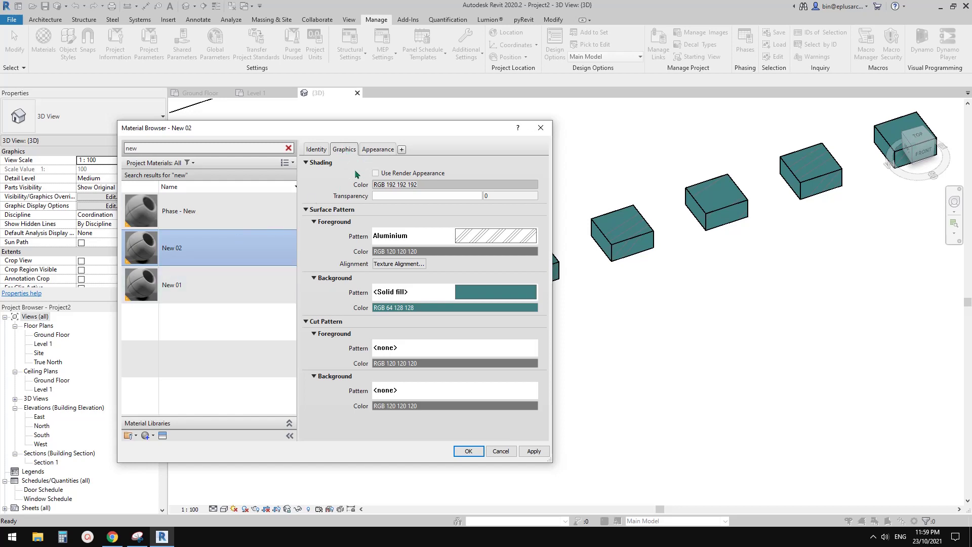
{"action": "left_click", "coordinate": [375, 150]}
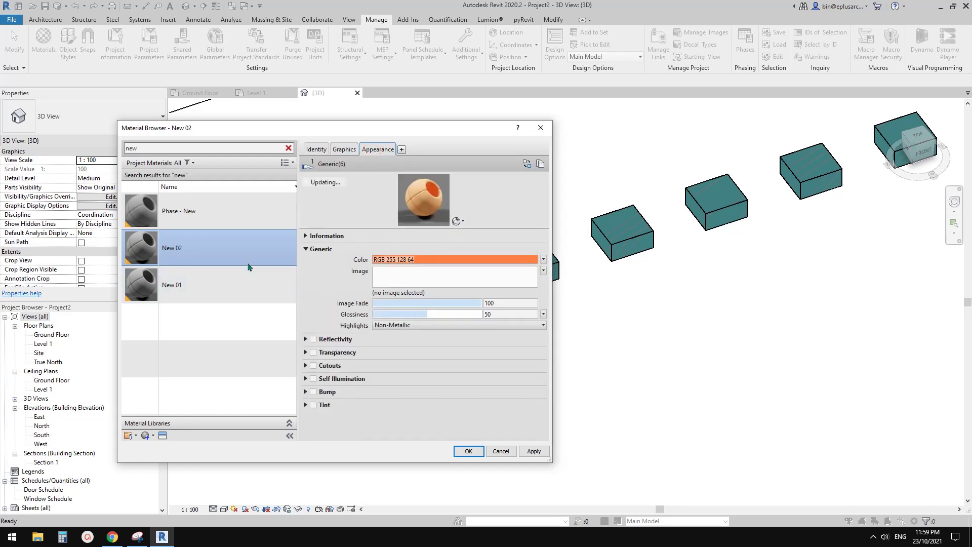
{"action": "left_click", "coordinate": [150, 286]}
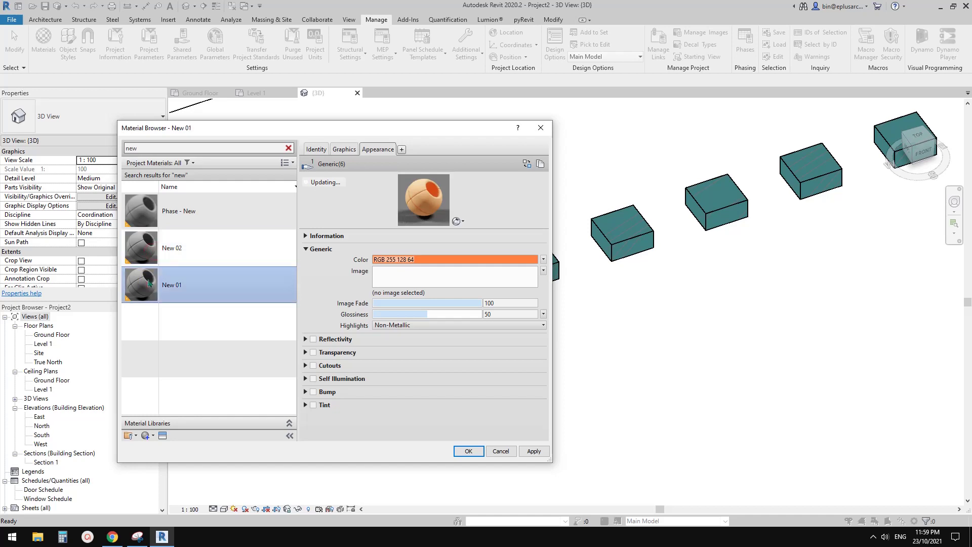
{"action": "left_click", "coordinate": [151, 253]}
{"action": "left_click", "coordinate": [344, 148]}
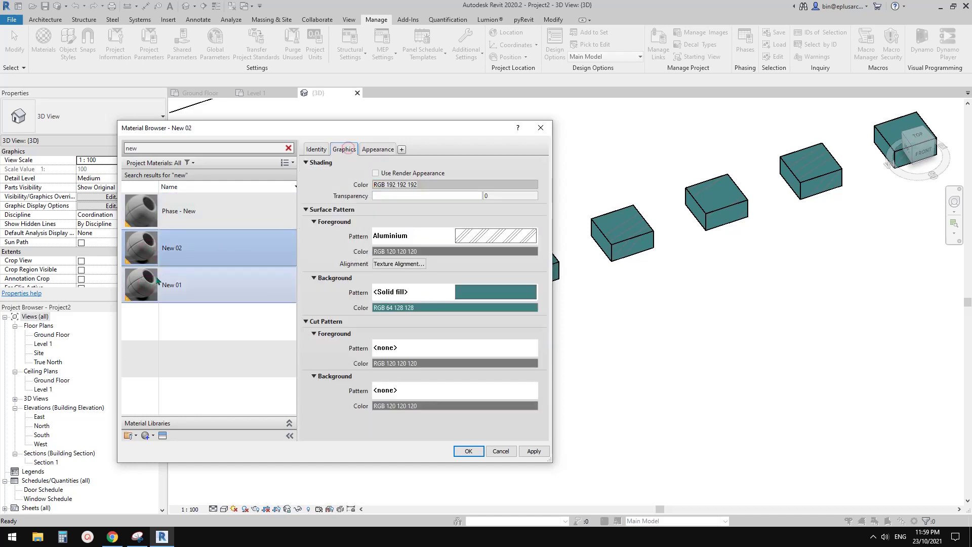
{"action": "left_click", "coordinate": [154, 277]}
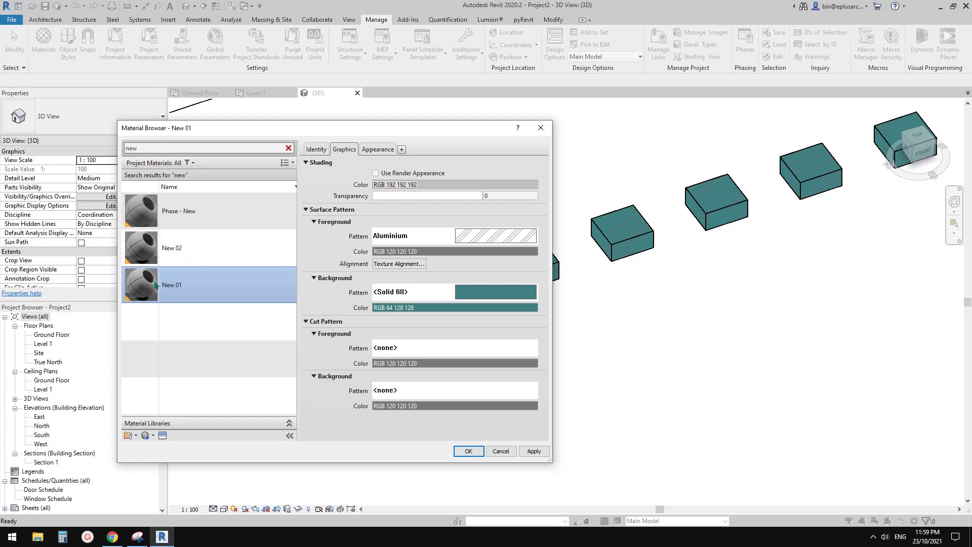
{"action": "left_click", "coordinate": [187, 255]}
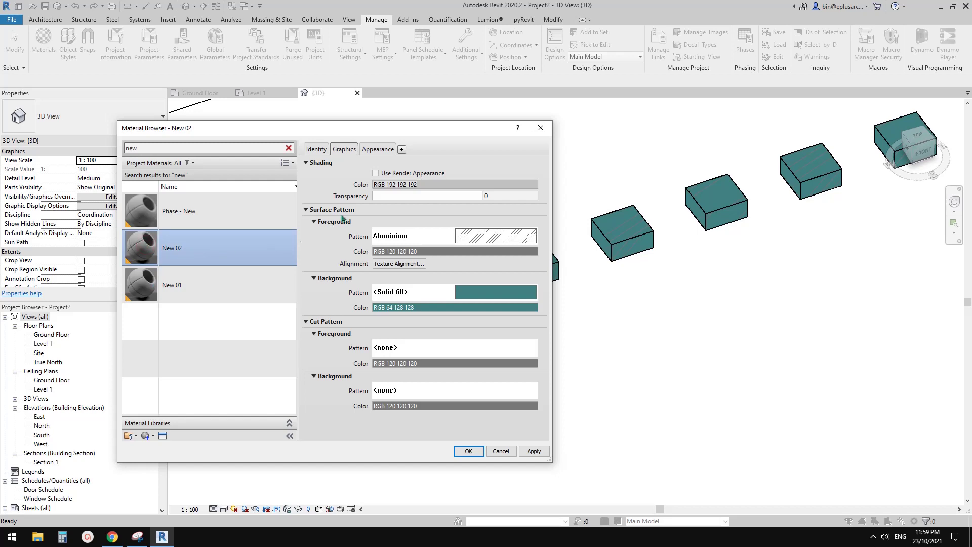
Replace the New 02 material's appearance asset with Brass - Old from the Appearance Library's Metal, Brass category.
{"action": "left_click", "coordinate": [378, 150]}
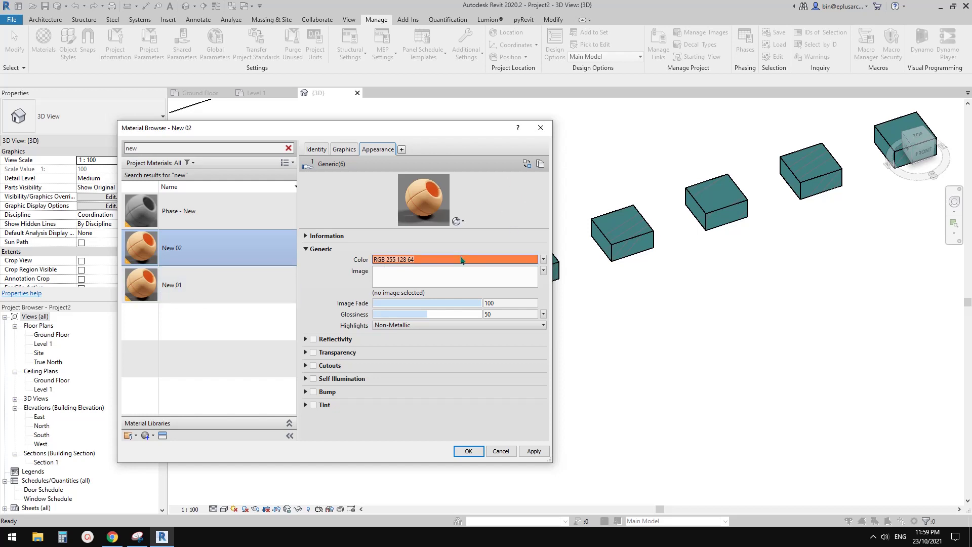
{"action": "left_click", "coordinate": [526, 164]}
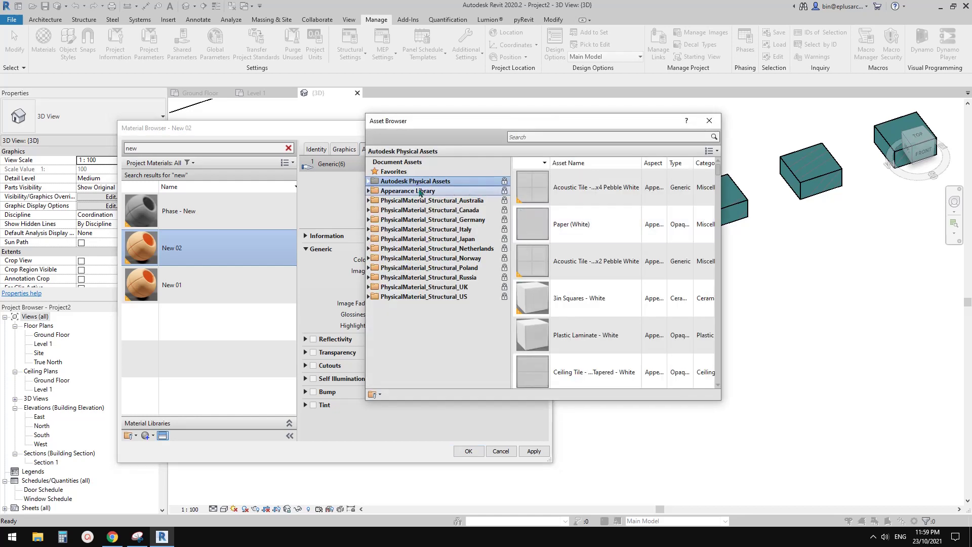
{"action": "left_click", "coordinate": [368, 192]}
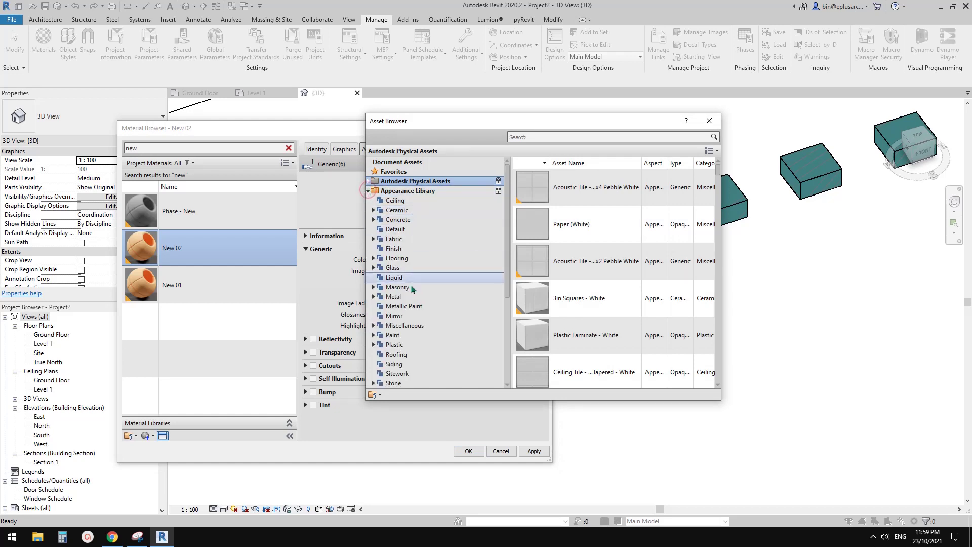
{"action": "left_click", "coordinate": [374, 297]}
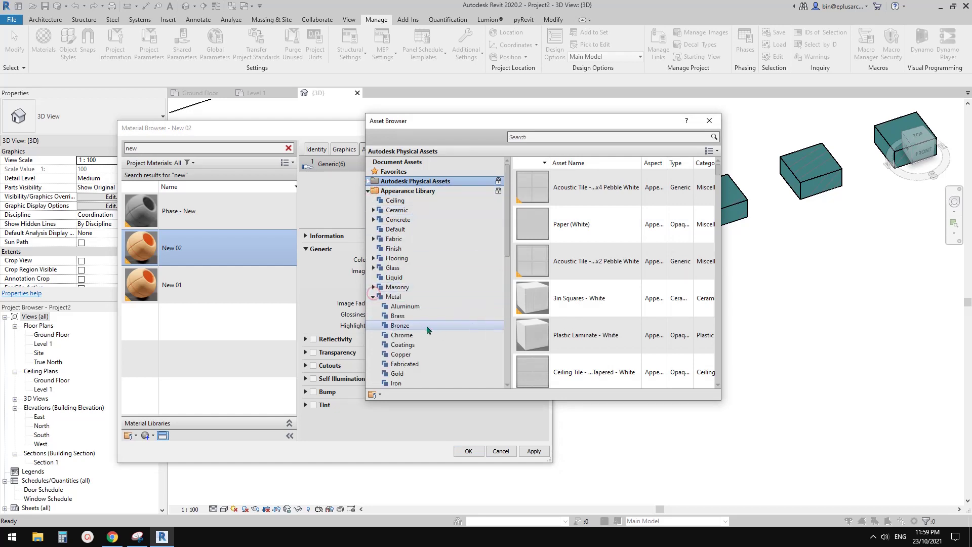
{"action": "scroll", "coordinate": [425, 313], "scroll_direction": "down", "scroll_amount": 1}
{"action": "left_click", "coordinate": [398, 287]}
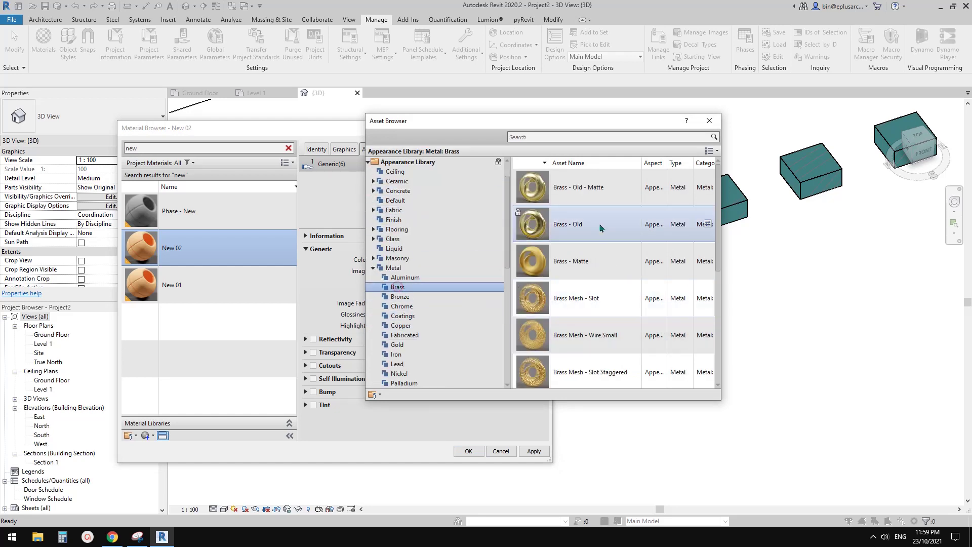
{"action": "left_click", "coordinate": [709, 224]}
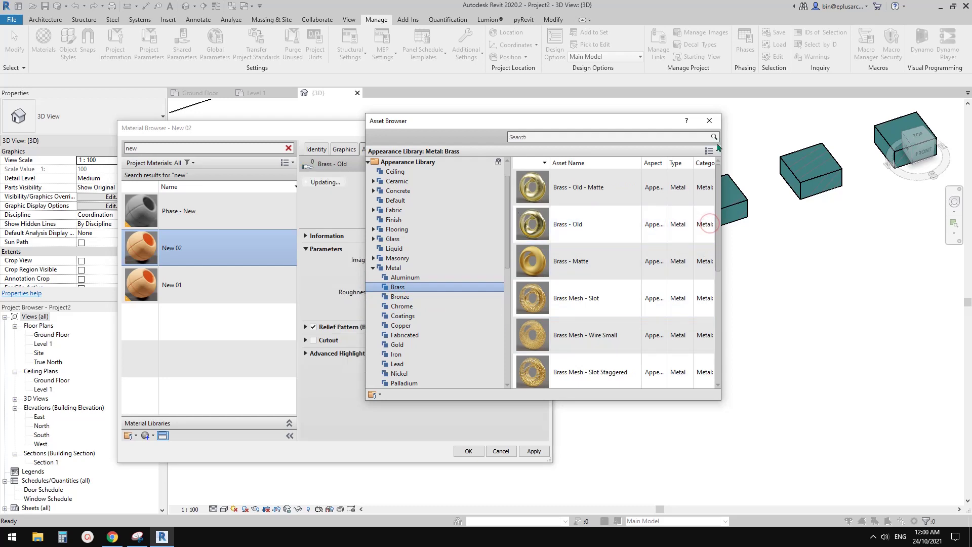
{"action": "left_click", "coordinate": [709, 120]}
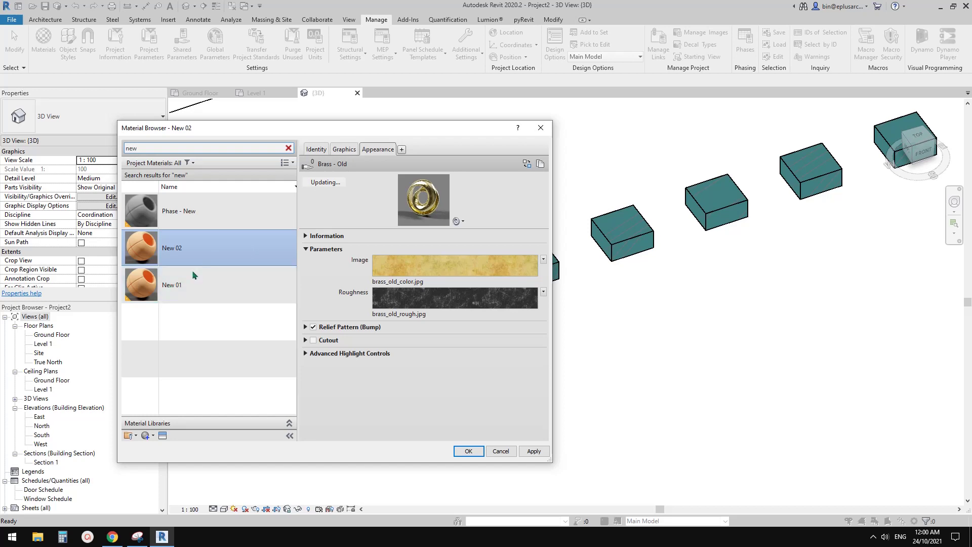
Compare the appearance assets of the New 01 and New 02 materials.
{"action": "left_click", "coordinate": [168, 287]}
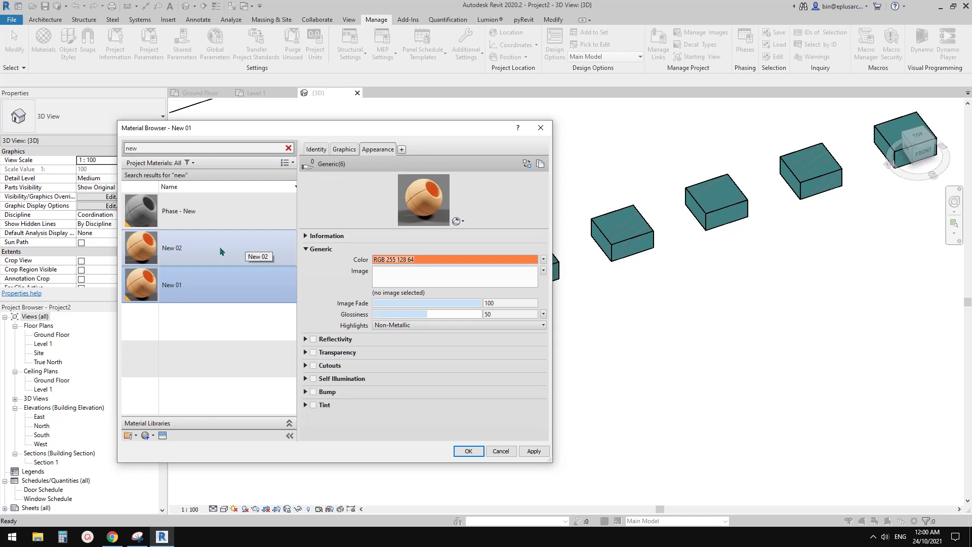
{"action": "left_click", "coordinate": [193, 248]}
{"action": "left_click", "coordinate": [191, 280]}
{"action": "left_click", "coordinate": [200, 253]}
{"action": "left_click", "coordinate": [208, 278]}
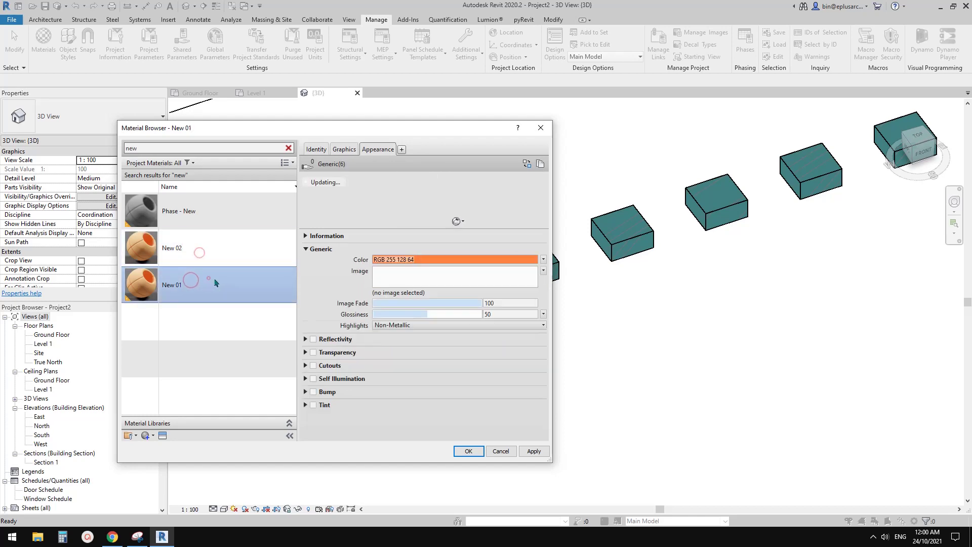
{"action": "left_click", "coordinate": [197, 249]}
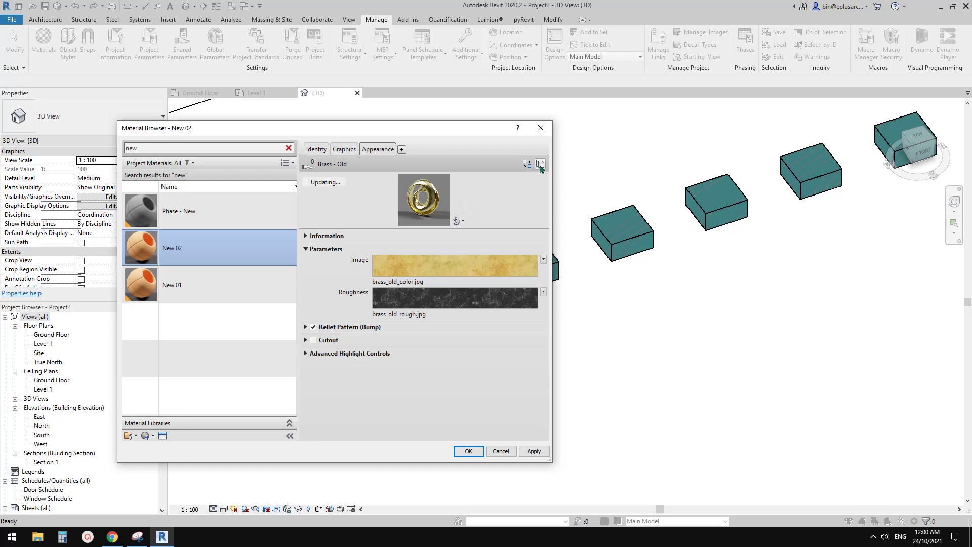
{"action": "left_click", "coordinate": [178, 285]}
{"action": "left_click", "coordinate": [162, 246]}
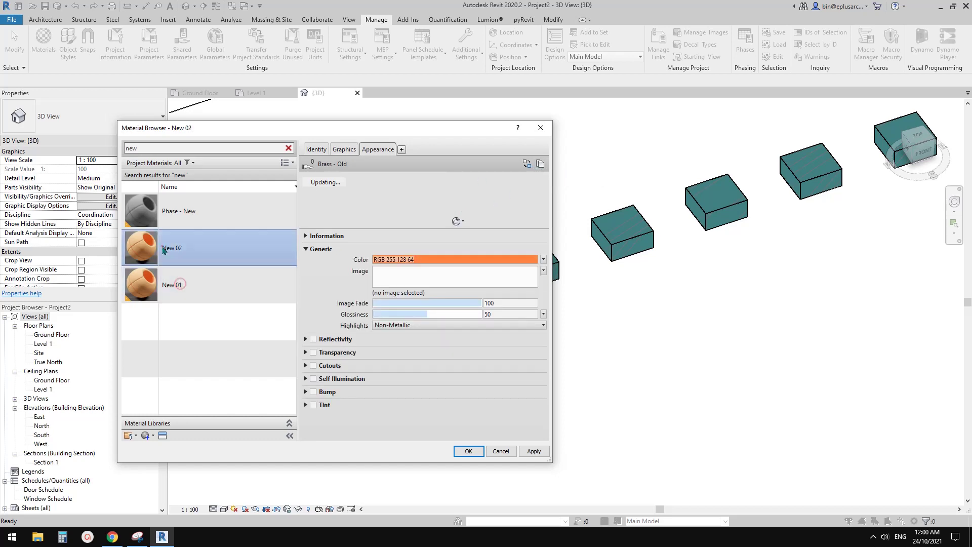
{"action": "left_click", "coordinate": [154, 284]}
{"action": "left_click", "coordinate": [162, 248]}
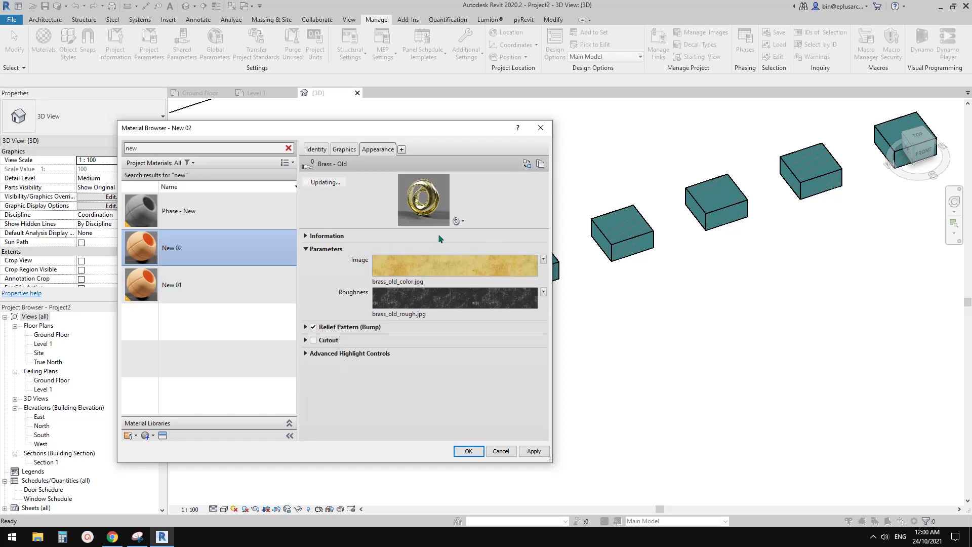
{"action": "left_click", "coordinate": [152, 284]}
{"action": "left_click", "coordinate": [150, 249]}
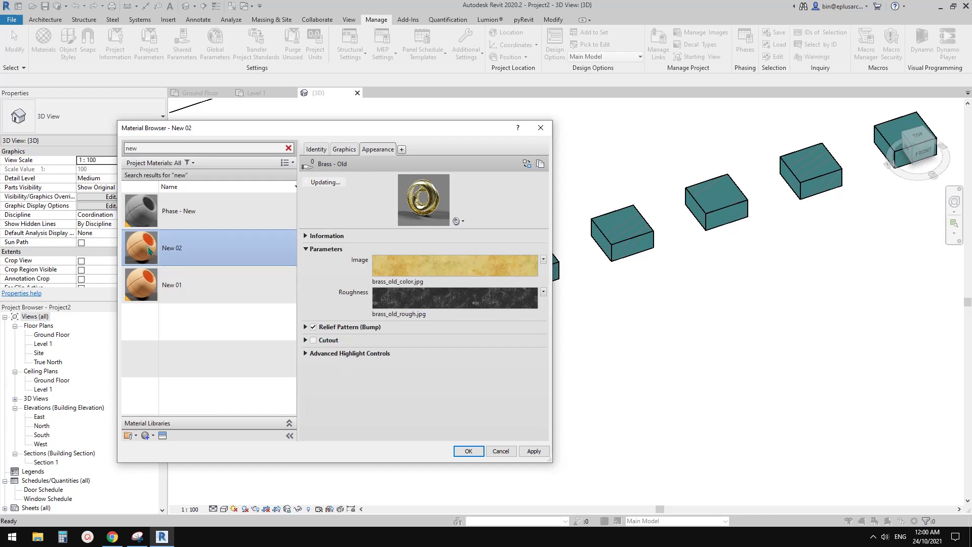
Duplicate the New 01 material and name the copy New 03.
{"action": "right_click", "coordinate": [150, 251]}
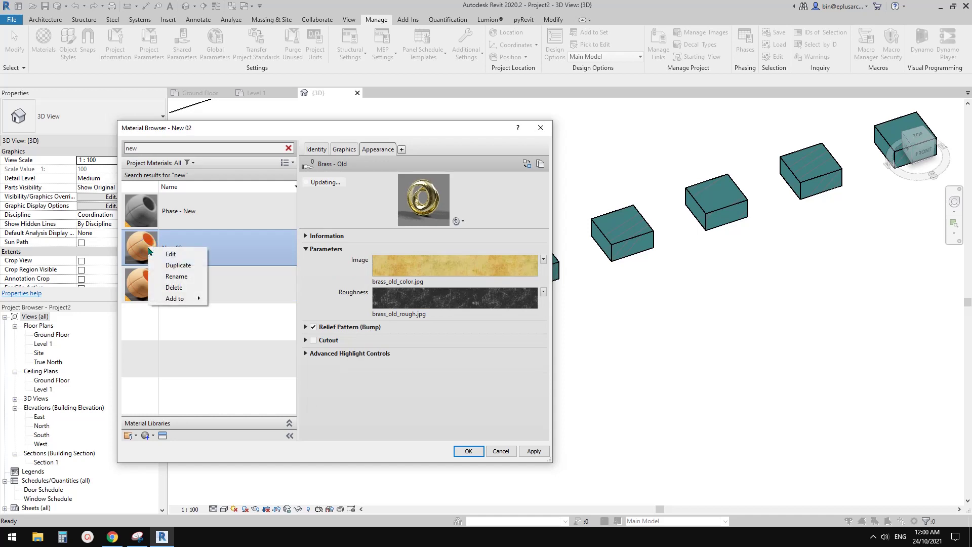
{"action": "left_click", "coordinate": [144, 279]}
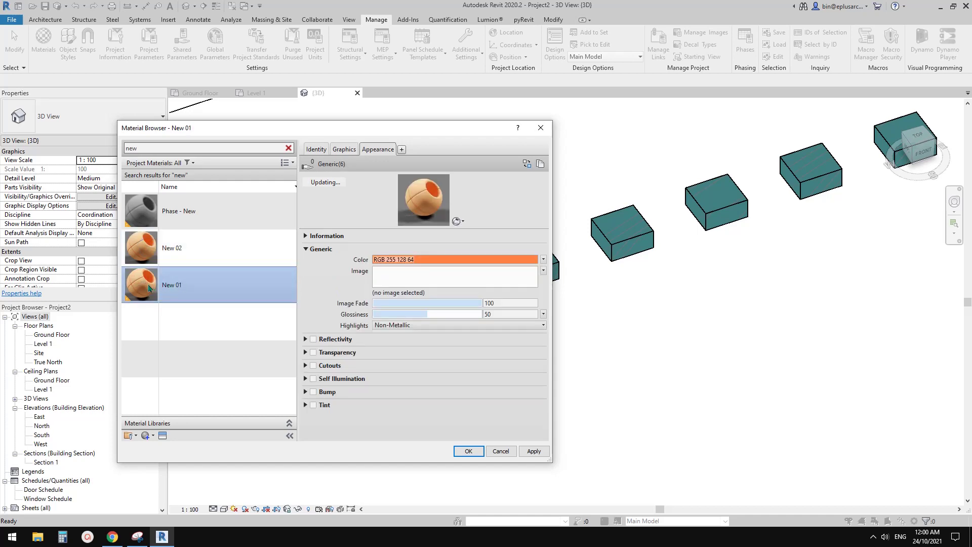
{"action": "right_click", "coordinate": [150, 288]}
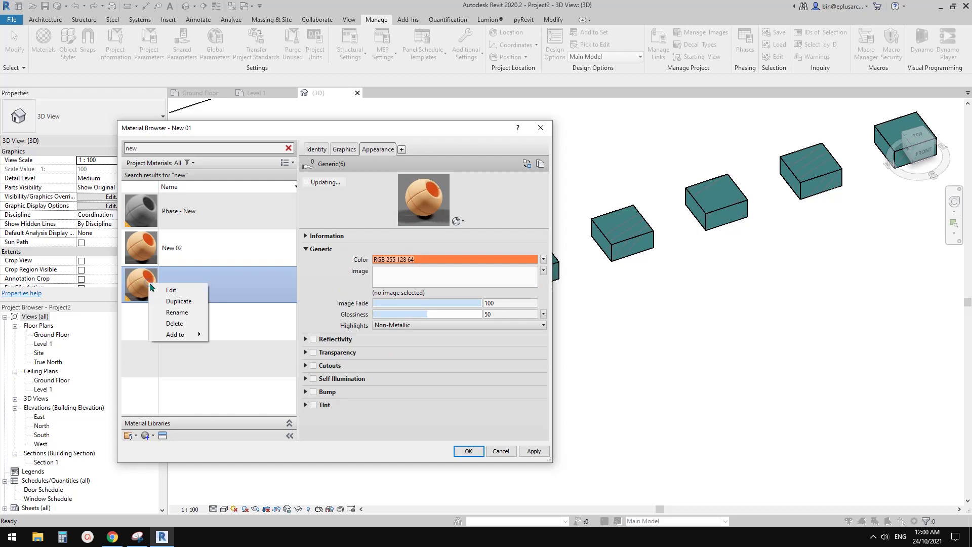
{"action": "left_click", "coordinate": [178, 301]}
{"action": "left_click", "coordinate": [179, 285]}
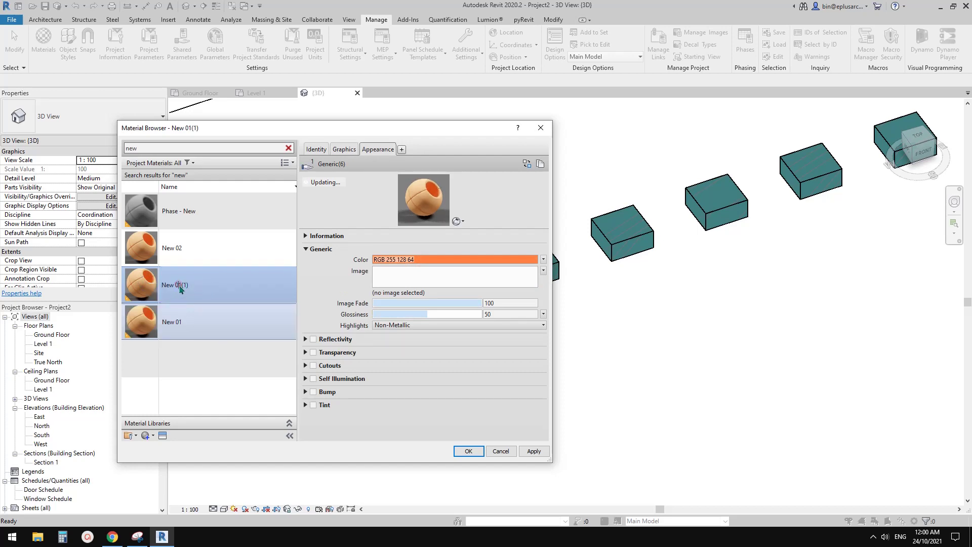
{"action": "left_click_drag", "start_coordinate": [179, 286], "coordinate": [195, 288]}
{"action": "type", "text": "3"}
{"action": "left_click", "coordinate": [203, 312]}
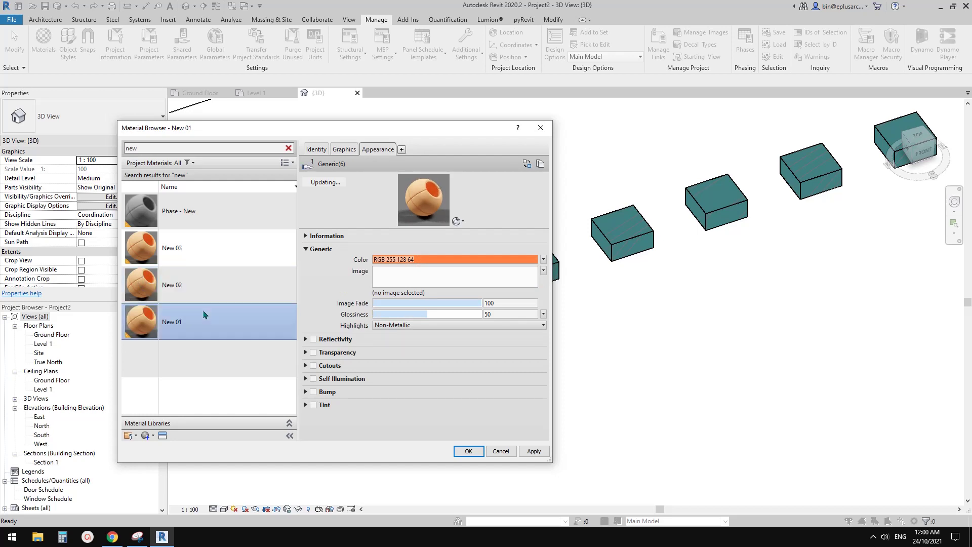
Set the New 03 material's appearance color to RGB 64 128 128 in its shared asset.
{"action": "left_click", "coordinate": [153, 253]}
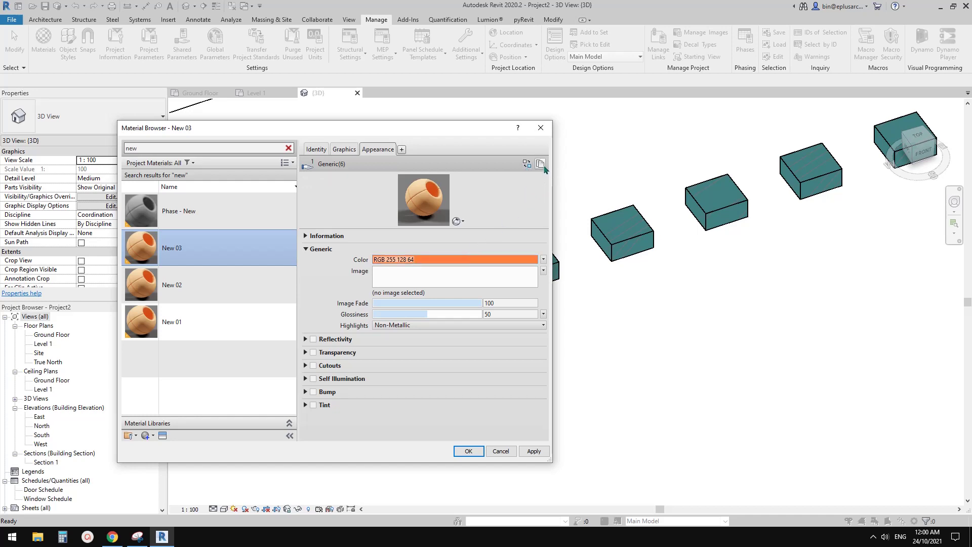
{"action": "left_click", "coordinate": [436, 259]}
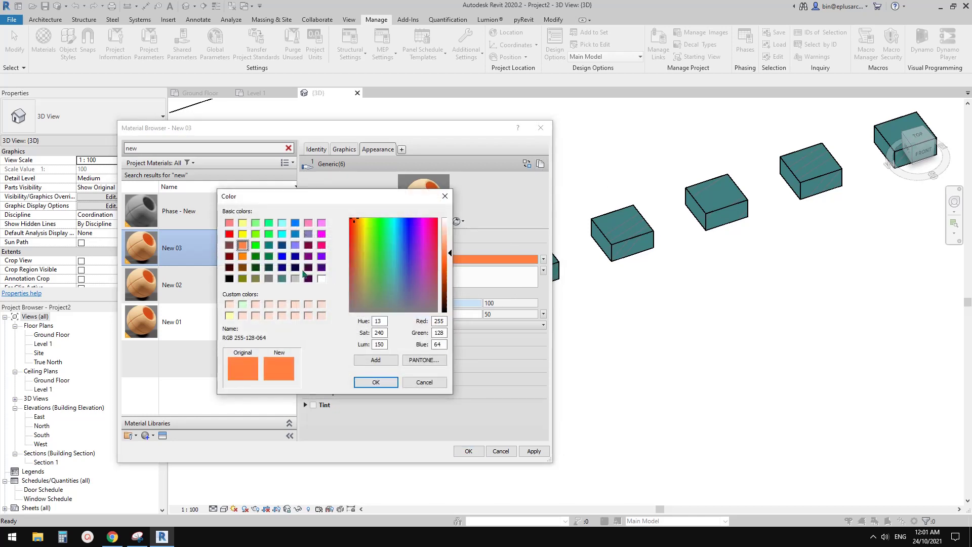
{"action": "left_click", "coordinate": [282, 278]}
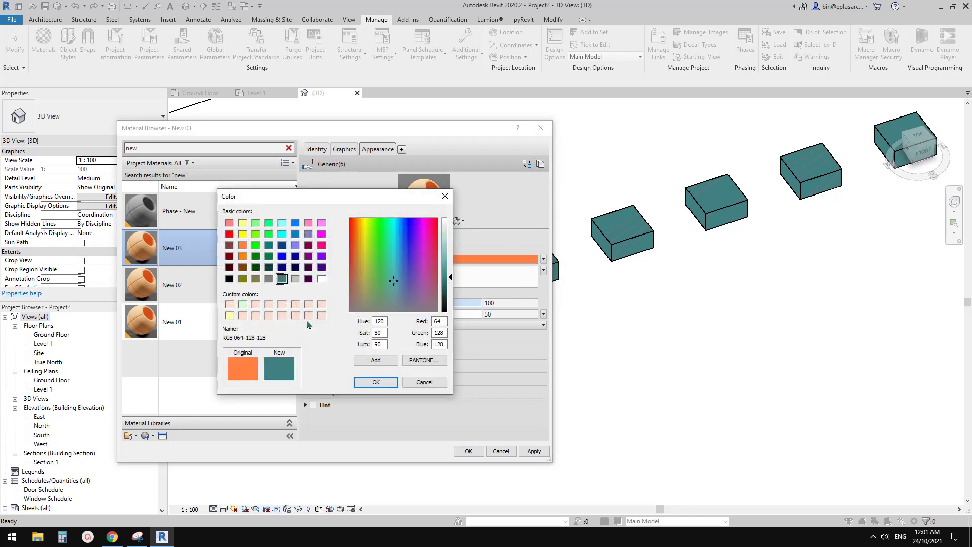
{"action": "left_click", "coordinate": [376, 381]}
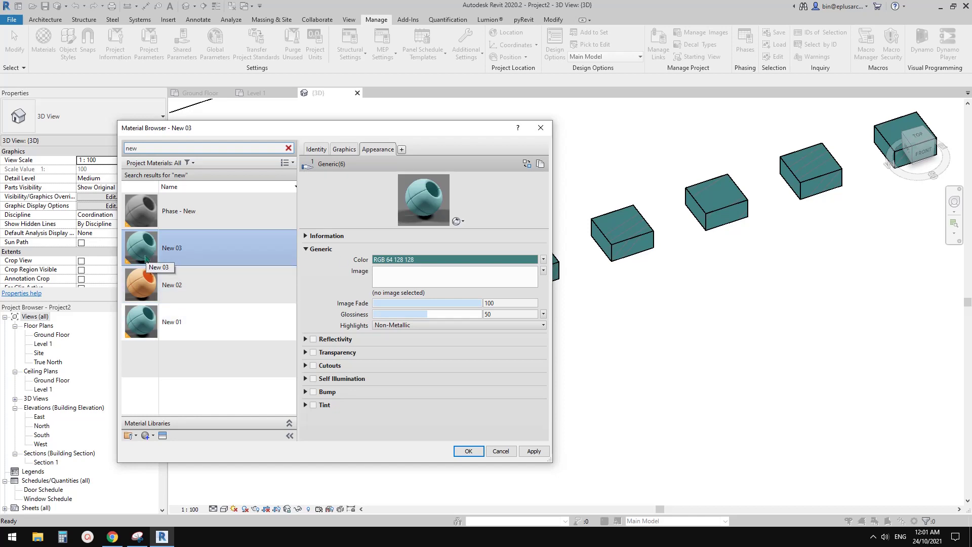
Set the New 03 material's appearance color back to RGB 255 128 64 and apply the changes.
{"action": "left_click", "coordinate": [418, 260]}
{"action": "left_click", "coordinate": [242, 245]}
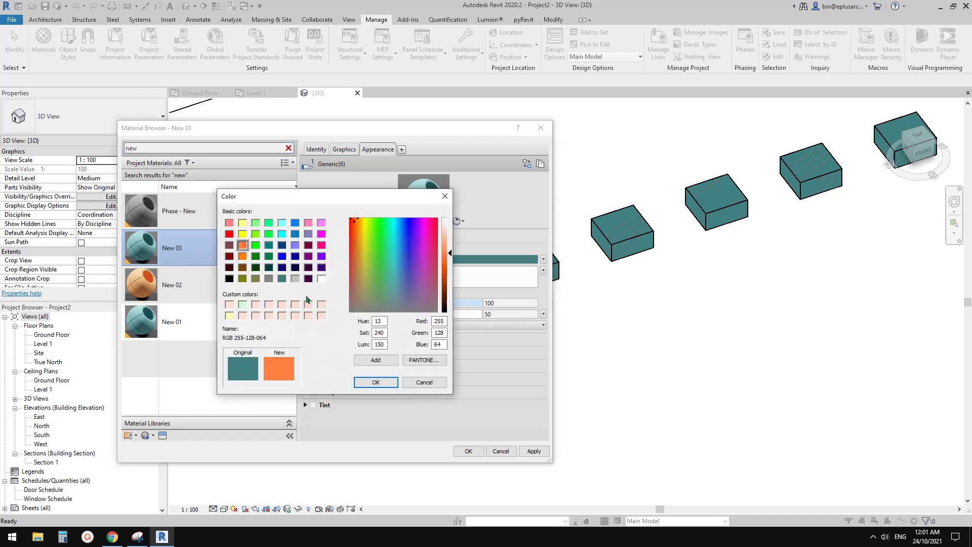
{"action": "left_click", "coordinate": [382, 382]}
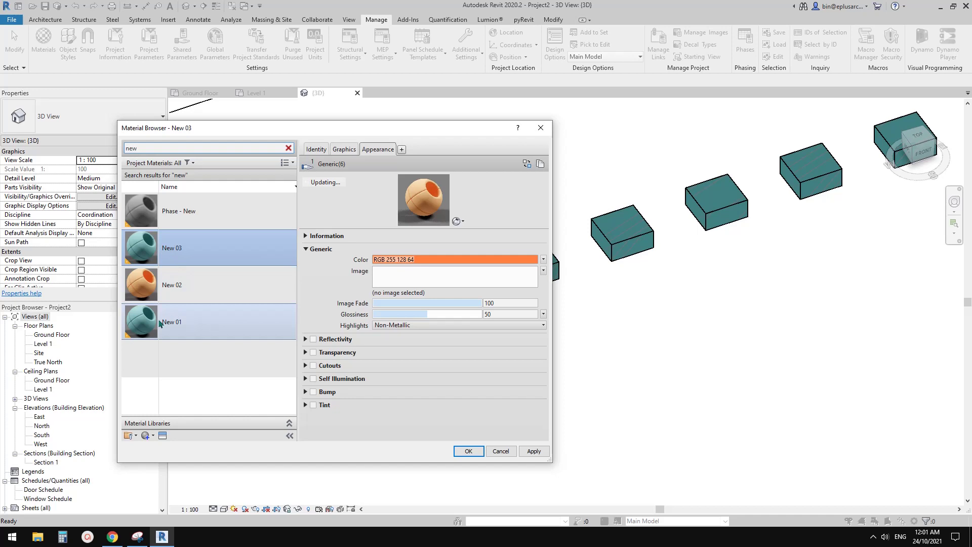
{"action": "left_click", "coordinate": [534, 451]}
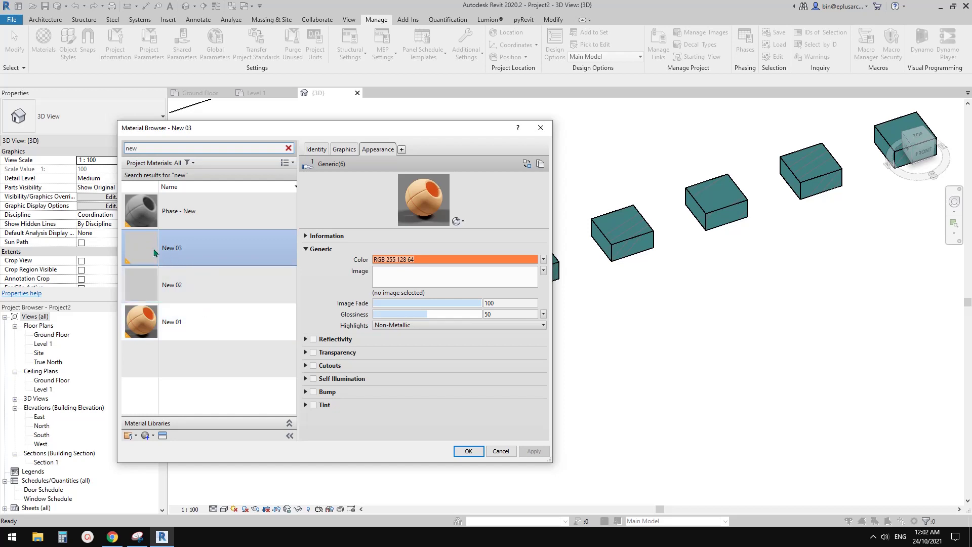
Duplicate the New 03 material's appearance asset, set the copy's color to RGB 64 128 128, and apply it.
{"action": "left_click", "coordinate": [540, 163]}
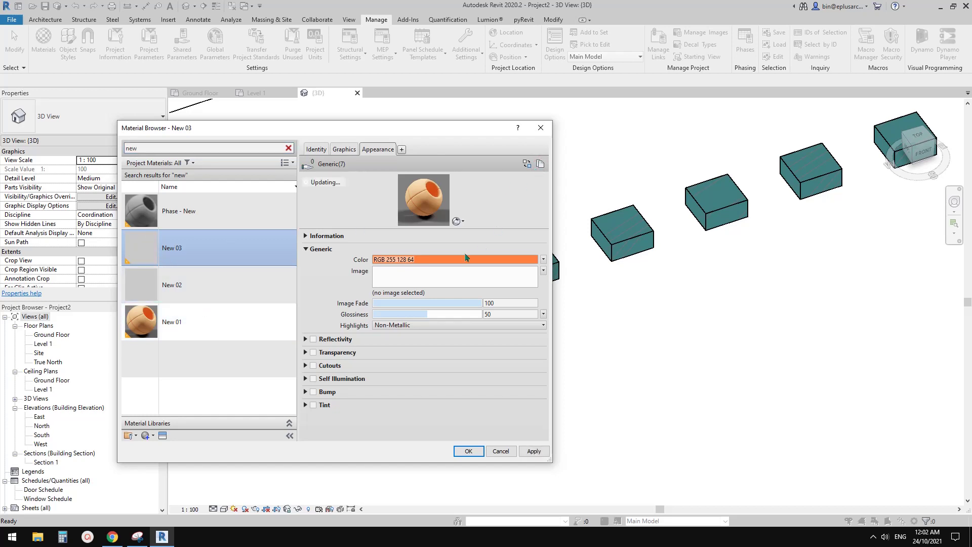
{"action": "left_click", "coordinate": [433, 260]}
{"action": "left_click", "coordinate": [279, 278]}
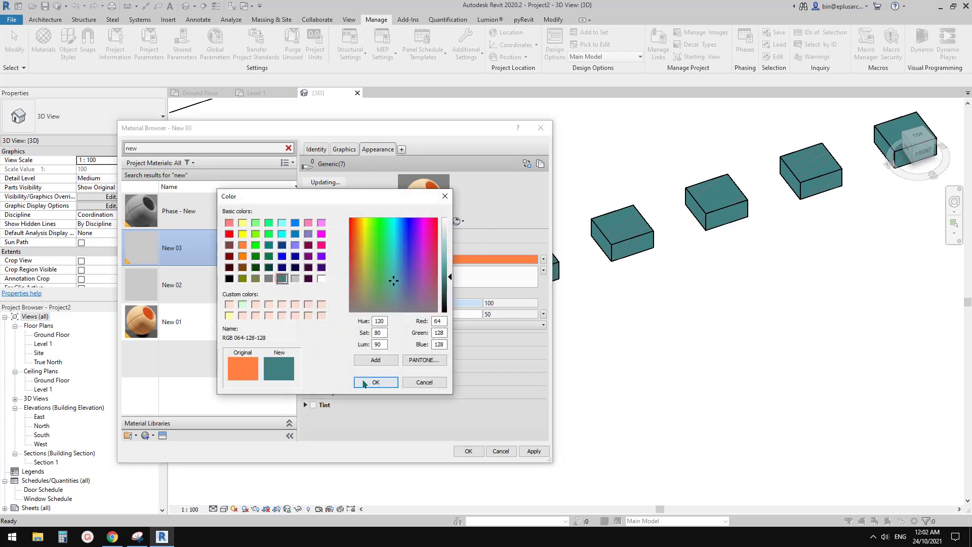
{"action": "left_click", "coordinate": [365, 378]}
{"action": "left_click", "coordinate": [533, 451]}
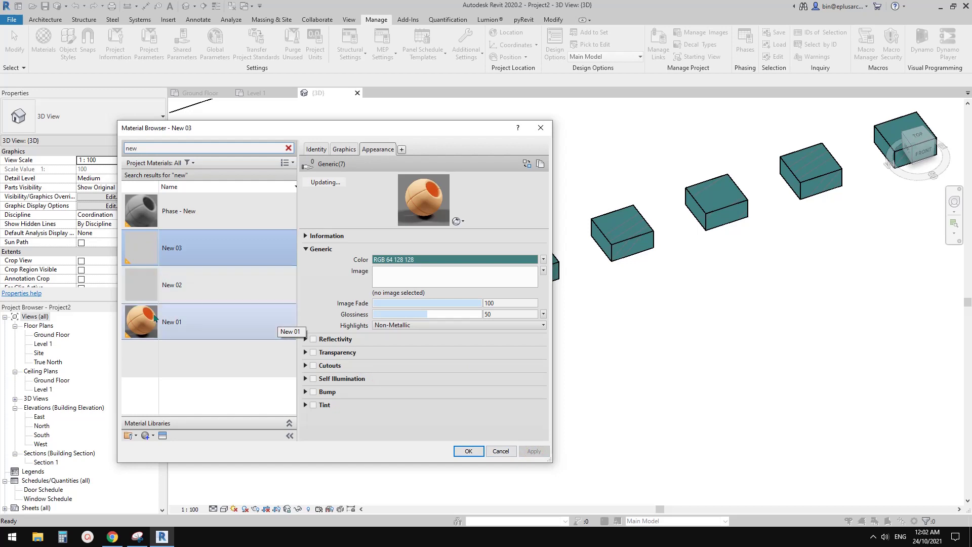
Compare the appearance colors and assets of the New 01 and New 03 materials.
{"action": "left_click", "coordinate": [146, 330]}
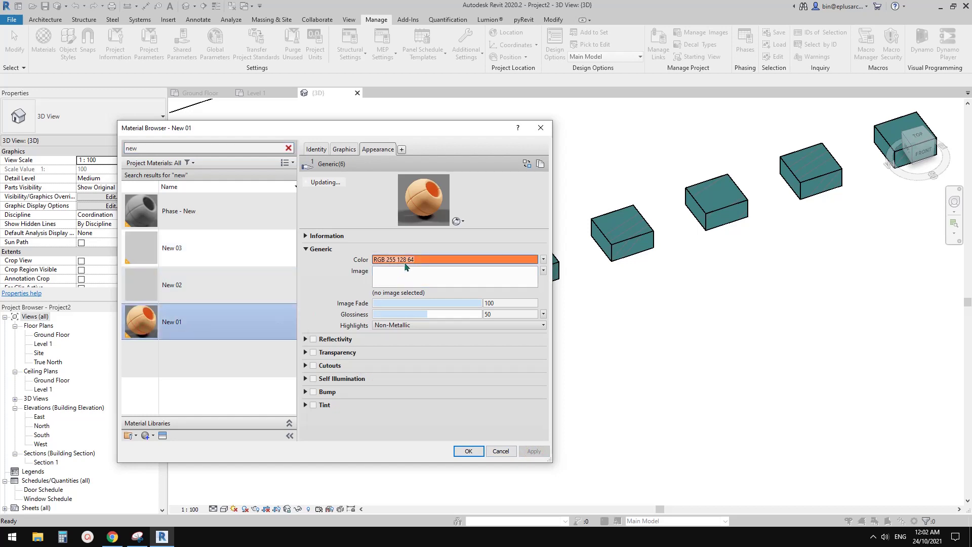
{"action": "left_click", "coordinate": [202, 248]}
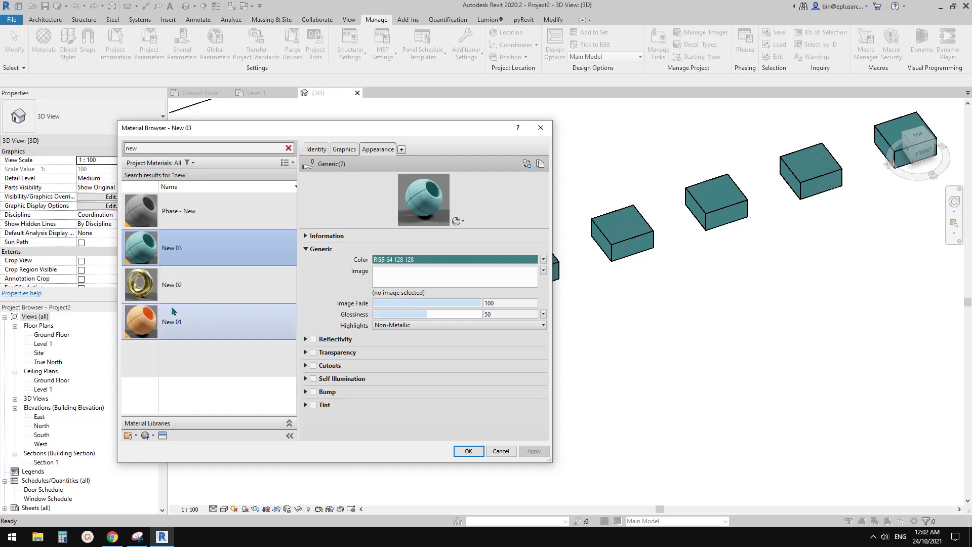
{"action": "left_click", "coordinate": [150, 325]}
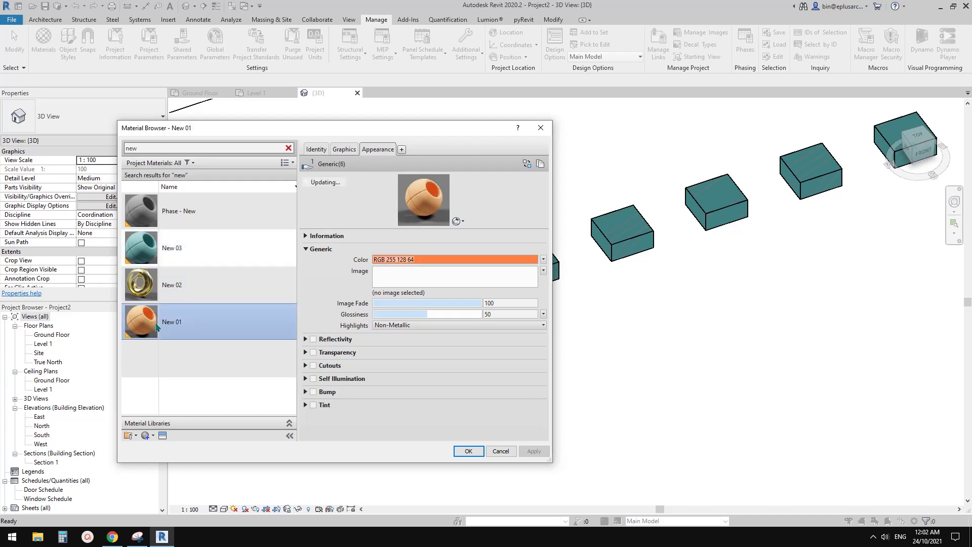
{"action": "left_click", "coordinate": [154, 251]}
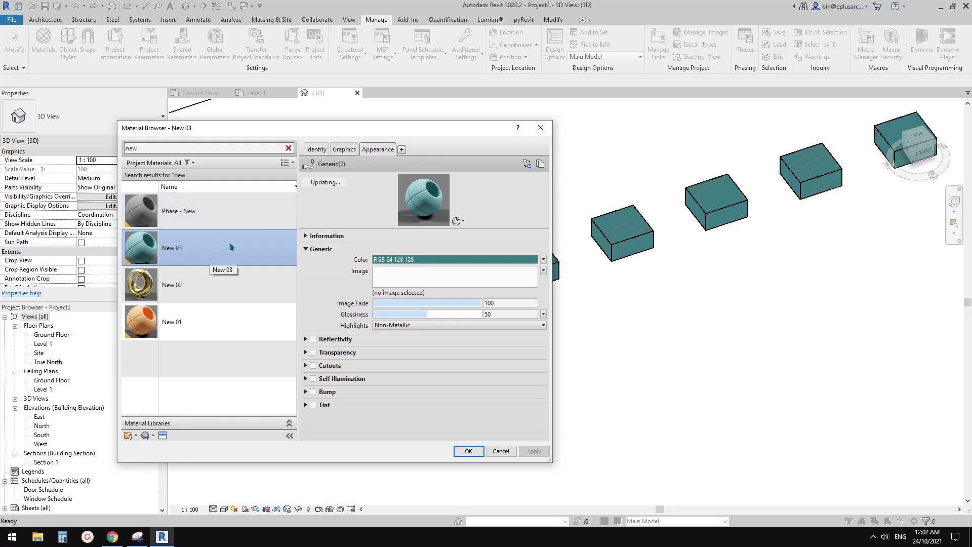
Duplicate the New 03 material and name the copy New 04.
{"action": "right_click", "coordinate": [154, 244]}
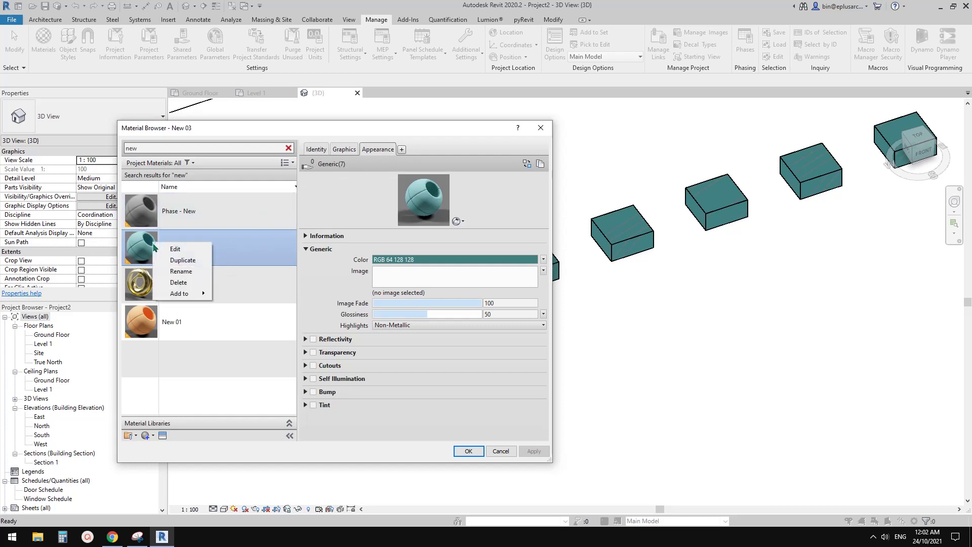
{"action": "left_click", "coordinate": [183, 260]}
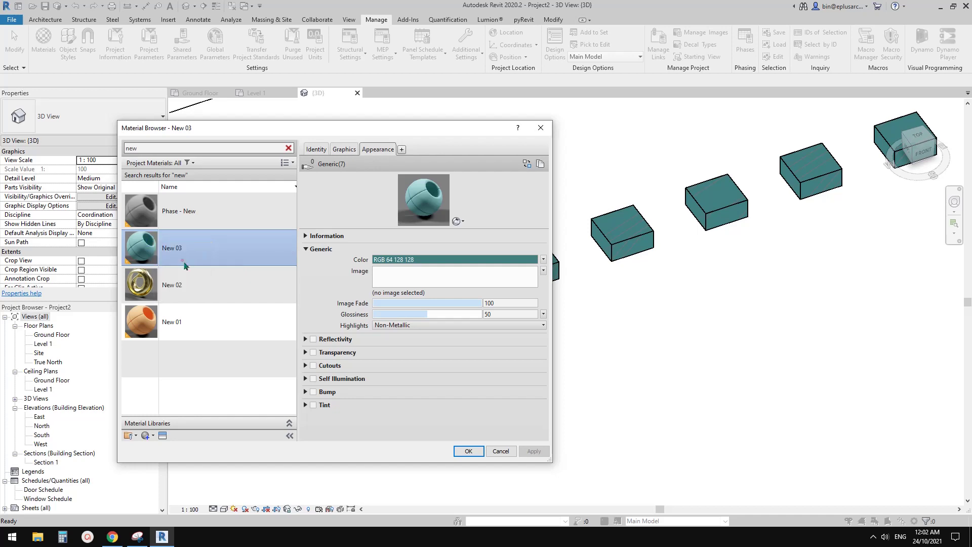
{"action": "type", "text": "New 04"}
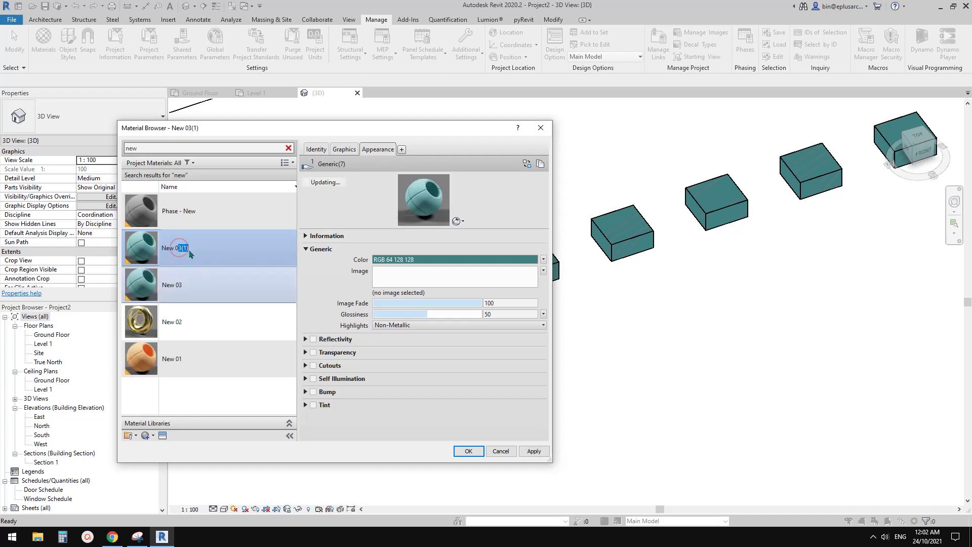
Duplicate the New 04 material's appearance asset, set the copy's color to RGB 255 0 128, and accept the material changes.
{"action": "left_click", "coordinate": [541, 163]}
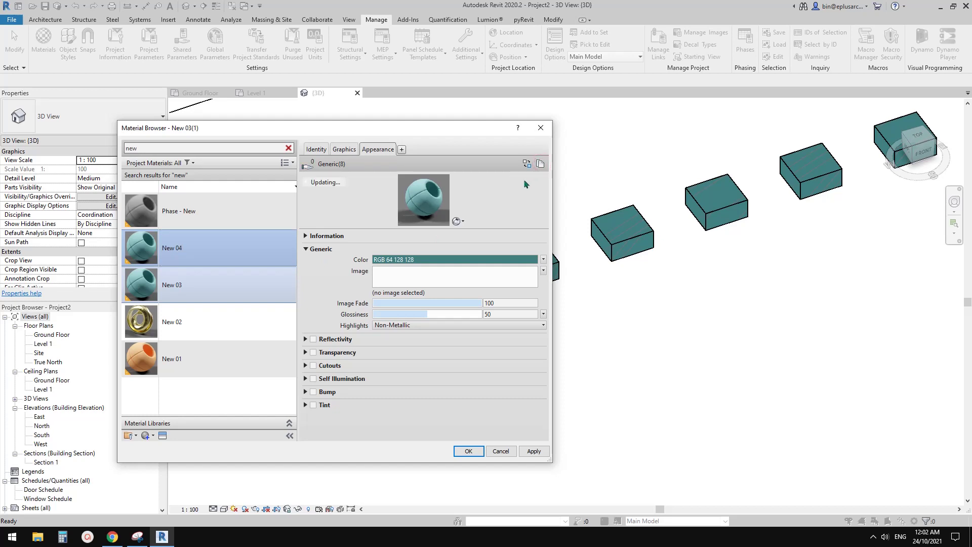
{"action": "left_click", "coordinate": [446, 259]}
{"action": "left_click", "coordinate": [322, 245]}
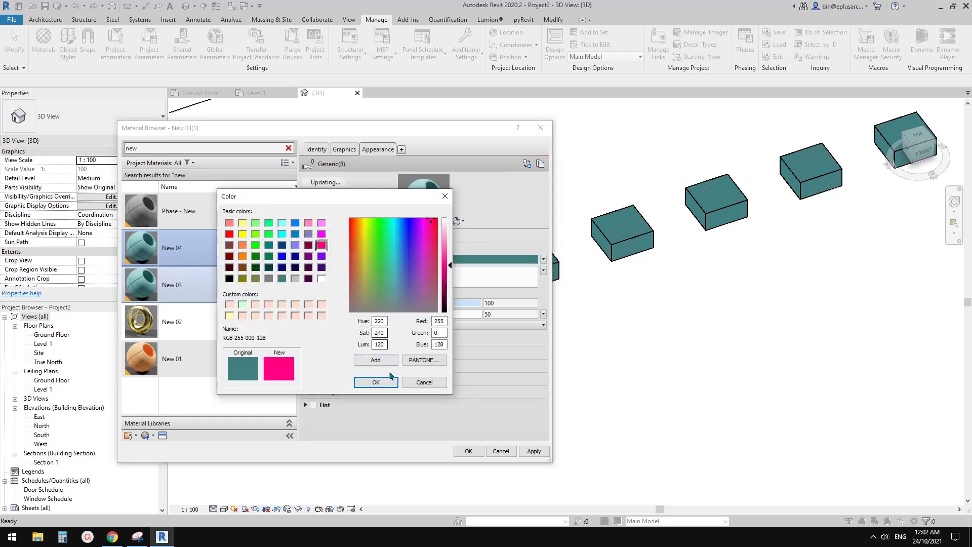
{"action": "left_click", "coordinate": [376, 382]}
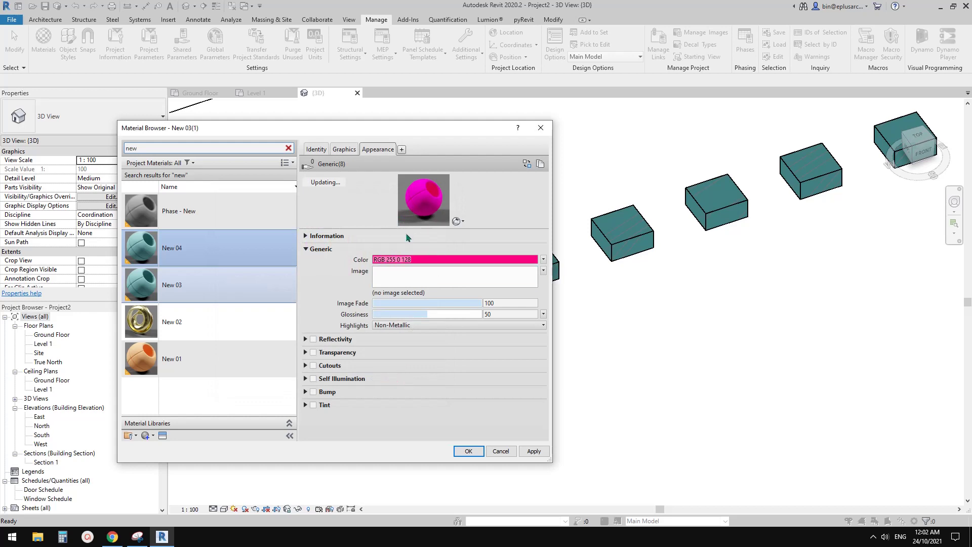
{"action": "left_click", "coordinate": [198, 255]}
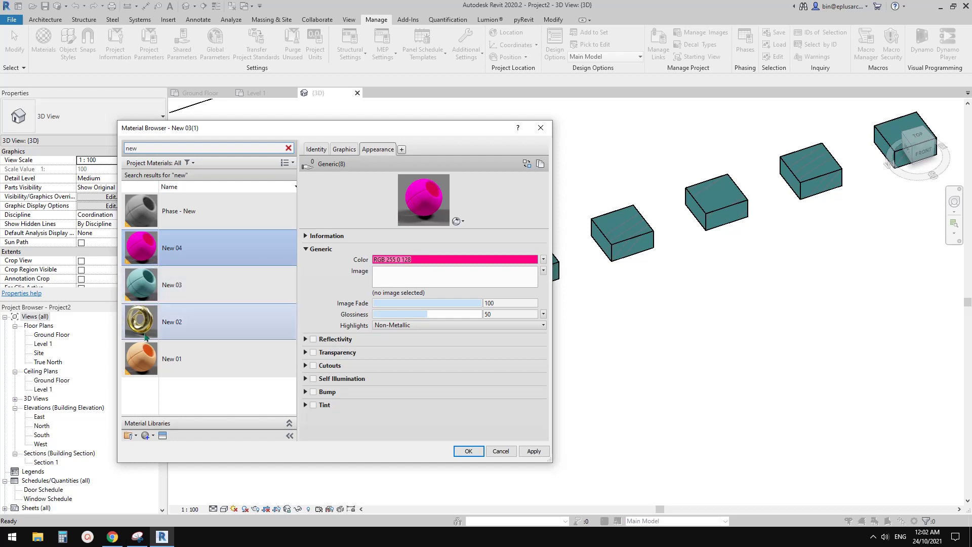
{"action": "left_click", "coordinate": [468, 451]}
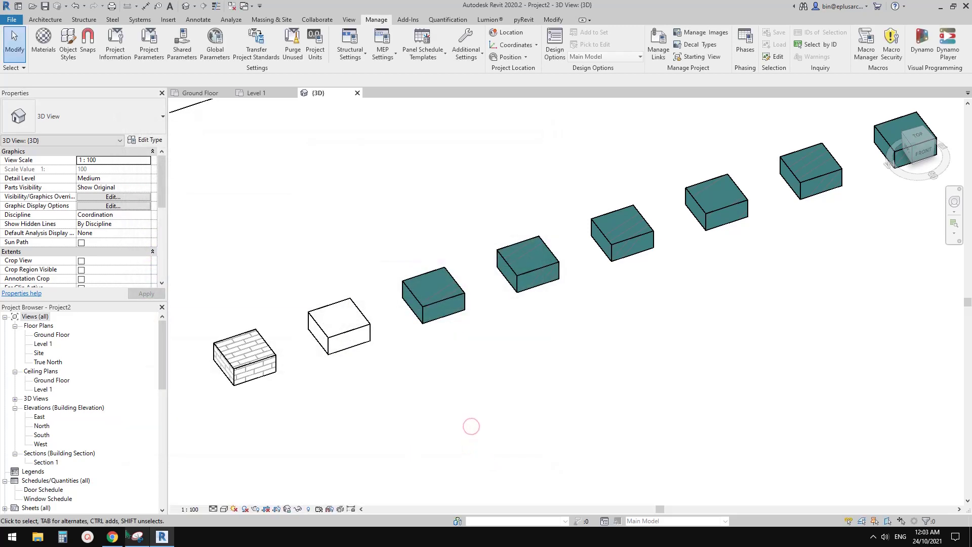
Switch to the Google Docs outline and review the material library topics and the mass exercise section.
{"action": "left_click", "coordinate": [112, 536]}
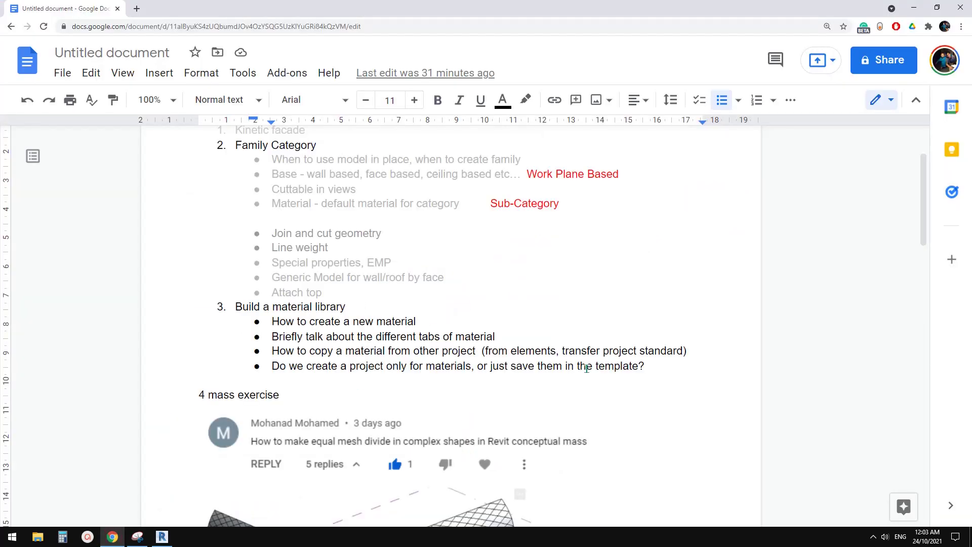
{"action": "left_click", "coordinate": [653, 367]}
{"action": "left_click_drag", "start_coordinate": [661, 364], "coordinate": [223, 302]}
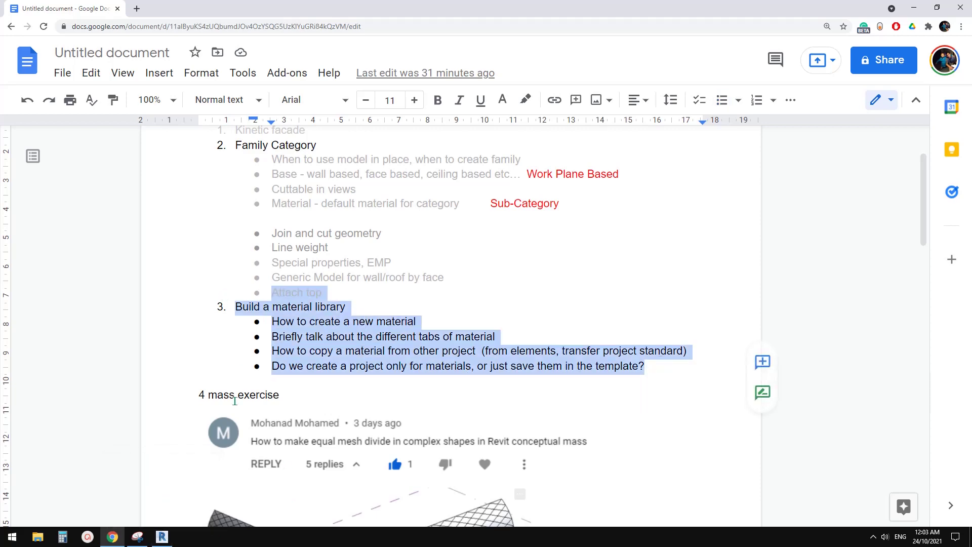
{"action": "left_click", "coordinate": [137, 537]}
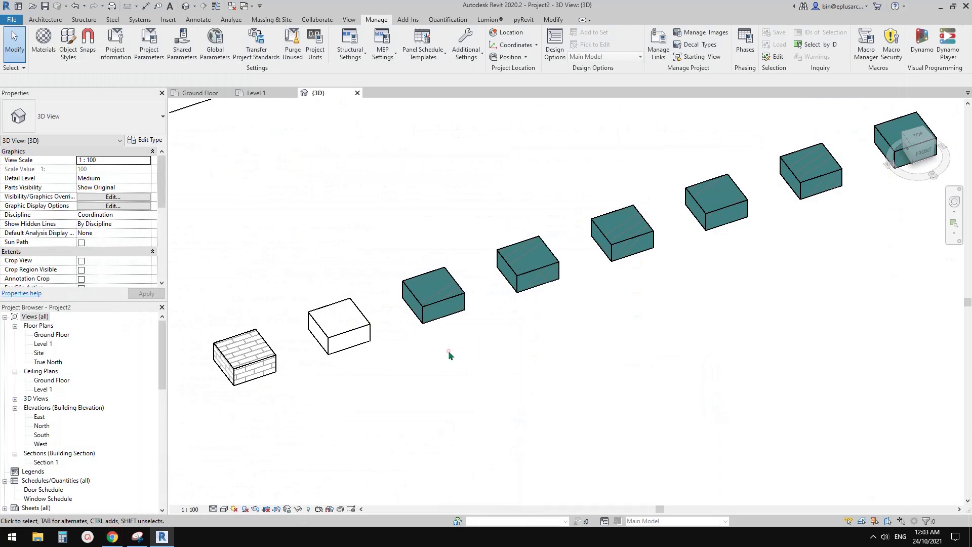
{"action": "middle_click_drag", "start_coordinate": [461, 347], "coordinate": [497, 352], "text": "shift"}
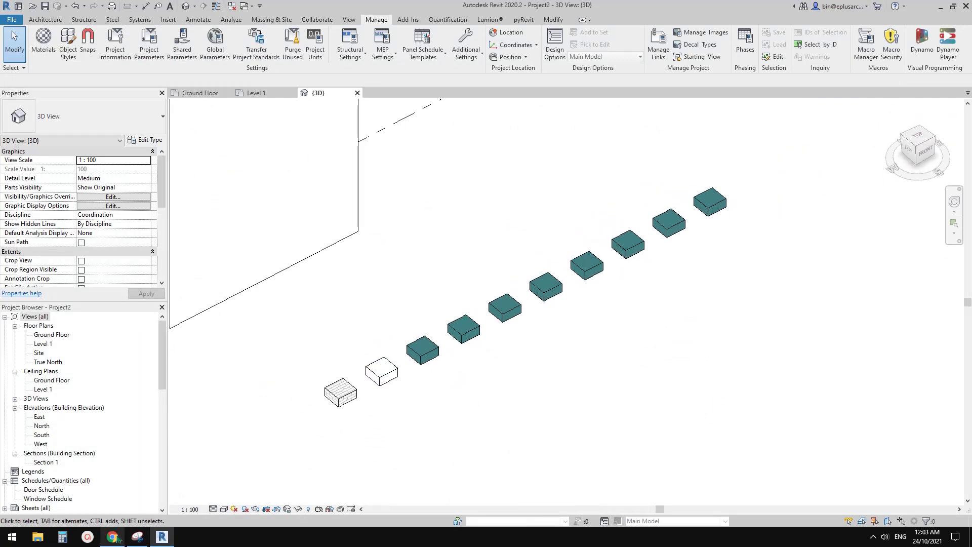
{"action": "left_click", "coordinate": [113, 537]}
{"action": "scroll", "coordinate": [287, 429], "scroll_direction": "down", "scroll_amount": 3}
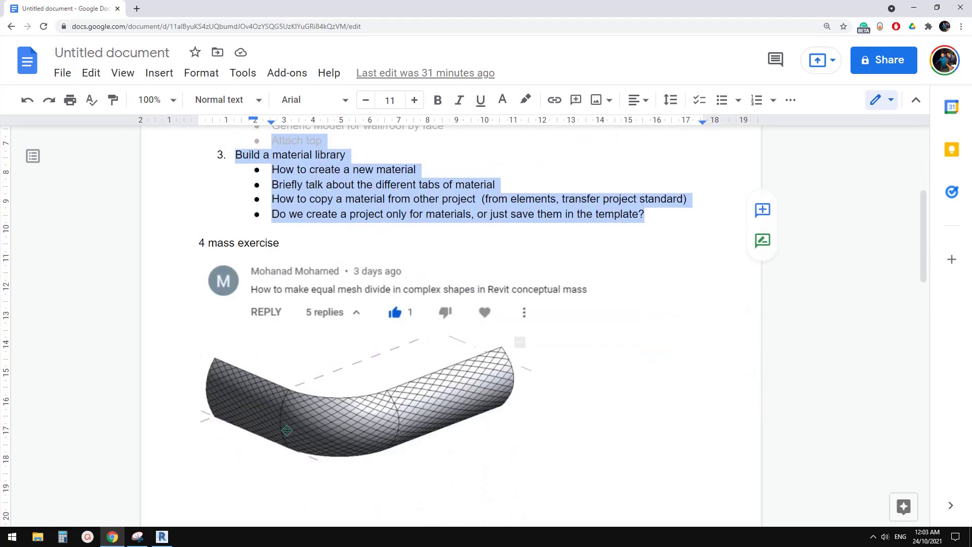
{"action": "scroll", "coordinate": [340, 432], "scroll_direction": "down", "scroll_amount": 2}
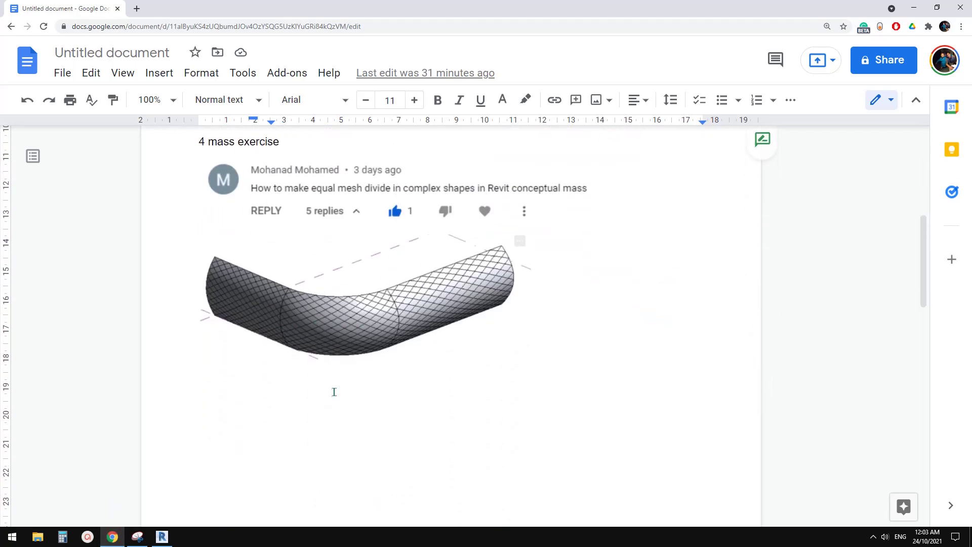
{"action": "scroll", "coordinate": [353, 408], "scroll_direction": "up", "scroll_amount": 6}
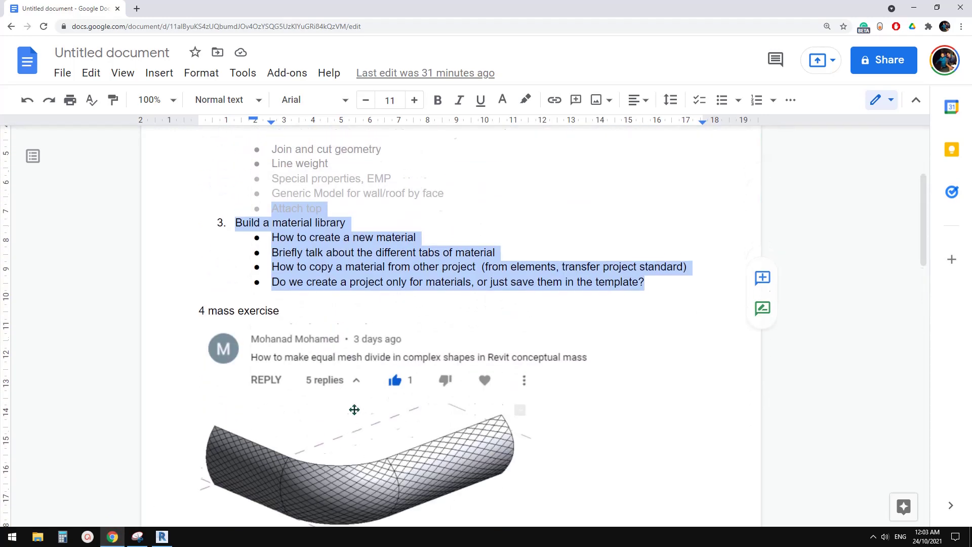